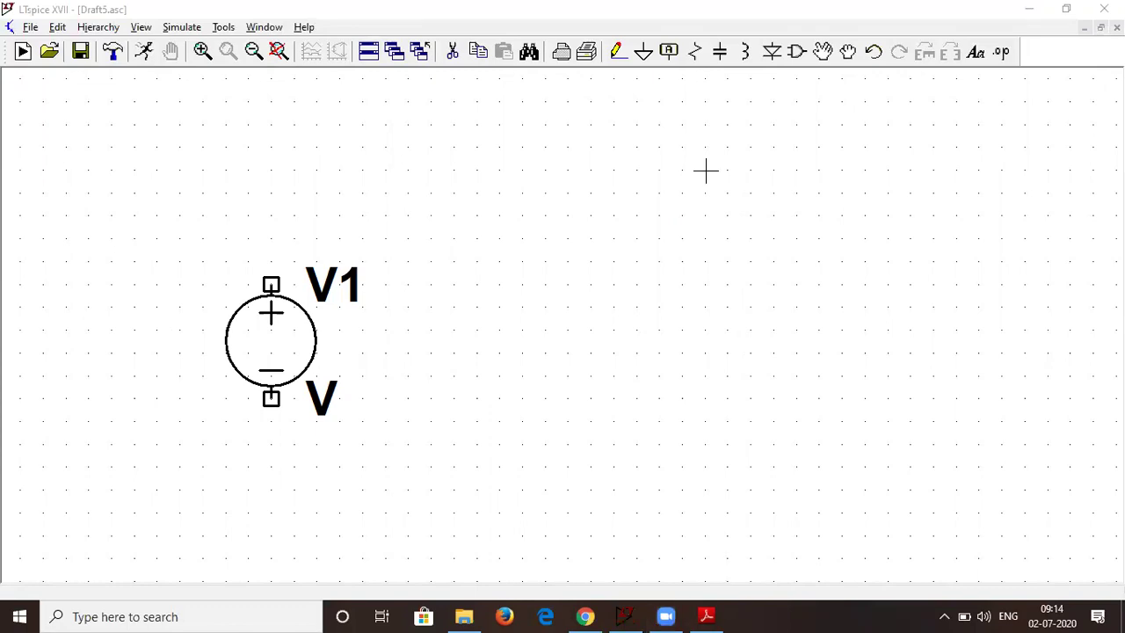
# Step: Place an inductor beside the voltage source and a second, mirrored inductor facing it at the same height
pyautogui.click(744, 52)
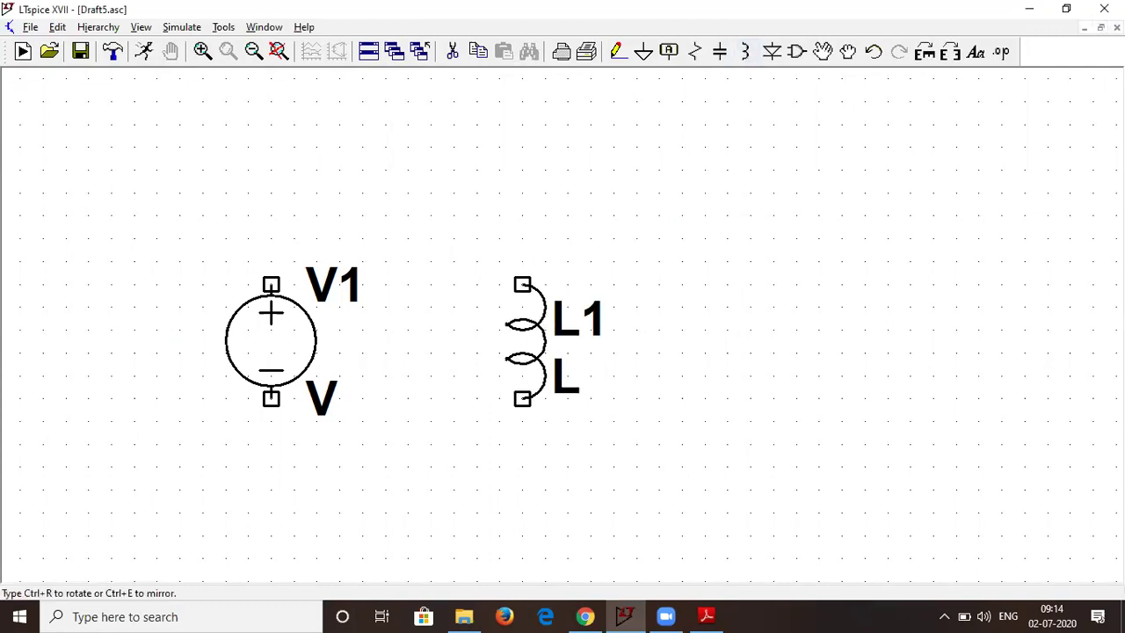
pyautogui.click(500, 263)
pyautogui.click(950, 53)
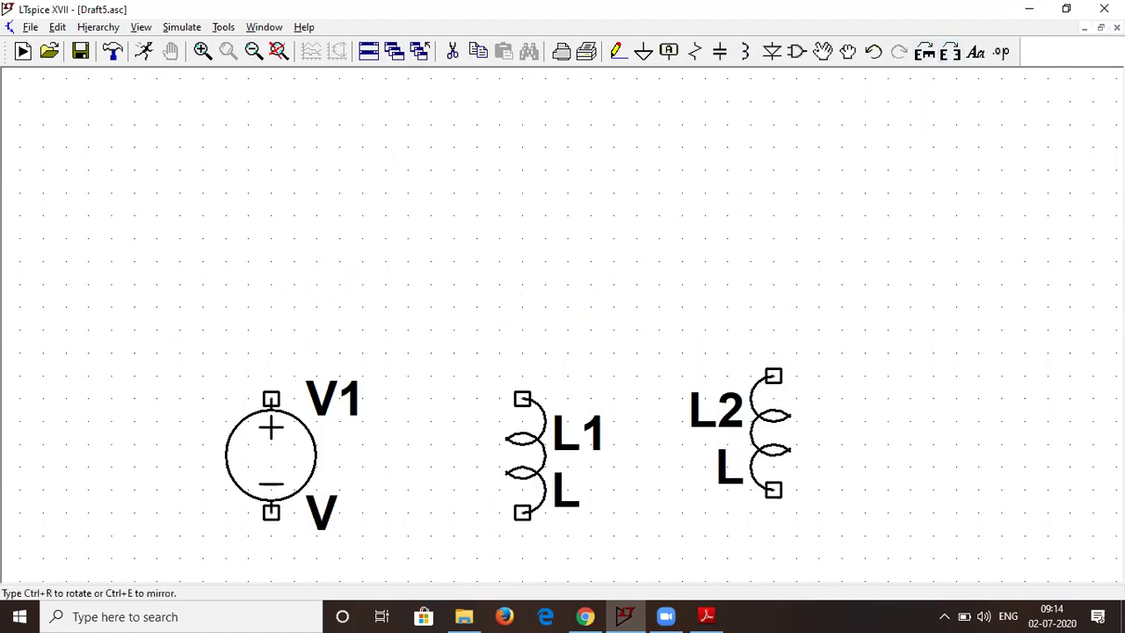
pyautogui.click(764, 452)
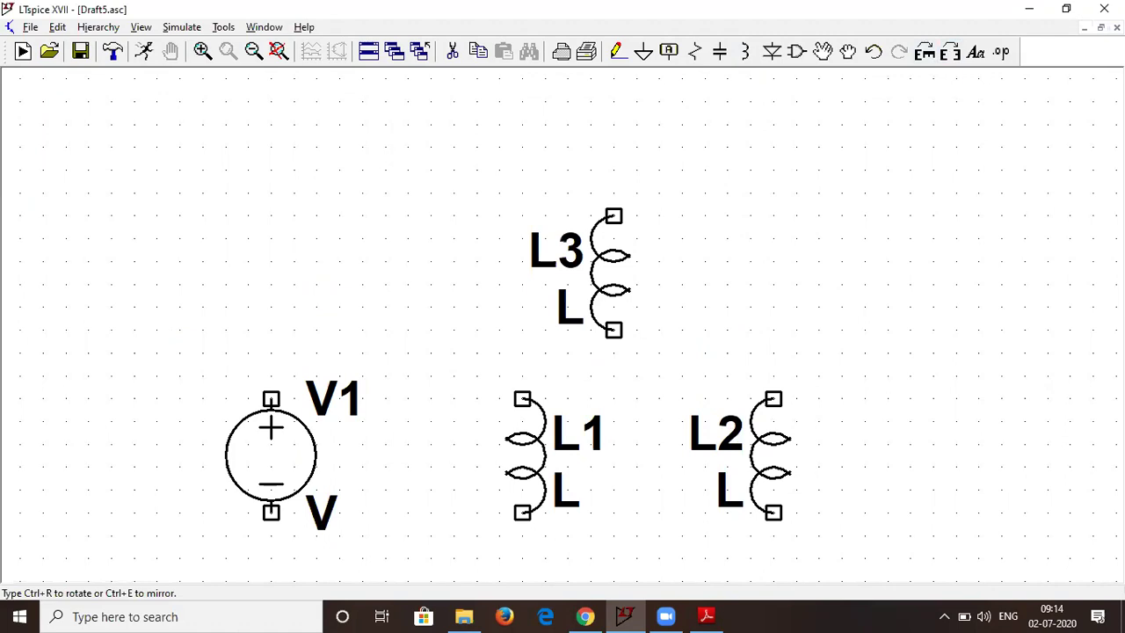
pyautogui.press('Escape')
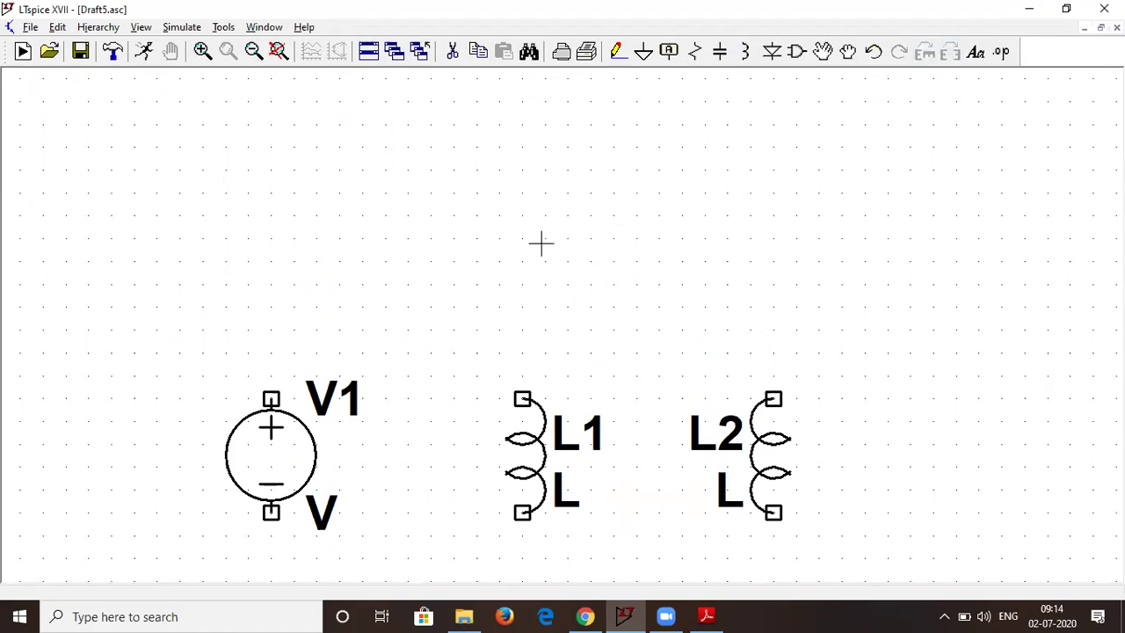
# Step: Place a diode horizontally above and beyond the second inductor, rotated so it points away from the inductor
pyautogui.click(253, 51)
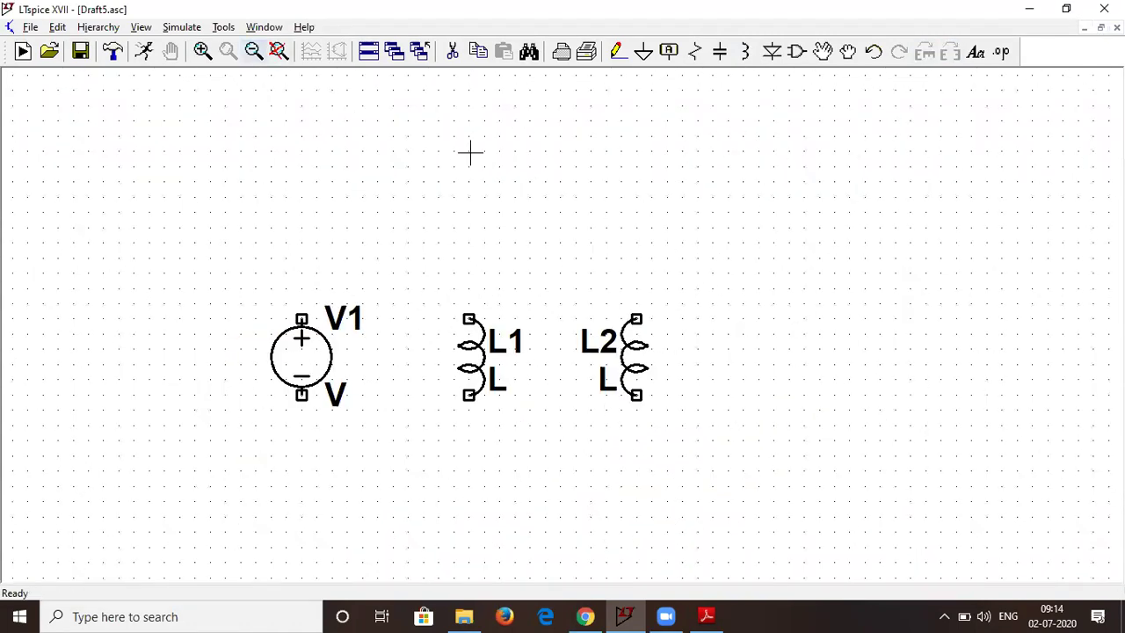
pyautogui.hscroll(3, 479, 173)
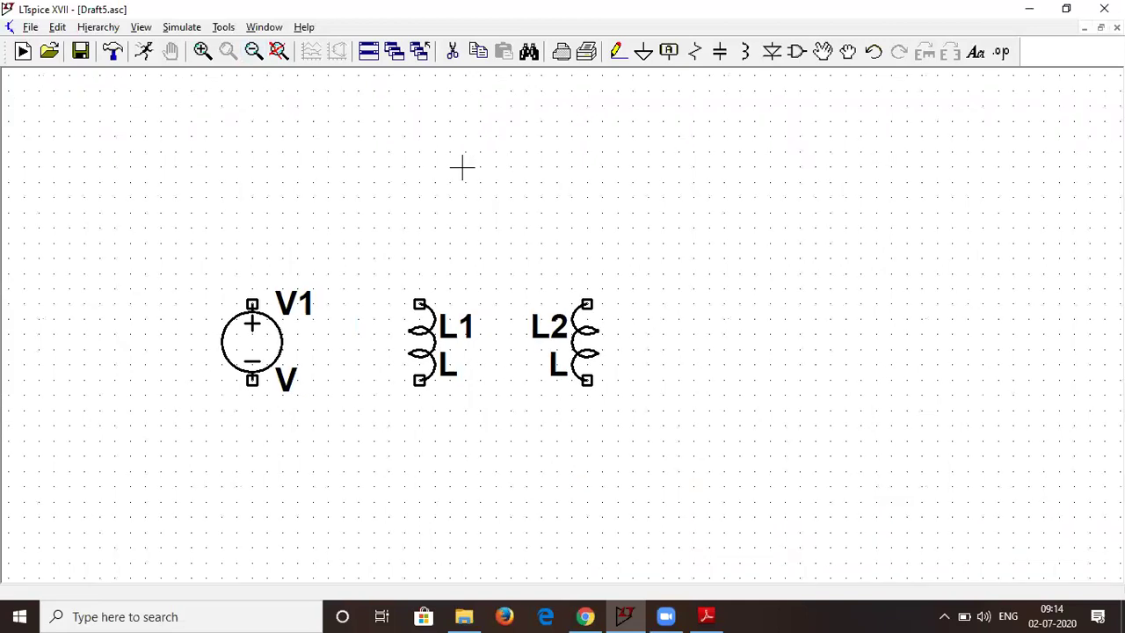
pyautogui.click(773, 52)
pyautogui.hotkey('ctrl', 'r')
pyautogui.hotkey('ctrl', 'r')
pyautogui.hotkey('ctrl', 'r')
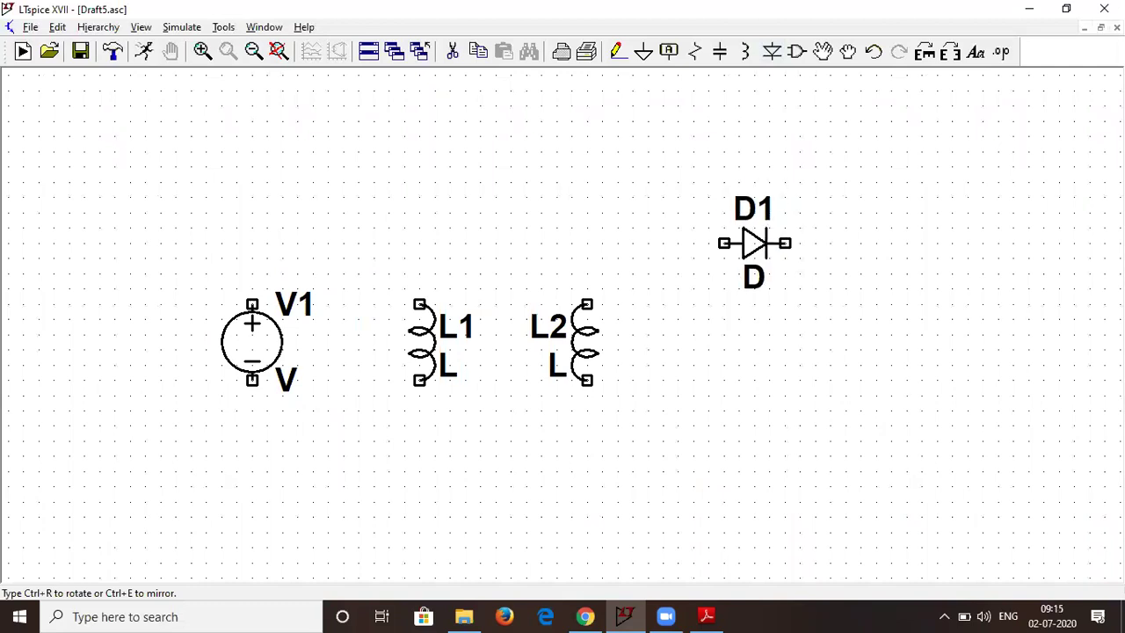
pyautogui.click(753, 244)
pyautogui.press('Escape')
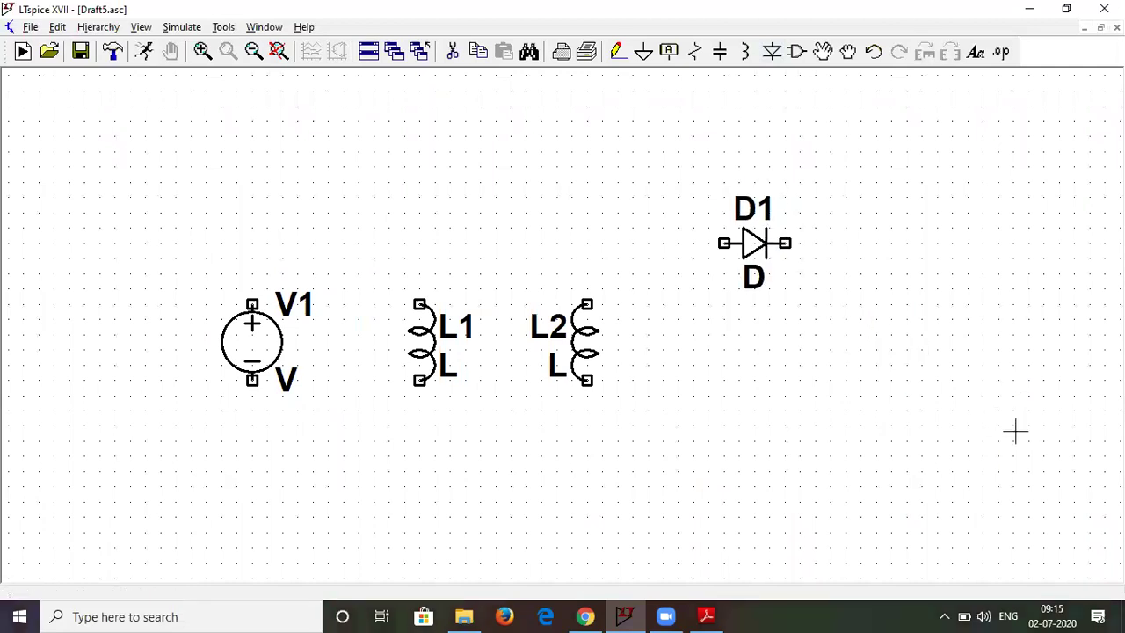
# Step: Place a vertical resistor beyond the diode, level with the two inductors
pyautogui.press('r')
pyautogui.click(876, 341)
pyautogui.press('Escape')
# Step: Wire both terminals of voltage source V1 to inductor L1 to form the closed primary loop
pyautogui.click(618, 51)
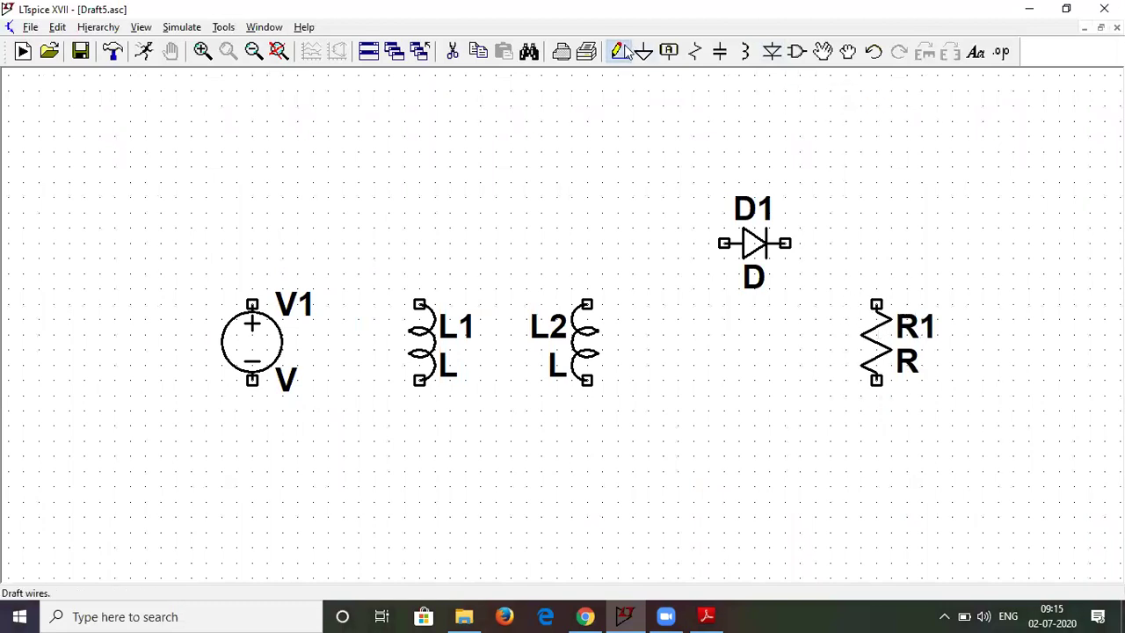
pyautogui.click(419, 305)
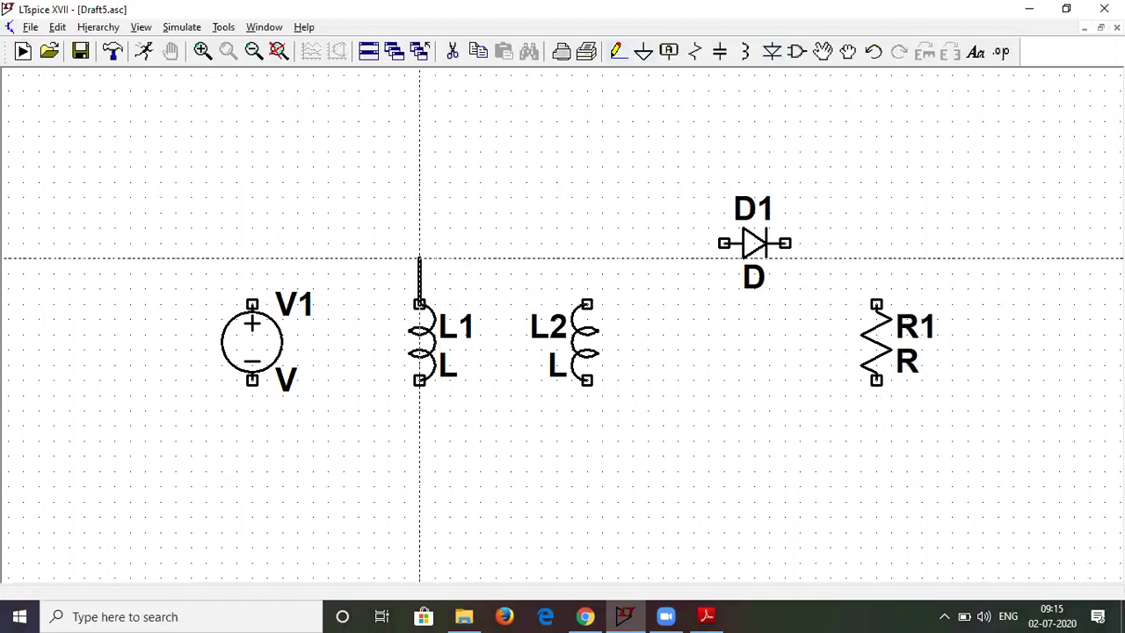
pyautogui.click(252, 228)
pyautogui.click(252, 305)
pyautogui.click(251, 379)
pyautogui.click(420, 471)
pyautogui.click(419, 379)
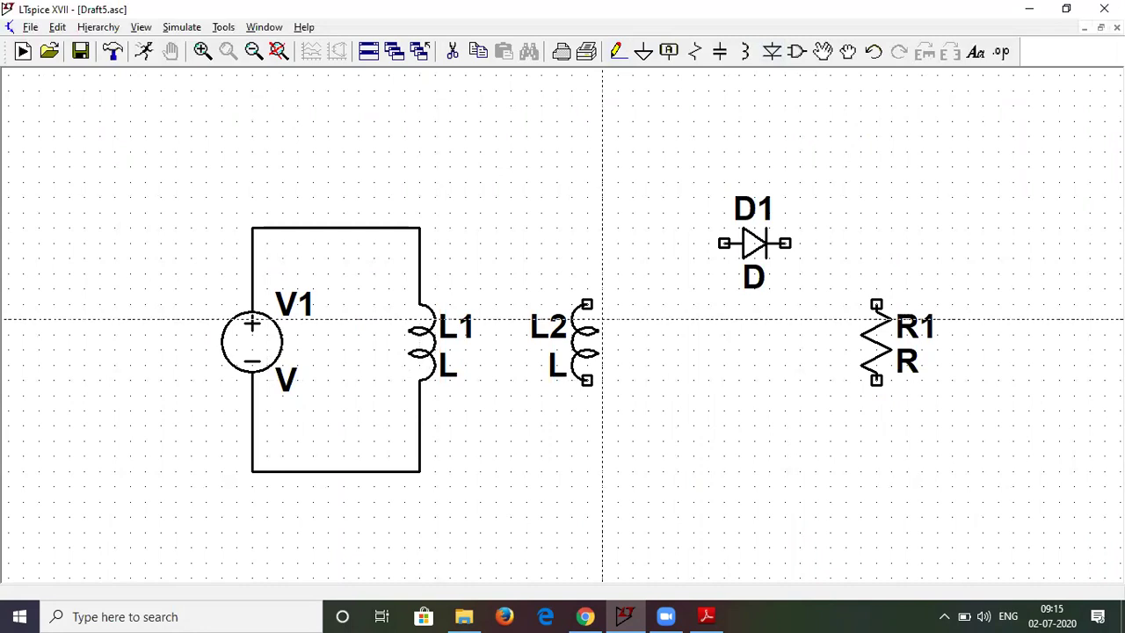
# Step: Wire inductor L2 through diode D1 and resistor R1 and back to L2 to close the secondary loop
pyautogui.click(587, 304)
pyautogui.click(587, 243)
pyautogui.click(877, 242)
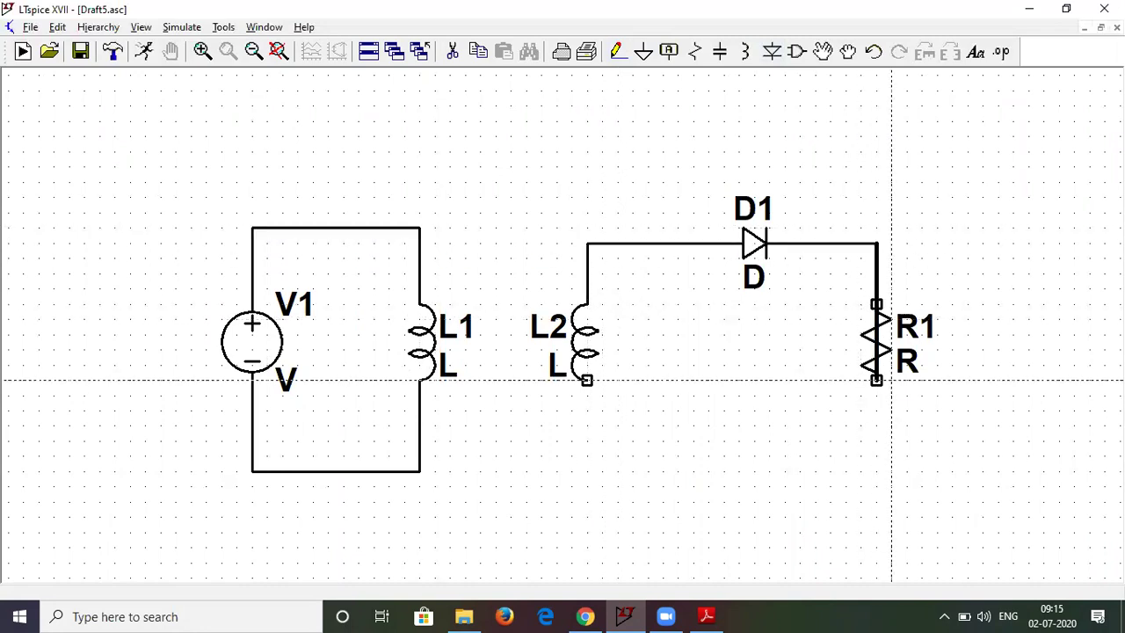
pyautogui.click(889, 471)
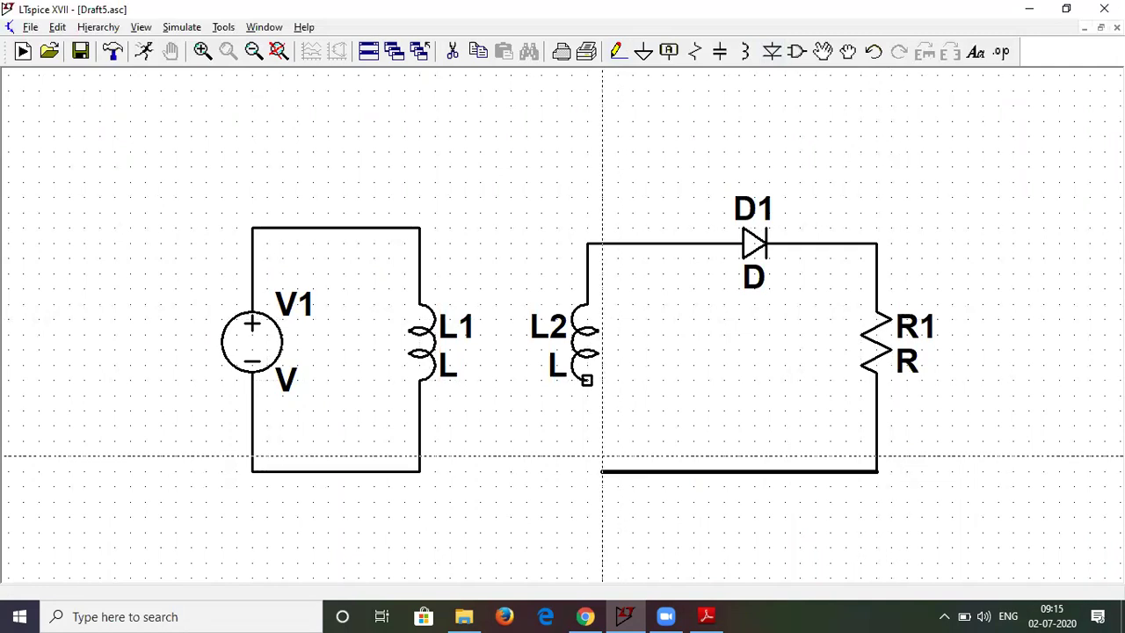
pyautogui.click(587, 380)
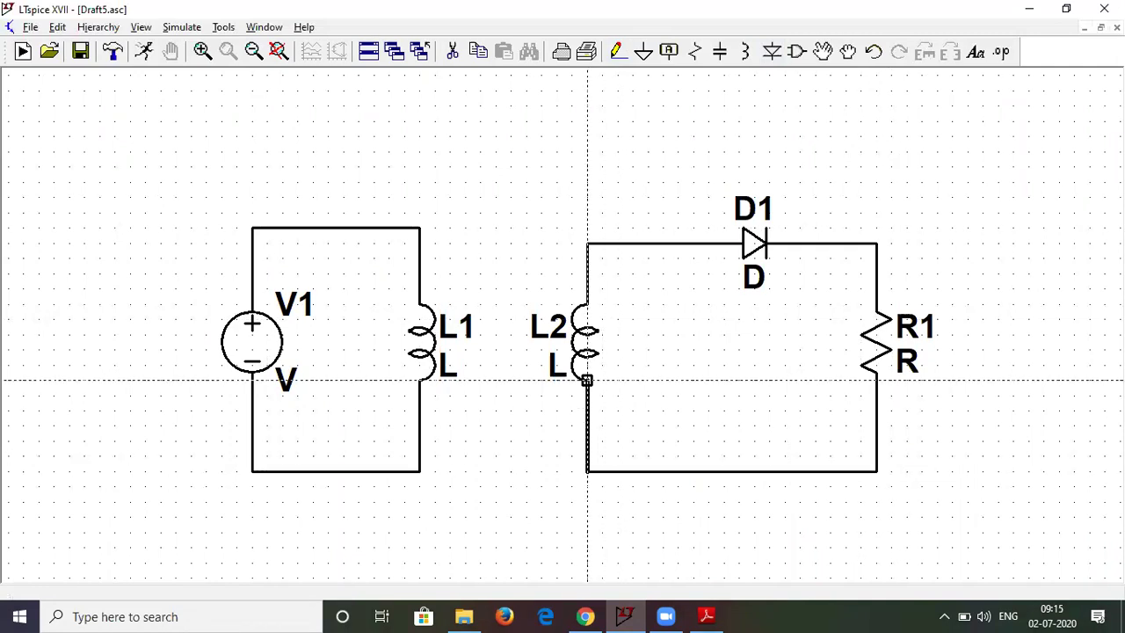
pyautogui.press('Escape')
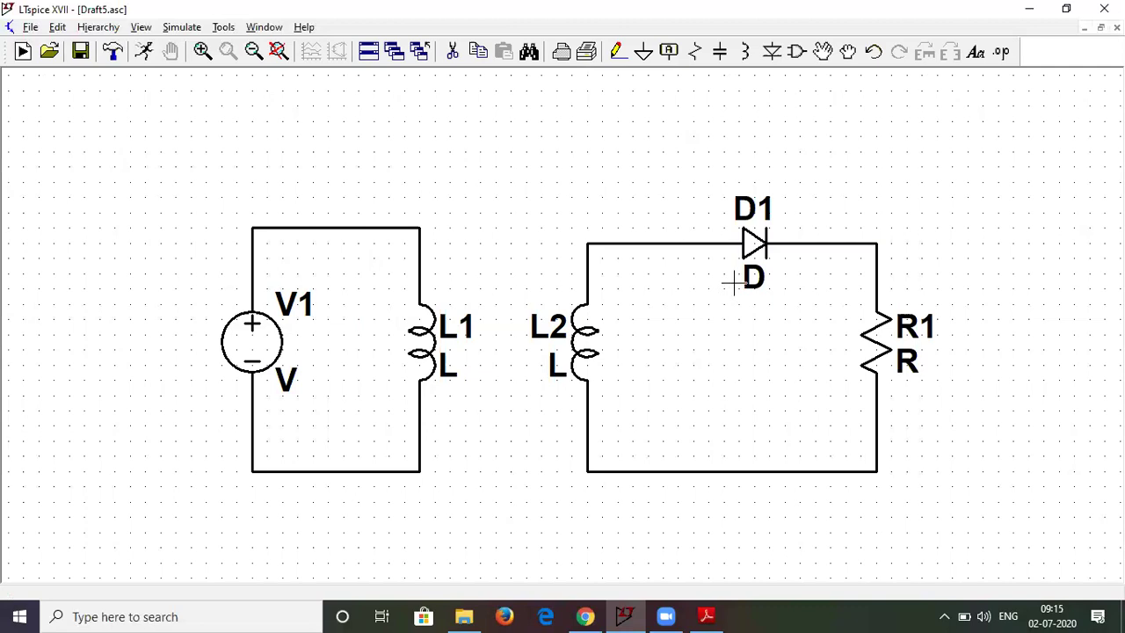
# Step: Draw a short downward wire stub from the lower wire of both the primary and the secondary loop
pyautogui.click(618, 51)
pyautogui.click(328, 471)
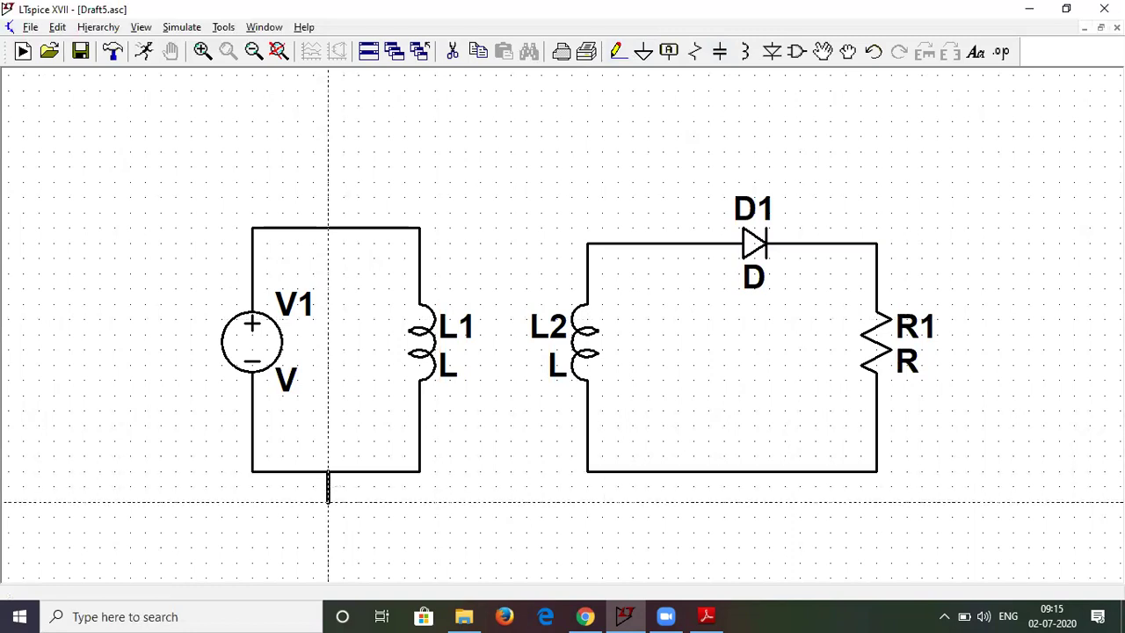
pyautogui.click(328, 502)
pyautogui.press('Escape')
pyautogui.click(620, 58)
pyautogui.click(739, 471)
pyautogui.click(739, 502)
pyautogui.press('Escape')
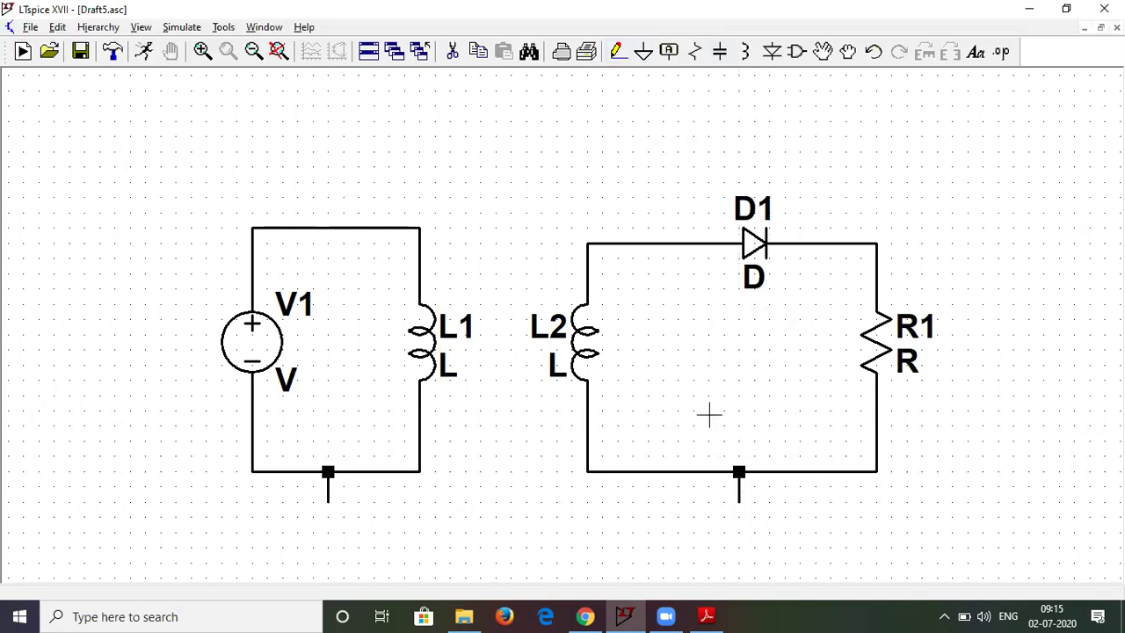
# Step: Attach a ground symbol to the end of each wire stub below the two loops
pyautogui.click(643, 53)
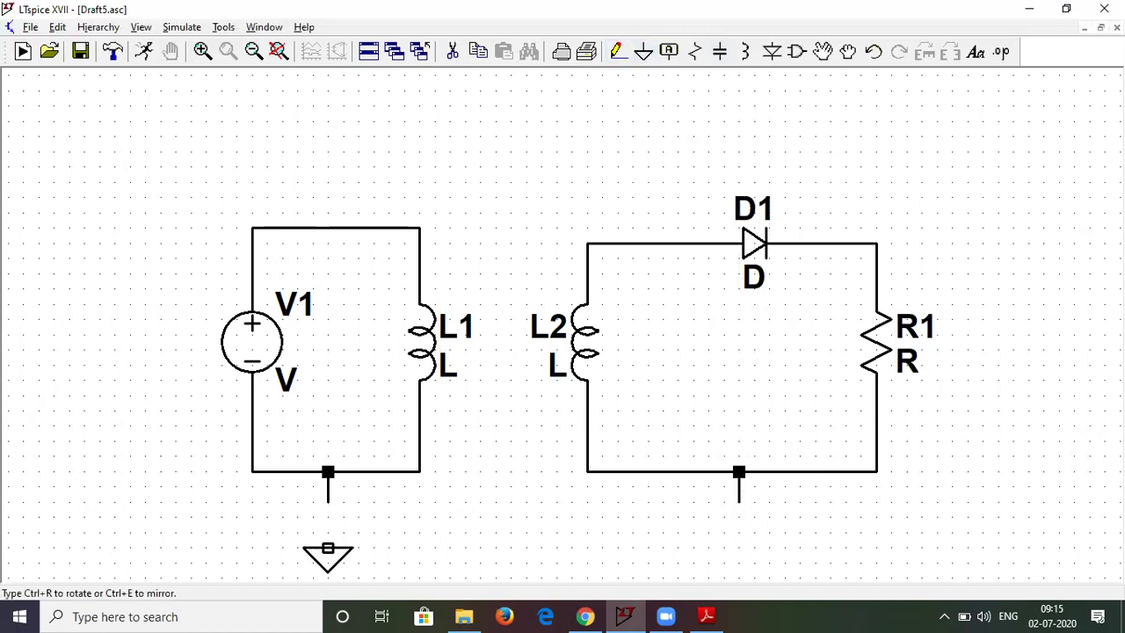
pyautogui.click(328, 502)
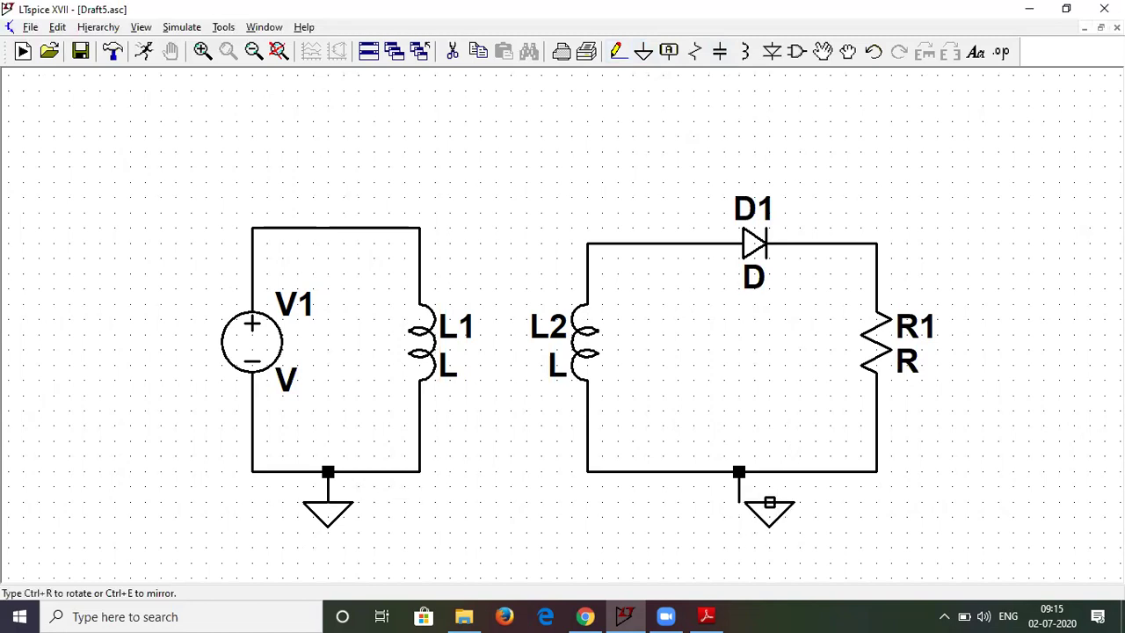
pyautogui.click(739, 503)
pyautogui.press('Escape')
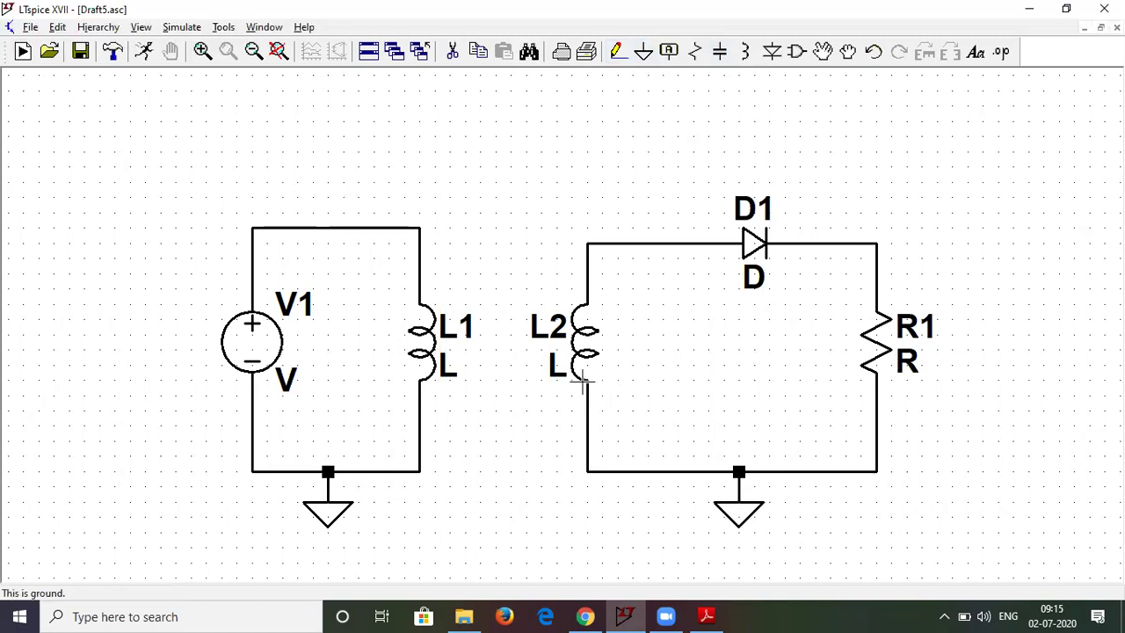
# Step: Configure V1 as a SINE source with 0 V DC offset, 230 V amplitude and 50 Hz frequency
pyautogui.rightClick(252, 334)
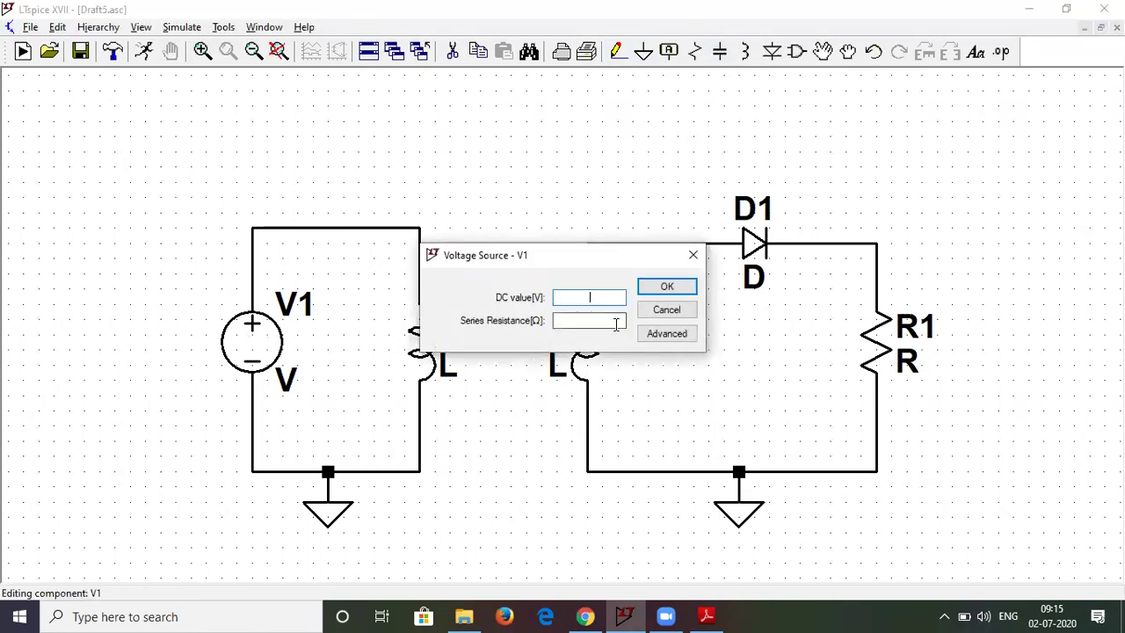
pyautogui.click(666, 334)
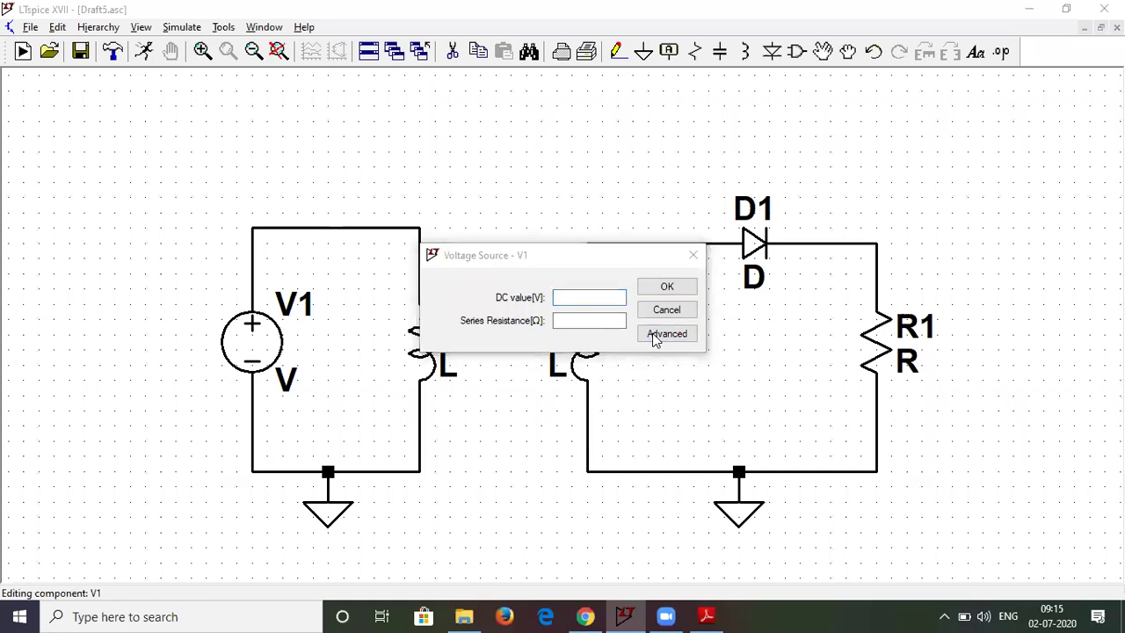
pyautogui.click(410, 188)
pyautogui.click(527, 302)
pyautogui.write('0')
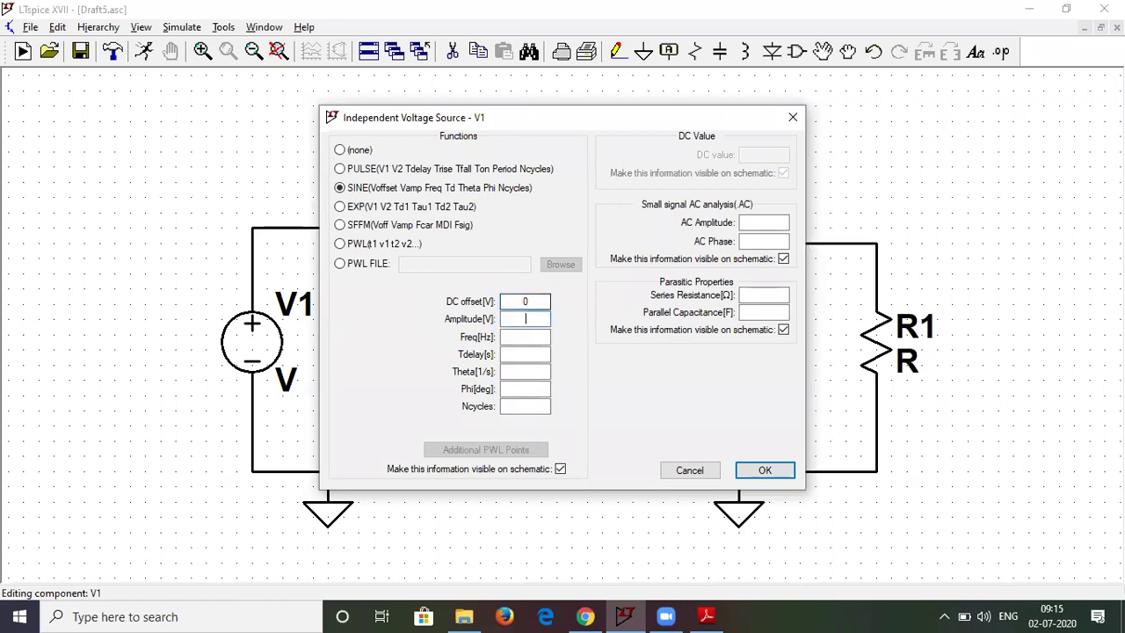
pyautogui.write('230')
pyautogui.click(526, 336)
pyautogui.write('50')
pyautogui.press('Return')
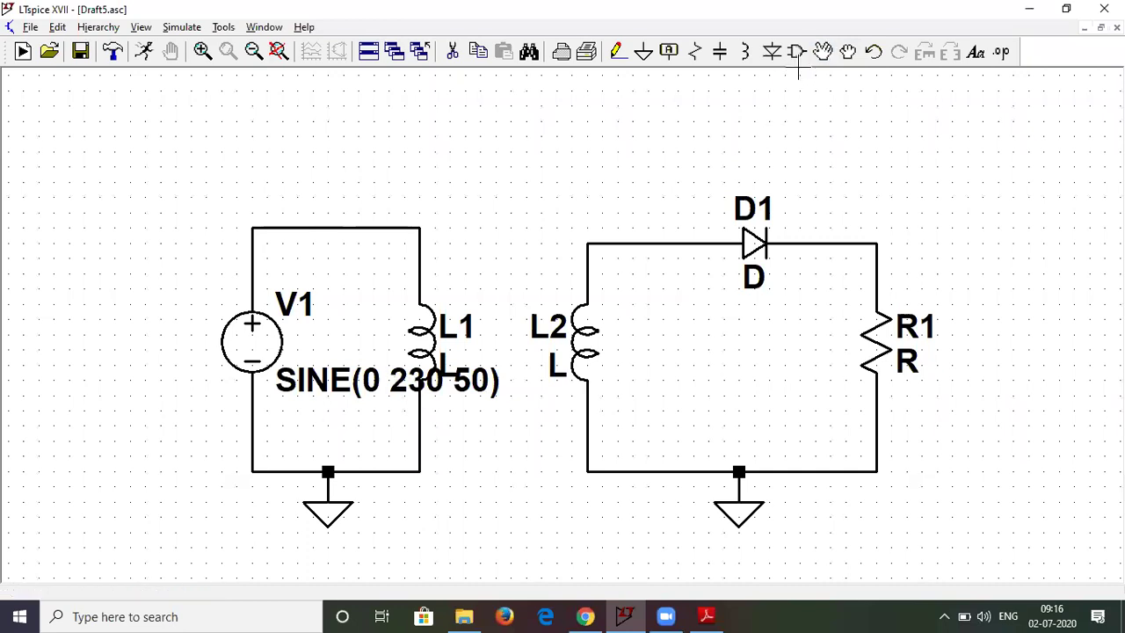
# Step: Move V1's SINE(0 230 50) label away from inductor L1 to below the source symbol
pyautogui.click(824, 55)
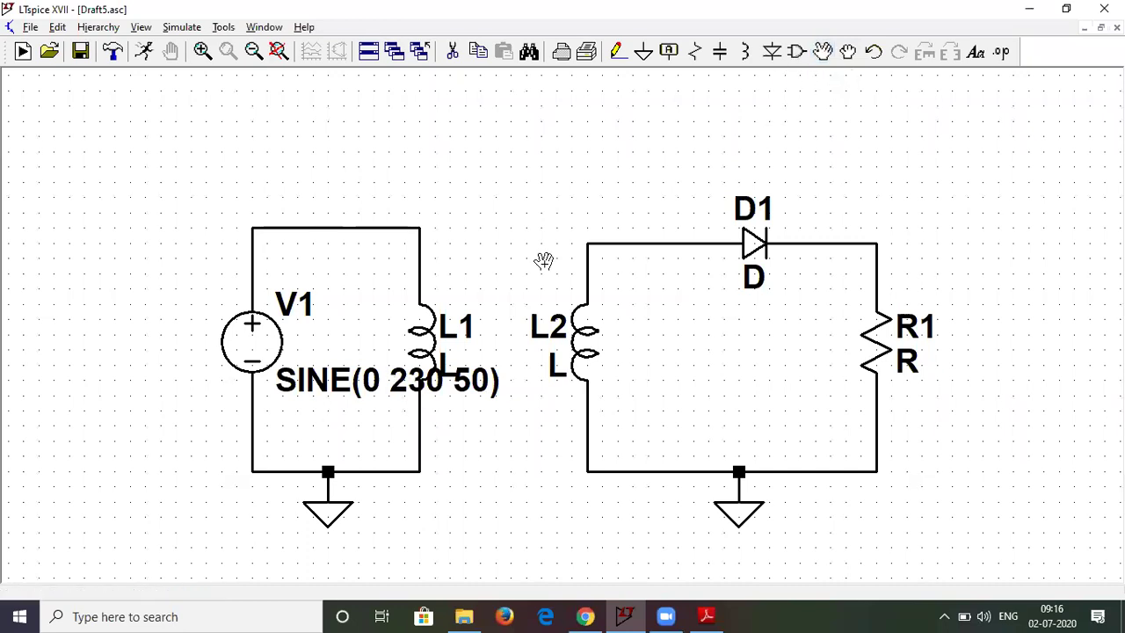
pyautogui.click(352, 367)
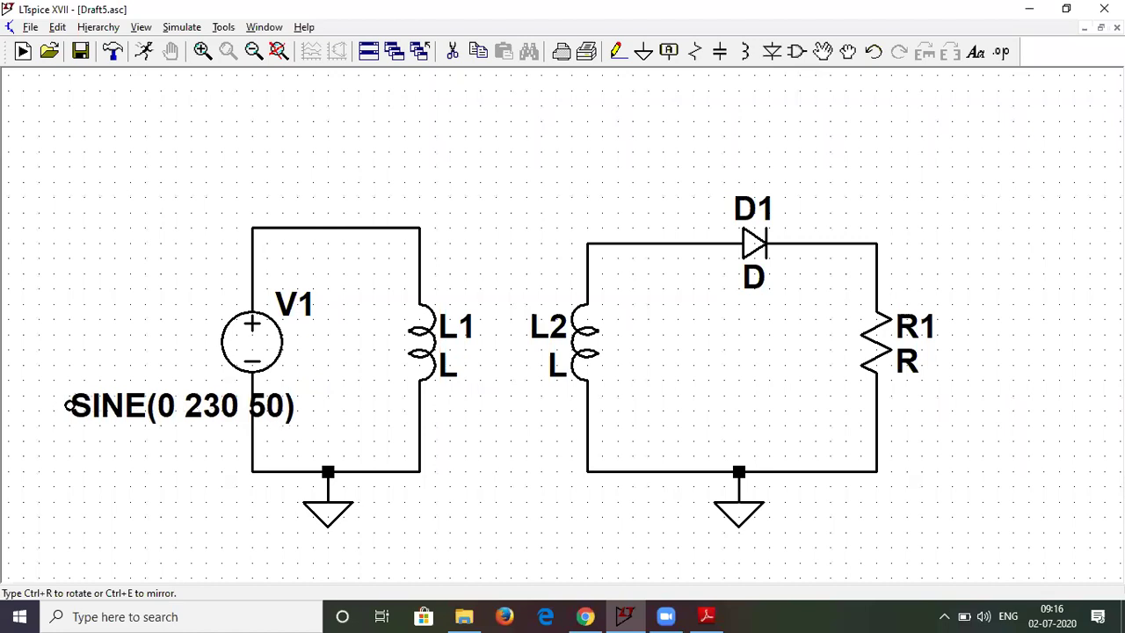
pyautogui.click(73, 406)
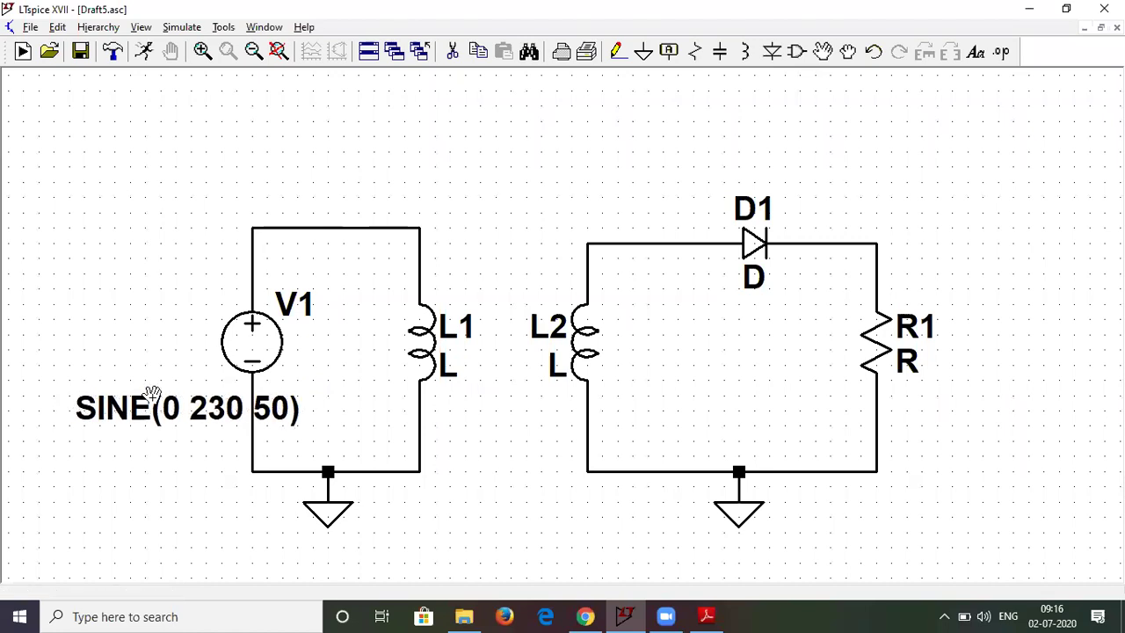
# Step: Set the series resistance of voltage source V1 to 0.01m
pyautogui.rightClick(253, 345)
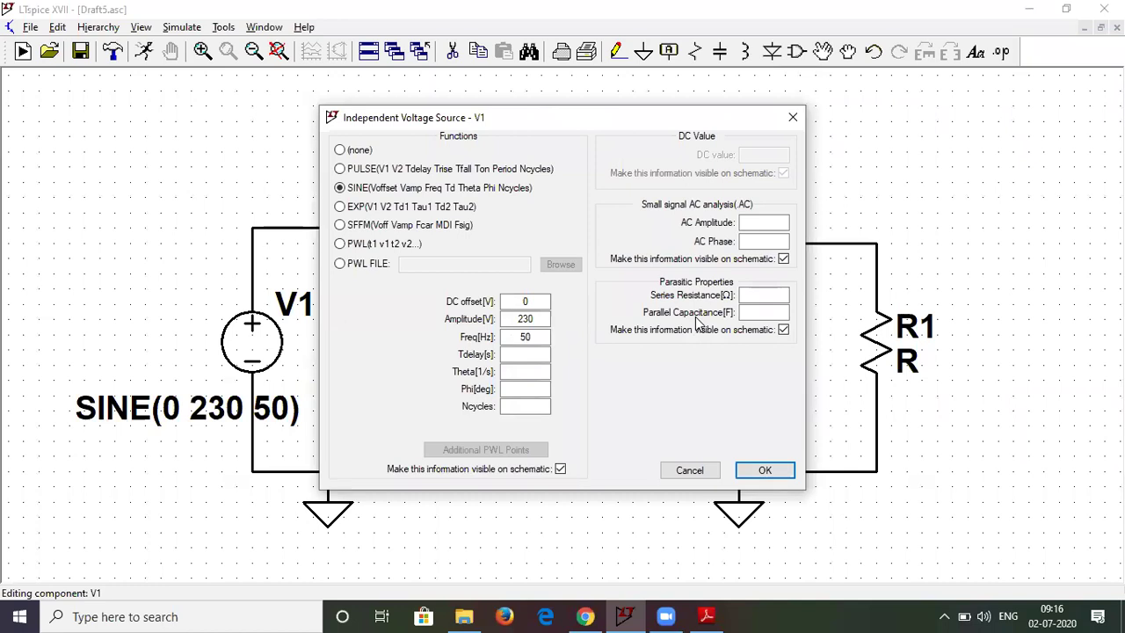
pyautogui.click(751, 295)
pyautogui.write('0.01m')
pyautogui.press('Return')
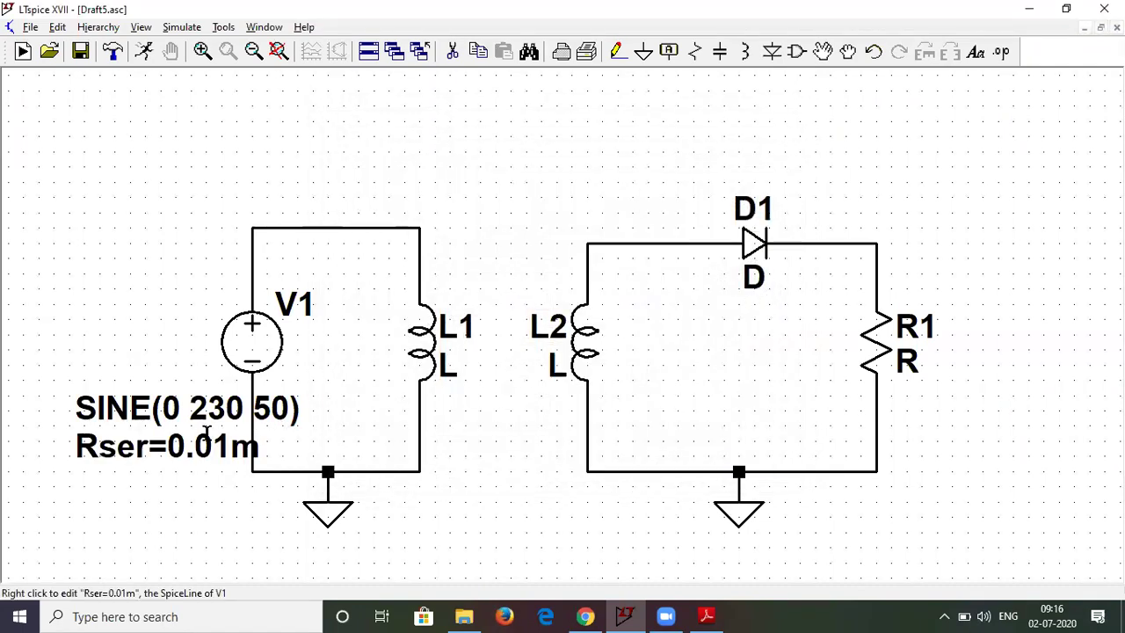
# Step: Assign the 1N4148 silicon diode model to D1
pyautogui.rightClick(761, 246)
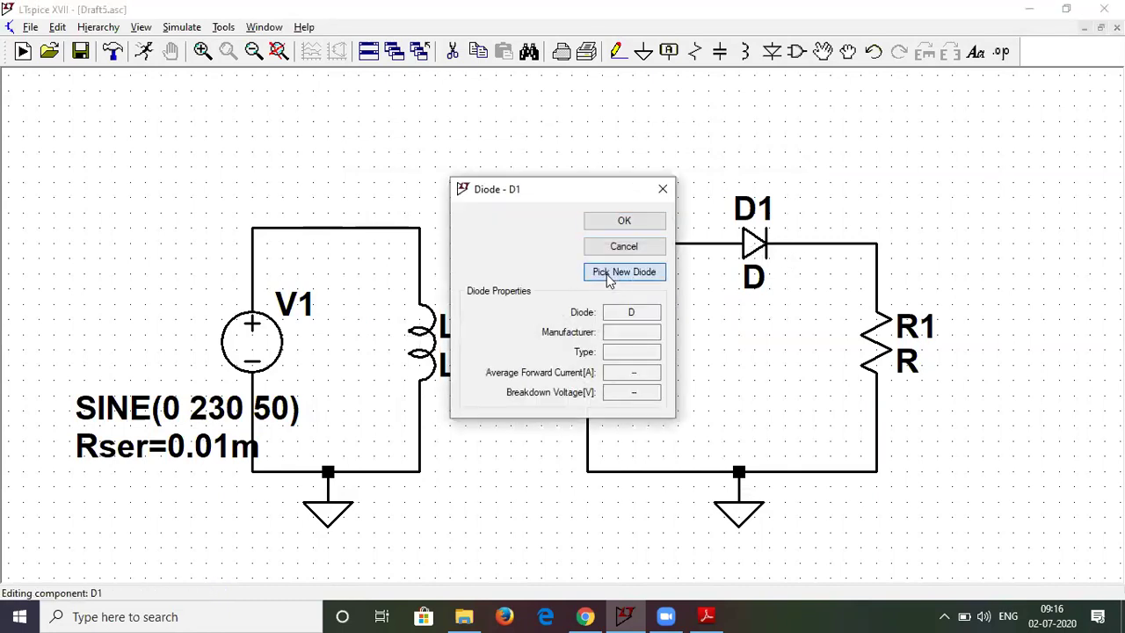
pyautogui.click(608, 274)
pyautogui.click(362, 303)
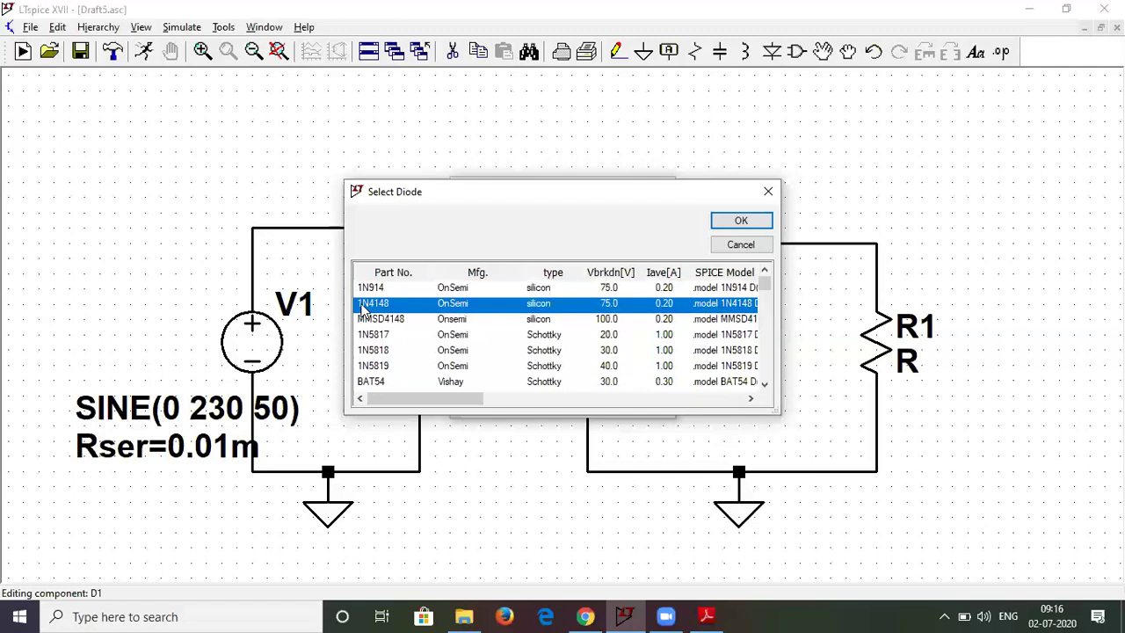
pyautogui.click(740, 221)
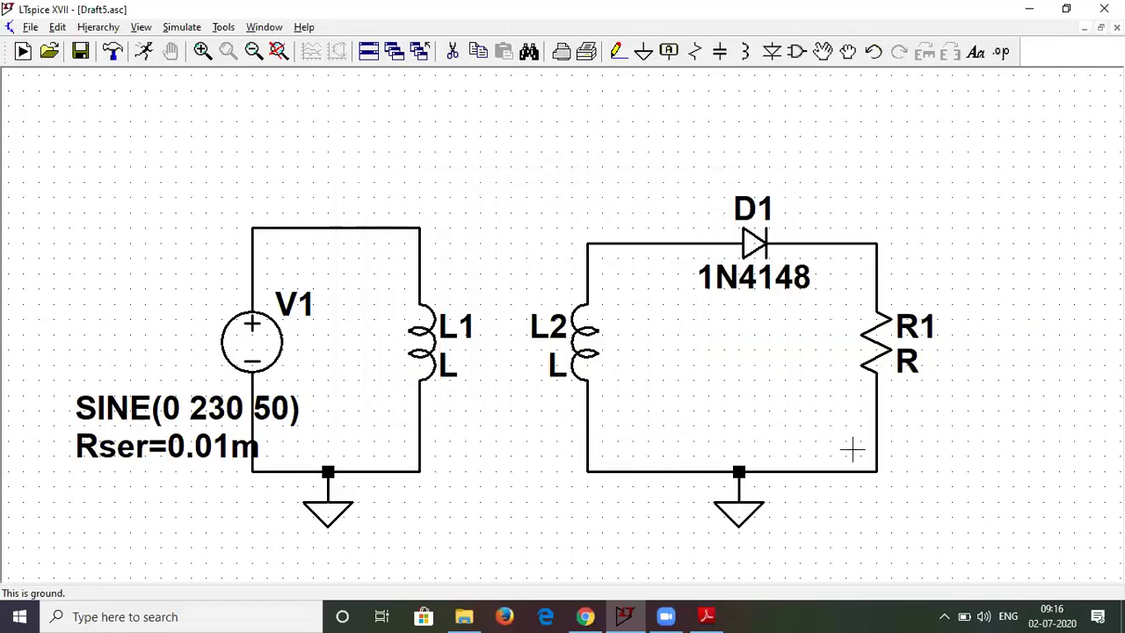
# Step: Set the resistance of resistor R1 to 100 ohms
pyautogui.rightClick(876, 347)
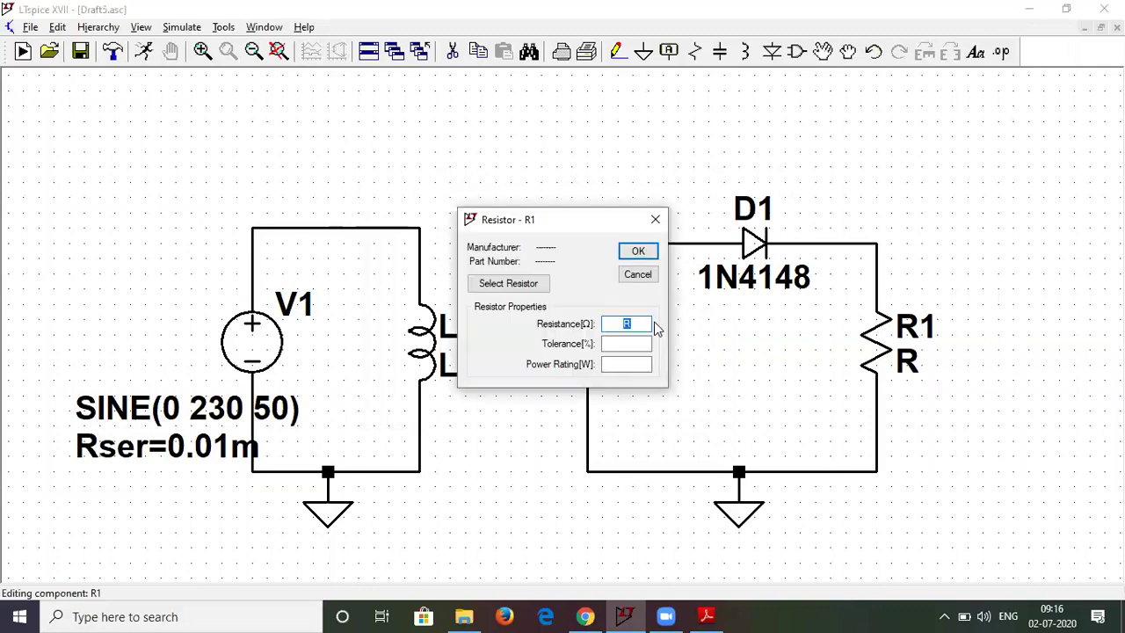
pyautogui.write('100')
pyautogui.press('Return')
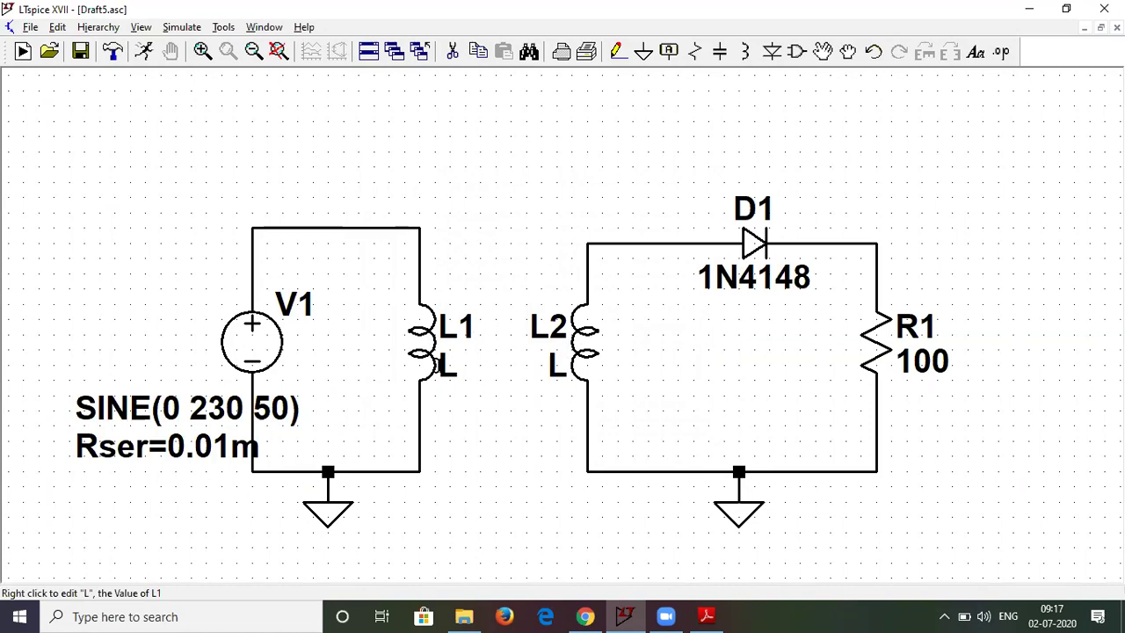
# Step: Rename the primary inductor L1 to Lp and the secondary inductor L2 to Ls
pyautogui.rightClick(457, 335)
pyautogui.click(476, 336)
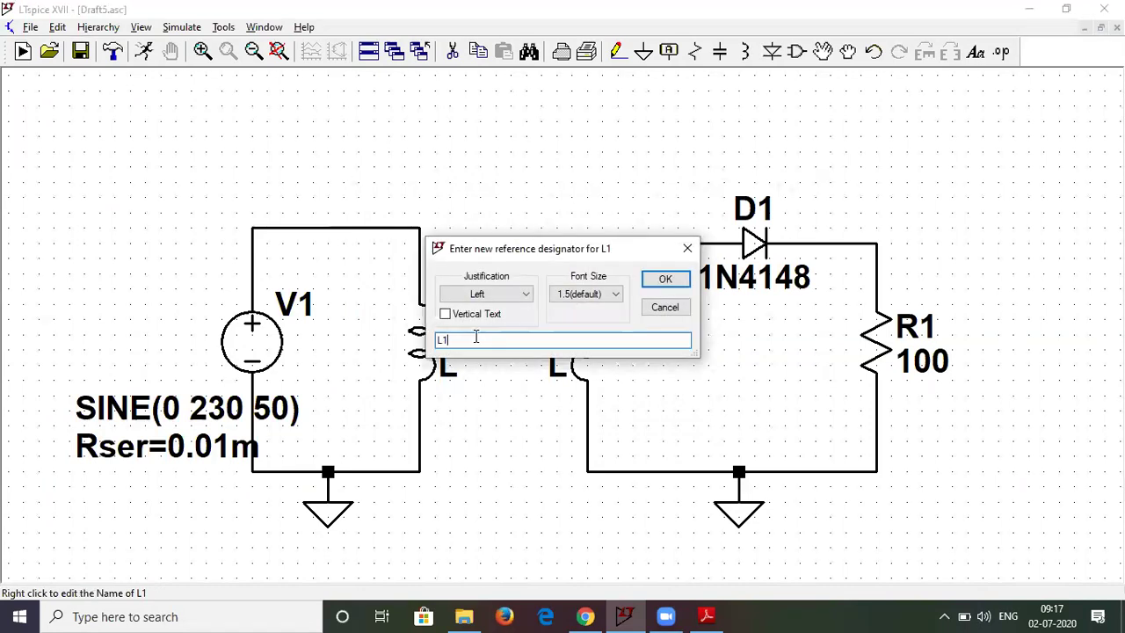
pyautogui.write('p')
pyautogui.press('Return')
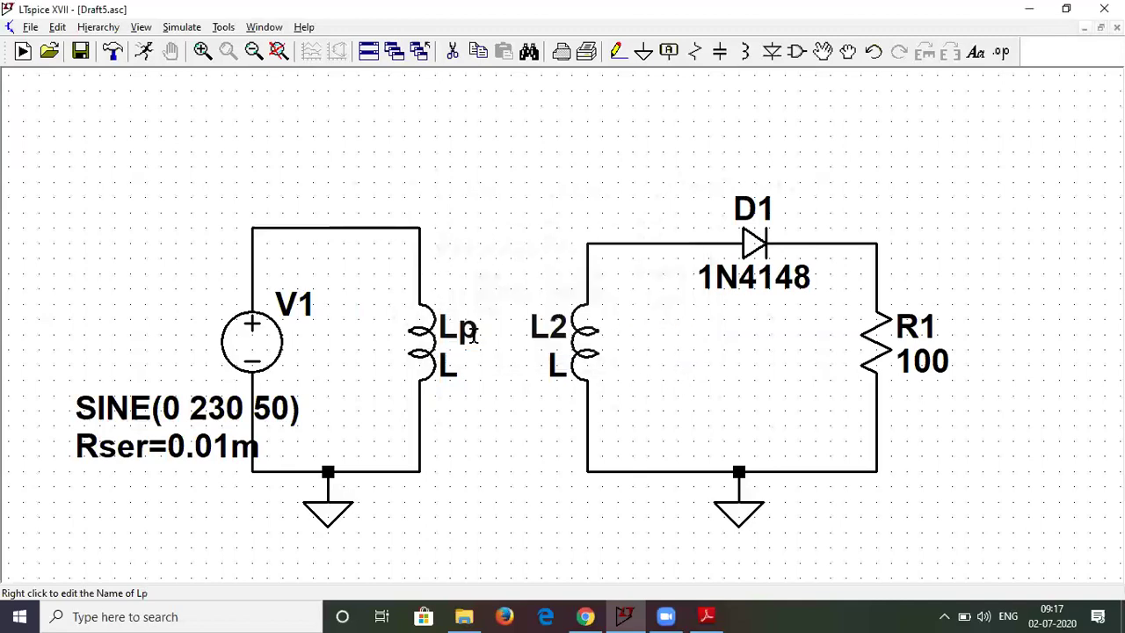
pyautogui.rightClick(546, 327)
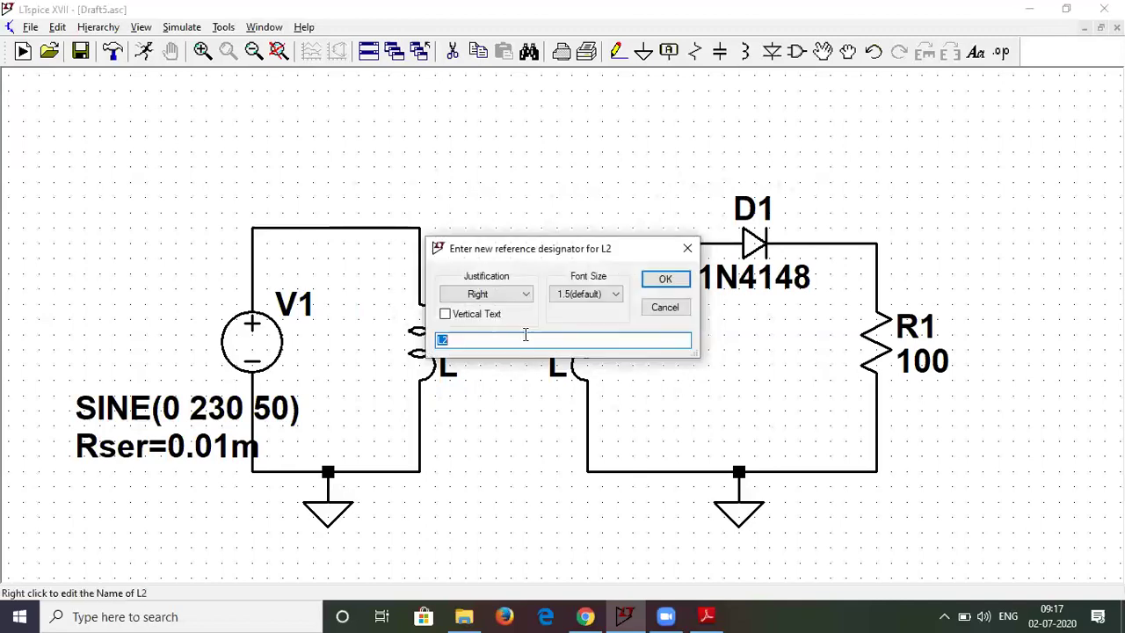
pyautogui.click(515, 339)
pyautogui.press('BackSpace')
pyautogui.write('s')
pyautogui.press('Return')
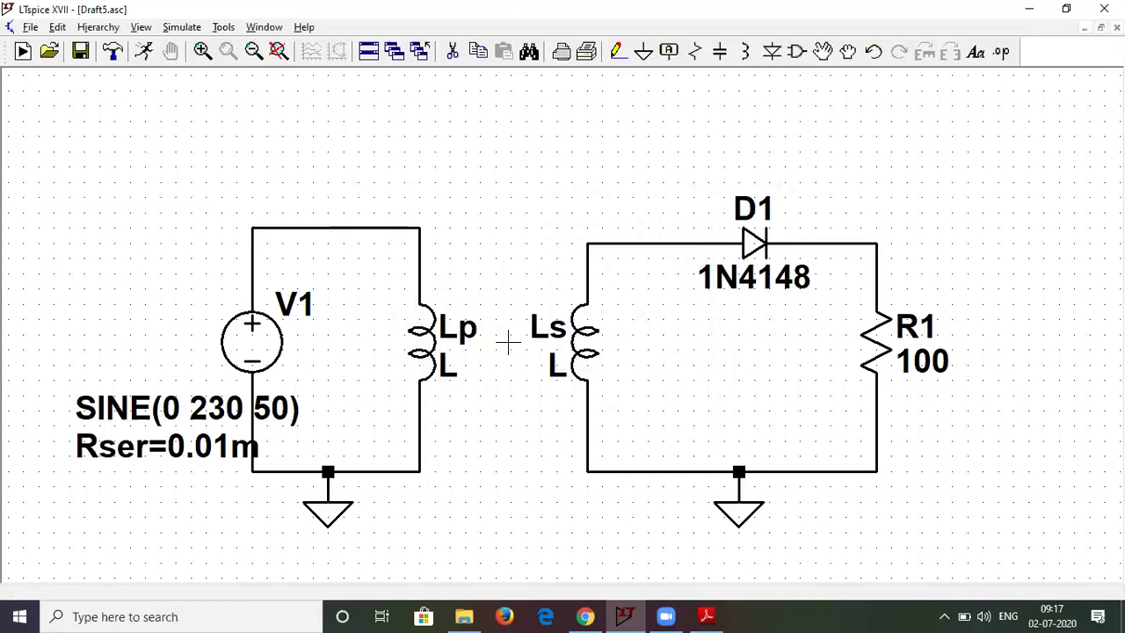
# Step: Set the inductance of Lp to 10m and the inductance of Ls to 0.1m
pyautogui.rightClick(448, 373)
pyautogui.write('10m')
pyautogui.press('Return')
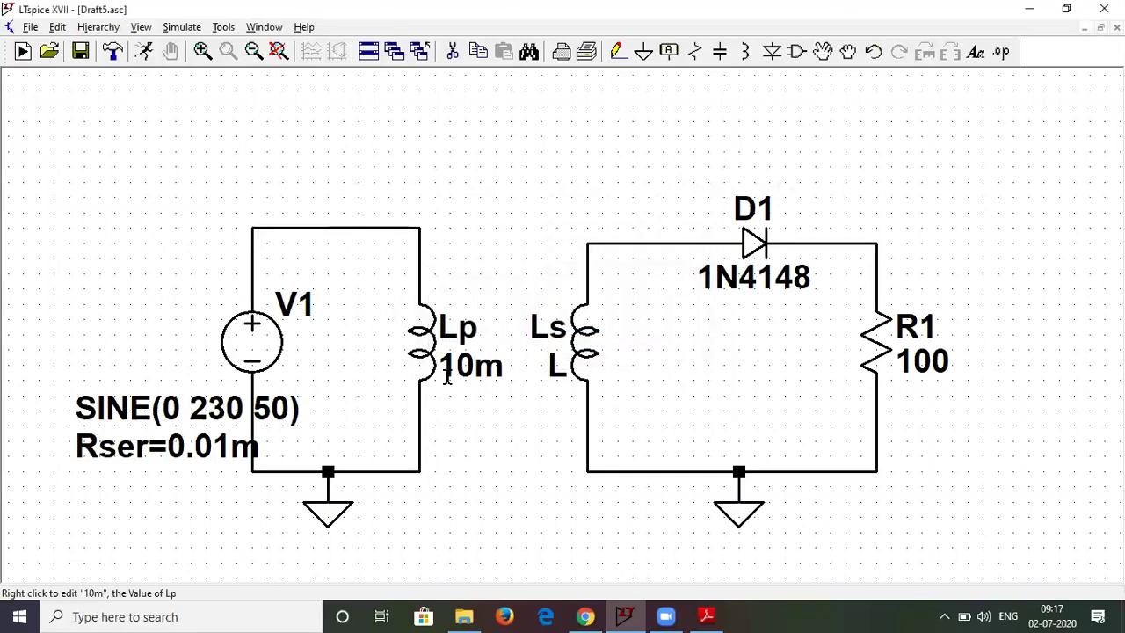
pyautogui.rightClick(556, 367)
pyautogui.write('0.1')
pyautogui.press('Return')
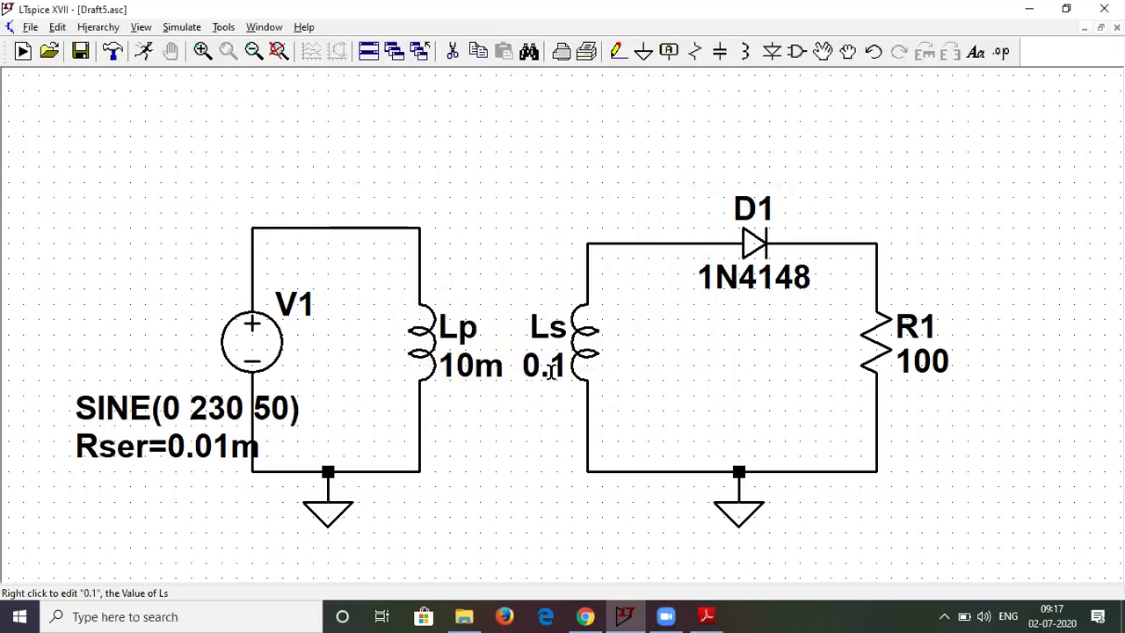
pyautogui.rightClick(554, 367)
pyautogui.click(525, 343)
pyautogui.write('m')
pyautogui.press('Return')
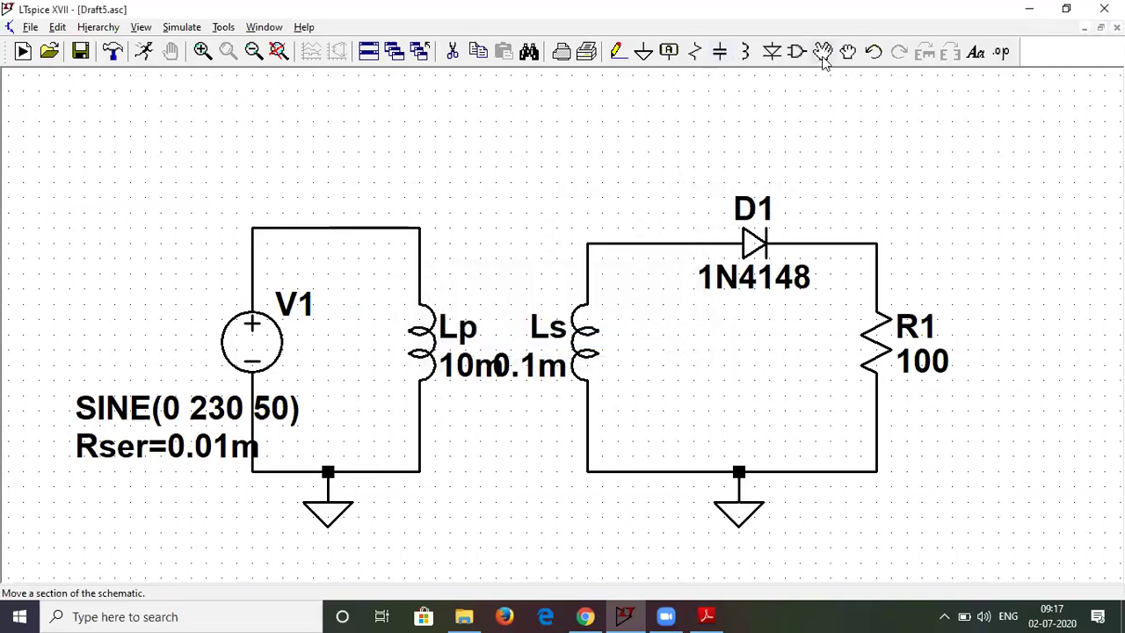
# Step: Move the inductance labels of Lp and Ls below their coils so the two texts do not overlap
pyautogui.click(831, 54)
pyautogui.click(466, 367)
pyautogui.click(400, 402)
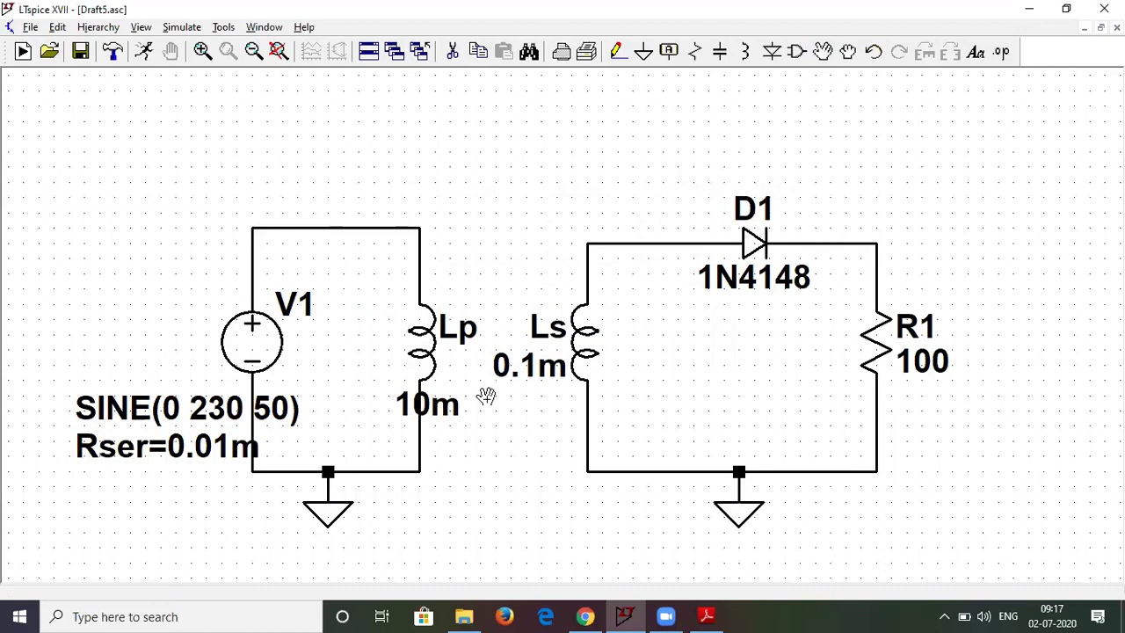
pyautogui.click(523, 362)
pyautogui.click(573, 401)
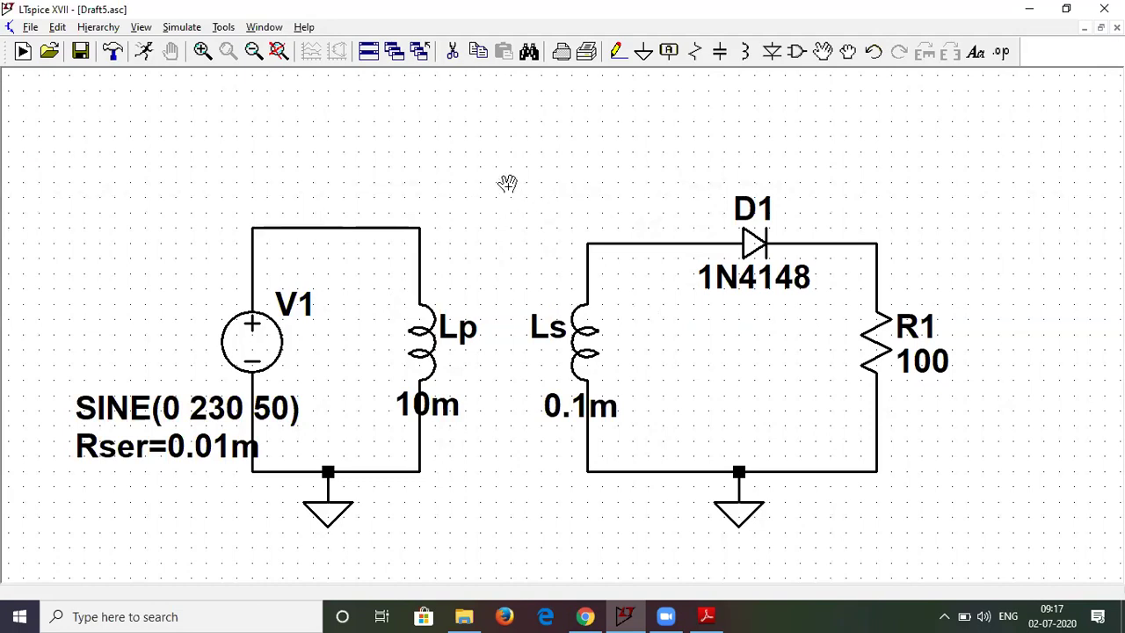
# Step: Place the SPICE directive "K Lp Ls 1" above the two inductors and check Lp's transformer winding properties
pyautogui.click(1002, 52)
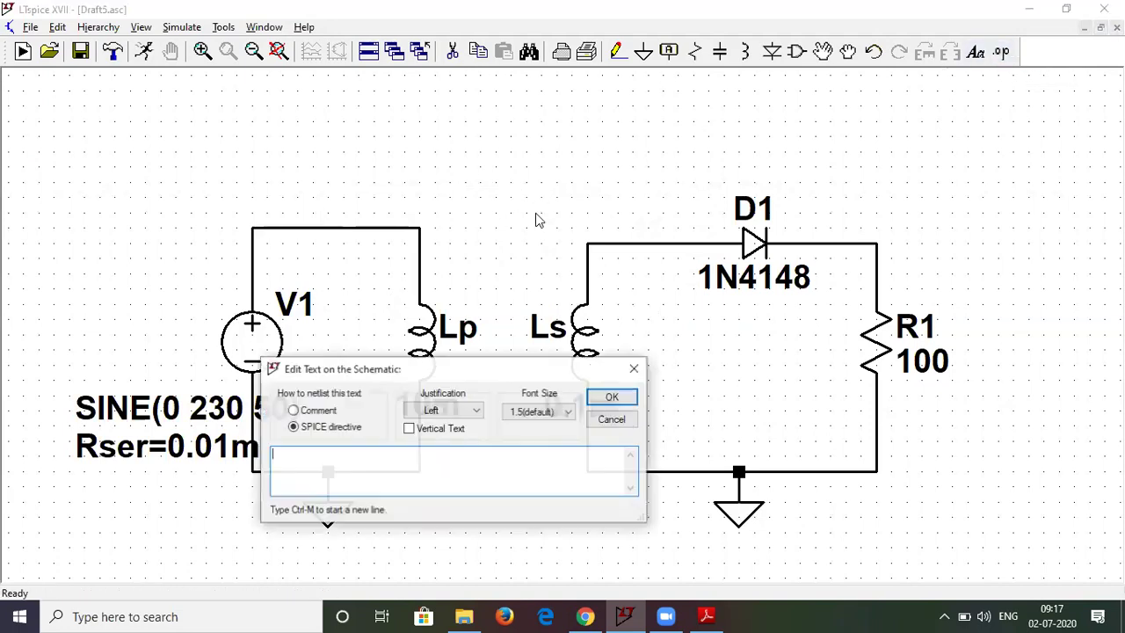
pyautogui.moveTo(408, 370); pyautogui.dragTo(460, 166)
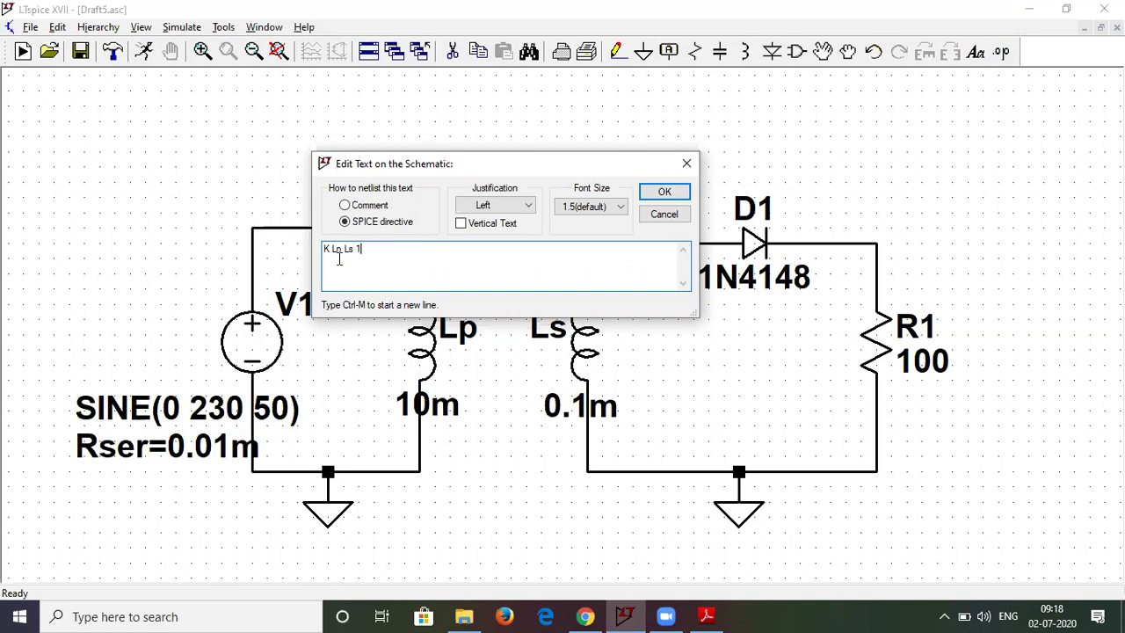
pyautogui.click(661, 192)
pyautogui.click(422, 182)
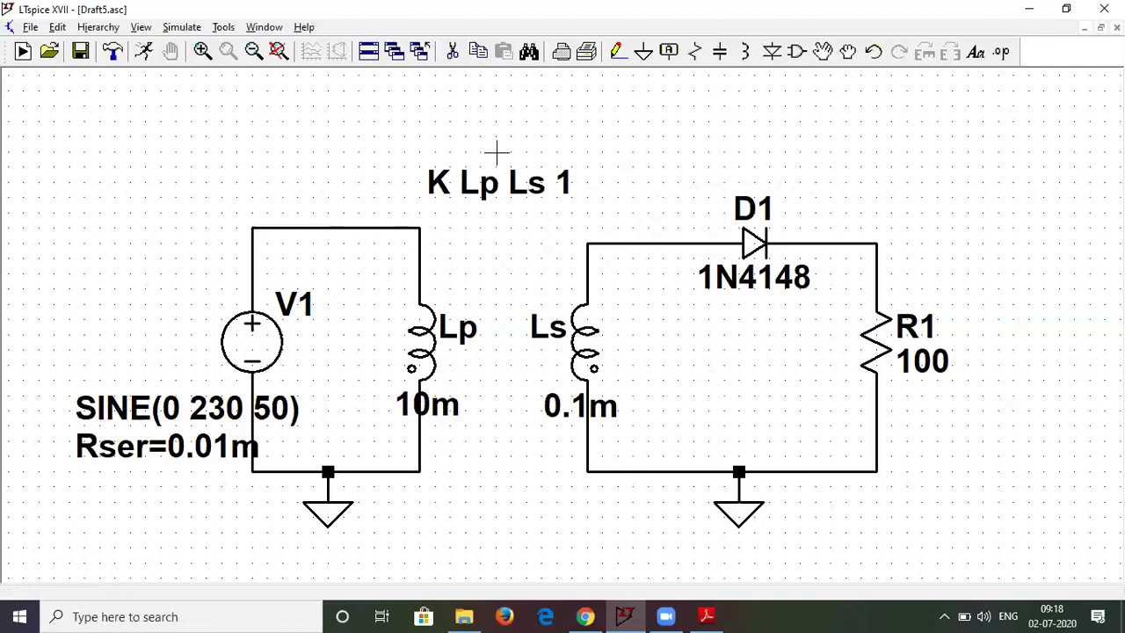
pyautogui.rightClick(428, 351)
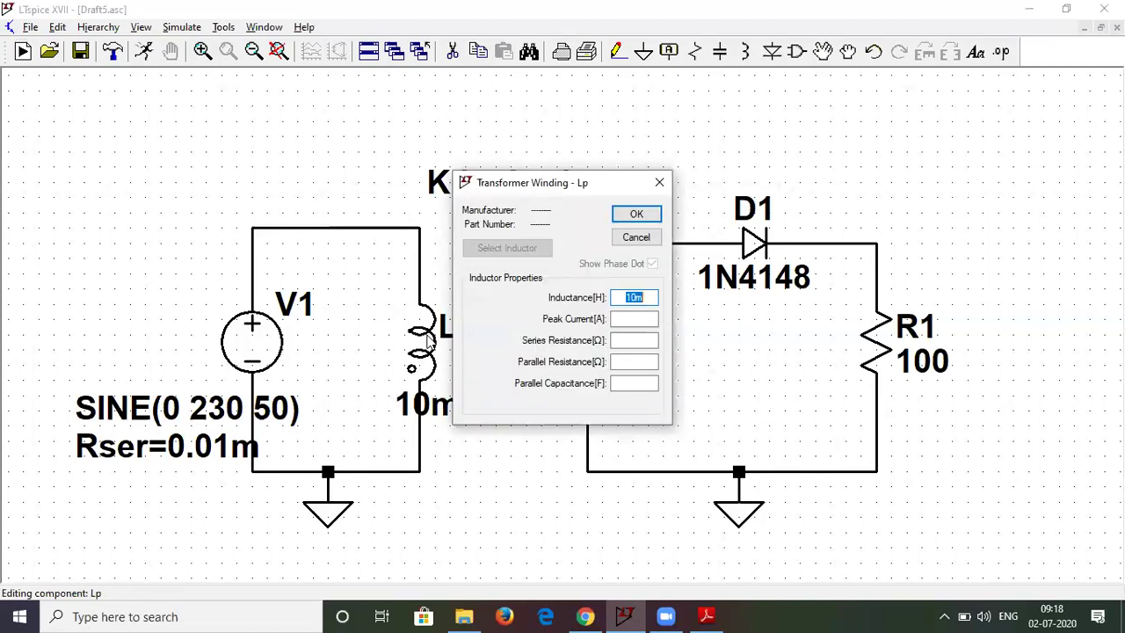
pyautogui.click(642, 215)
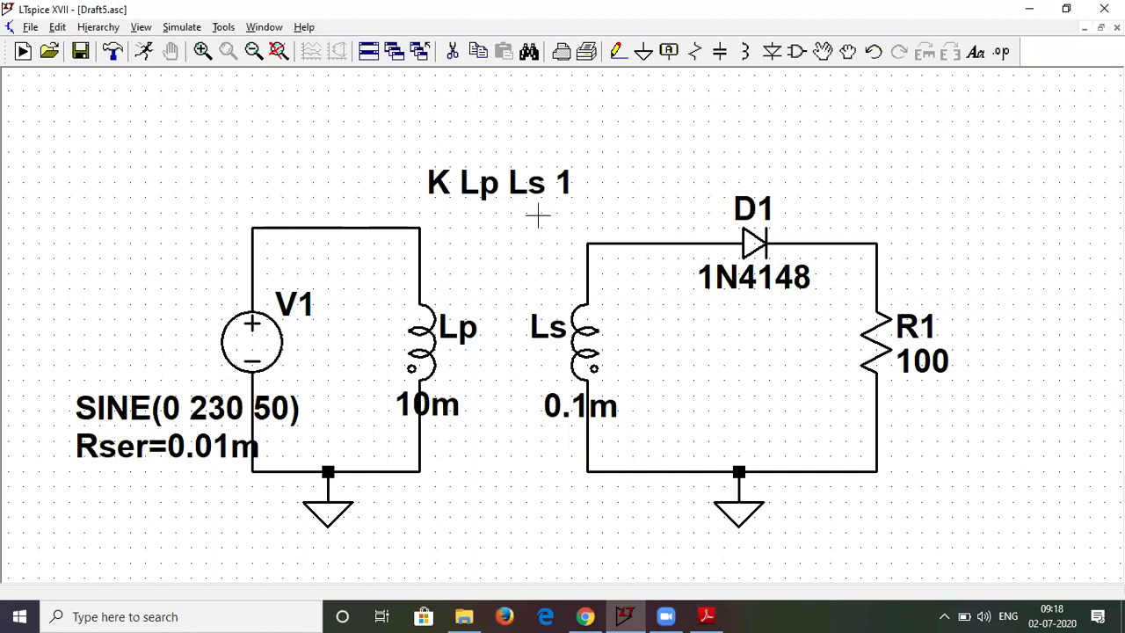
# Step: Label the upper net between source V1 and inductor Lp as Vin
pyautogui.rightClick(285, 227)
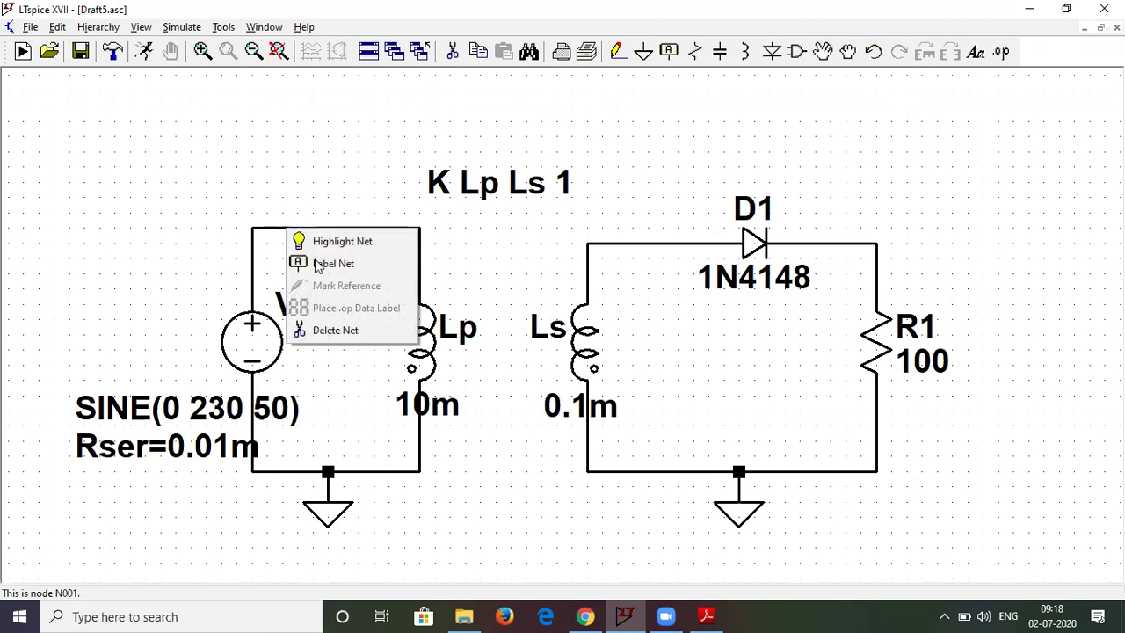
pyautogui.click(324, 263)
pyautogui.write('Vin')
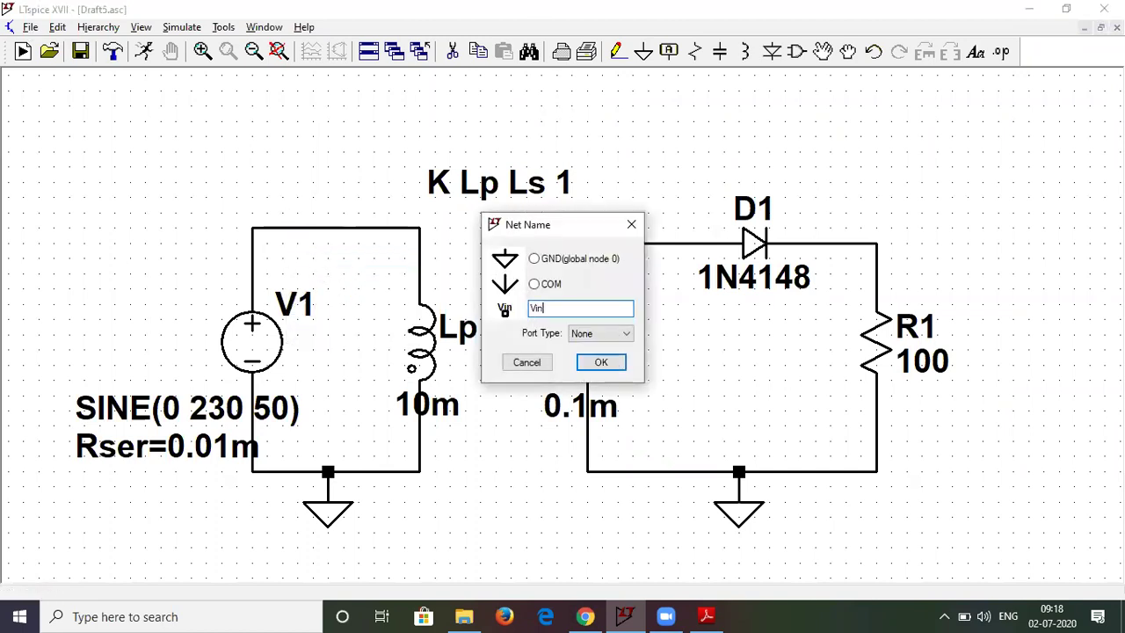
pyautogui.press('Return')
pyautogui.click(282, 227)
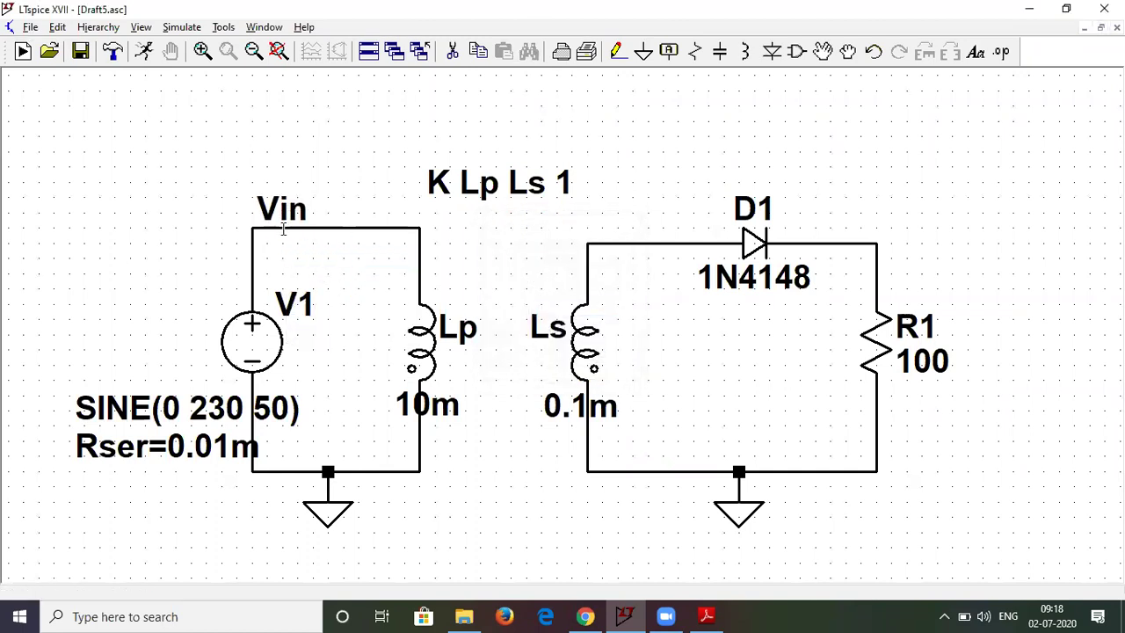
# Step: Label the net between inductor Ls and diode D1 as Vs+
pyautogui.click(615, 243)
pyautogui.press('Escape')
pyautogui.rightClick(615, 226)
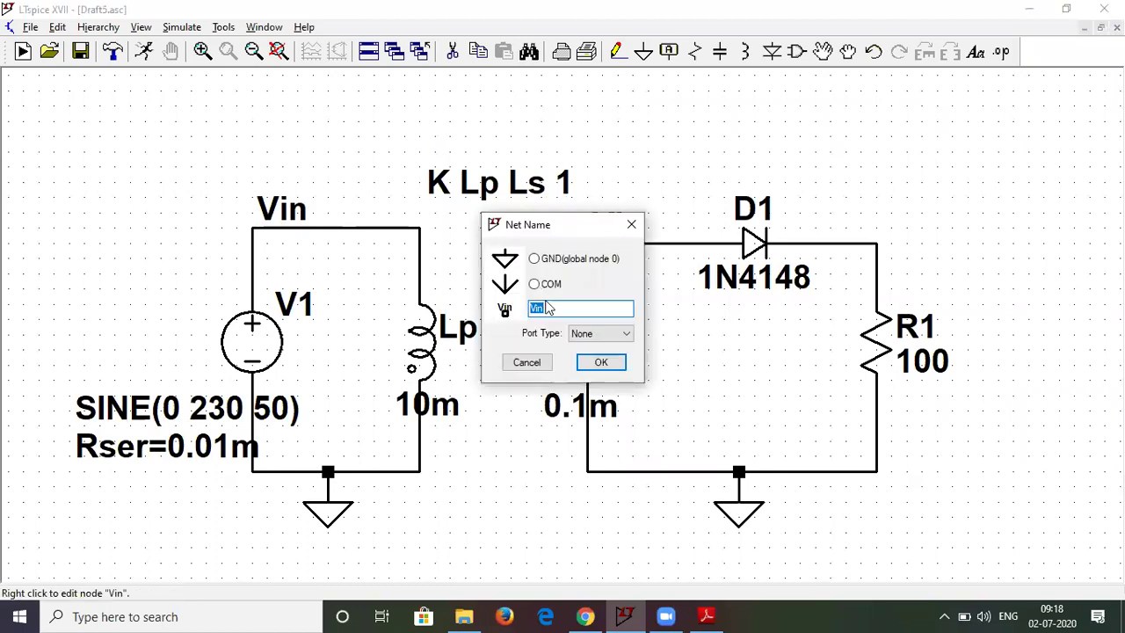
pyautogui.click(550, 309)
pyautogui.press('BackSpace')
pyautogui.write('s+')
pyautogui.press('Return')
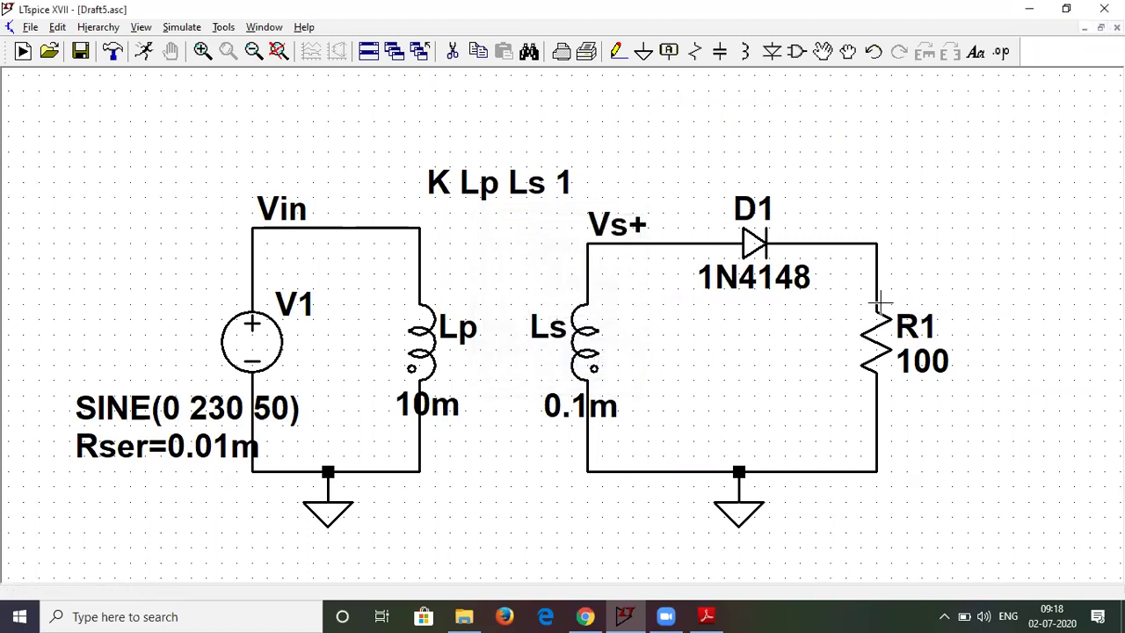
# Step: Label the net between diode D1 and resistor R1 as Vout
pyautogui.rightClick(857, 244)
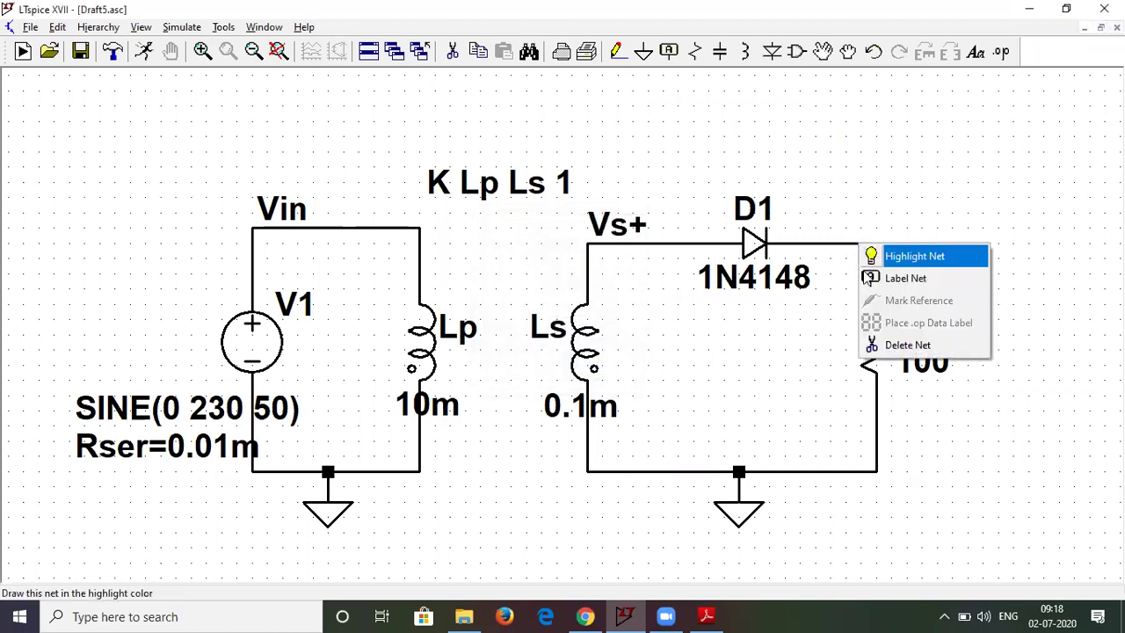
pyautogui.click(896, 278)
pyautogui.write('Vout')
pyautogui.press('Return')
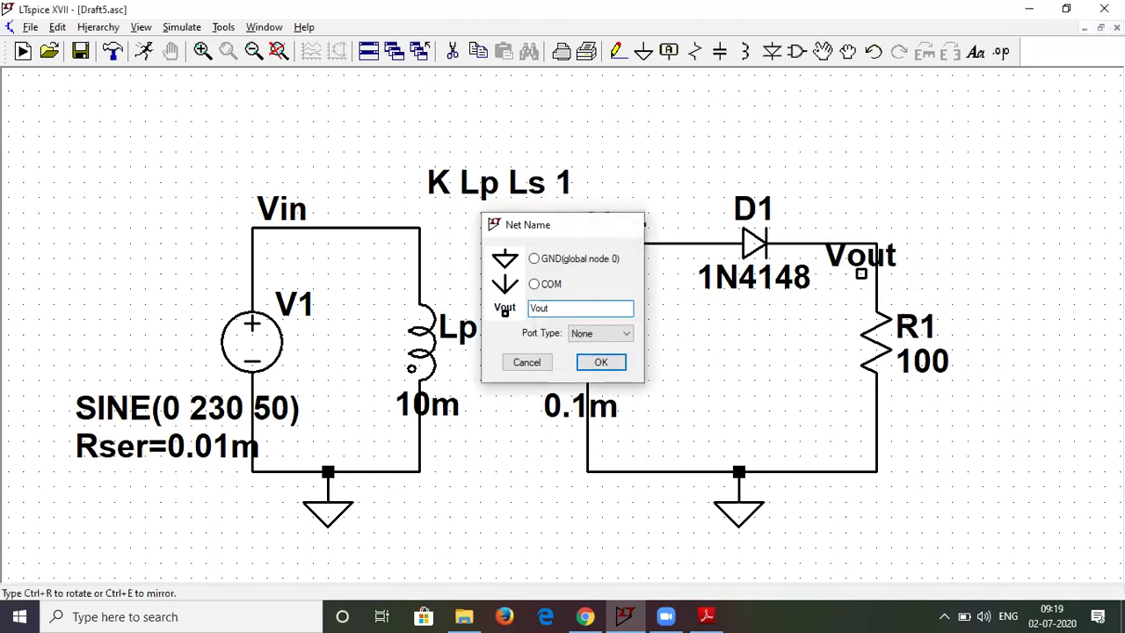
pyautogui.click(846, 244)
pyautogui.rightClick(953, 167)
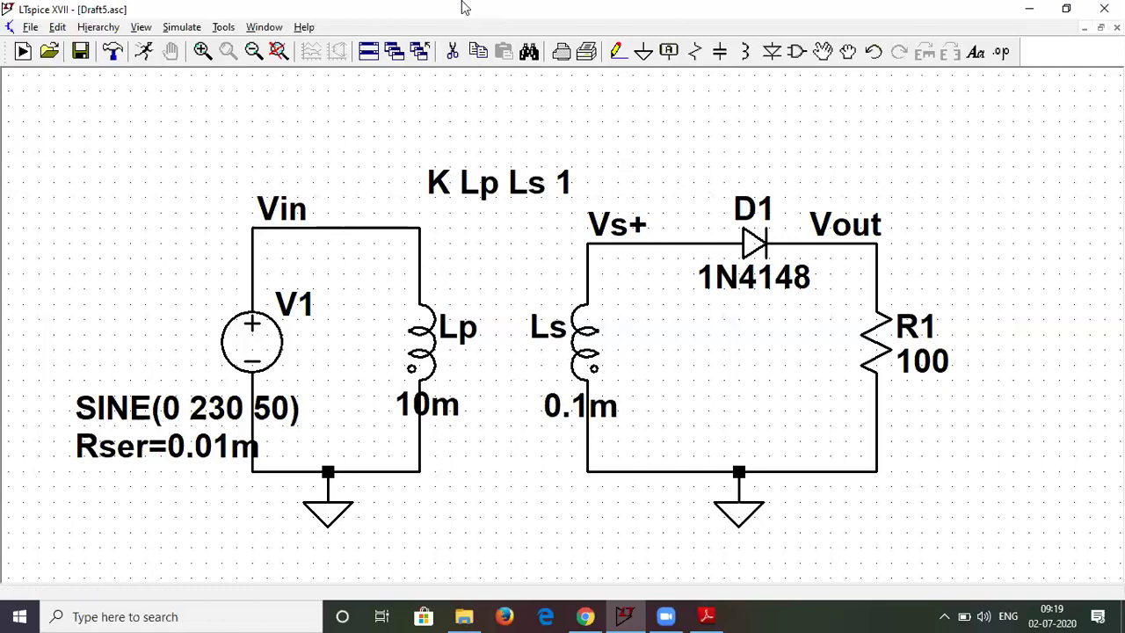
# Step: Run a transient simulation with a stop time of 60m and plot the voltage at the Vin net
pyautogui.click(181, 27)
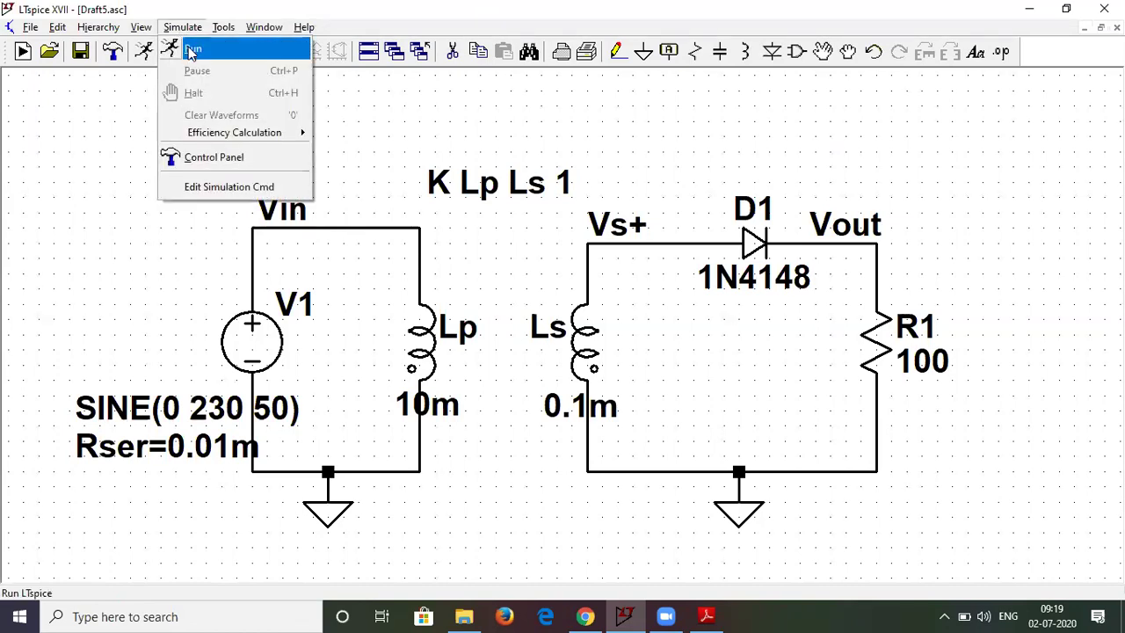
pyautogui.click(192, 51)
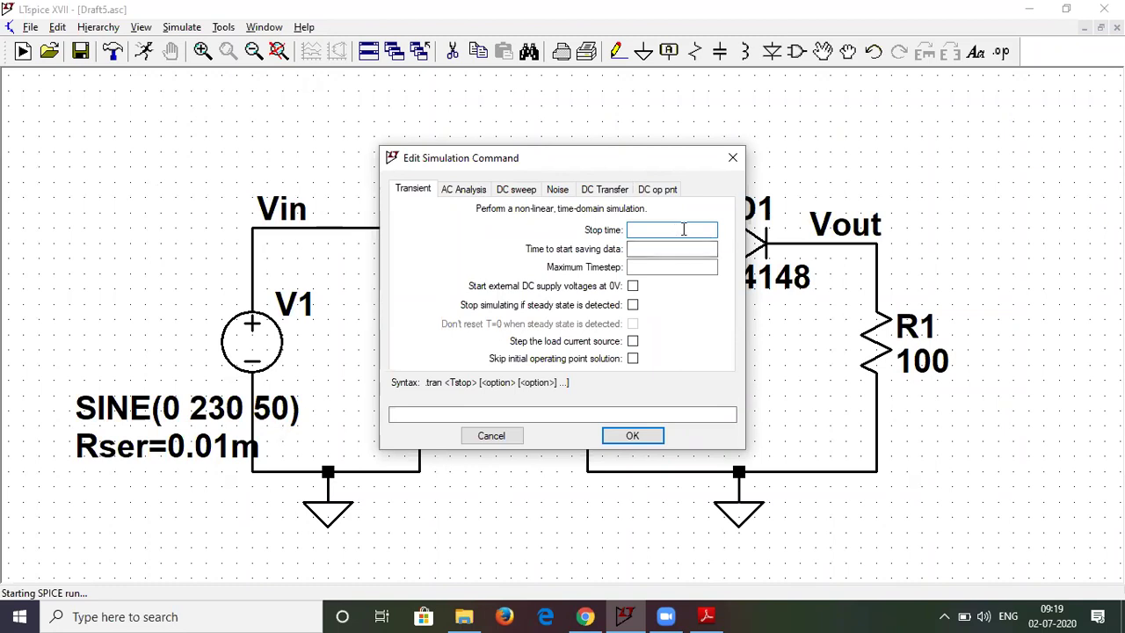
pyautogui.write('60m')
pyautogui.press('Return')
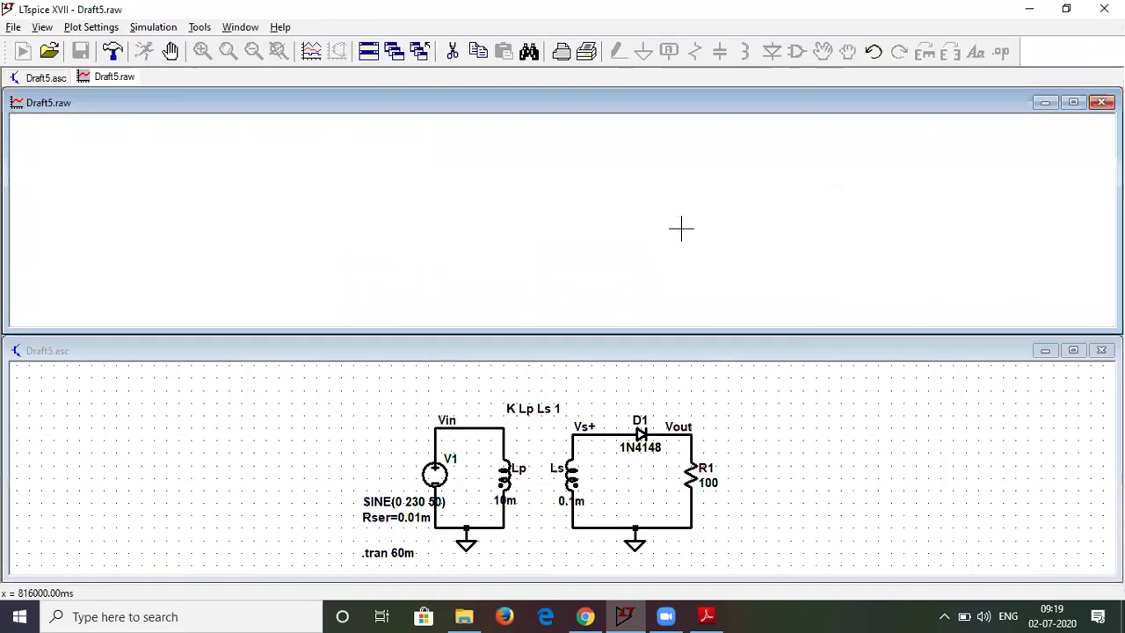
pyautogui.click(501, 347)
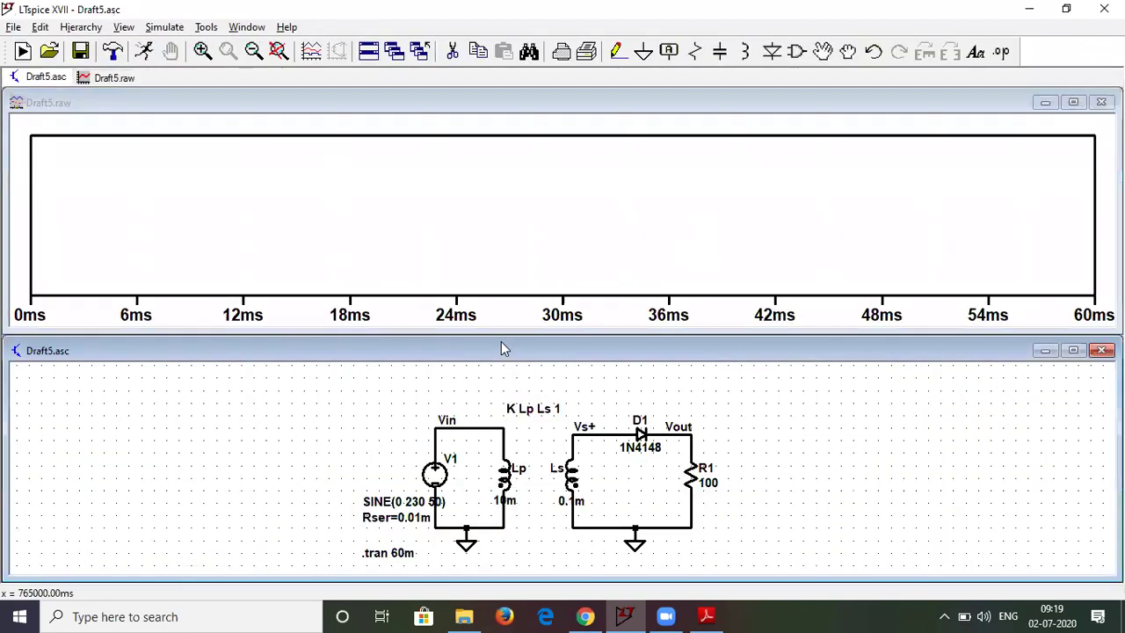
pyautogui.click(458, 425)
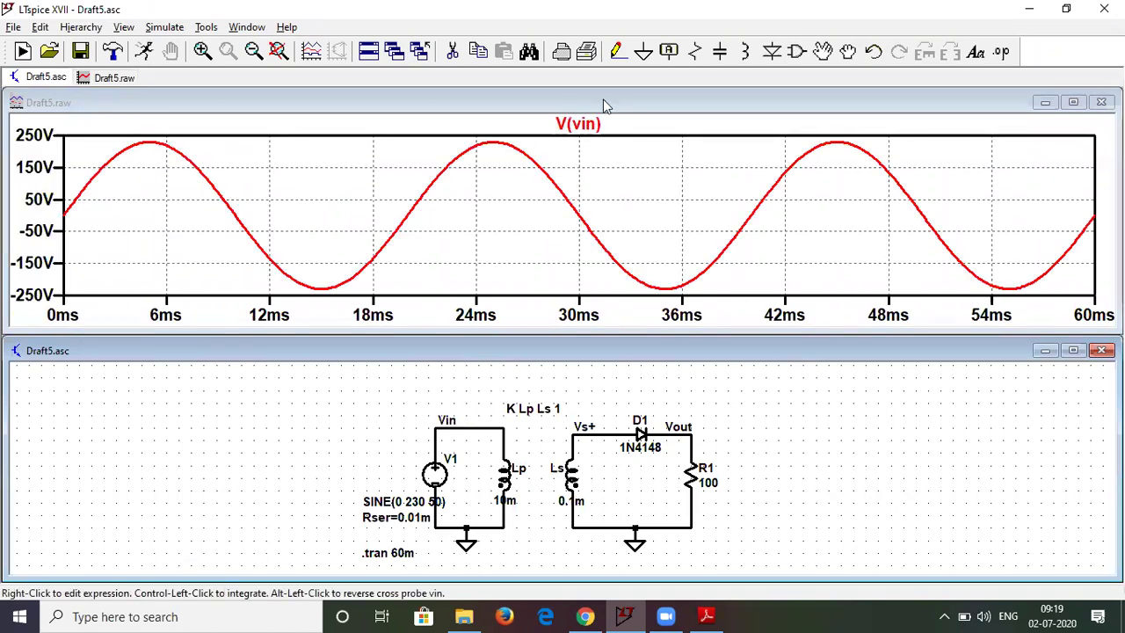
# Step: Add two more plot panes to the waveform window and move the V(vin) trace into the uppermost pane
pyautogui.rightClick(633, 215)
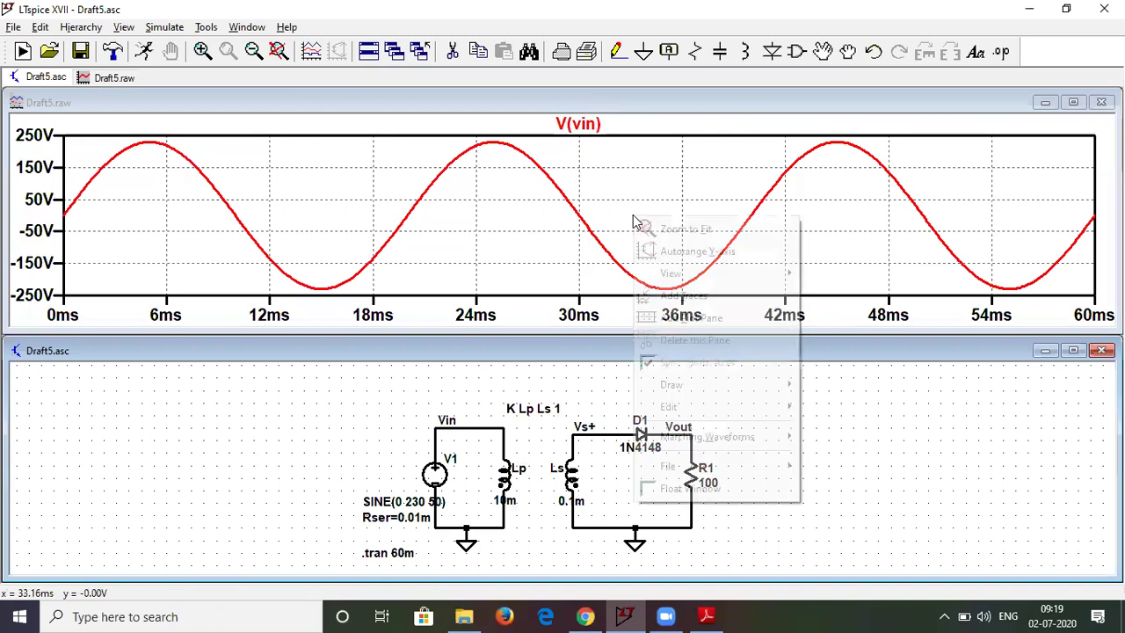
pyautogui.click(679, 318)
pyautogui.rightClick(591, 157)
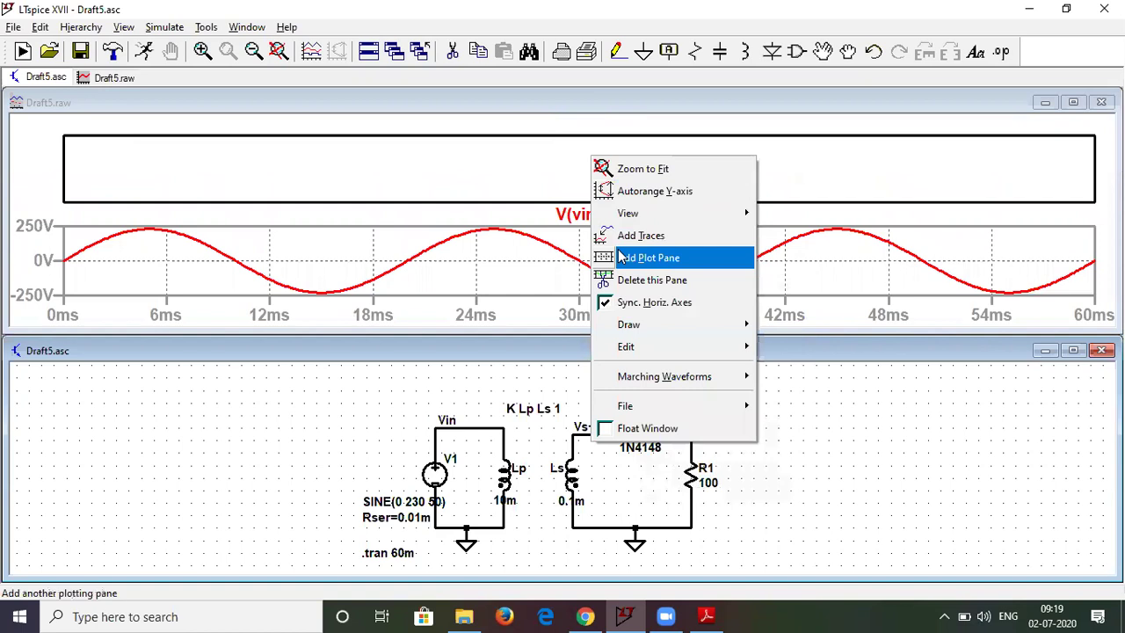
pyautogui.click(615, 257)
pyautogui.moveTo(605, 245); pyautogui.dragTo(594, 150)
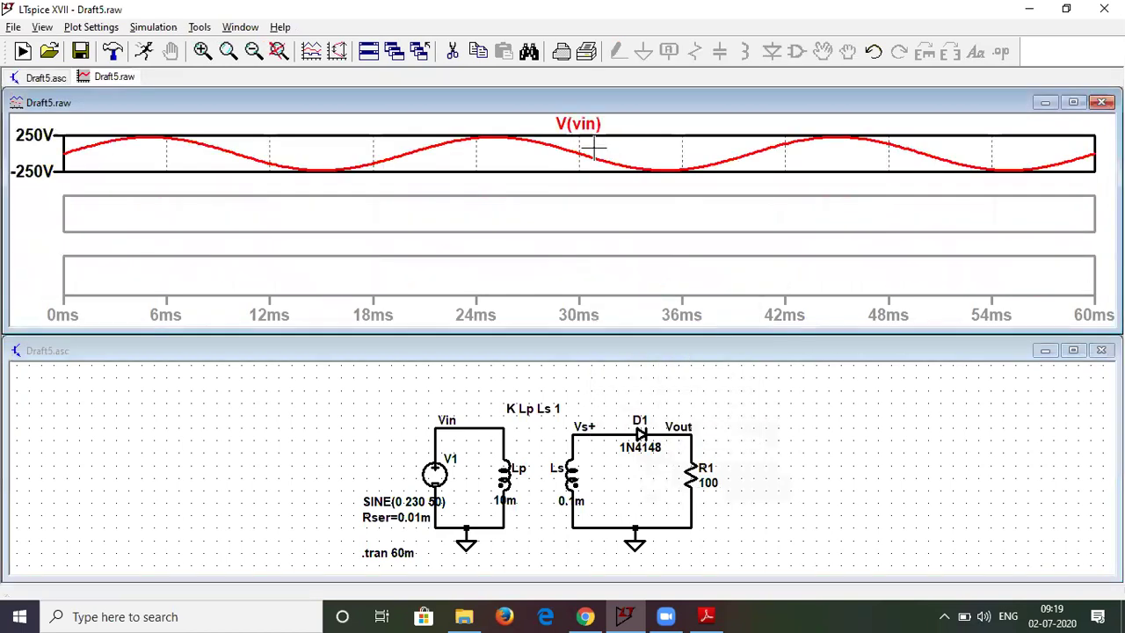
# Step: Plot the Vs+ and Vout net voltages together in the middle plot pane
pyautogui.click(595, 214)
pyautogui.click(590, 434)
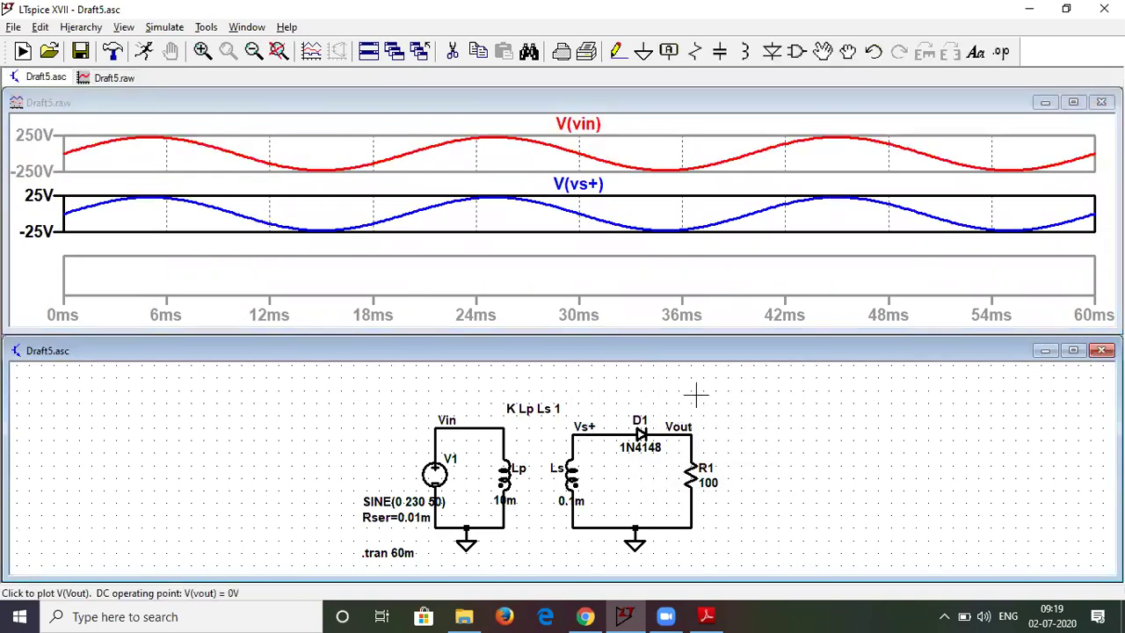
pyautogui.click(680, 224)
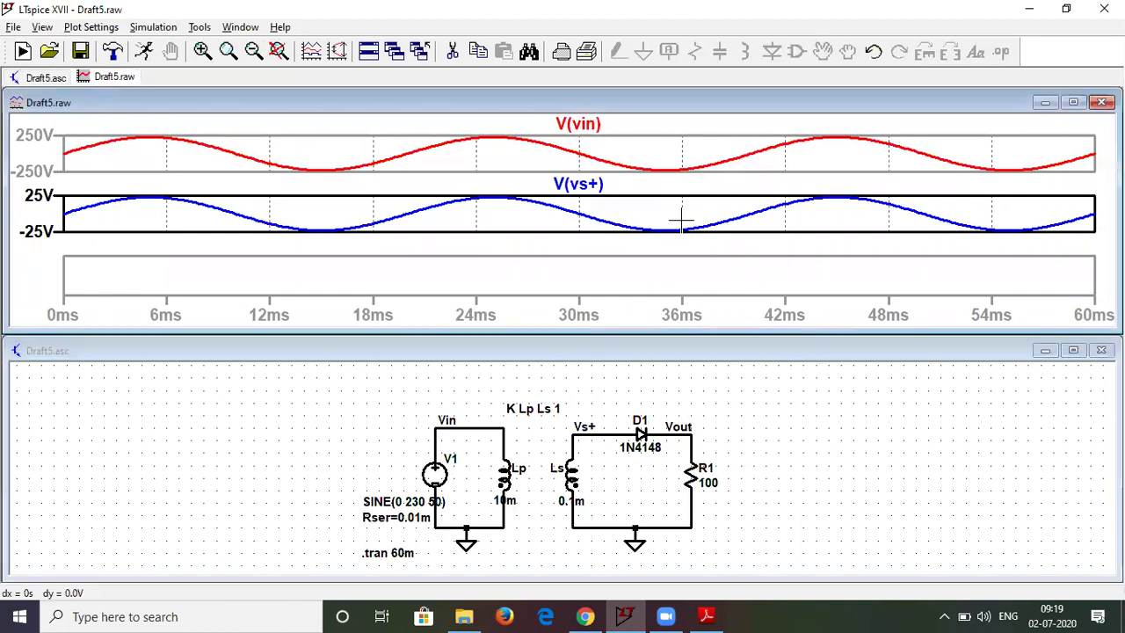
pyautogui.click(682, 433)
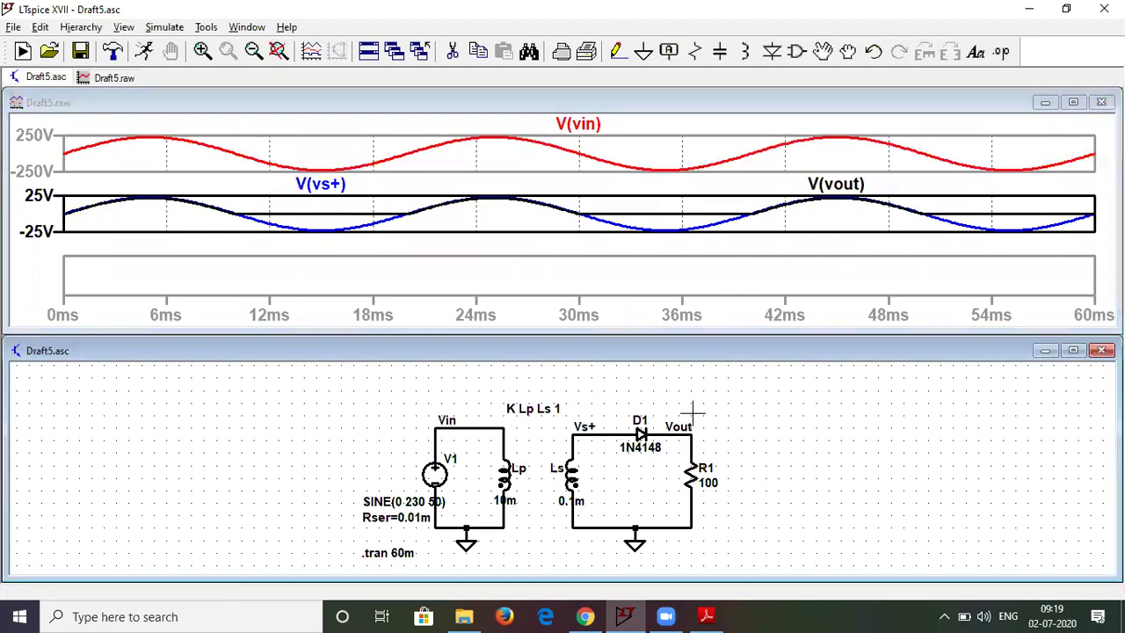
# Step: Maximize the waveform window and measure the V(vs+) peak at 25 ms with a cursor
pyautogui.click(1074, 102)
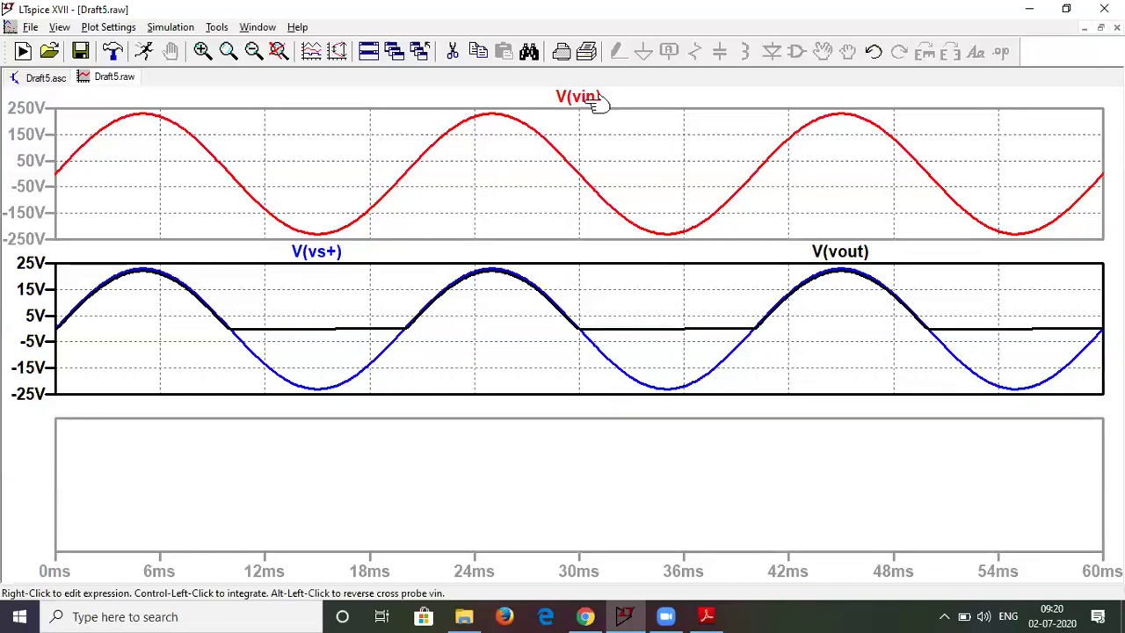
pyautogui.click(339, 254)
pyautogui.moveTo(577, 329); pyautogui.dragTo(492, 302)
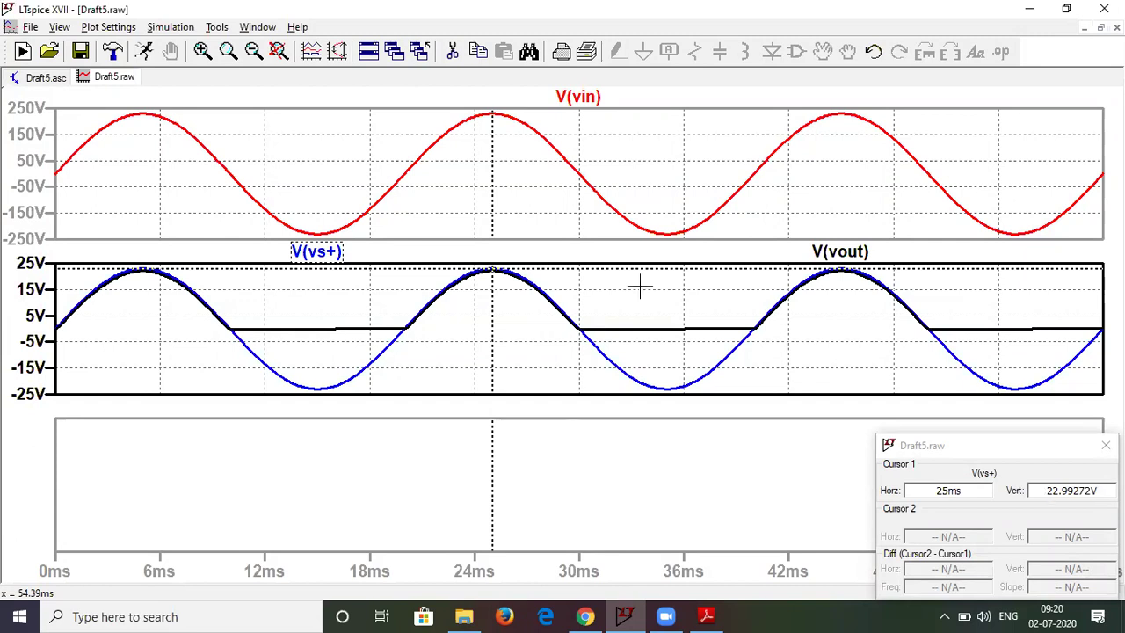
# Step: Glance at the schematic, dismiss the V(vs+) cursor, and measure the V(vout) peak near 45 ms with a cursor
pyautogui.click(45, 77)
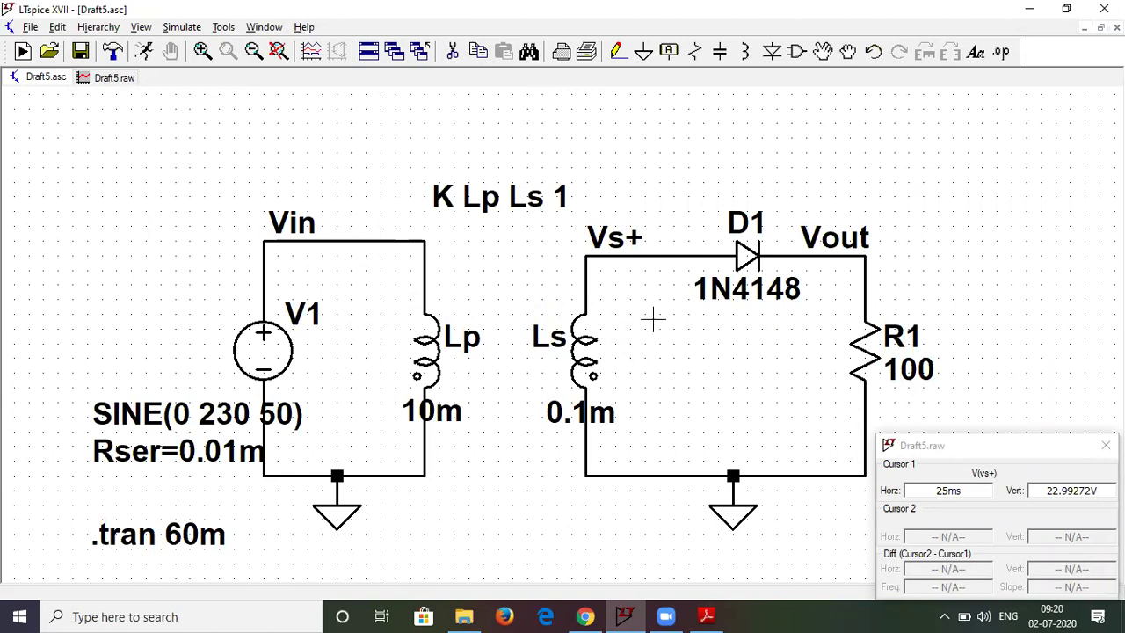
pyautogui.click(114, 77)
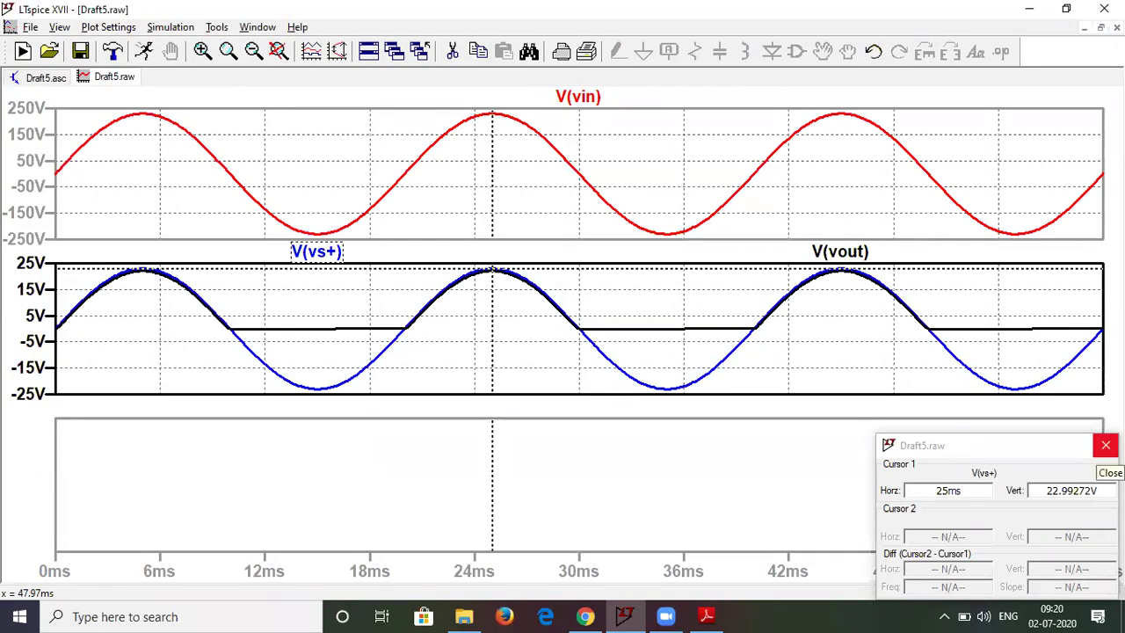
pyautogui.click(1106, 445)
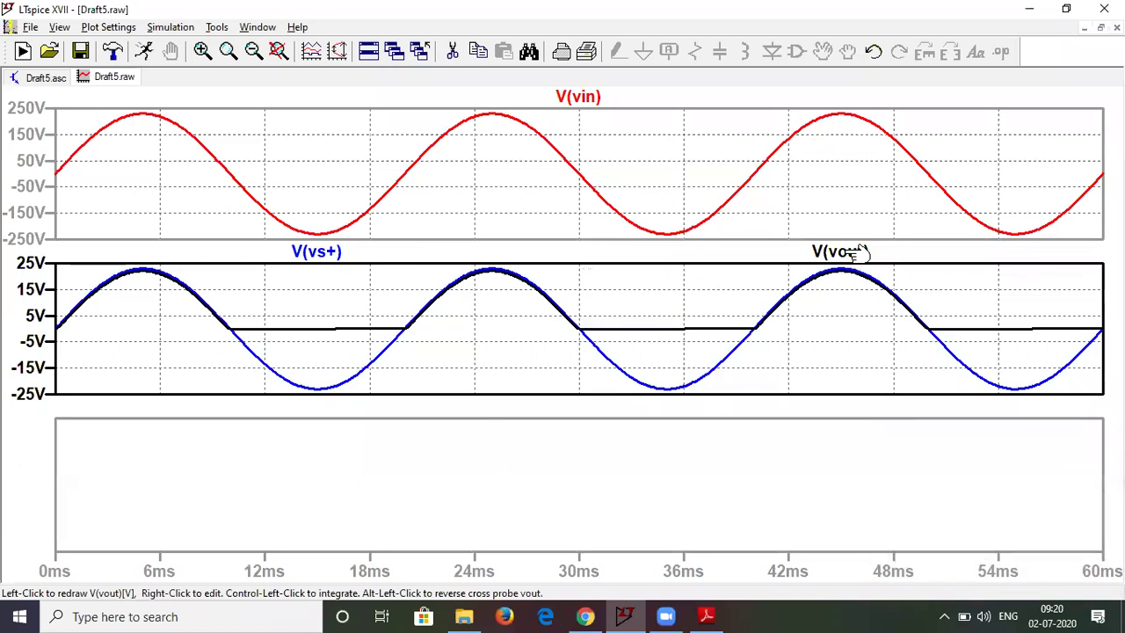
pyautogui.click(858, 252)
pyautogui.moveTo(585, 332); pyautogui.dragTo(836, 283)
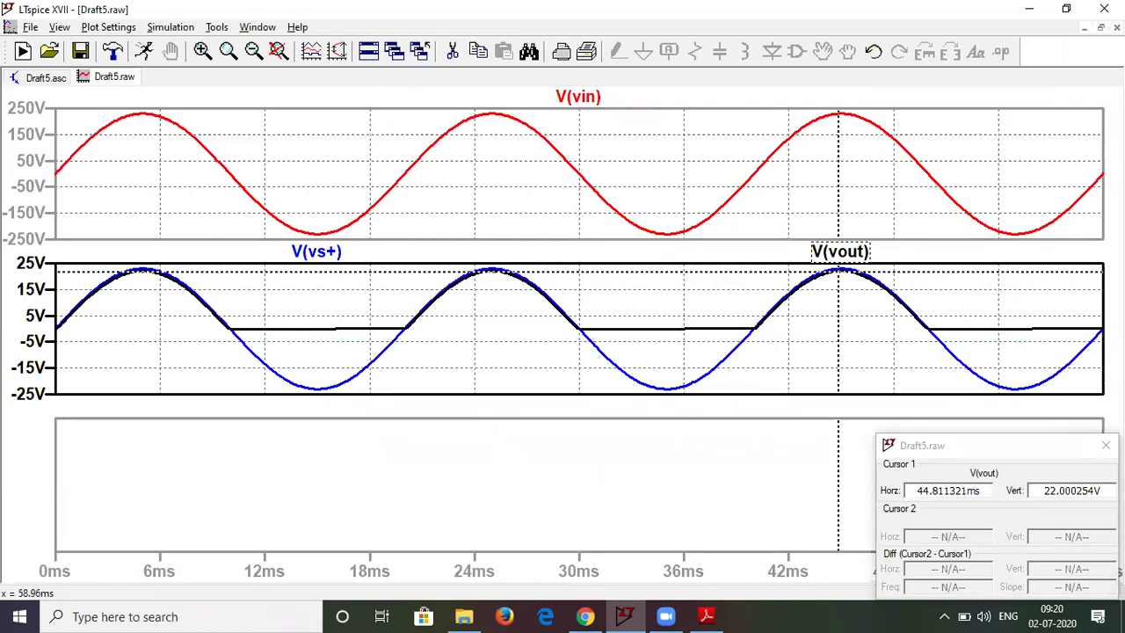
pyautogui.click(1105, 445)
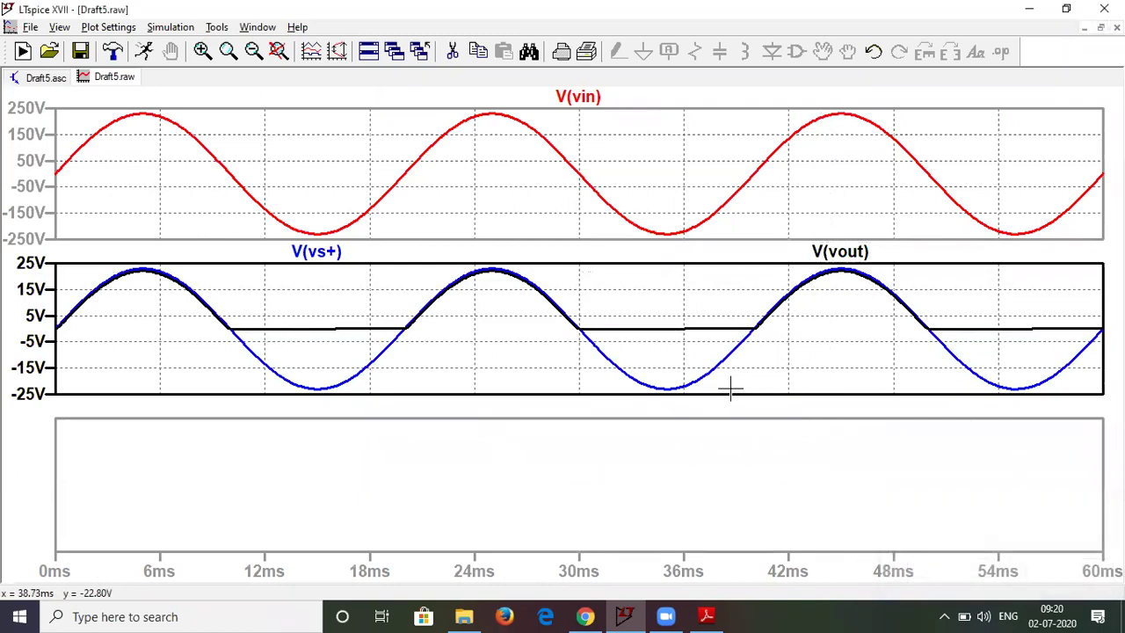
# Step: Bring the Draft5.asc schematic to the front in a non-maximized window and shift it aside to free desktop space for notes
pyautogui.doubleClick(663, 8)
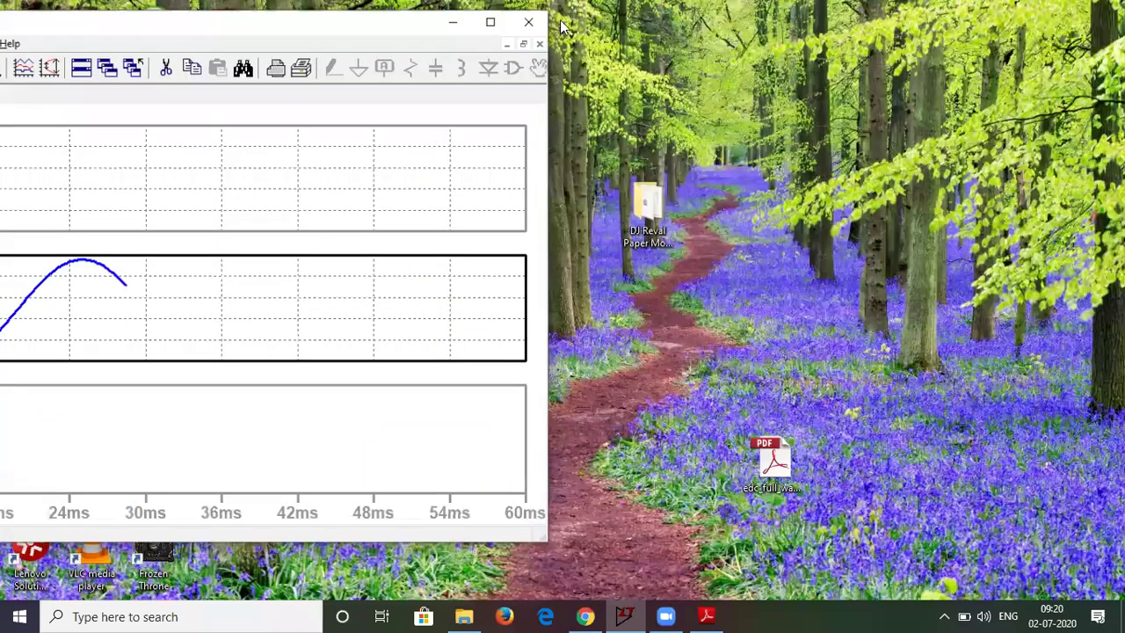
pyautogui.doubleClick(359, 29)
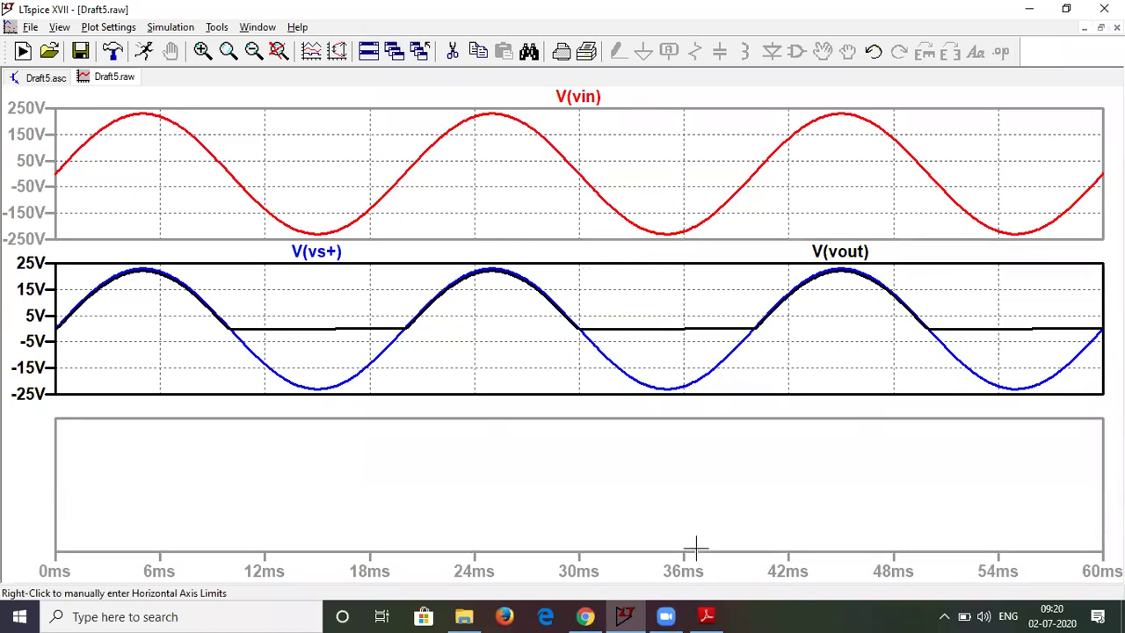
pyautogui.hotkey('ctrl', 'Tab')
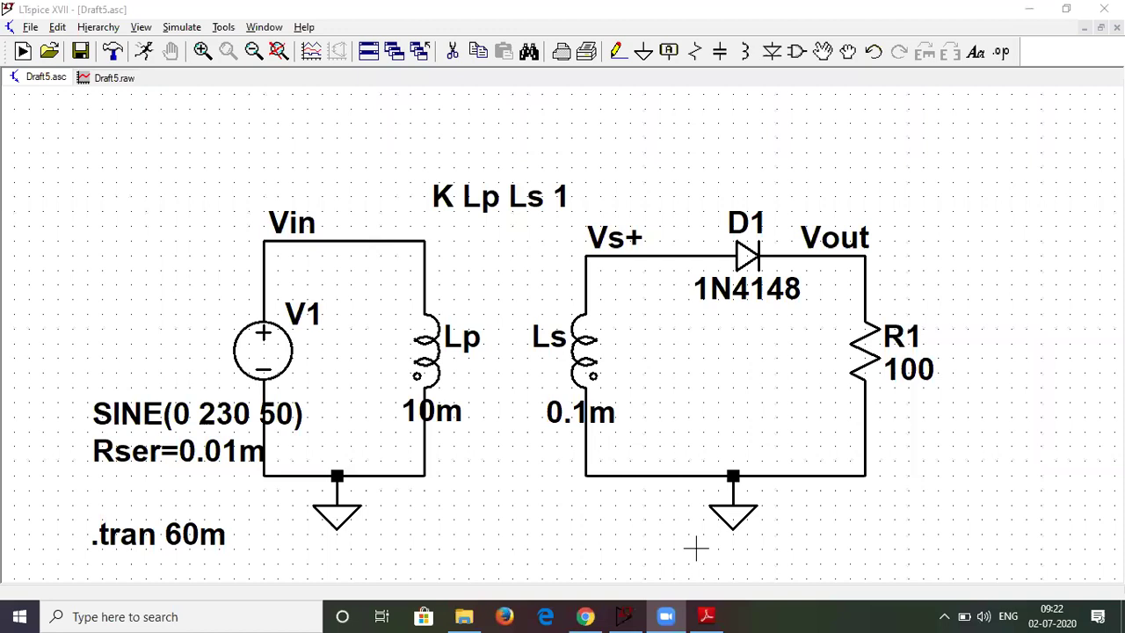
pyautogui.doubleClick(623, 10)
pyautogui.moveTo(419, 44); pyautogui.dragTo(989, 15)
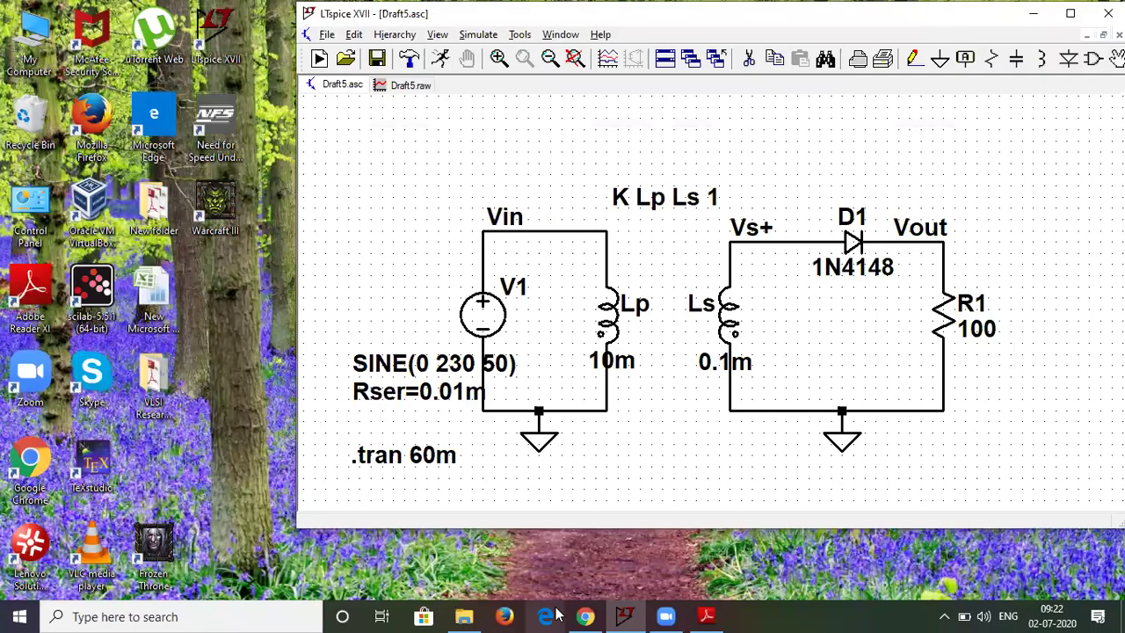
# Step: Open edc_full_wave_center_tap_rectifier_working.pdf from File Explorer in Adobe Reader and place its non-maximized window beside the schematic
pyautogui.click(464, 616)
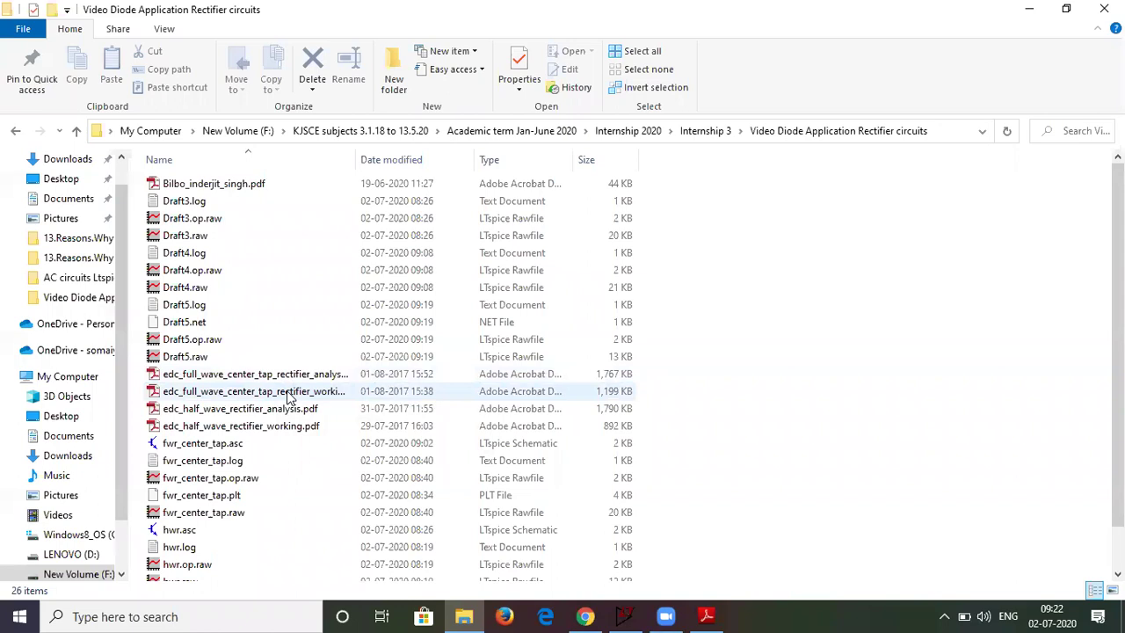
pyautogui.click(288, 397)
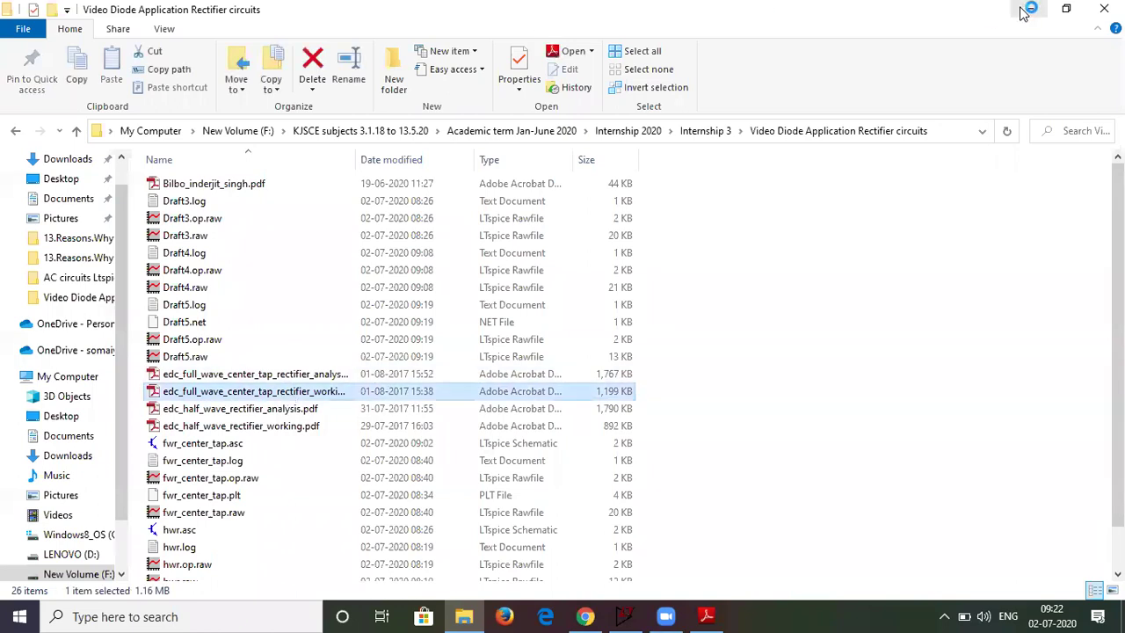
pyautogui.press('Return')
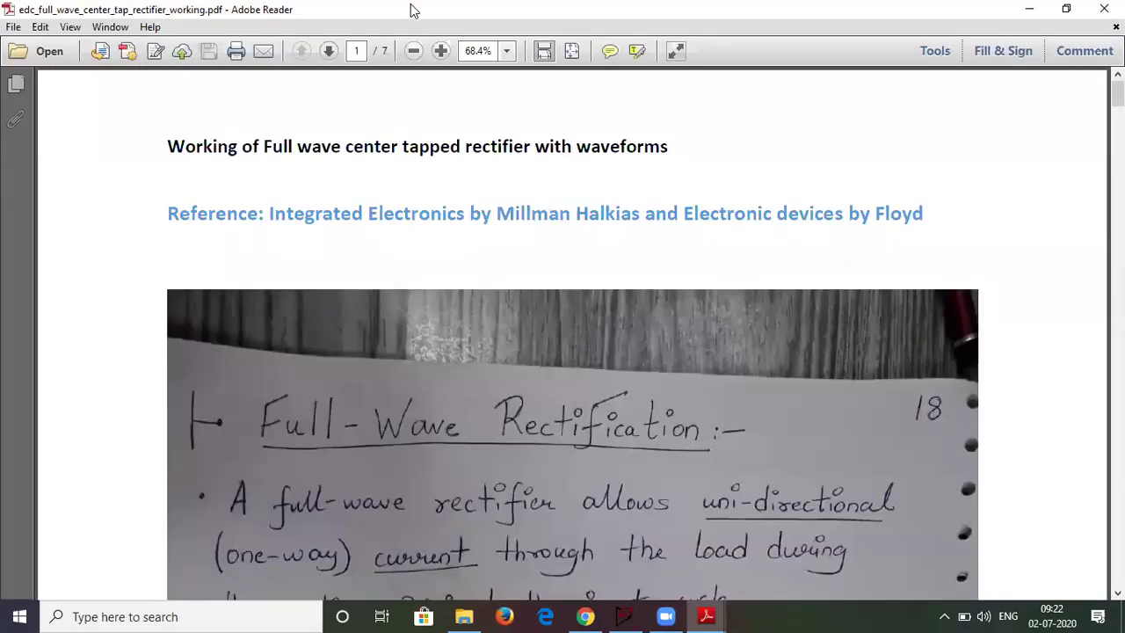
pyautogui.doubleClick(411, 12)
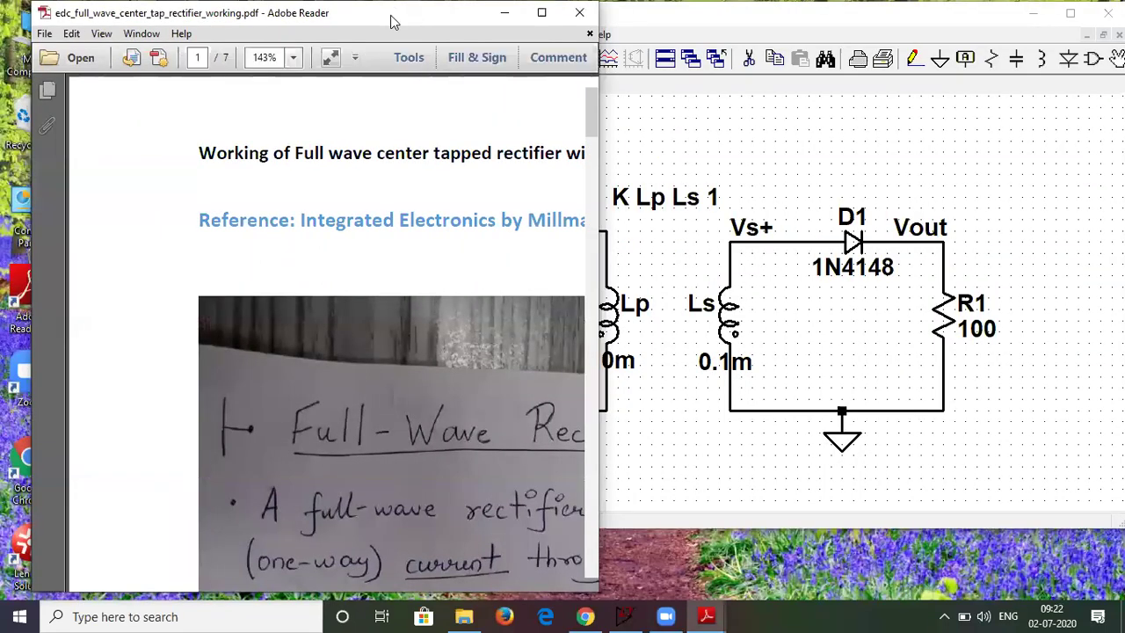
pyautogui.moveTo(356, 29); pyautogui.dragTo(302, 29)
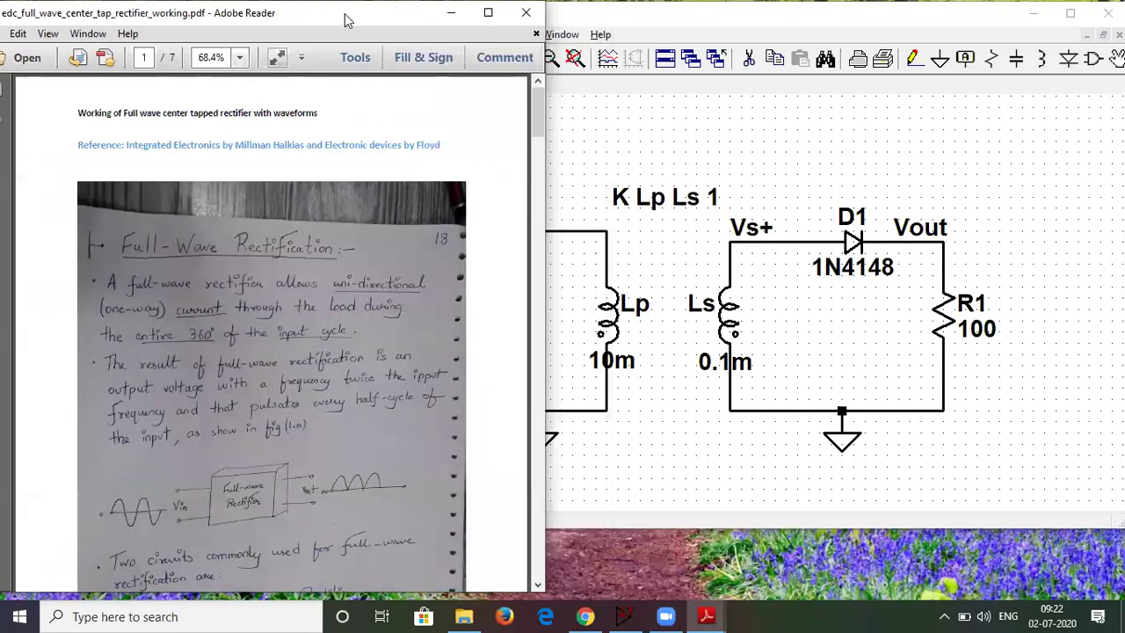
# Step: Resize the LTspice and PDF windows so they sit side by side, and fit the whole schematic in view
pyautogui.click(613, 11)
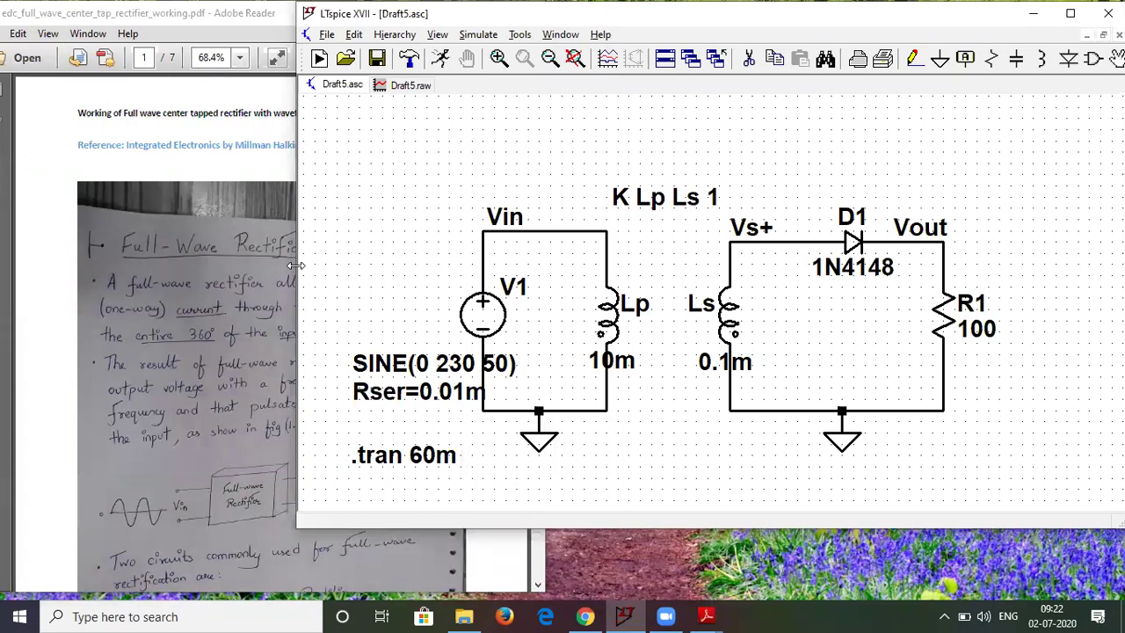
pyautogui.moveTo(296, 265); pyautogui.dragTo(548, 279)
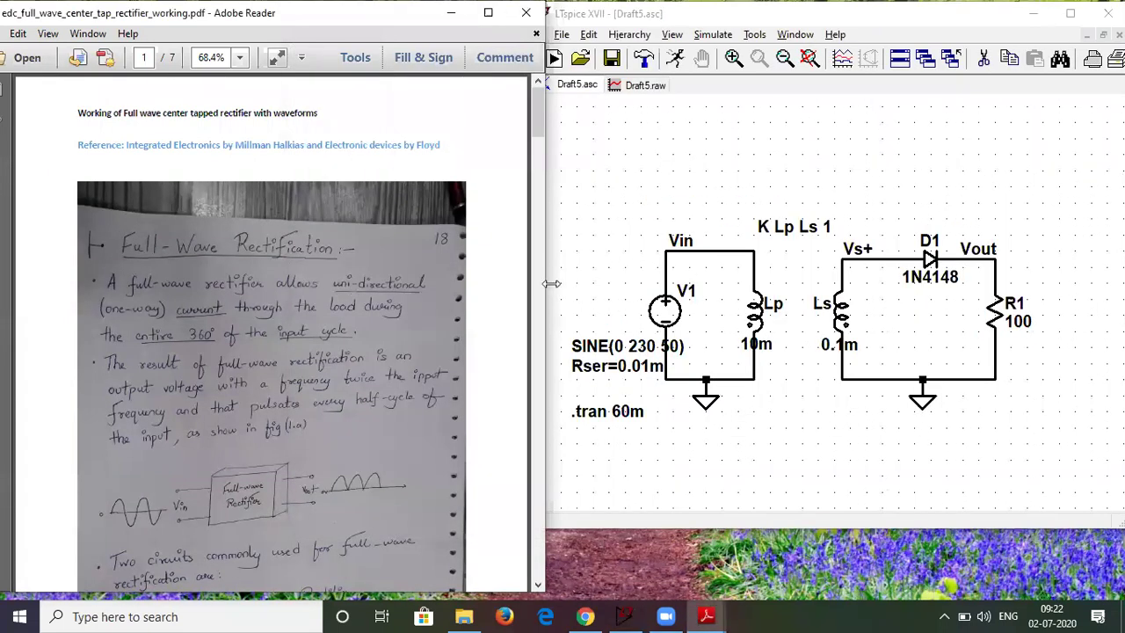
pyautogui.moveTo(545, 285)
pyautogui.mouseDown()
pyautogui.moveTo(490, 292)
pyautogui.moveTo(527, 291)
pyautogui.mouseUp()
pyautogui.click(810, 58)
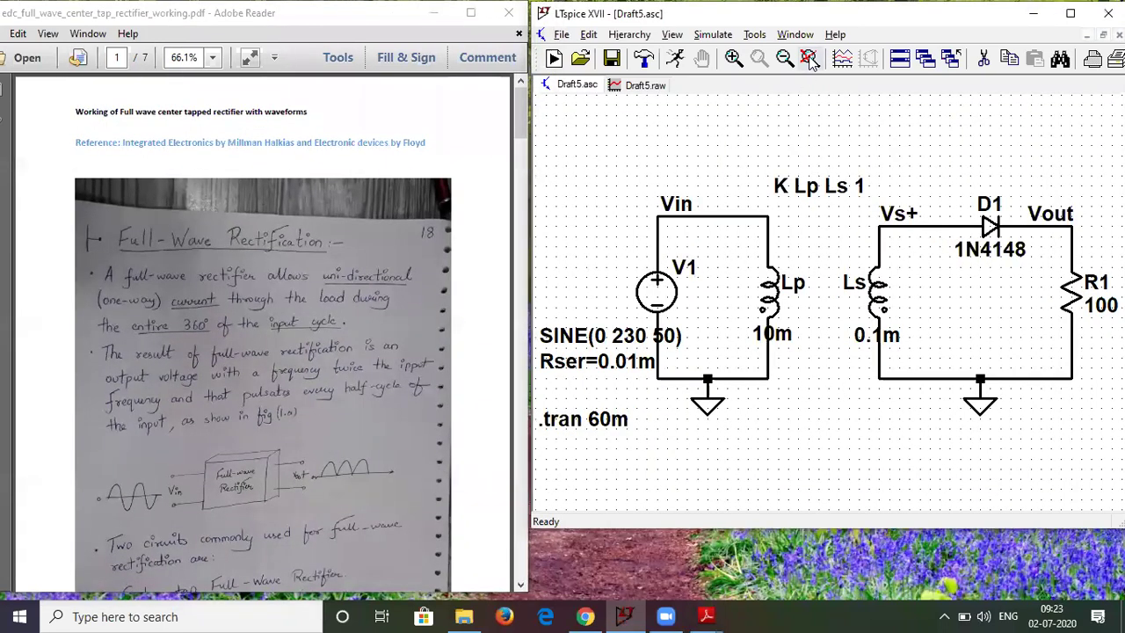
# Step: Add the comment text "Diode Application: Half Wave Rectifier" at font size 2.0 above the circuit
pyautogui.rightClick(728, 132)
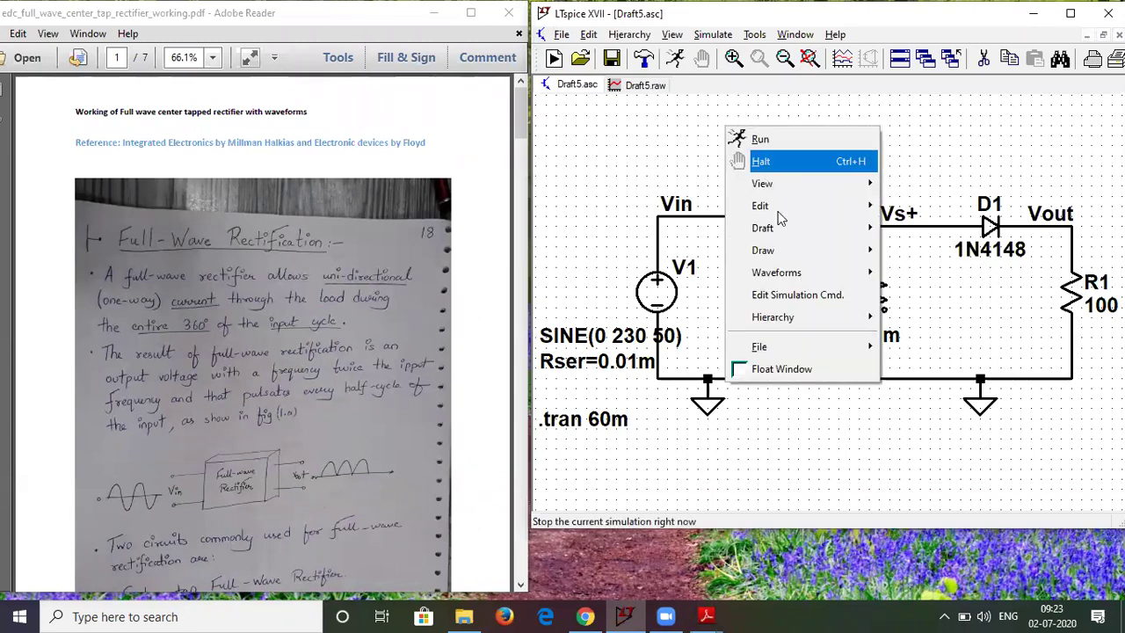
pyautogui.moveTo(865, 234)
pyautogui.moveTo(826, 251)
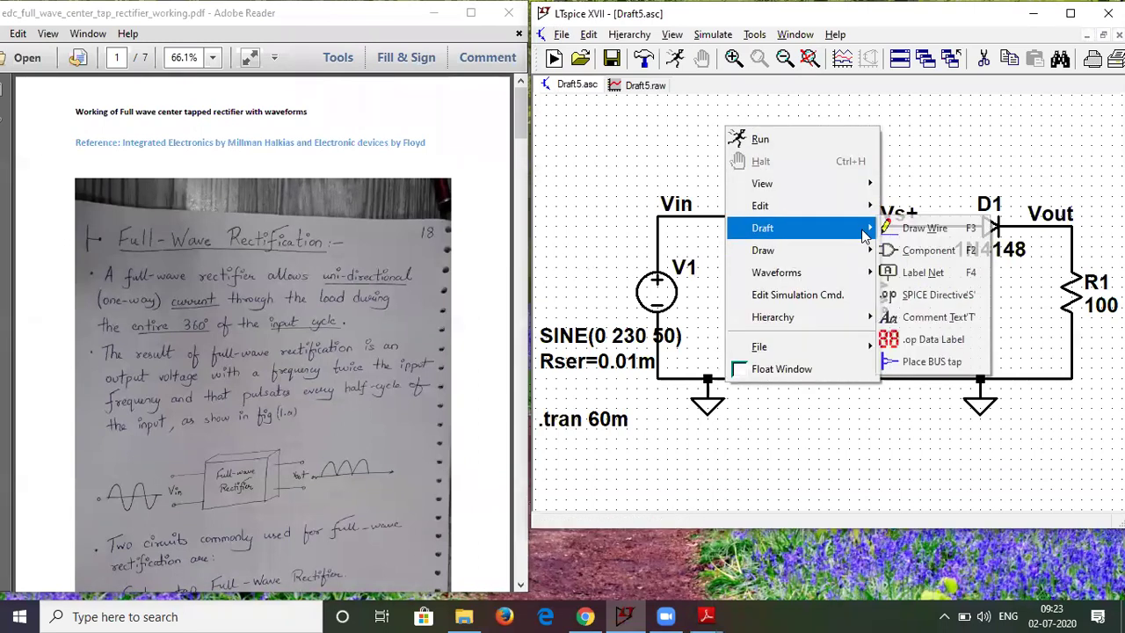
pyautogui.click(931, 321)
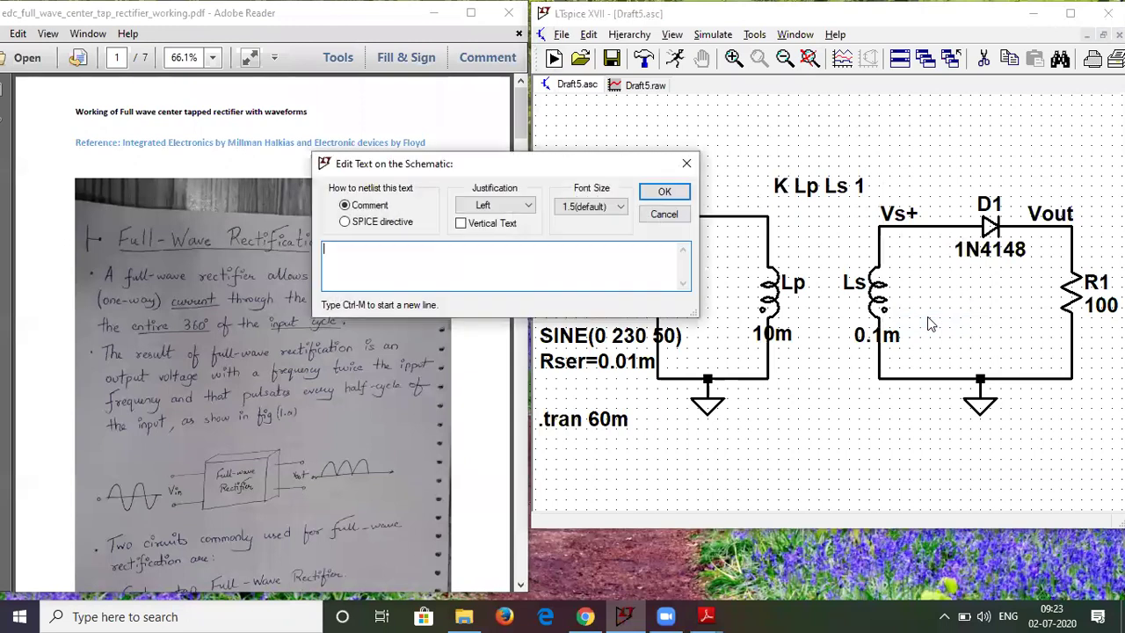
pyautogui.write('Diofe')
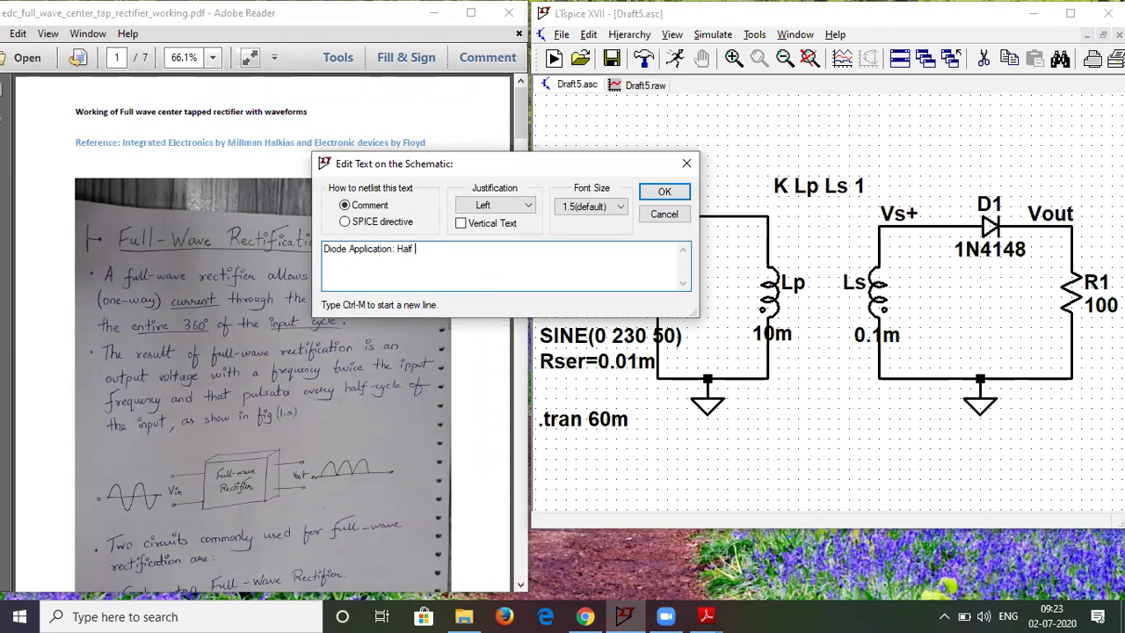
pyautogui.write('Rectifier')
pyautogui.click(620, 206)
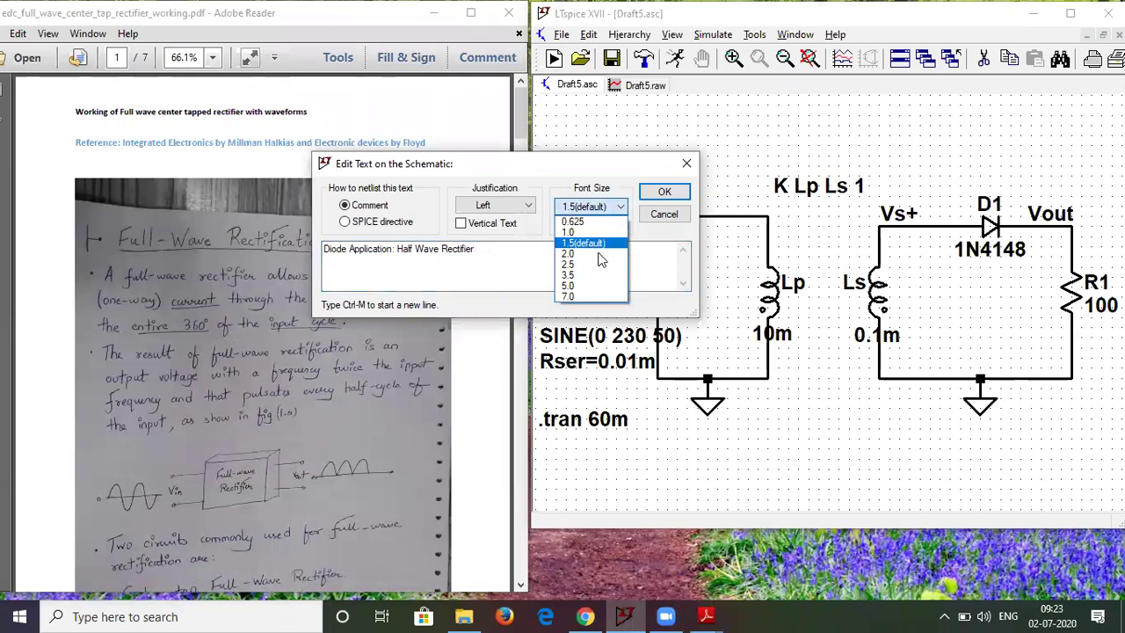
pyautogui.click(594, 257)
pyautogui.click(664, 192)
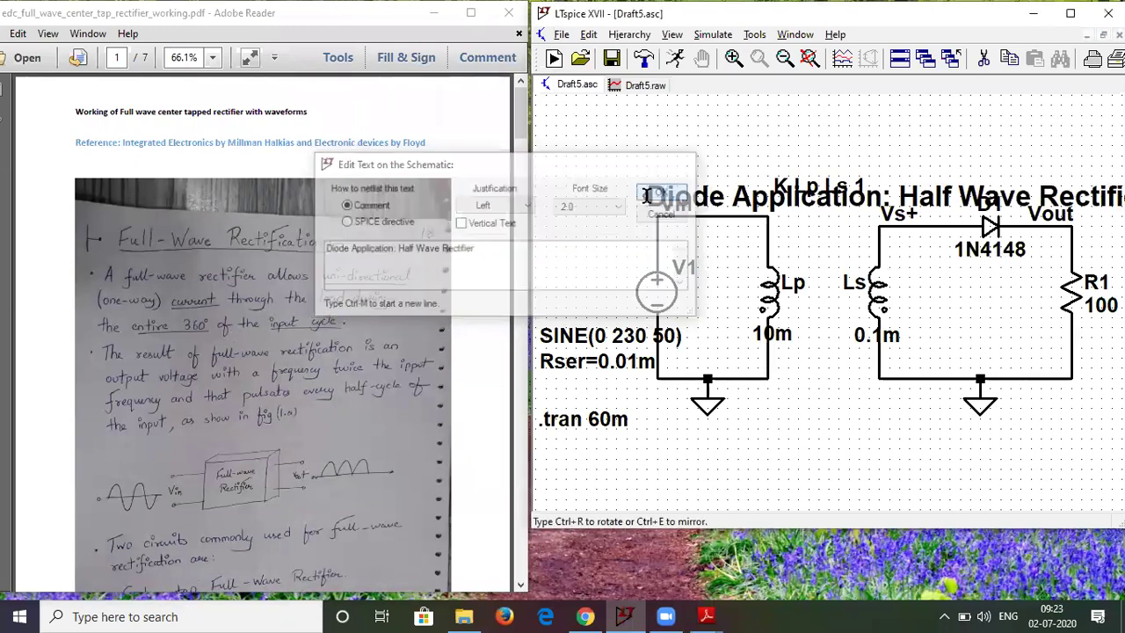
pyautogui.click(600, 145)
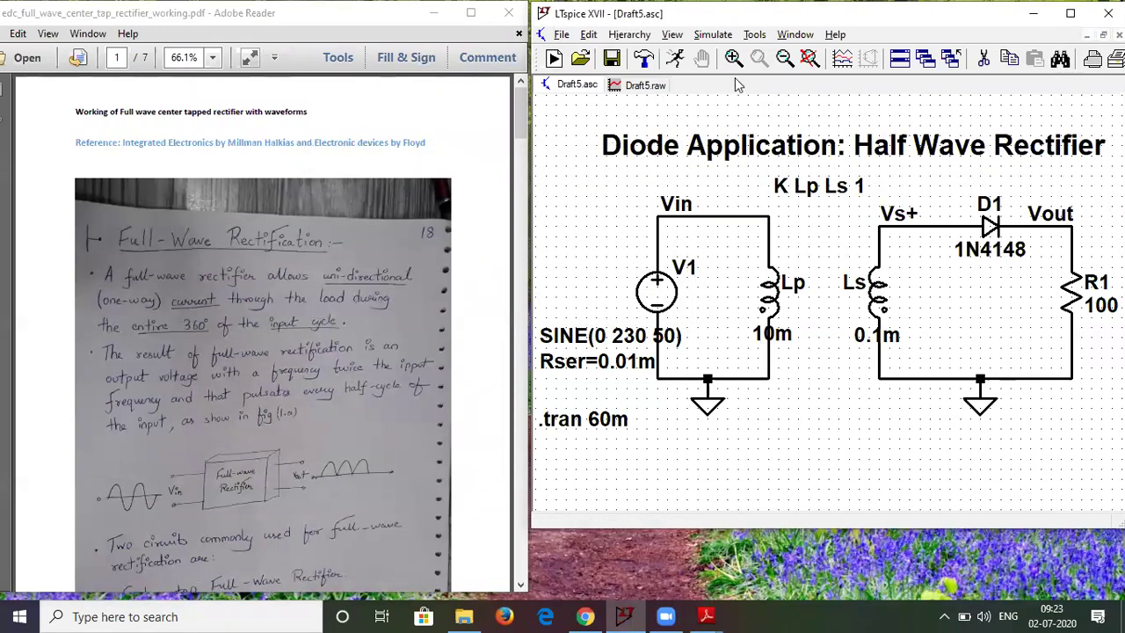
pyautogui.click(809, 58)
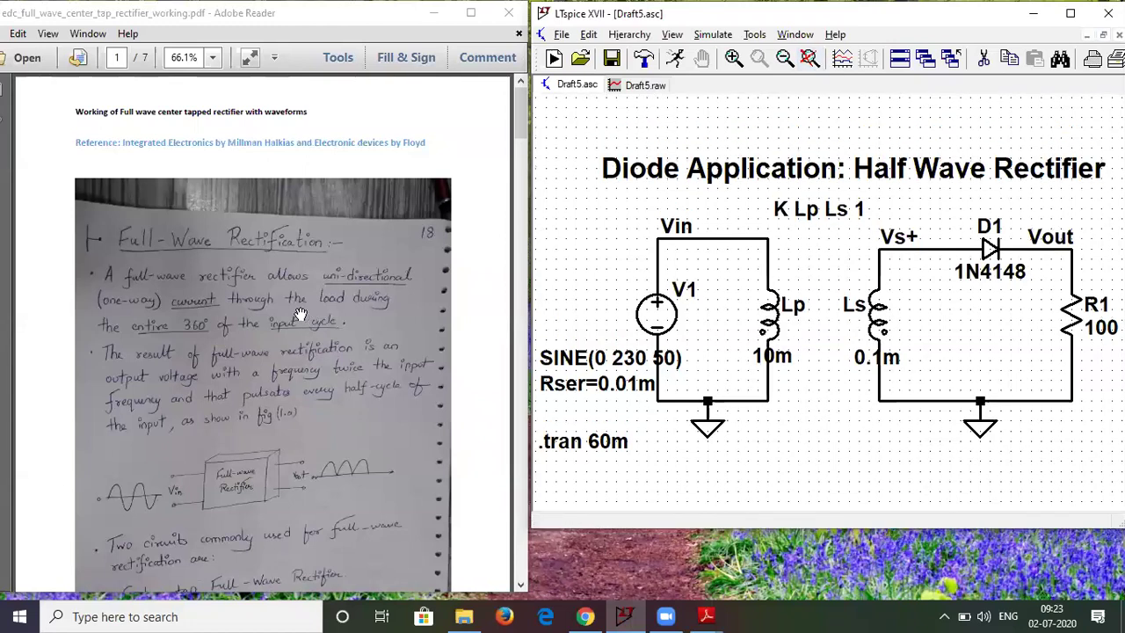
# Step: Check the center-tapped full-wave rectifier circuit on page 2 of the PDF notes, and close the document
pyautogui.scroll(-10, 281, 307)
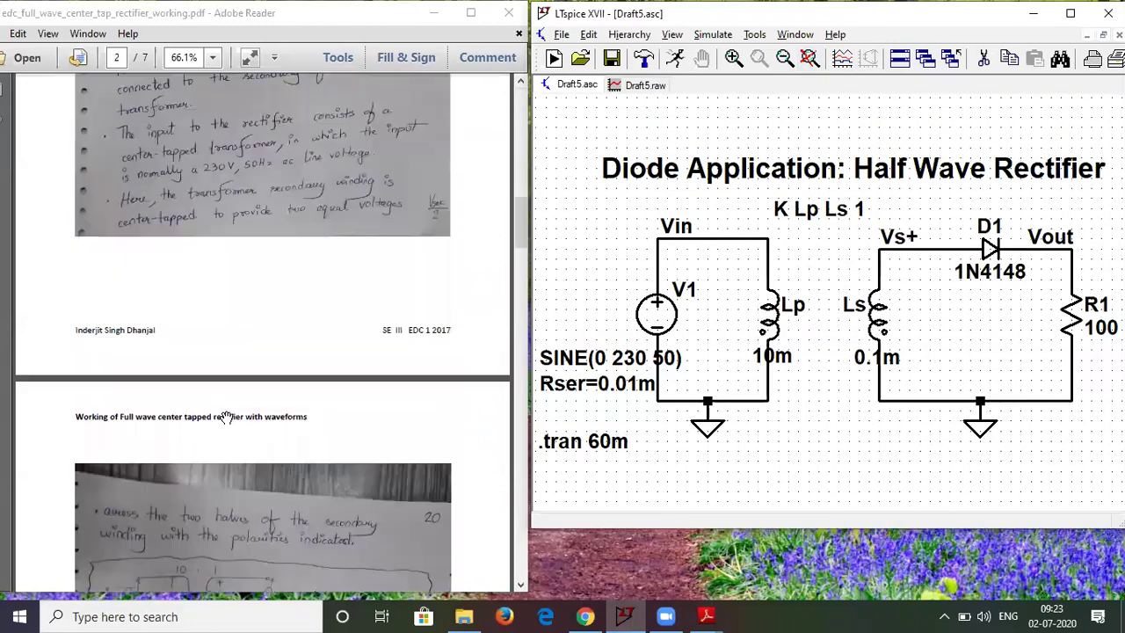
pyautogui.scroll(1, 263, 299)
pyautogui.scroll(-5, 263, 299)
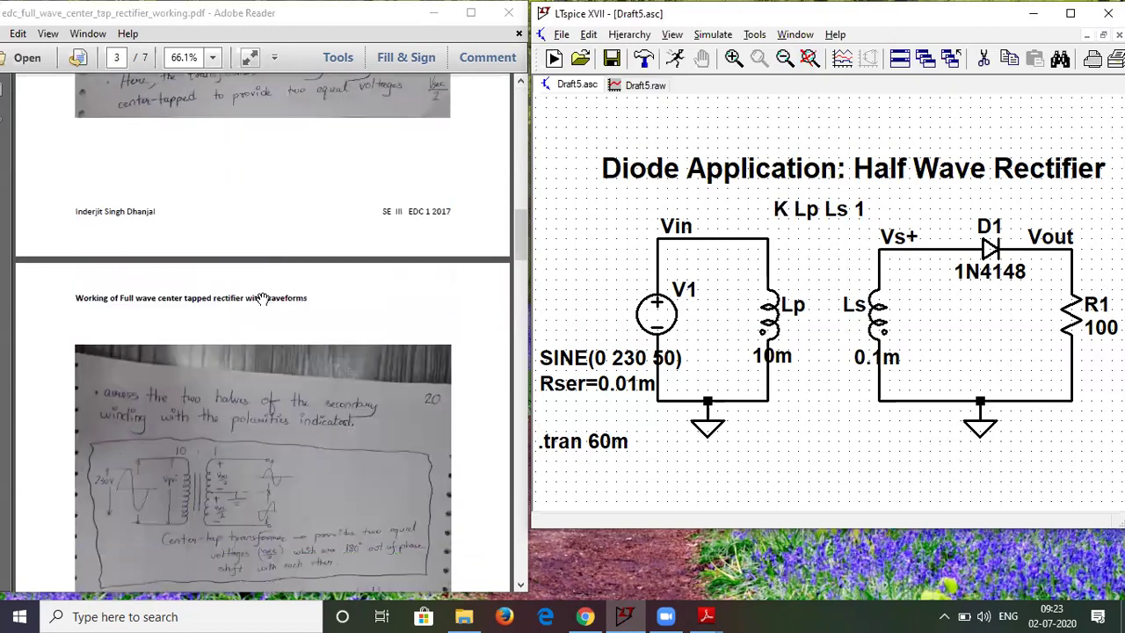
pyautogui.scroll(3, 263, 299)
pyautogui.scroll(5, 263, 299)
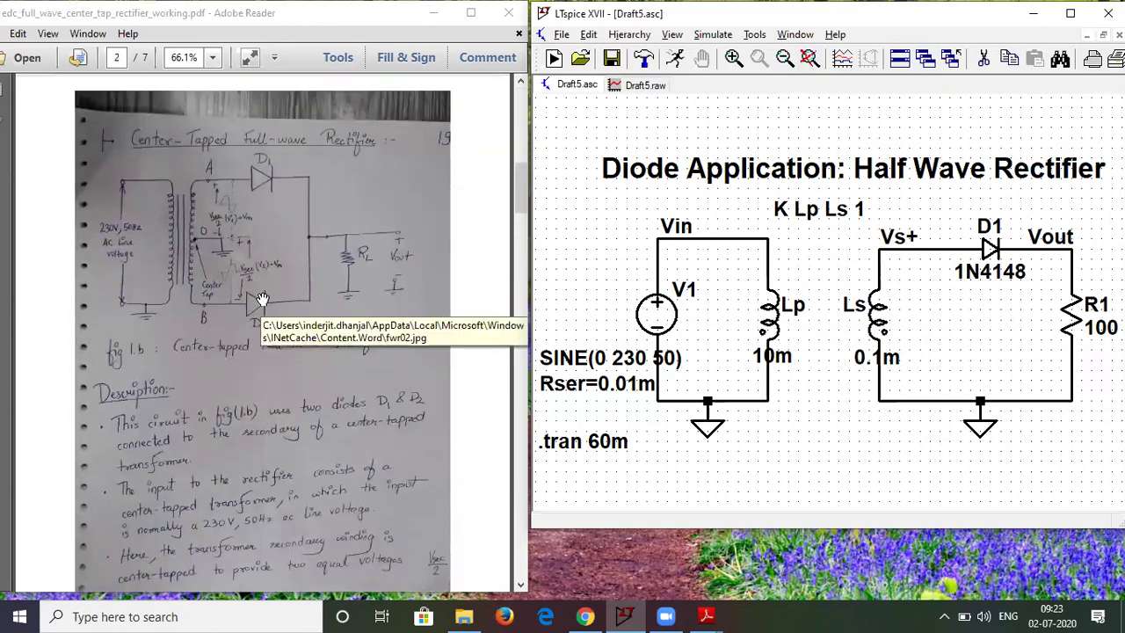
pyautogui.scroll(1, 263, 298)
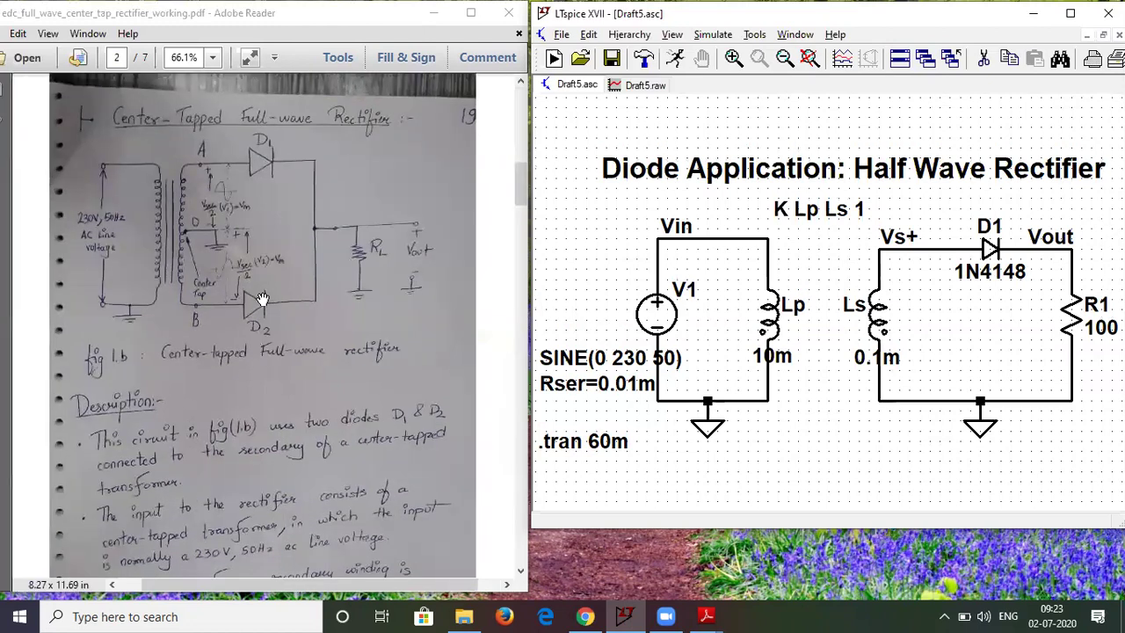
pyautogui.click(507, 13)
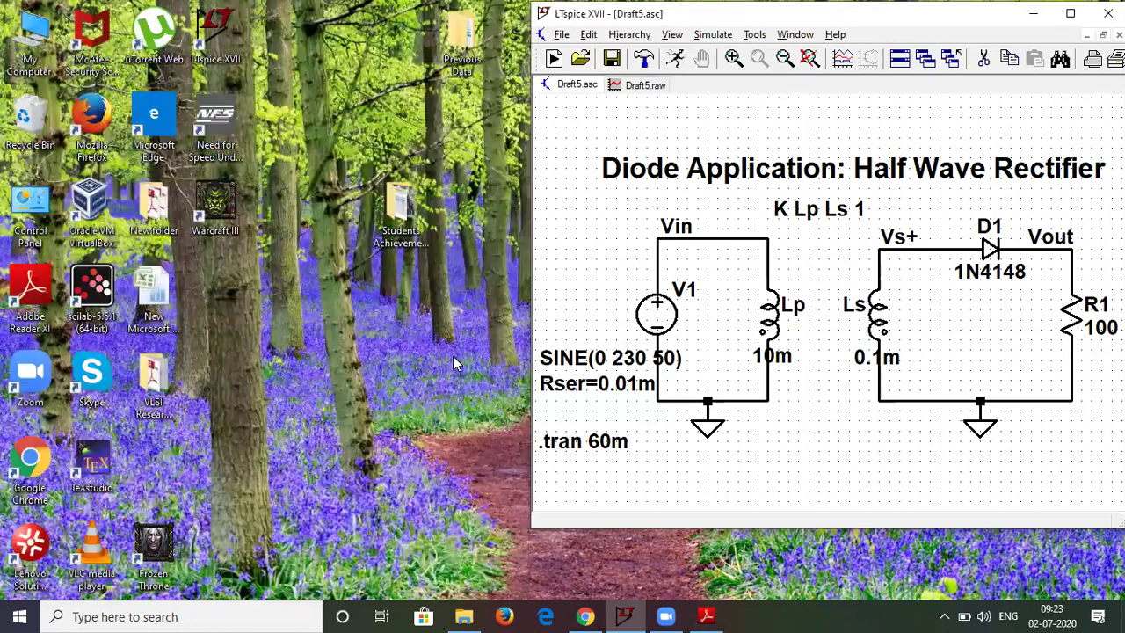
# Step: Open edc_half_wave_rectifier_working.pdf from File Explorer, place it beside the schematic, and show the half-wave rectifier circuit on page 2
pyautogui.click(475, 615)
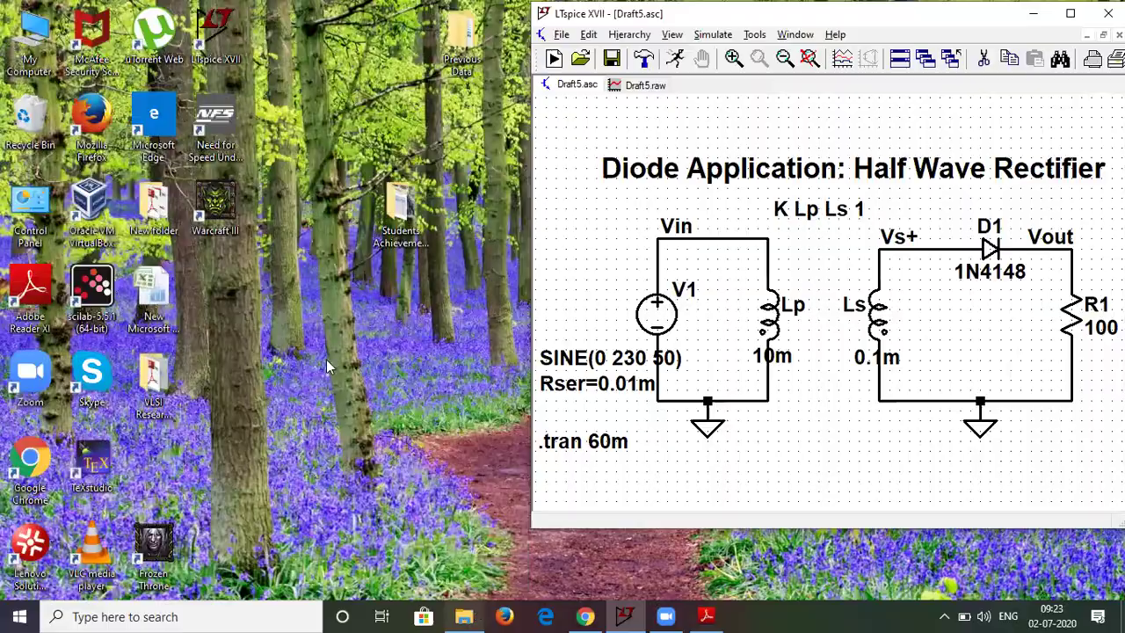
pyautogui.doubleClick(297, 428)
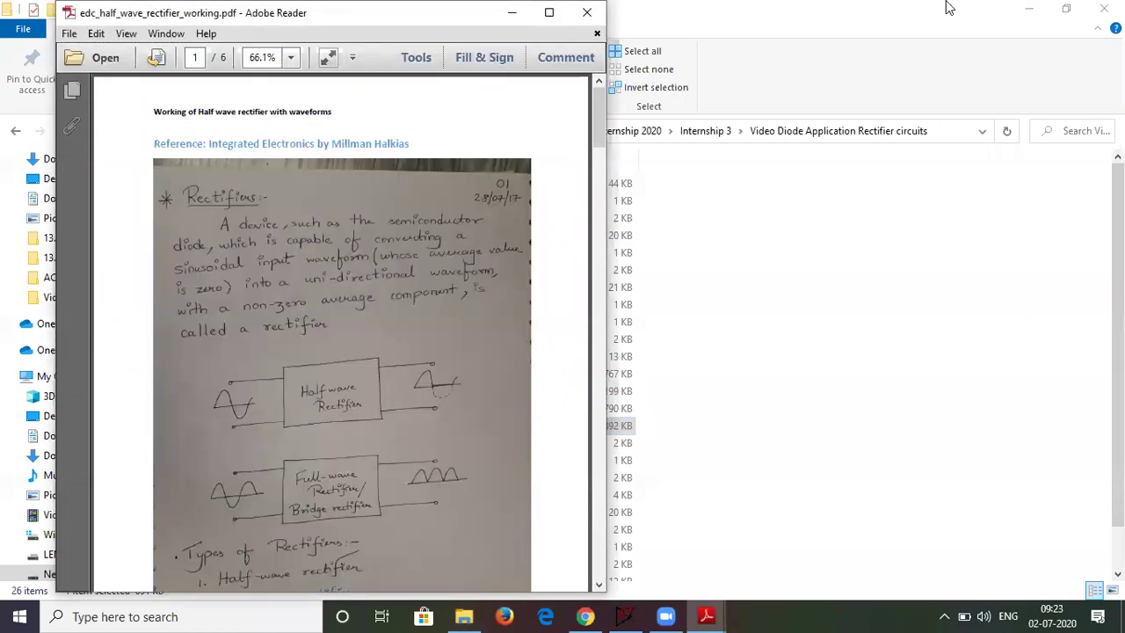
pyautogui.moveTo(515, 11); pyautogui.dragTo(469, 20)
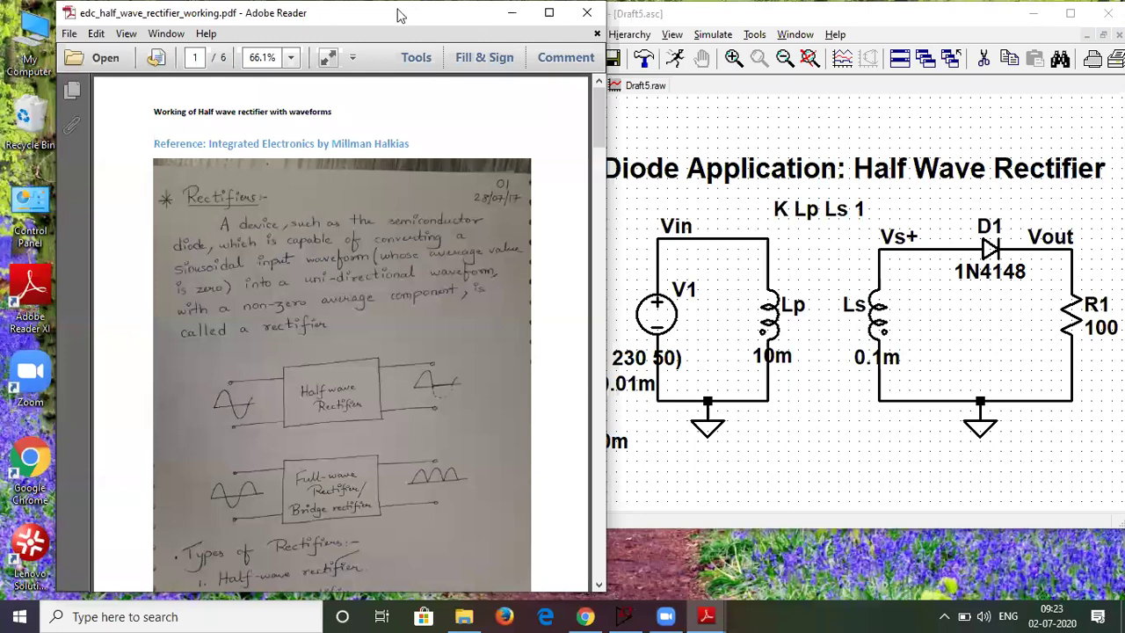
pyautogui.moveTo(396, 12); pyautogui.dragTo(326, 13)
pyautogui.scroll(-3, 262, 462)
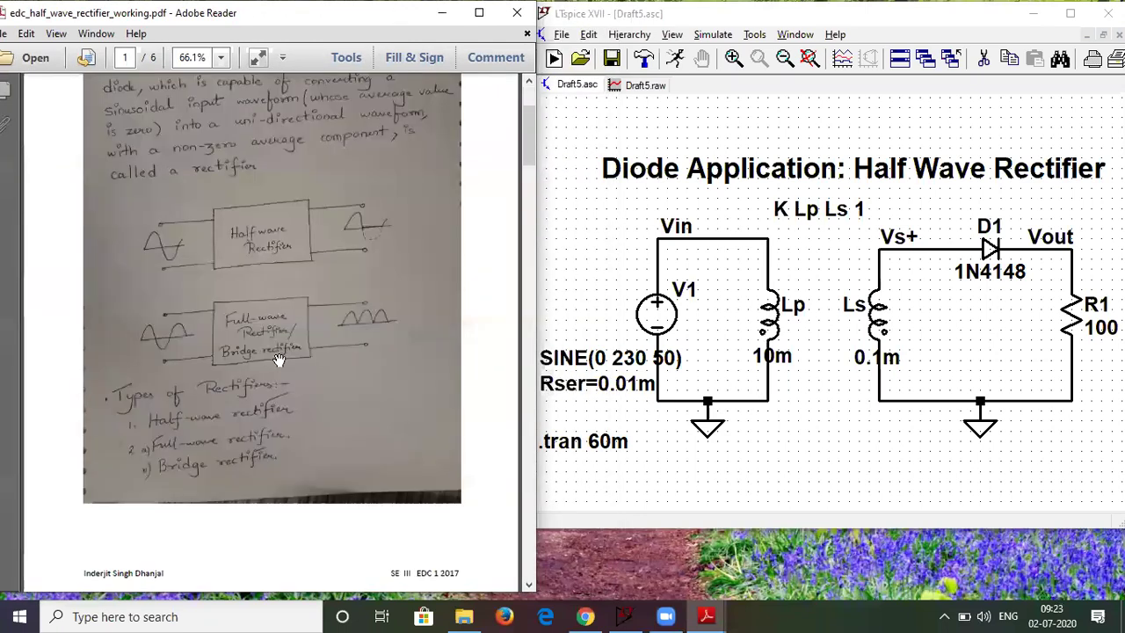
pyautogui.scroll(-9, 286, 337)
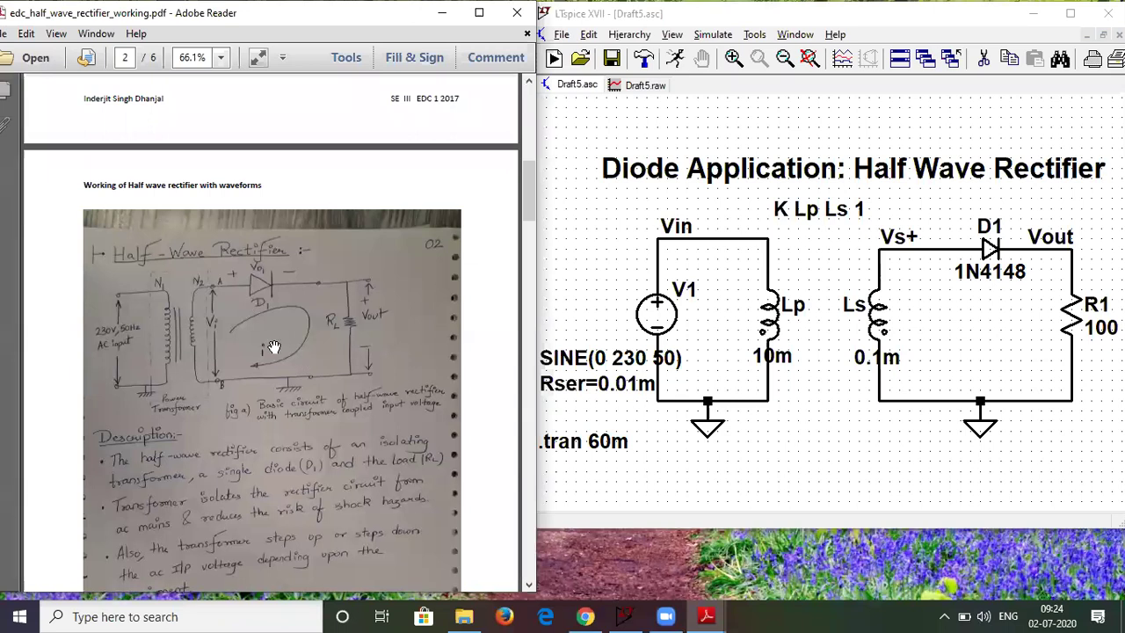
# Step: Read the half-wave rectifier notes at 75% zoom from the page 2 circuit through to the page 5 waveforms
pyautogui.hotkey('ctrl', '1')
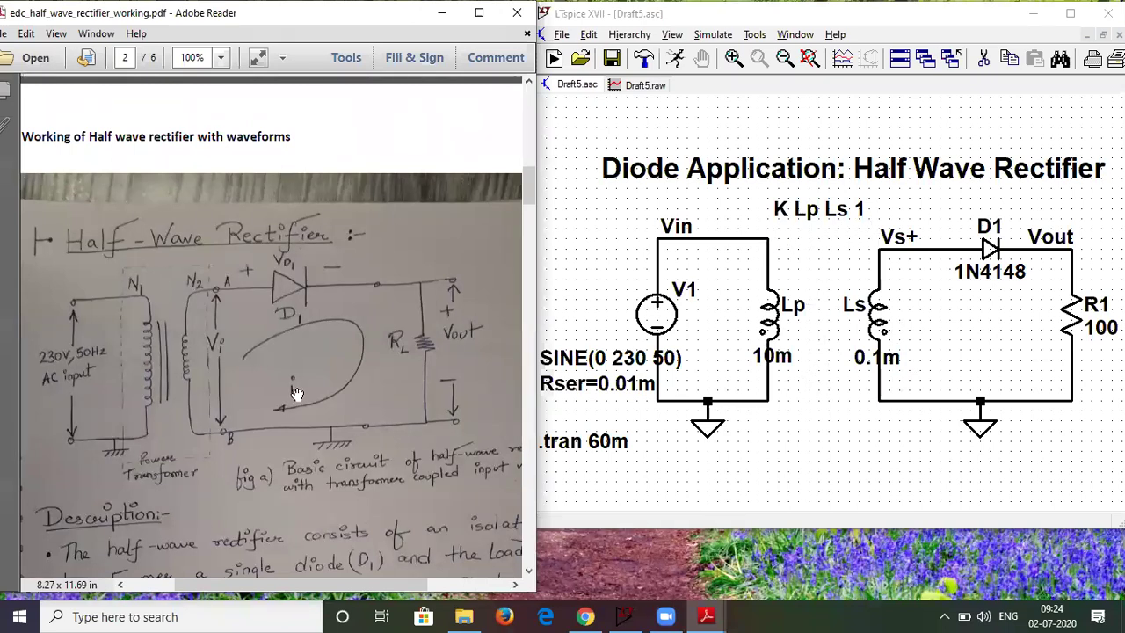
pyautogui.scroll(3, 297, 393)
pyautogui.scroll(-1, 297, 392)
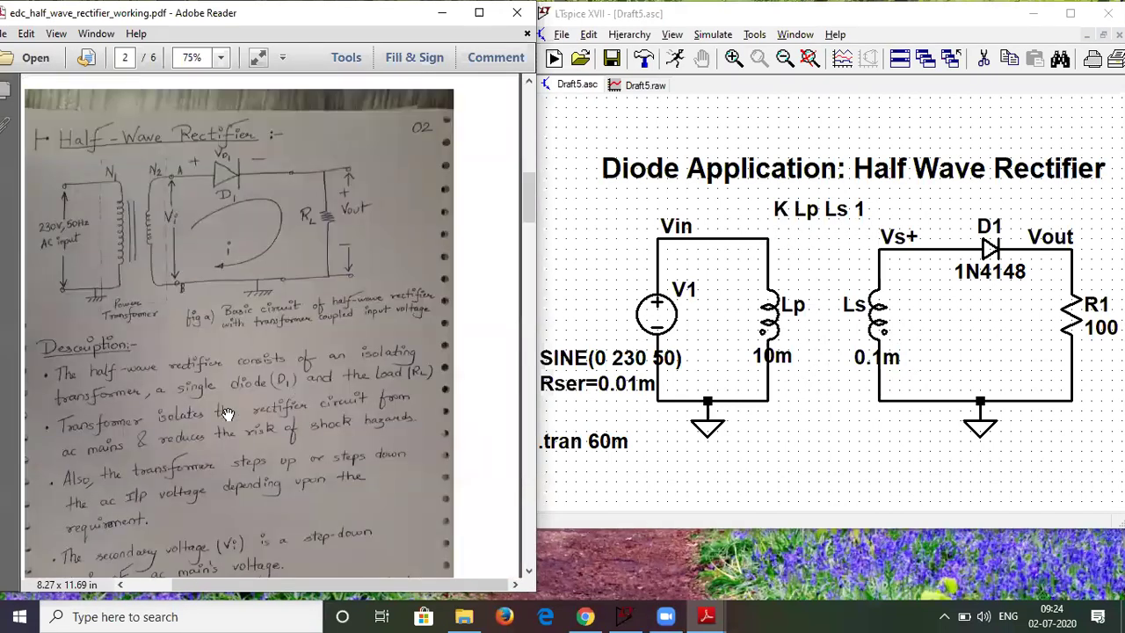
pyautogui.scroll(-10, 226, 413)
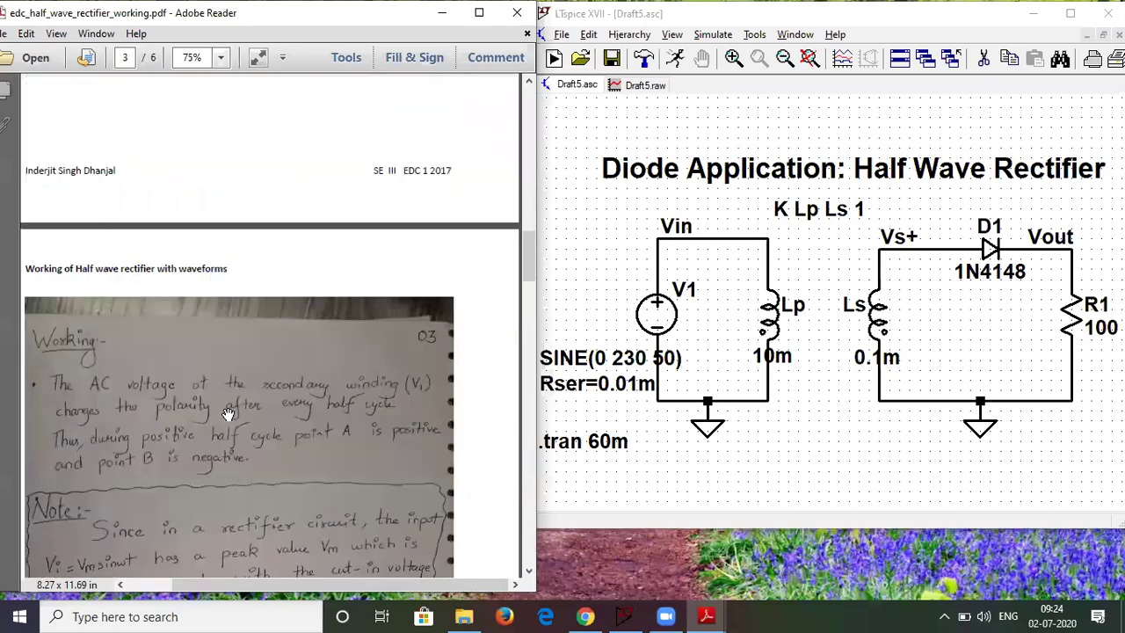
pyautogui.scroll(-10, 227, 413)
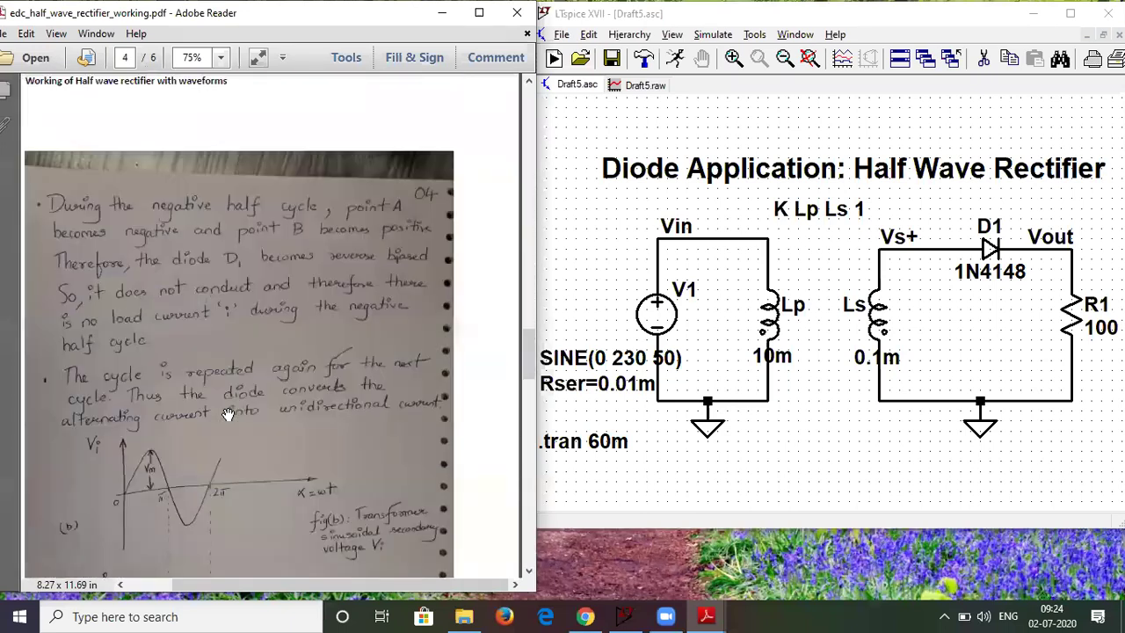
pyautogui.scroll(-10, 227, 413)
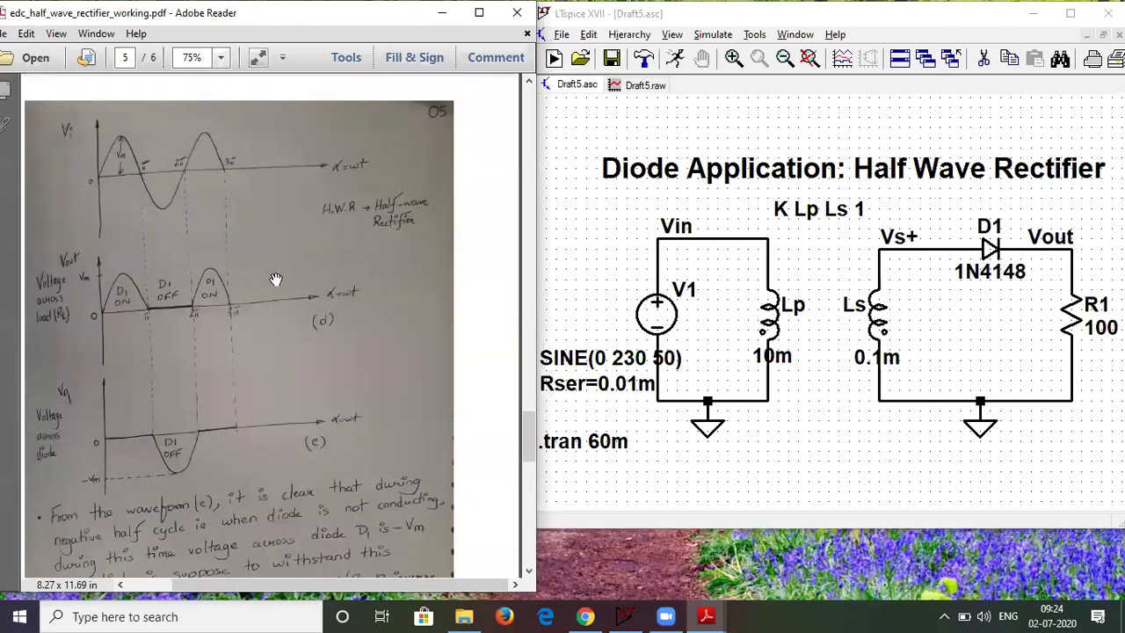
# Step: Measure the first positive peak of V(vs+) in the simulated waveforms with a cursor, and close the readout
pyautogui.click(626, 88)
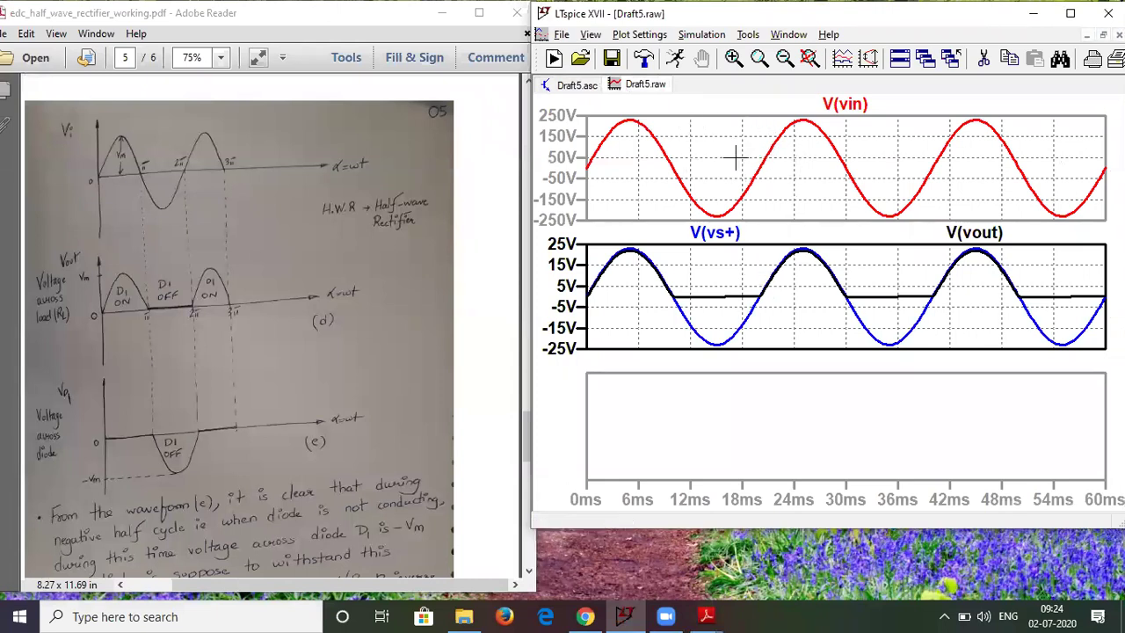
pyautogui.click(726, 232)
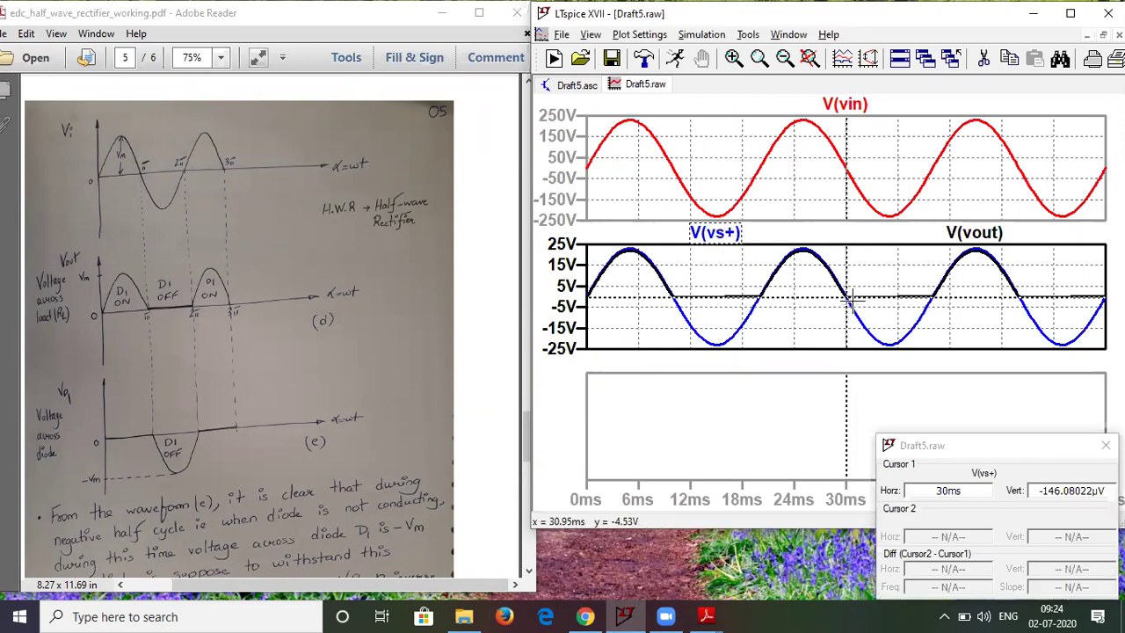
pyautogui.moveTo(844, 297); pyautogui.dragTo(630, 257)
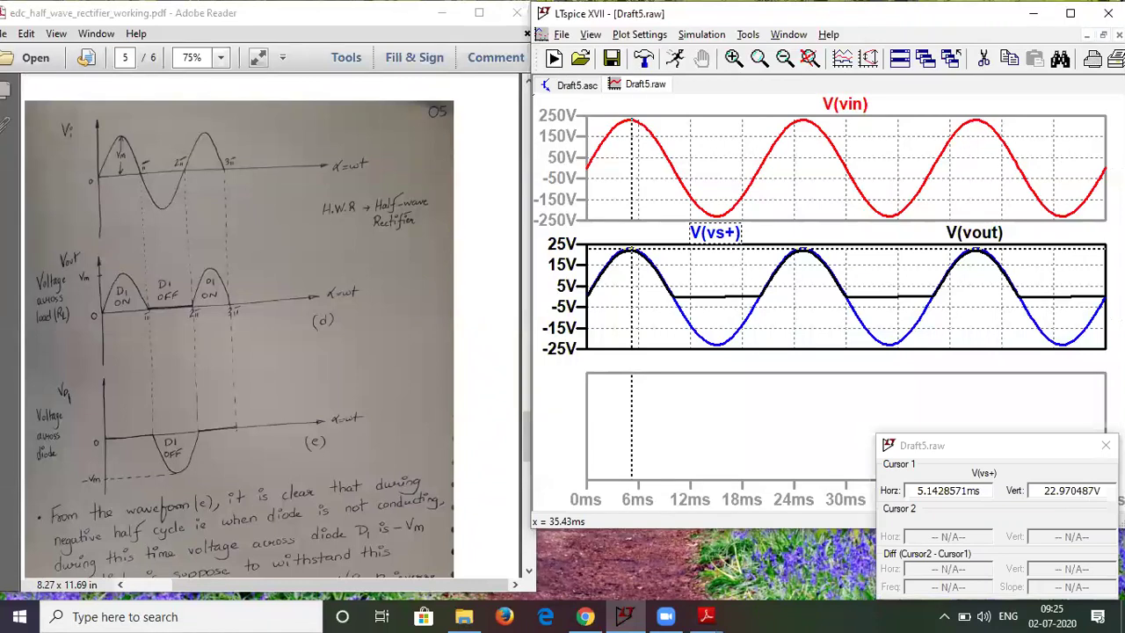
pyautogui.click(1105, 445)
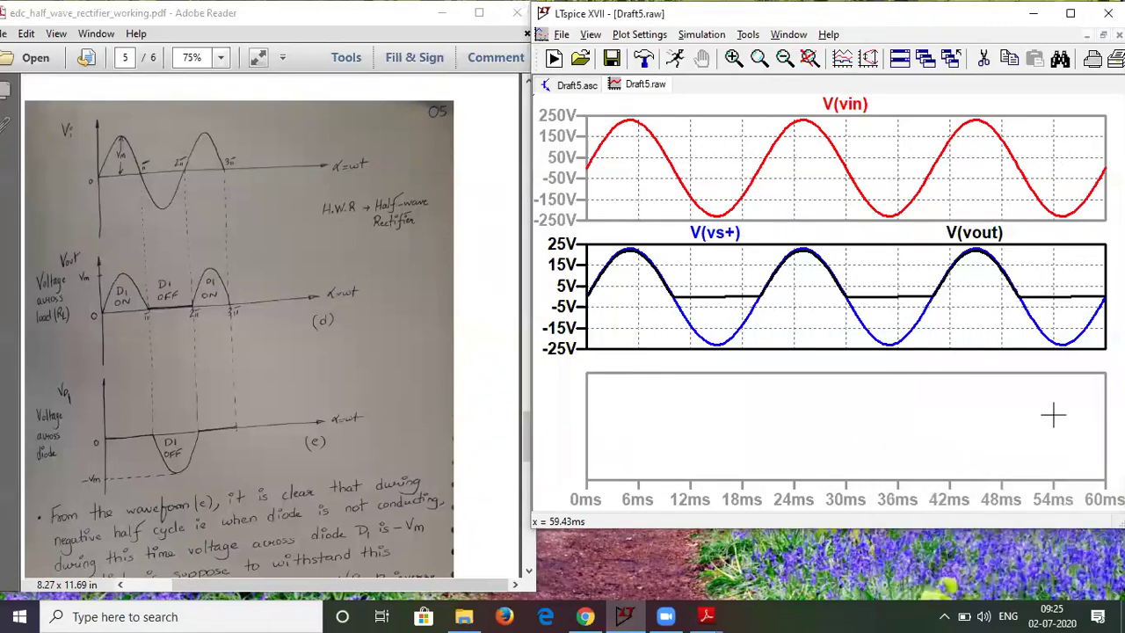
# Step: Measure the third positive peak of V(vout) with a cursor, compare it with the schematic, and close the readout
pyautogui.click(993, 234)
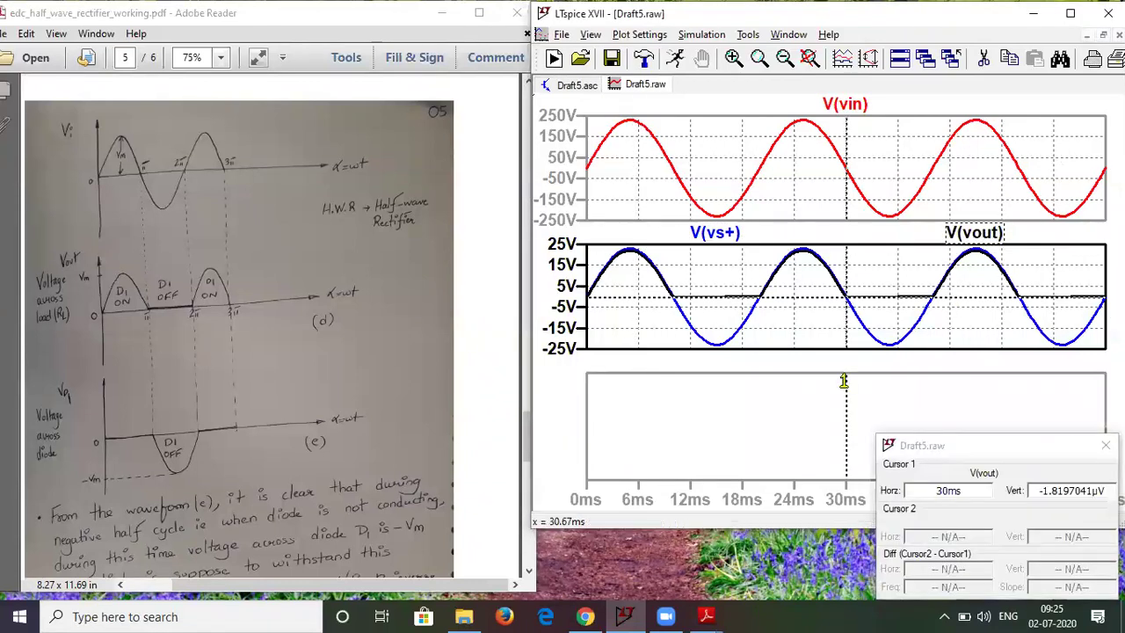
pyautogui.moveTo(847, 299); pyautogui.dragTo(976, 257)
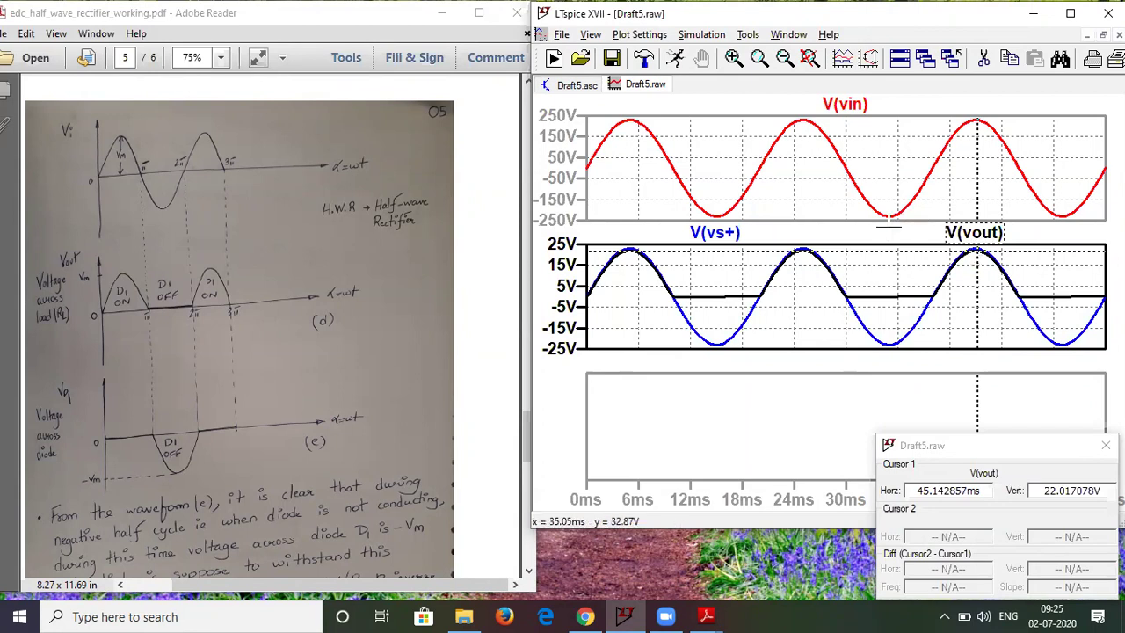
pyautogui.click(576, 84)
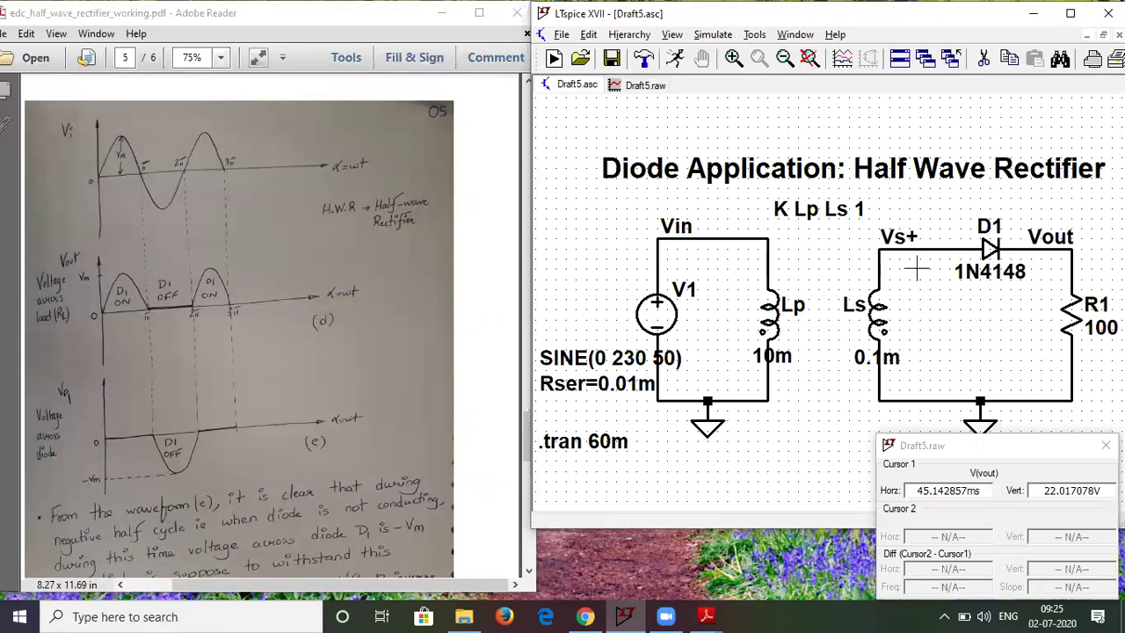
pyautogui.click(638, 86)
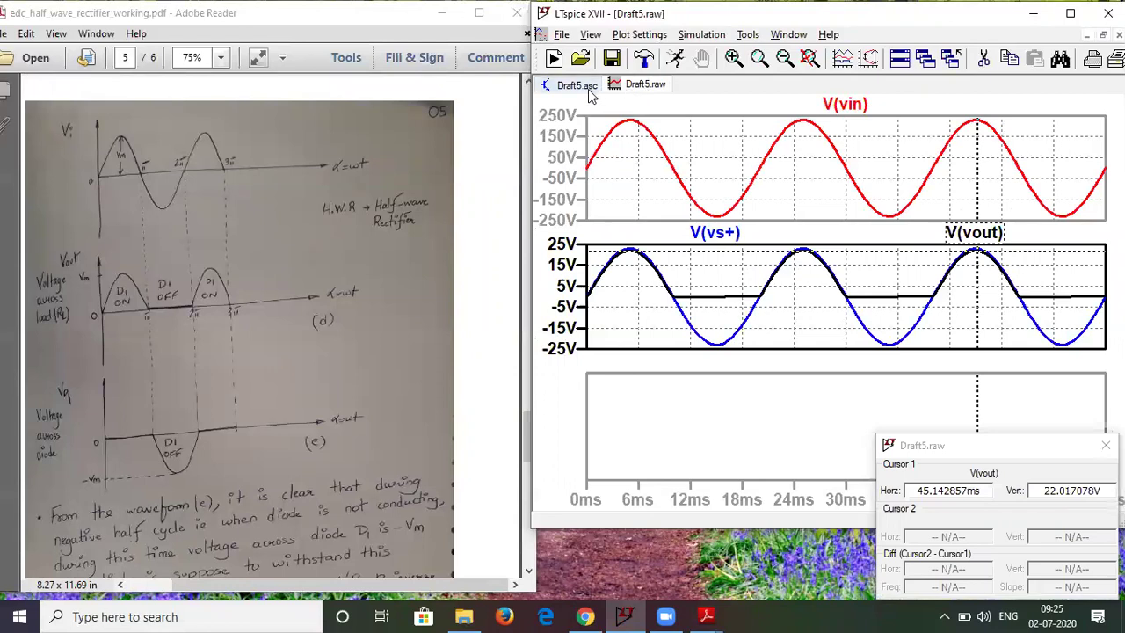
pyautogui.click(587, 89)
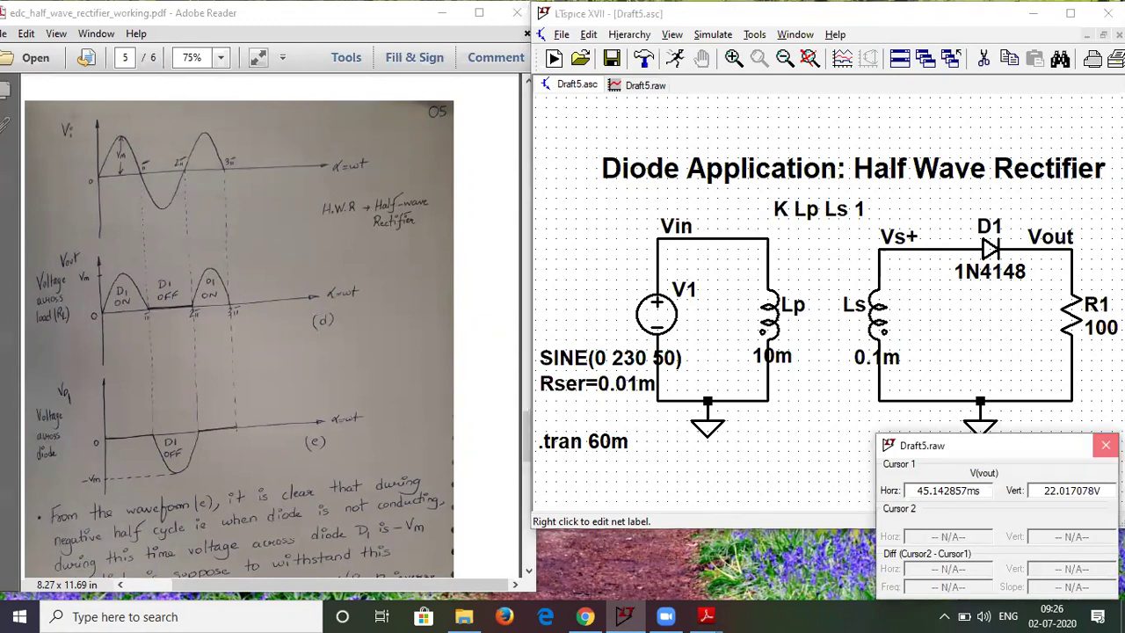
pyautogui.click(1105, 444)
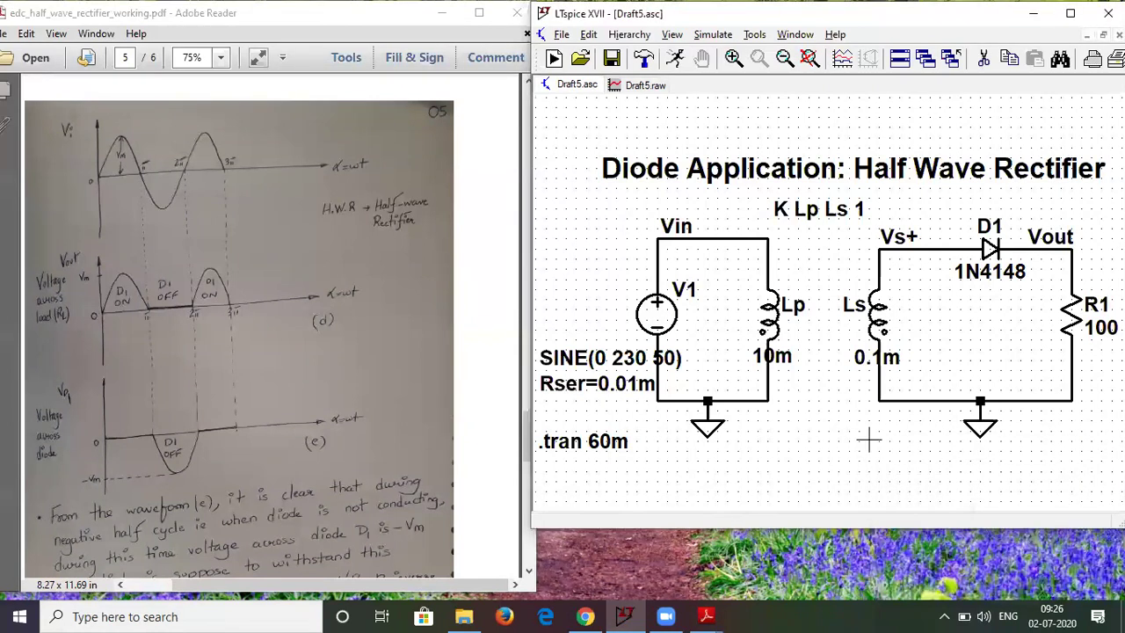
# Step: Compare the second positive peaks of V(vs+) and V(vout) up close in a maximized window, and restore the full plot and window size
pyautogui.click(642, 86)
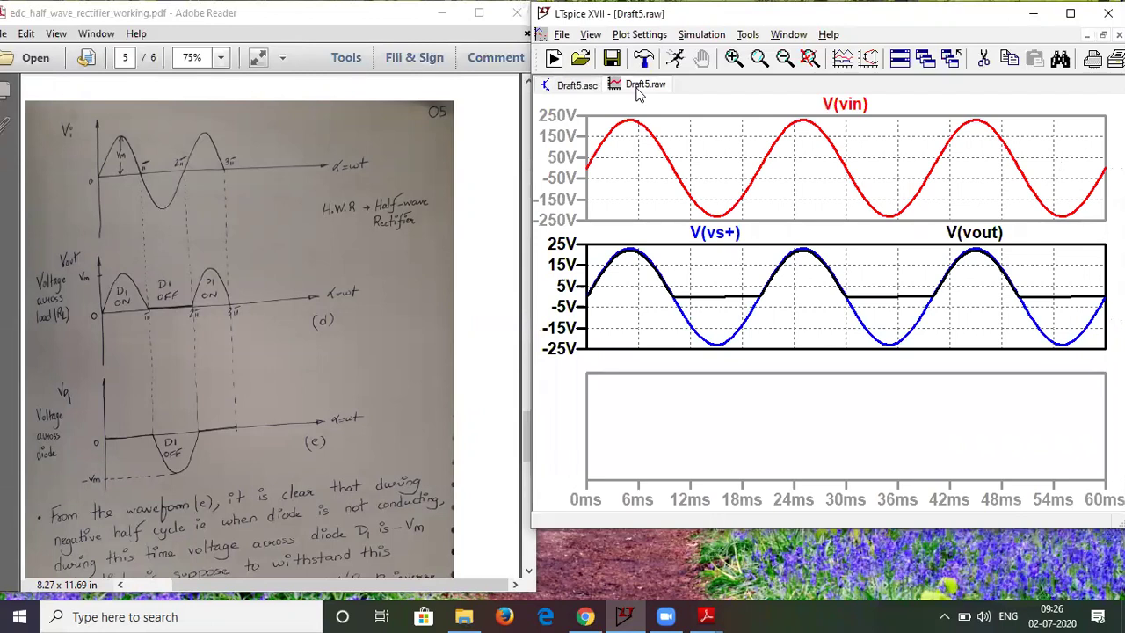
pyautogui.click(1069, 14)
pyautogui.moveTo(417, 261); pyautogui.dragTo(615, 277)
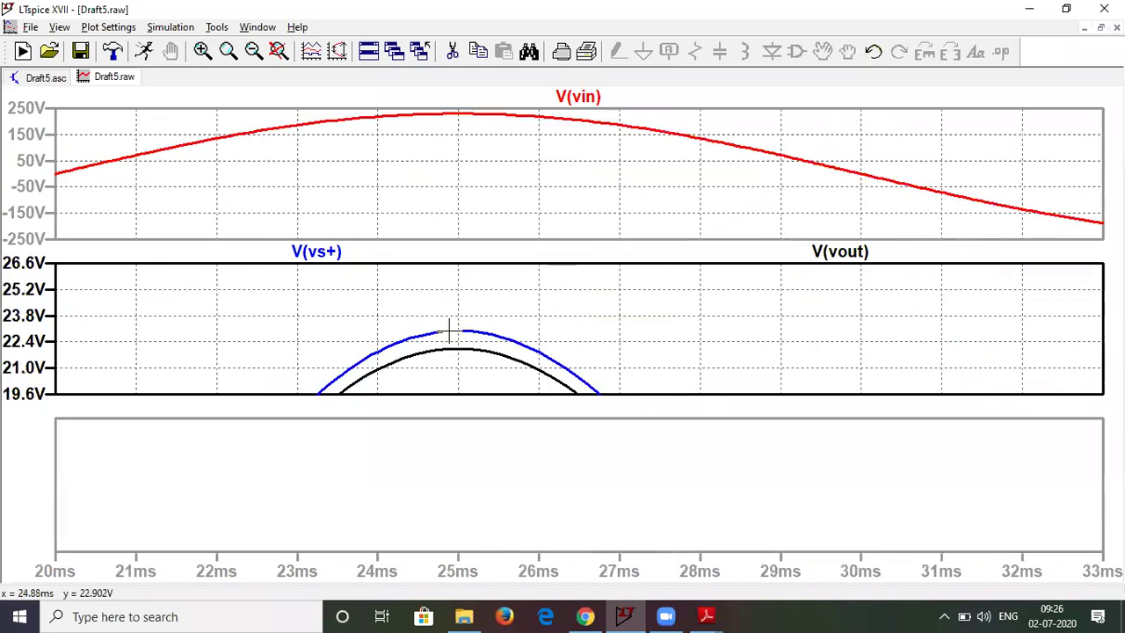
pyautogui.click(279, 53)
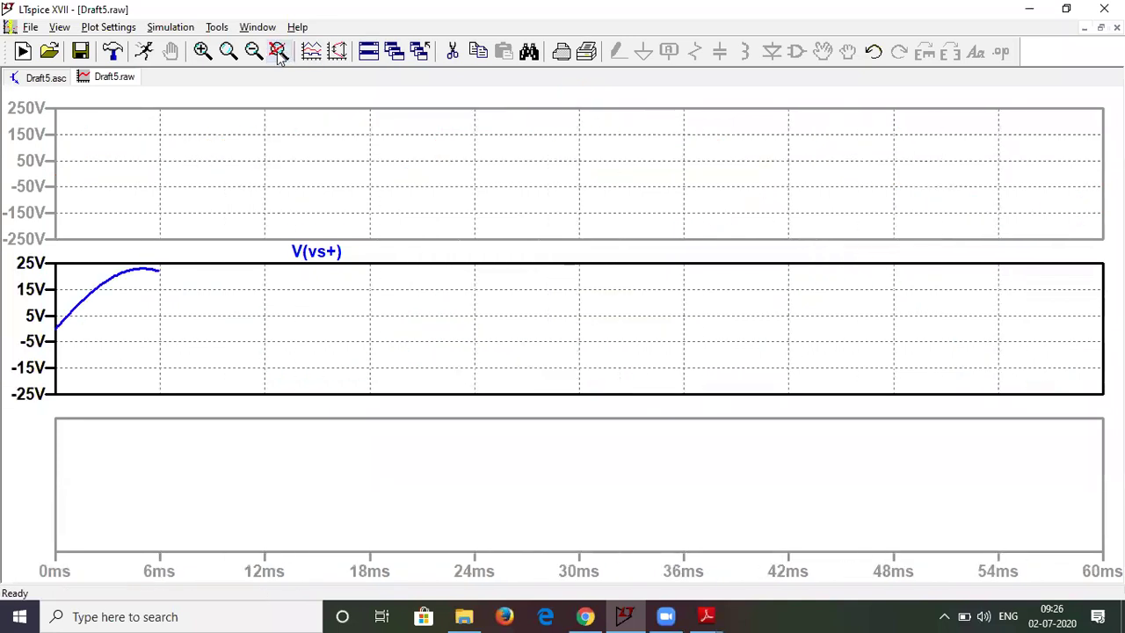
pyautogui.doubleClick(515, 9)
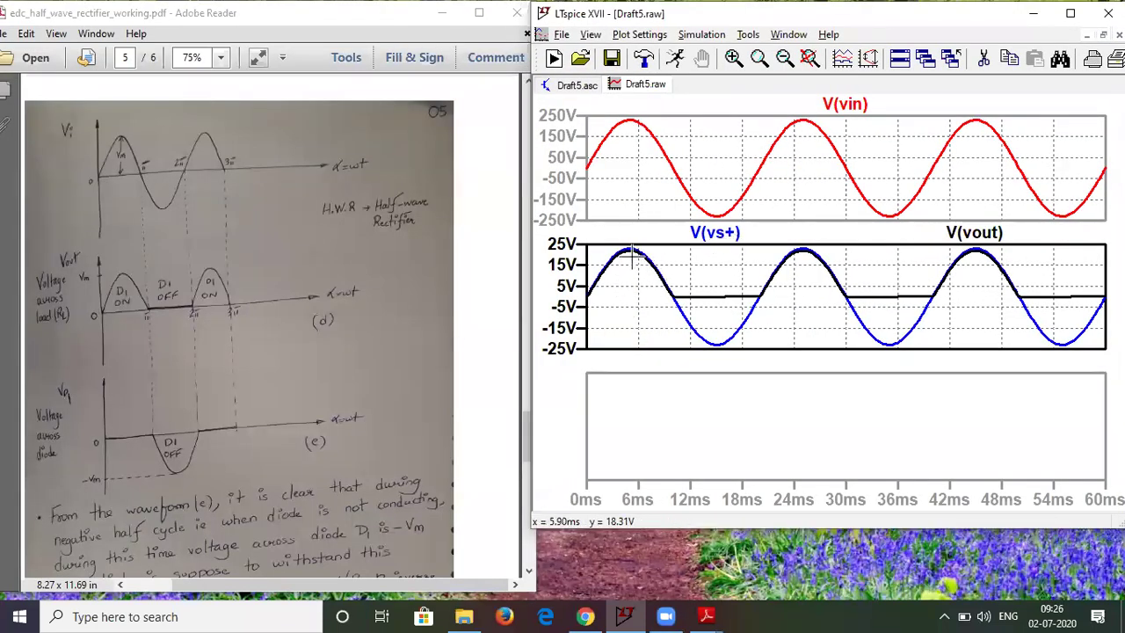
# Step: Add the diode current trace I(D1) to the empty plot pane below V(vs+) and V(vout)
pyautogui.rightClick(676, 448)
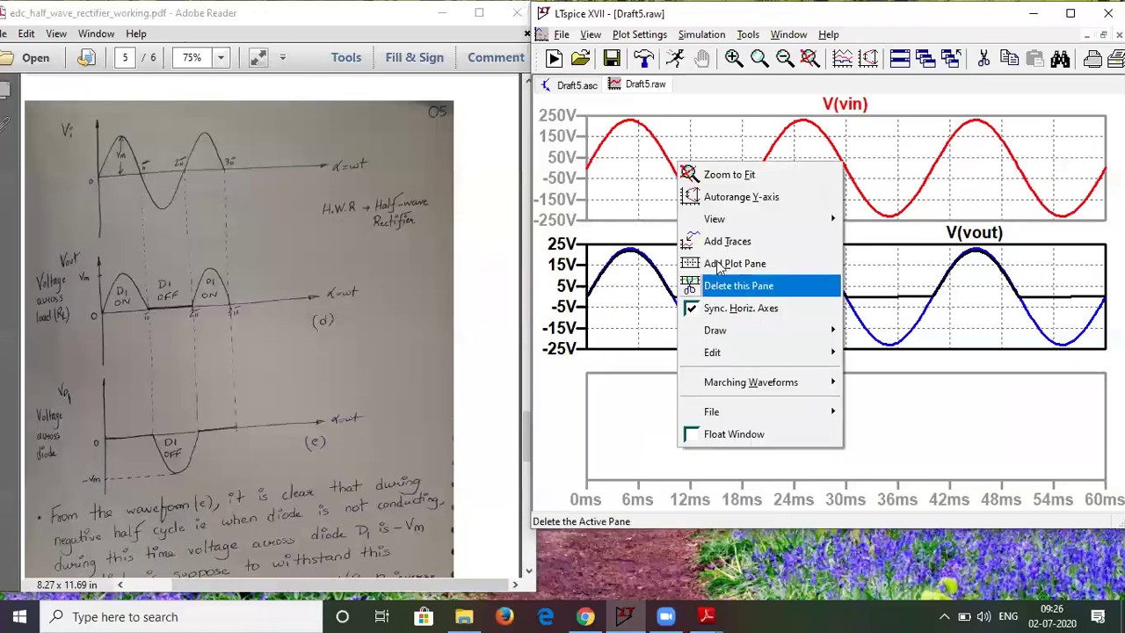
pyautogui.click(724, 242)
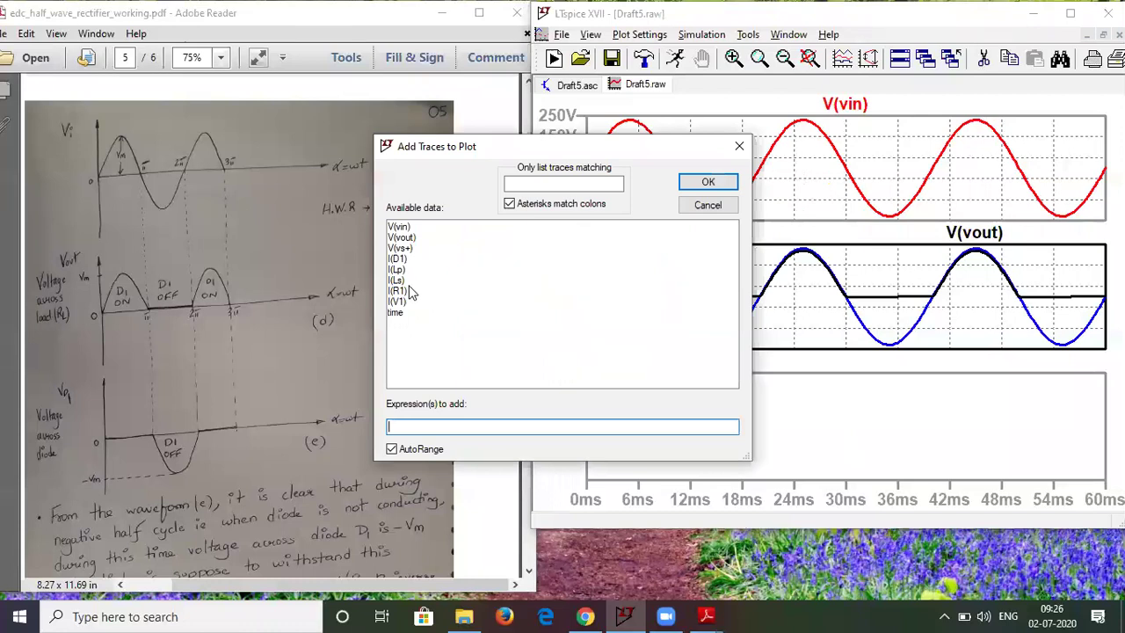
pyautogui.click(401, 259)
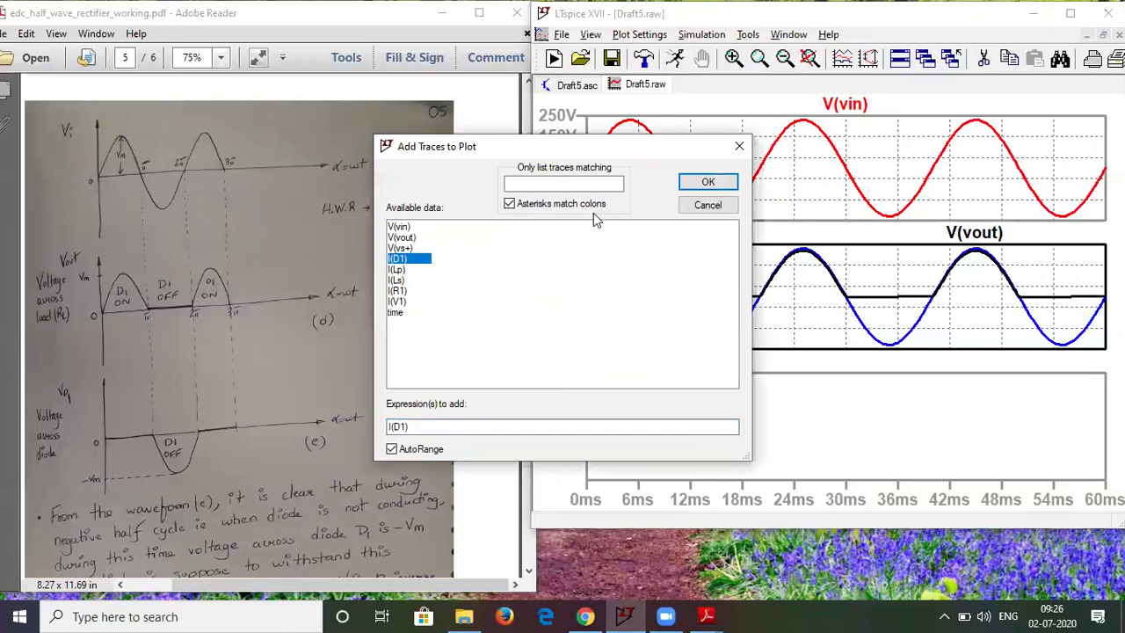
pyautogui.click(707, 182)
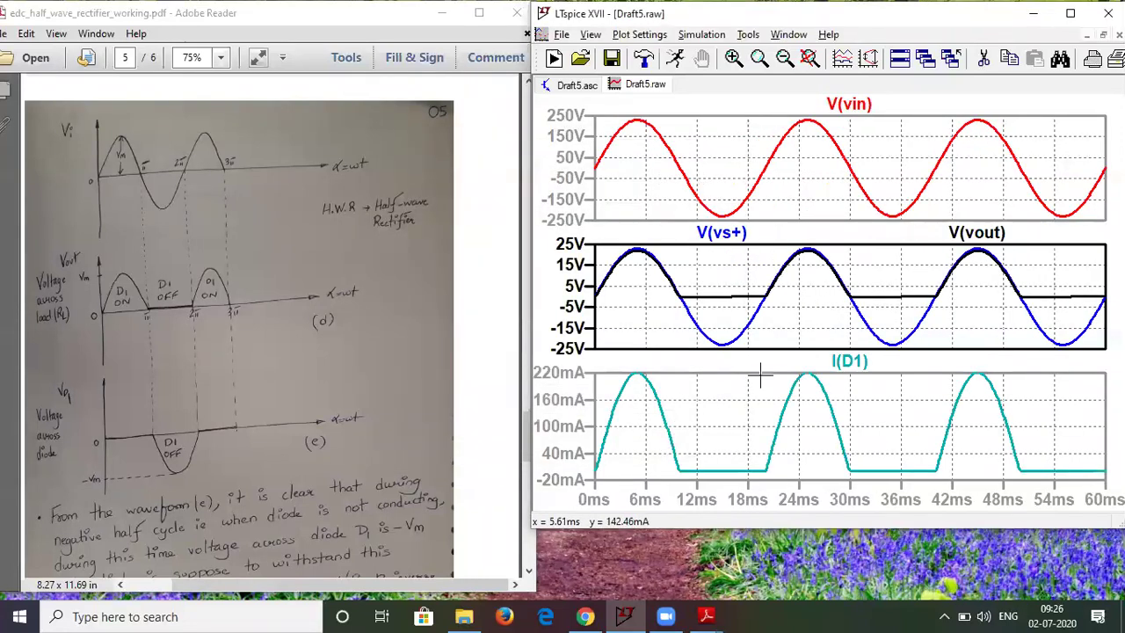
# Step: Change the color of the I(D1) trace to green
pyautogui.rightClick(863, 358)
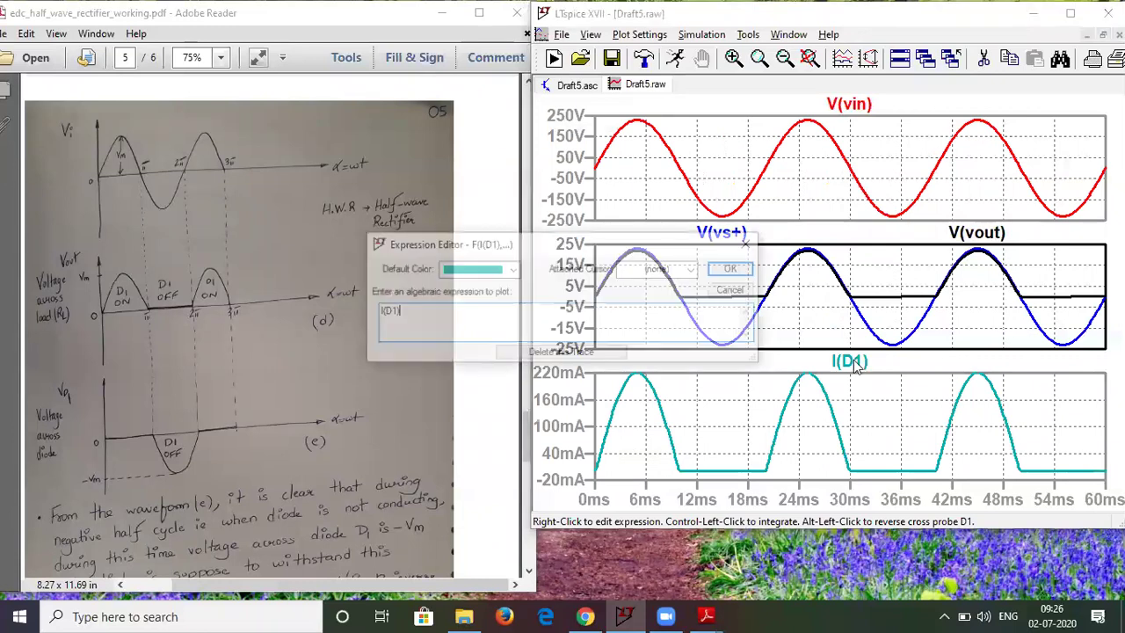
pyautogui.click(515, 270)
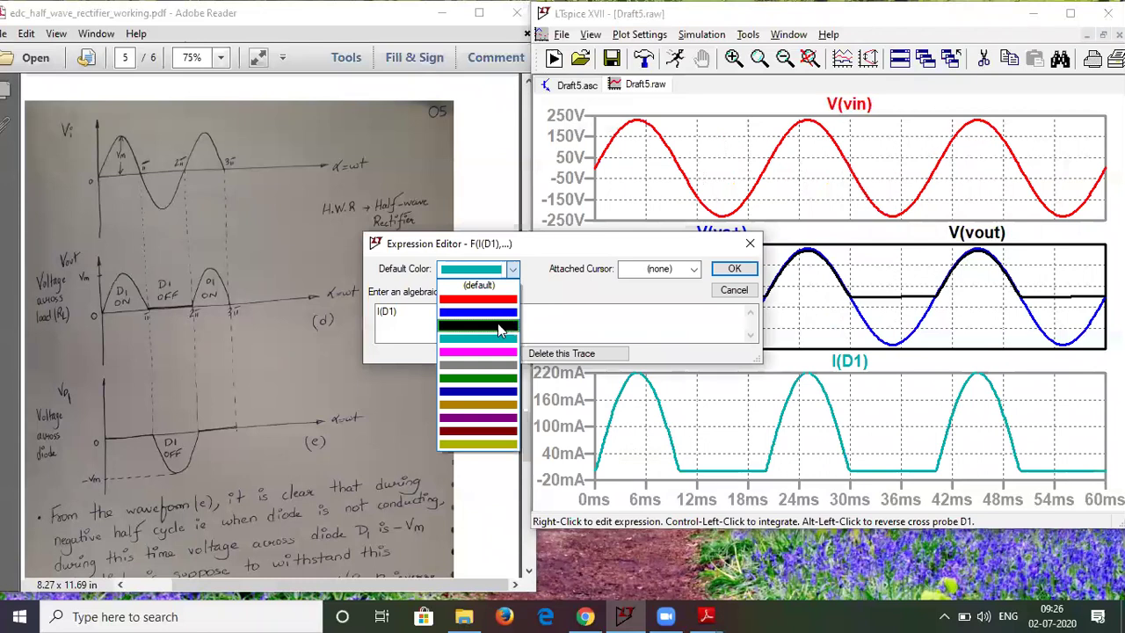
pyautogui.click(496, 378)
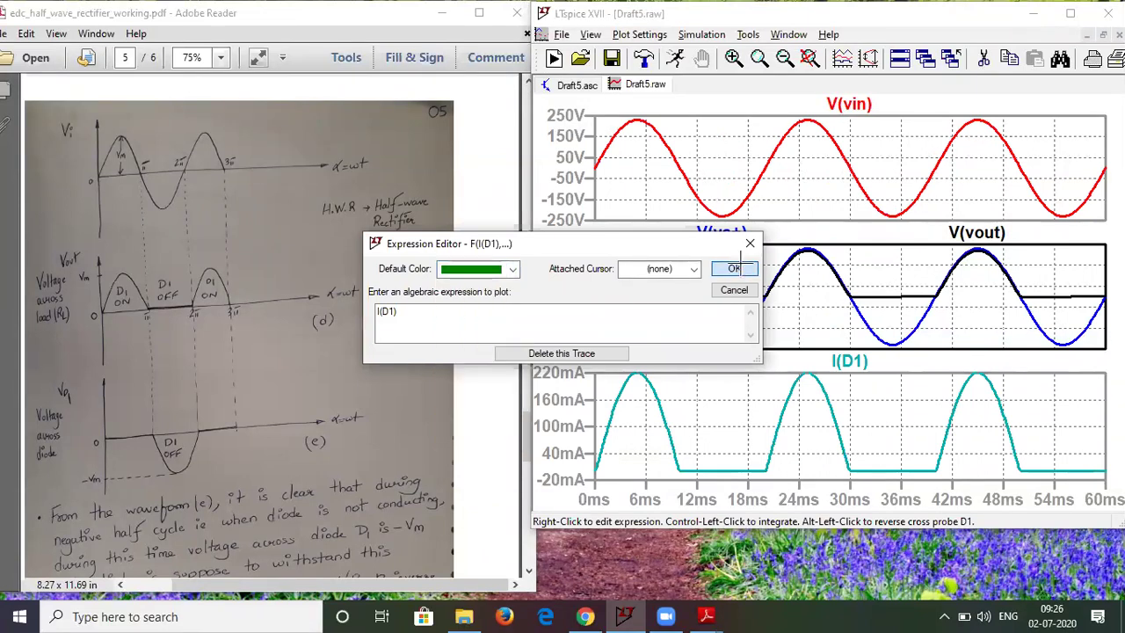
pyautogui.click(735, 268)
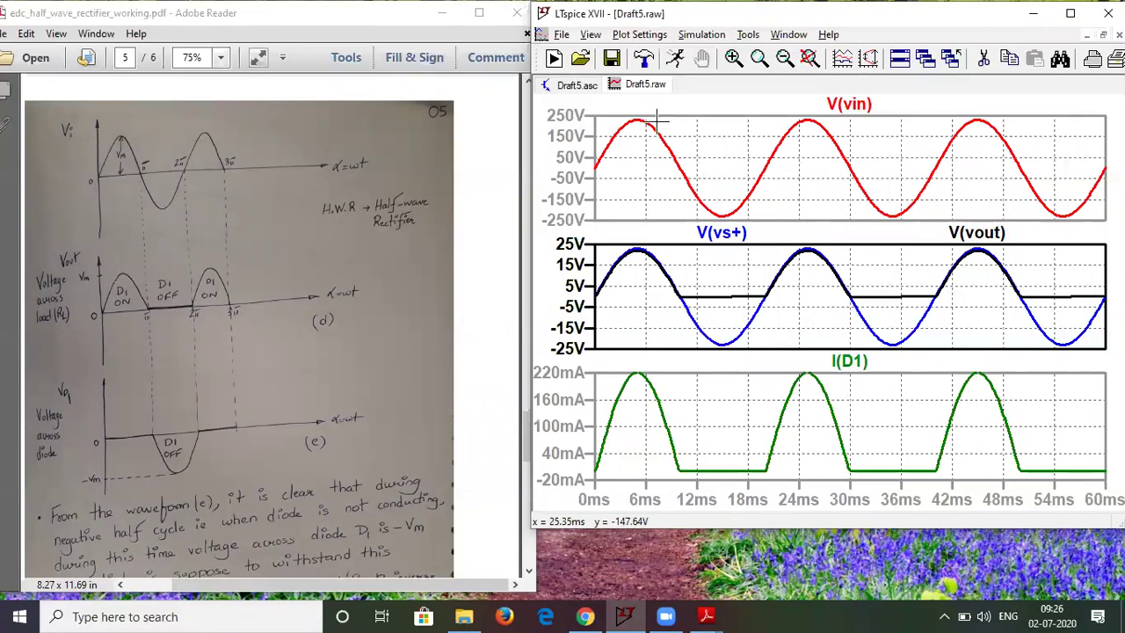
# Step: Check the diode and load in the schematic, and add a fourth plot pane to the waveforms
pyautogui.click(571, 84)
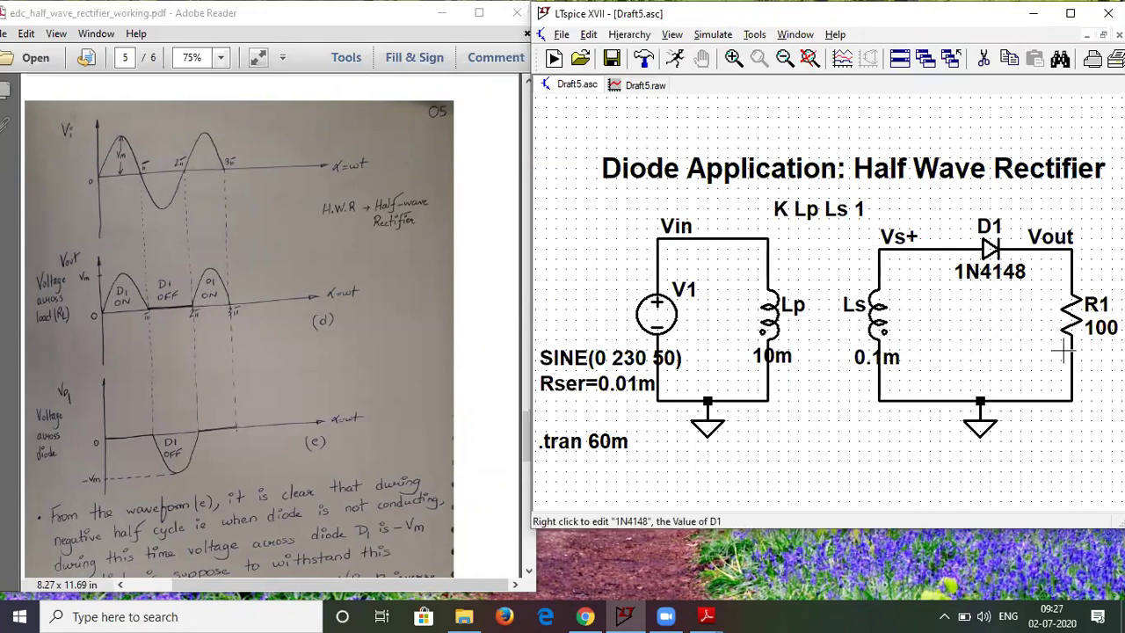
pyautogui.click(639, 84)
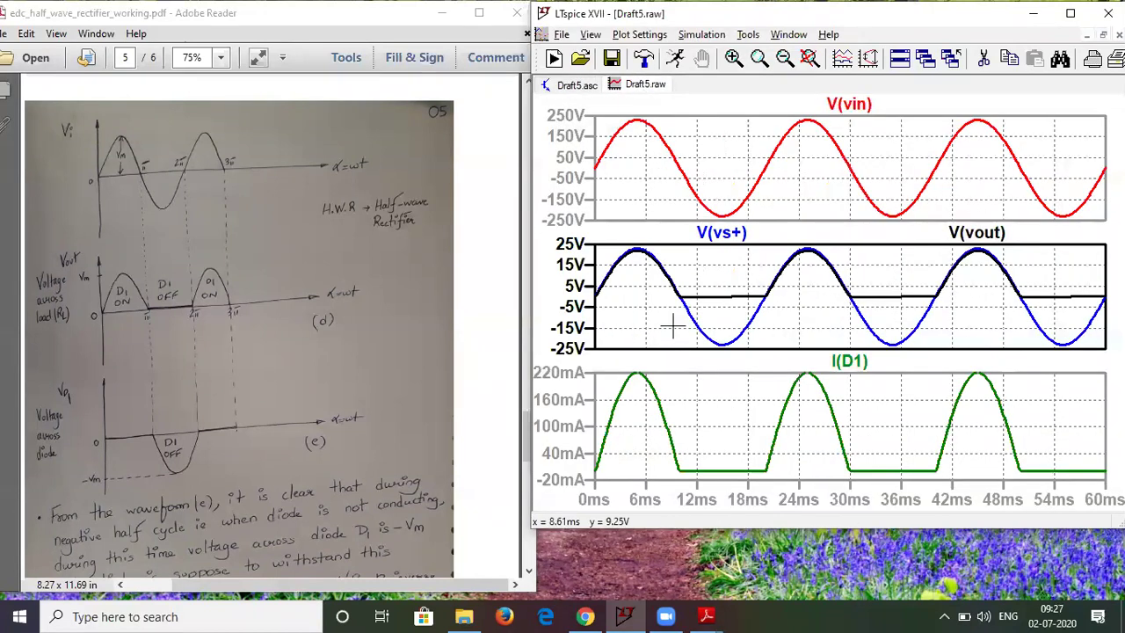
pyautogui.rightClick(714, 453)
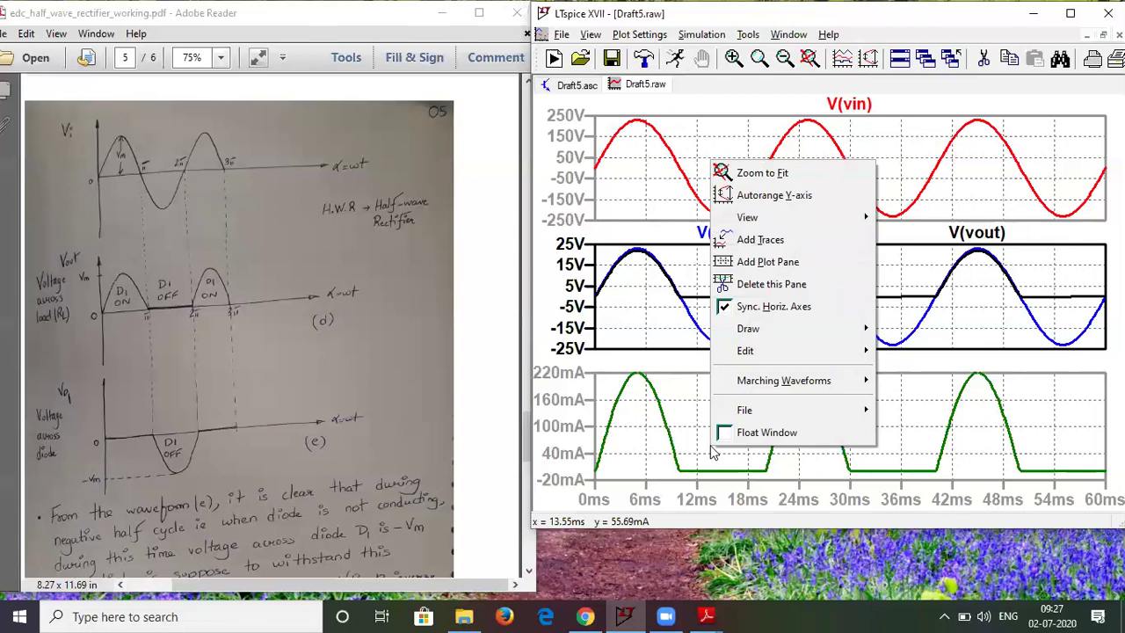
pyautogui.click(782, 262)
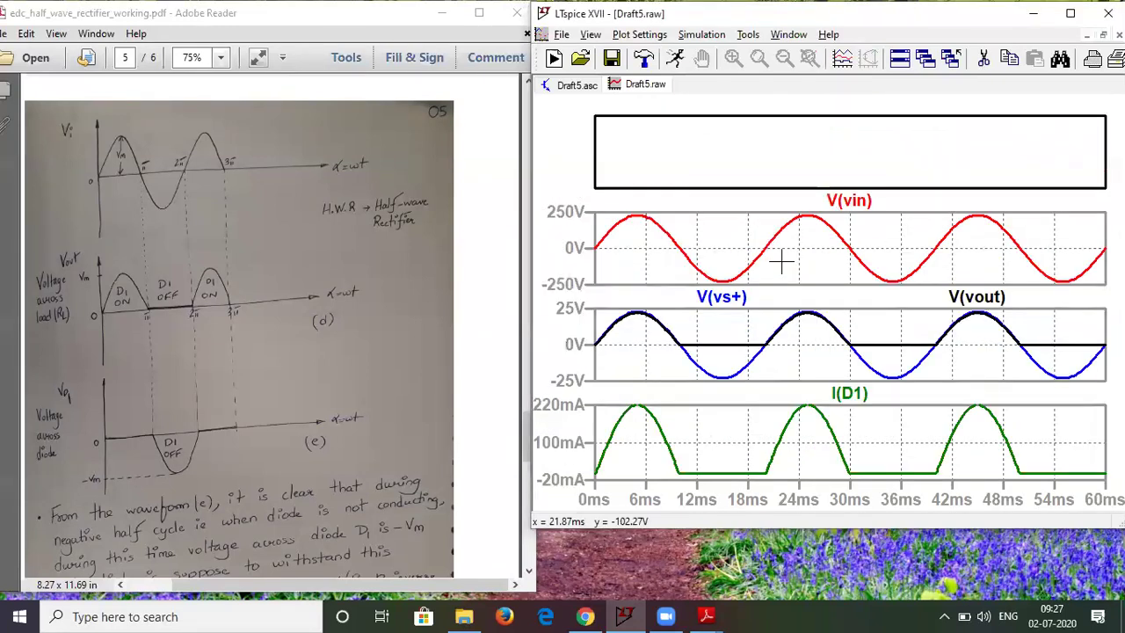
# Step: Rearrange the traces with V(vin) in the first pane, V(vs+) and V(vout) together in the second, and I(D1) in the third
pyautogui.moveTo(875, 202); pyautogui.dragTo(859, 166)
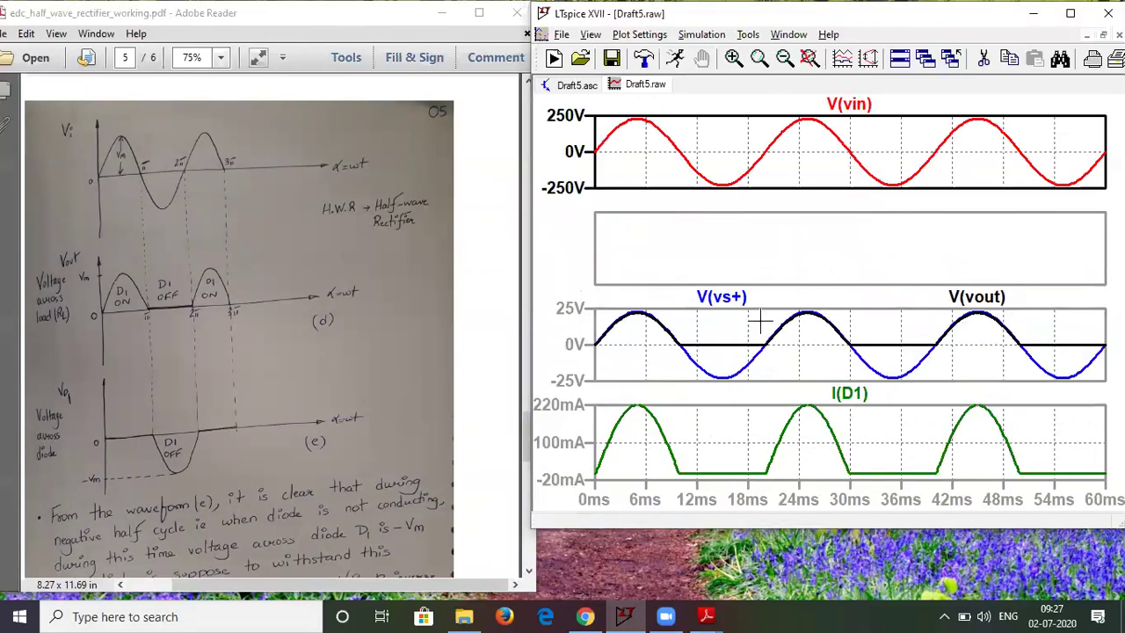
pyautogui.moveTo(742, 299); pyautogui.dragTo(826, 248)
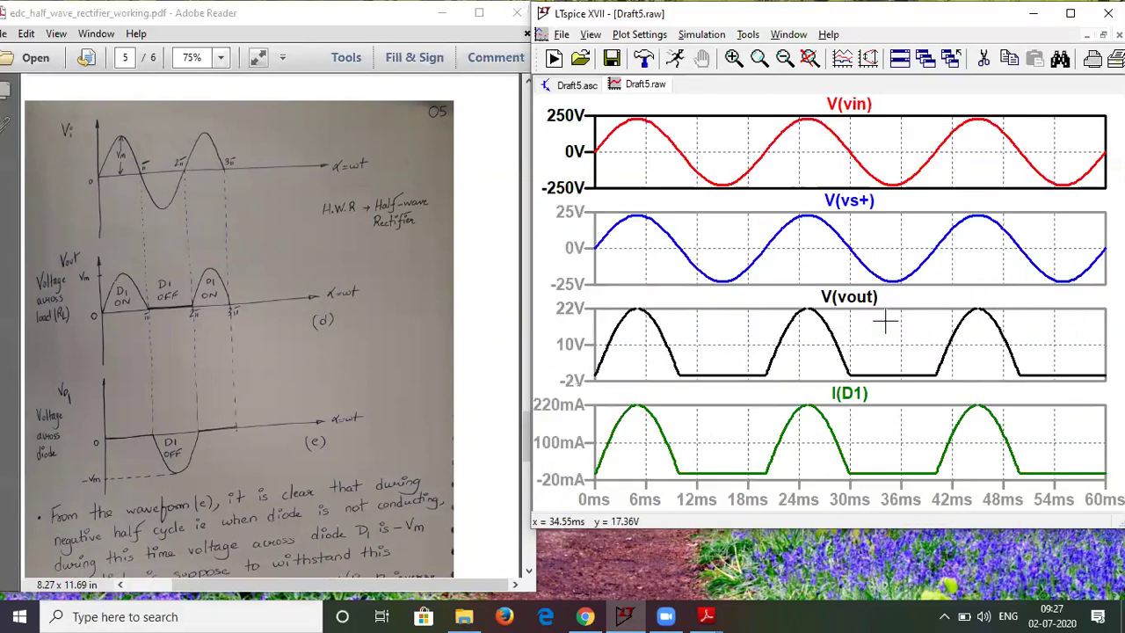
pyautogui.moveTo(848, 297); pyautogui.dragTo(839, 251)
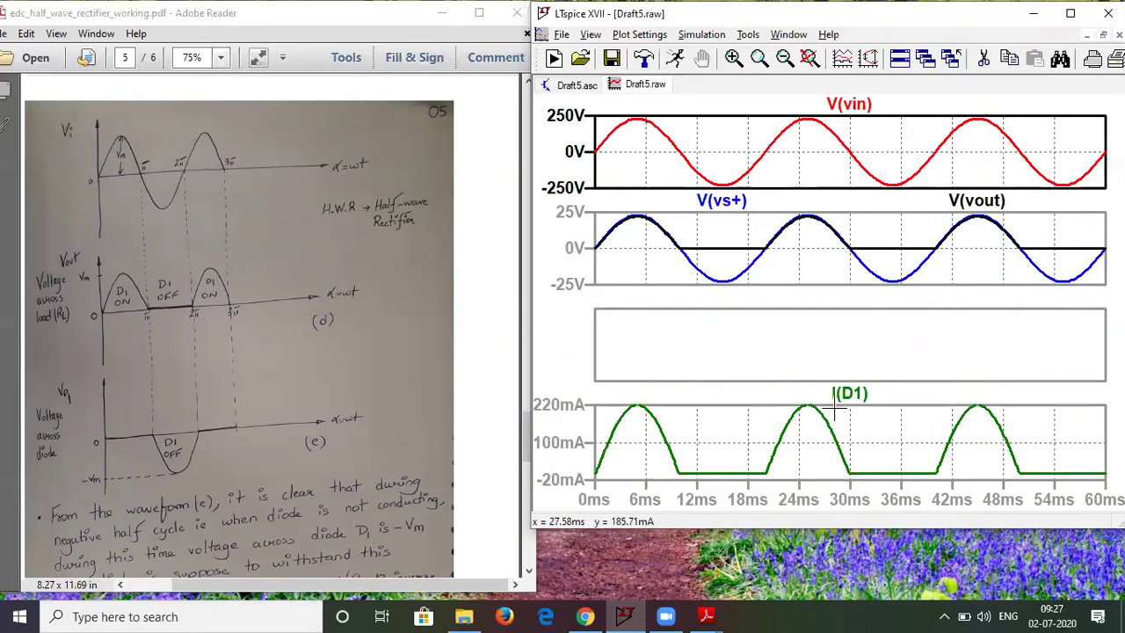
pyautogui.moveTo(849, 392); pyautogui.dragTo(830, 358)
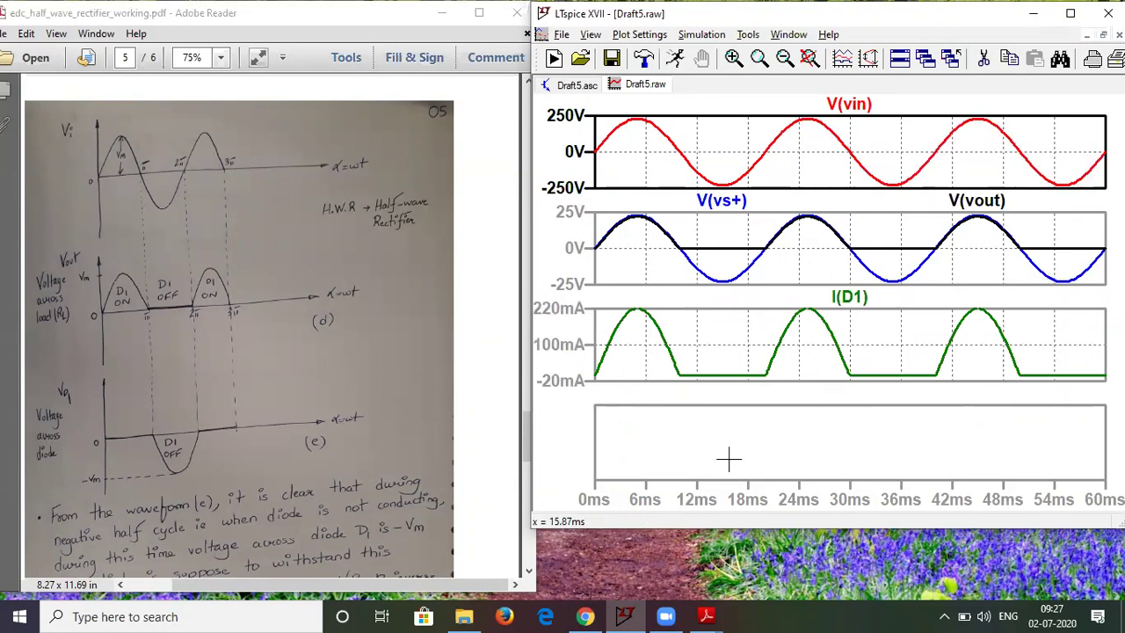
# Step: Review the half-wave rectifier efficiency derivation and its DC and AC power formulas in the PDF notes
pyautogui.click(729, 576)
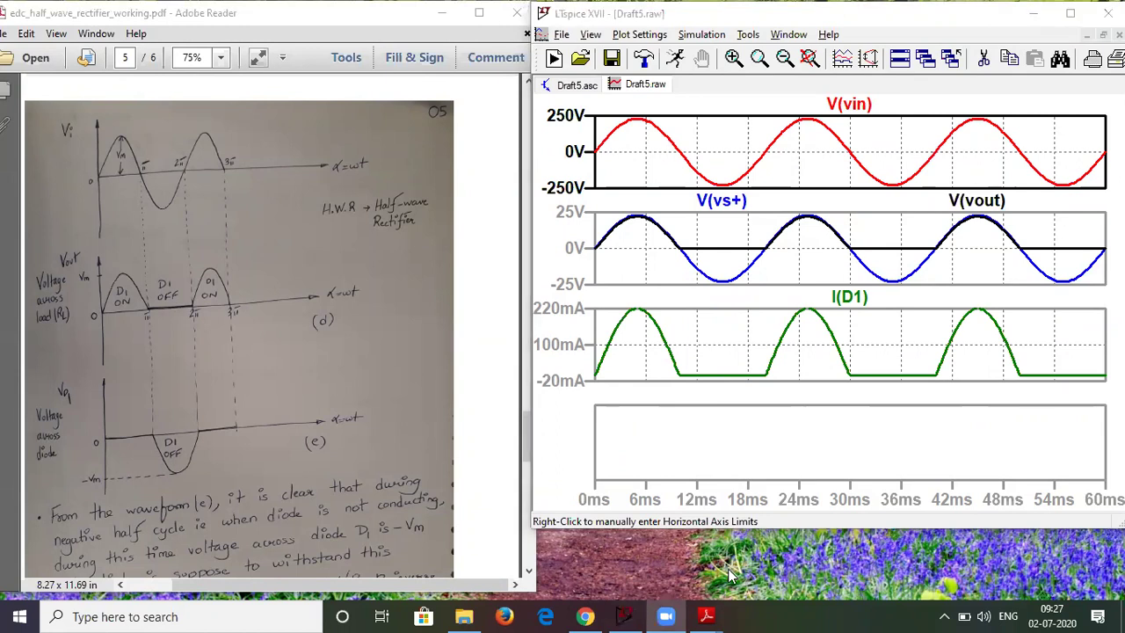
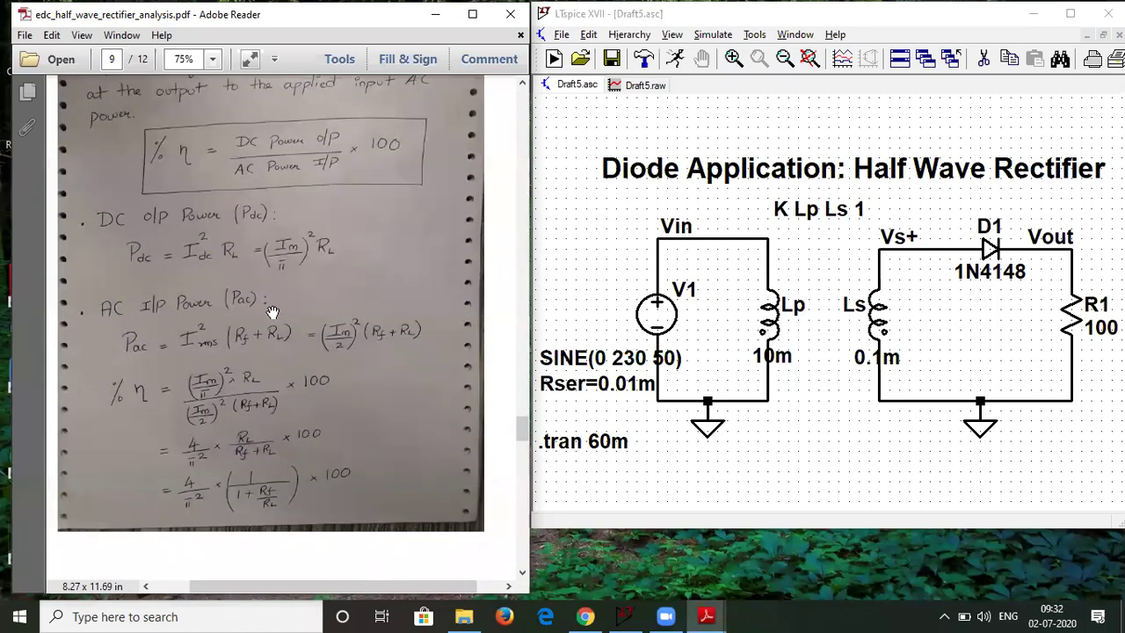
pyautogui.scroll(1, 272, 312)
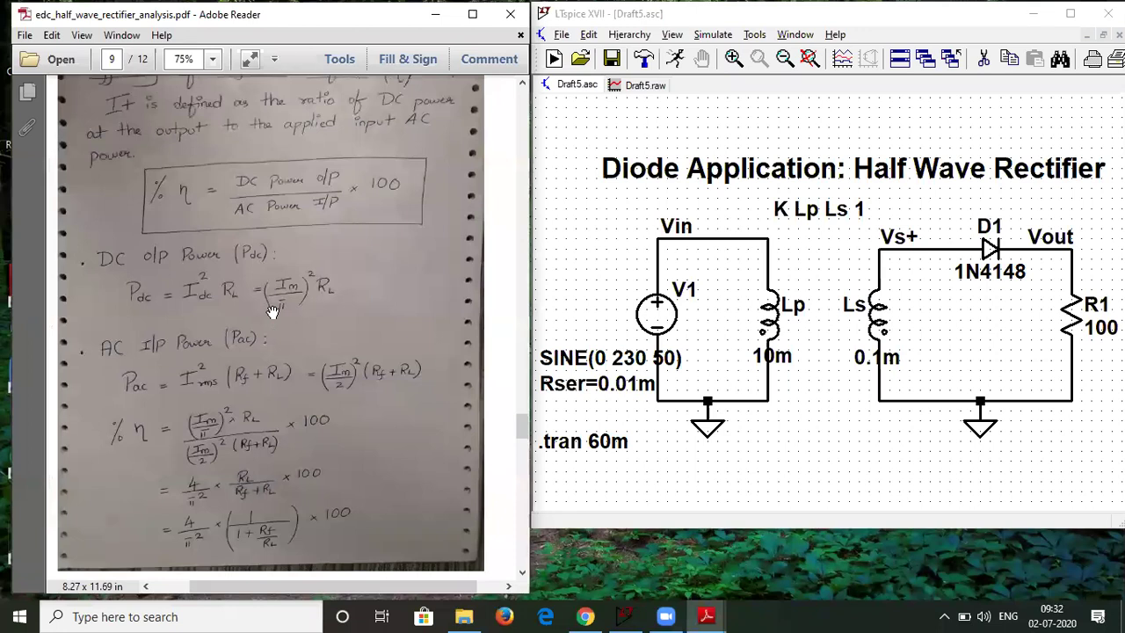
pyautogui.scroll(-6, 272, 315)
pyautogui.scroll(7, 272, 316)
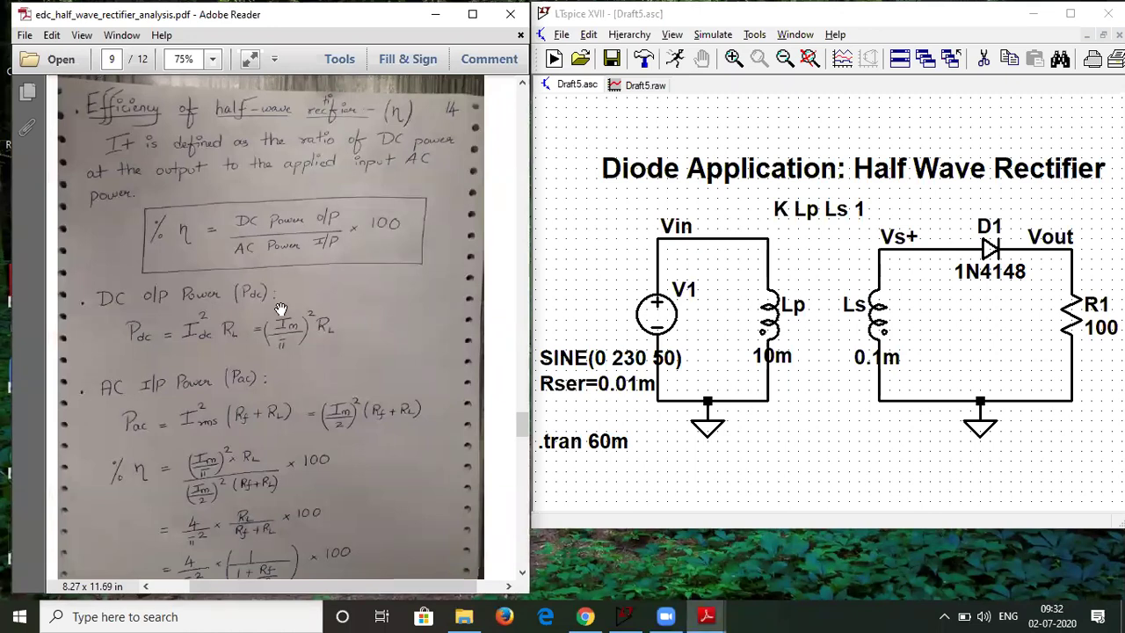
pyautogui.scroll(-10, 281, 309)
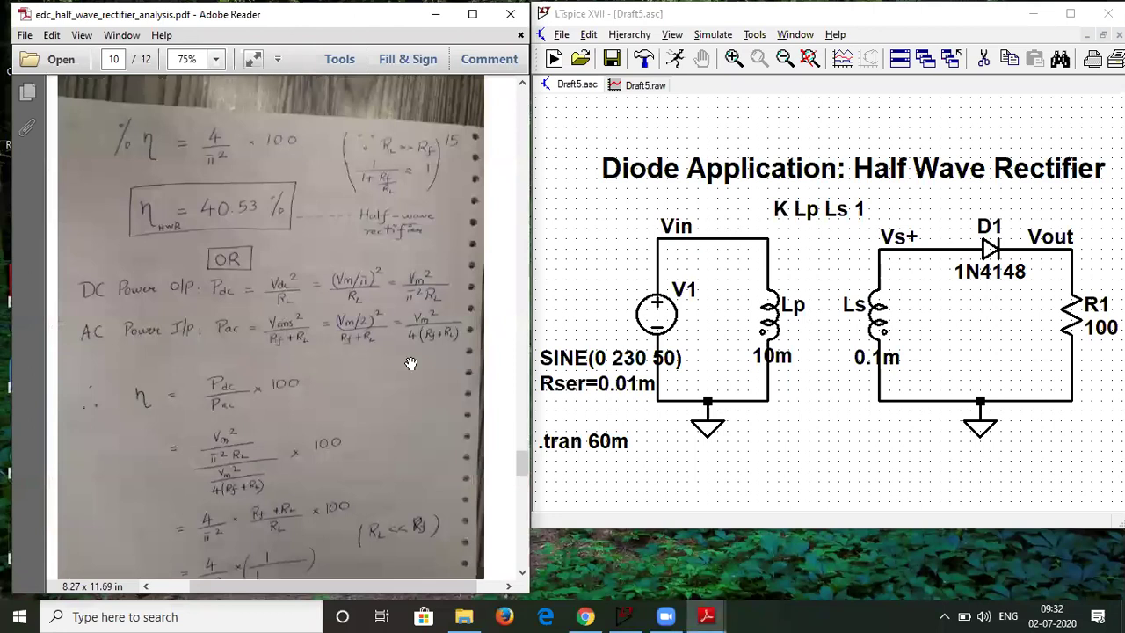
# Step: Start a comment text for the schematic reading "Pdc = Vm*Vm/(pi*pi*R1)"
pyautogui.rightClick(582, 203)
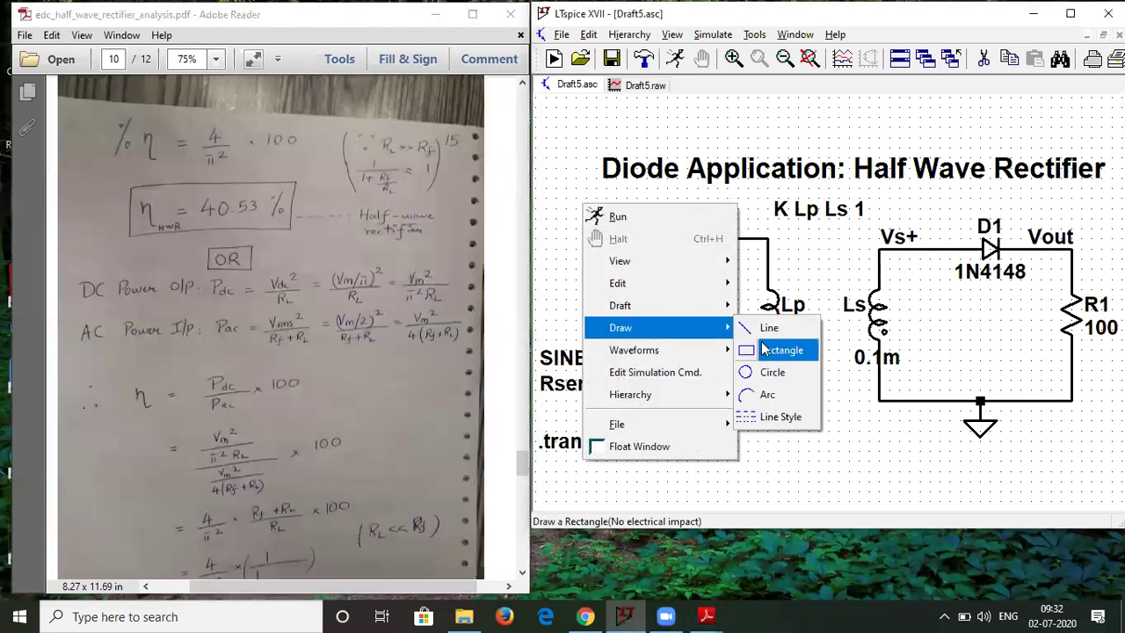
pyautogui.moveTo(716, 350)
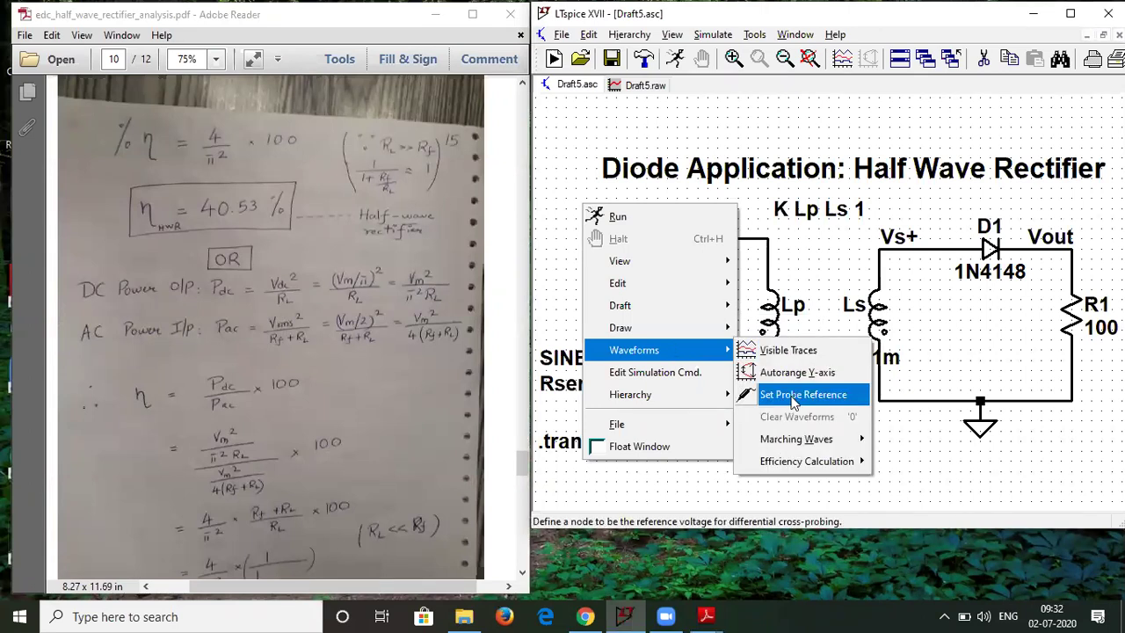
pyautogui.moveTo(681, 307)
pyautogui.click(778, 401)
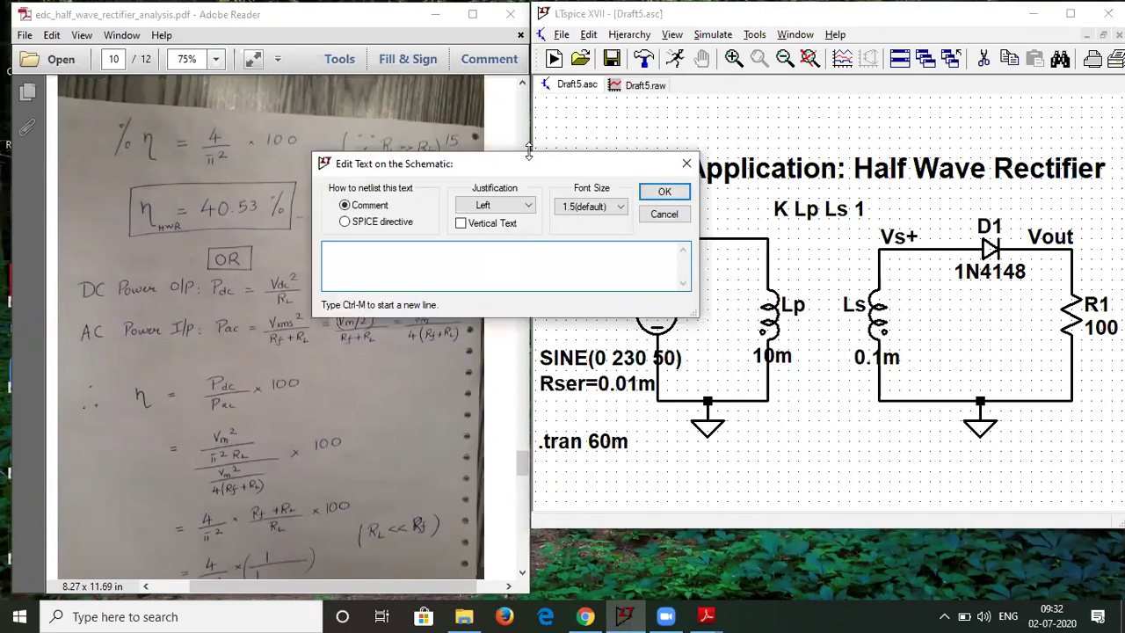
pyautogui.moveTo(528, 163); pyautogui.dragTo(667, 182)
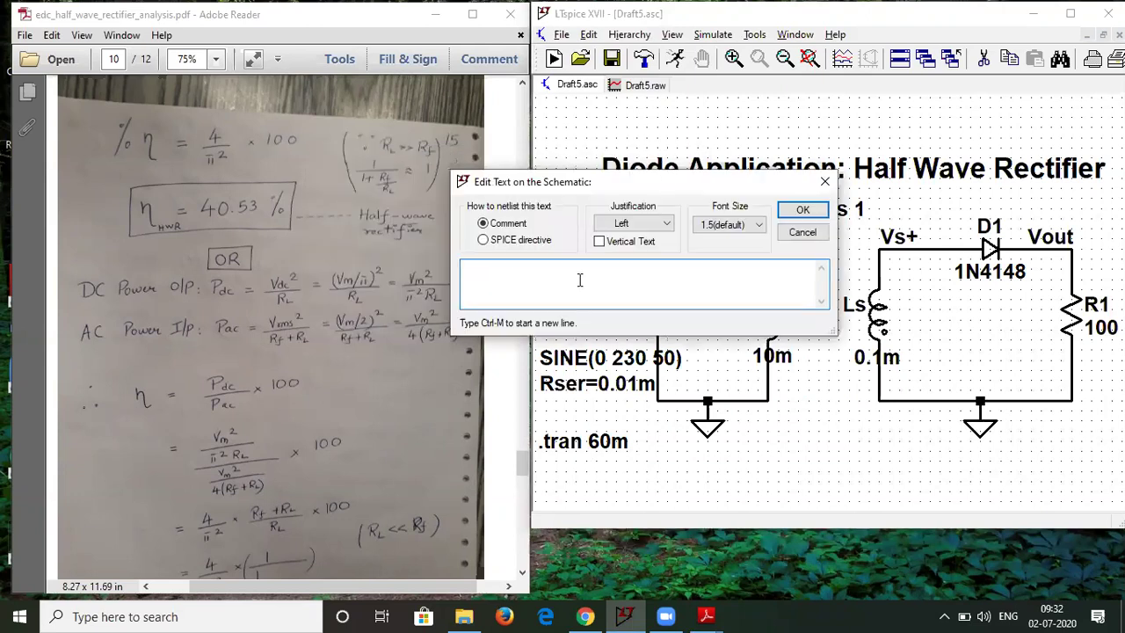
pyautogui.write('Pdc ')
pyautogui.write('= ')
pyautogui.write('Vm')
pyautogui.write('^Vm')
pyautogui.write('/(')
pyautogui.write('pi*pi')
pyautogui.write(')')
pyautogui.write('*R1)')
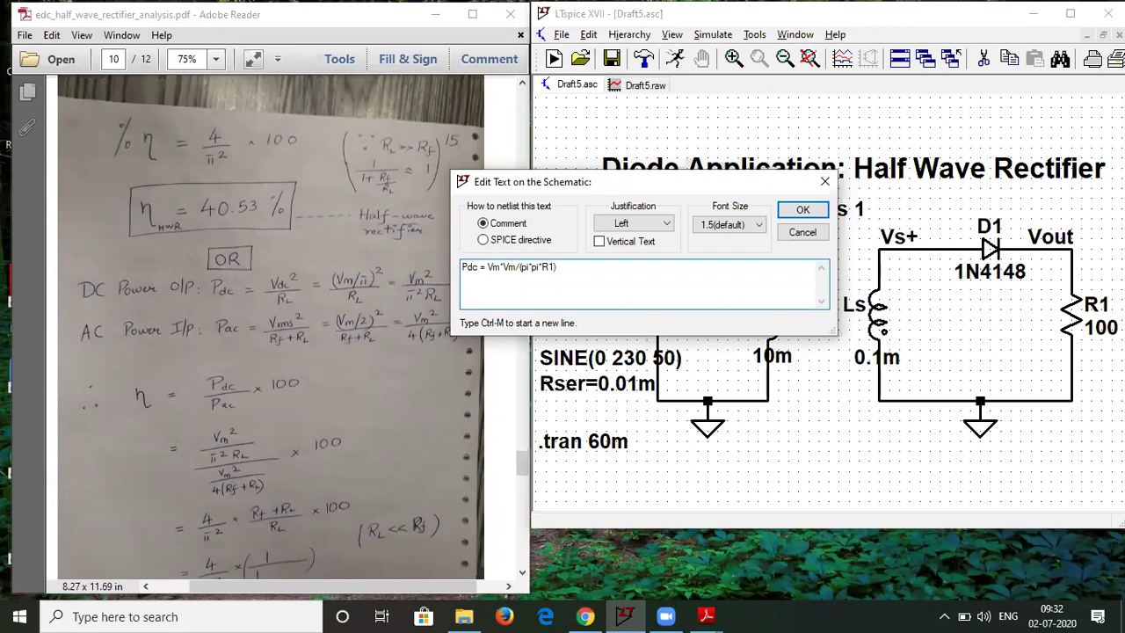
# Step: Add a second line containing "=" to the Pdc comment and place it beside the circuit near the title
pyautogui.hotkey('ctrl', 'm')
pyautogui.write('=')
pyautogui.click(800, 213)
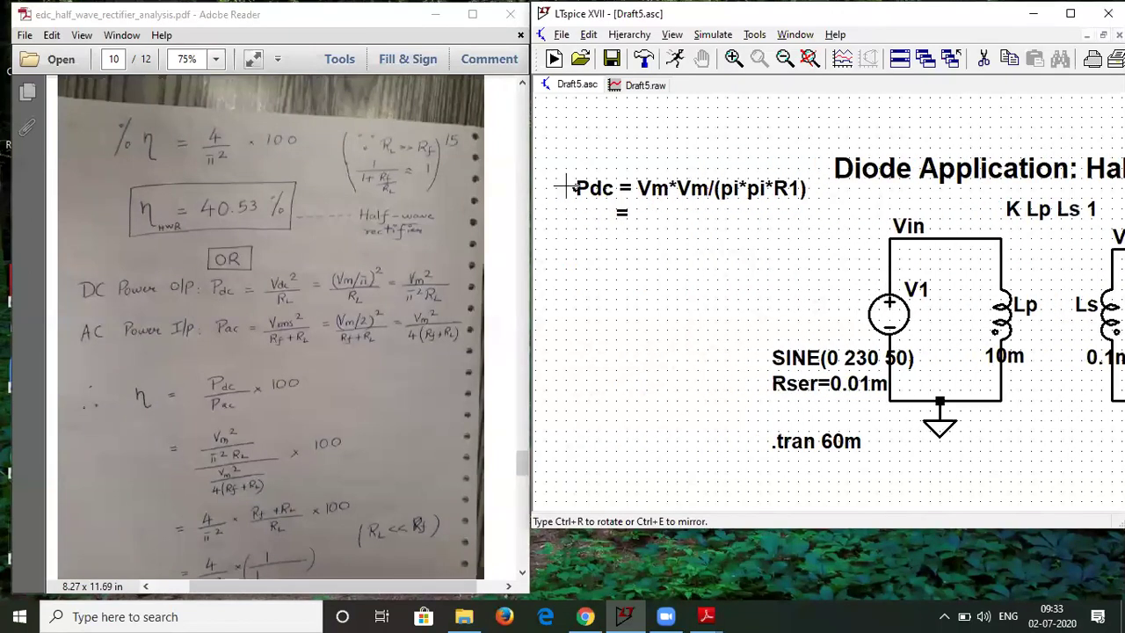
pyautogui.click(567, 186)
# Step: Measure the peak of the V(vout) waveform with a cursor, and return to the schematic
pyautogui.click(645, 84)
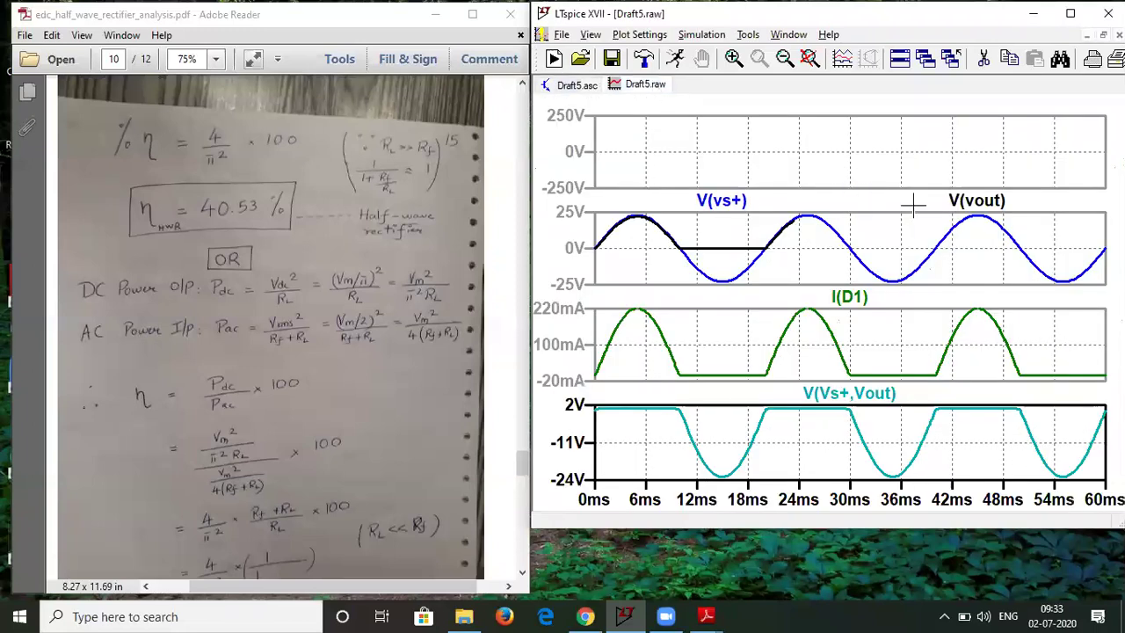
pyautogui.click(1010, 199)
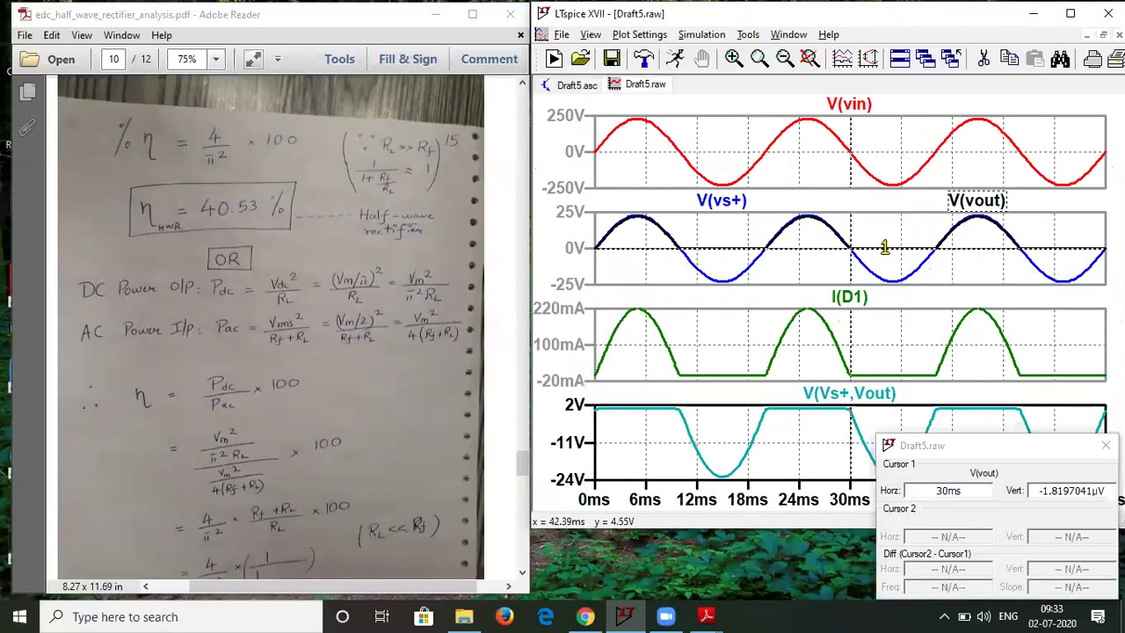
pyautogui.moveTo(851, 249); pyautogui.dragTo(977, 218)
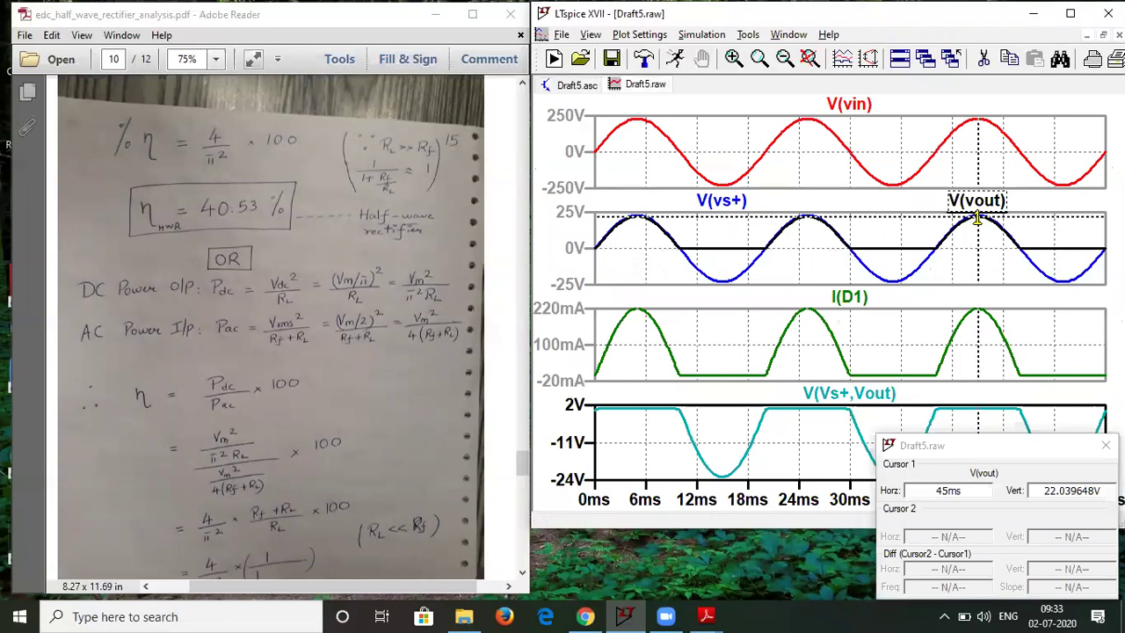
pyautogui.click(589, 86)
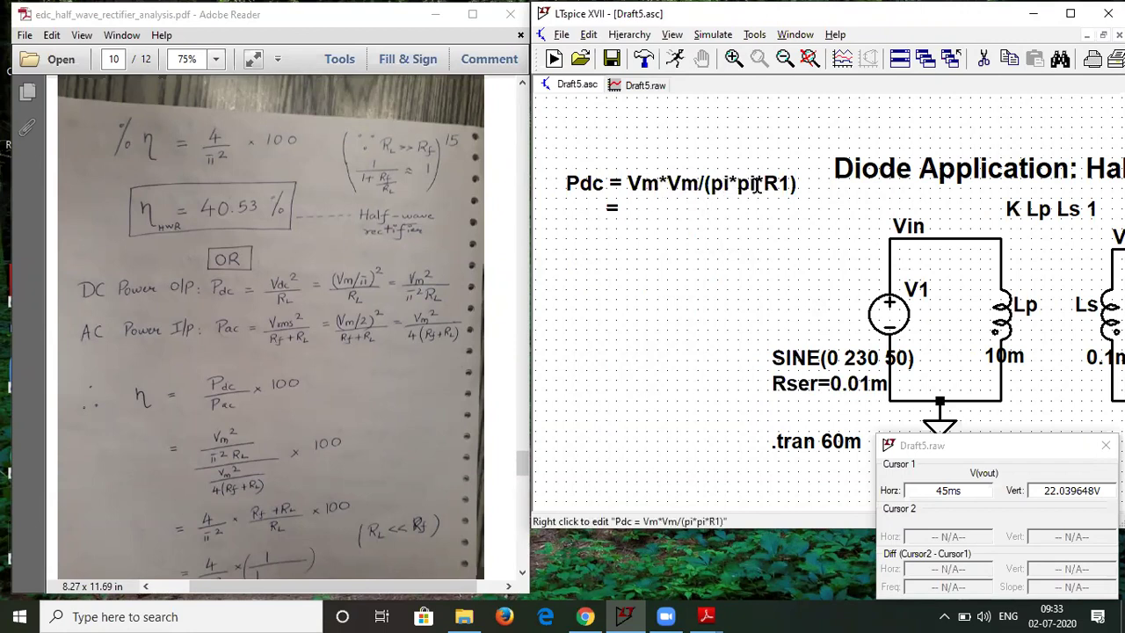
# Step: Complete the second line of the Pdc comment with the value 0.491 W
pyautogui.doubleClick(865, 19)
pyautogui.scroll(2, 751, 220)
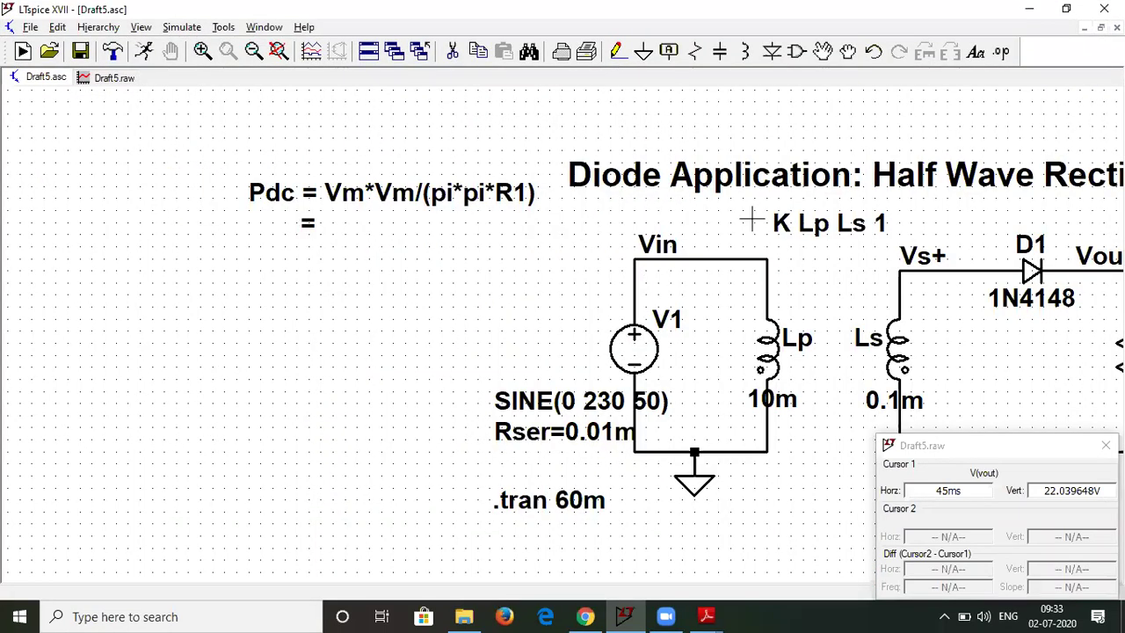
pyautogui.hscroll(3, 610, 214)
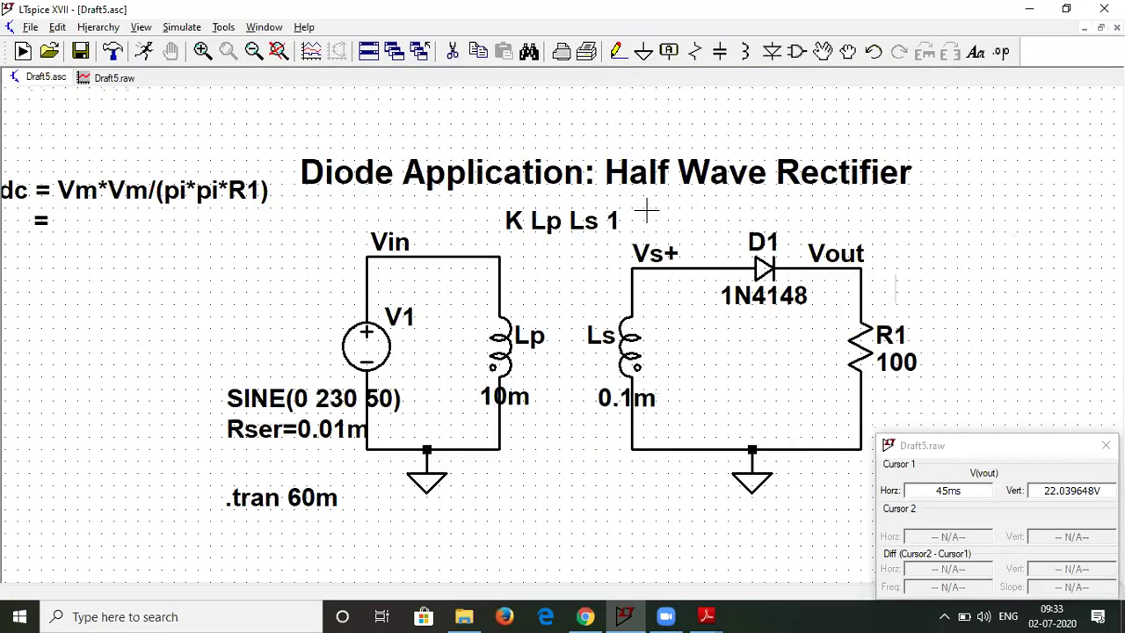
pyautogui.scroll(-1, 646, 211)
pyautogui.doubleClick(547, 7)
pyautogui.click(811, 58)
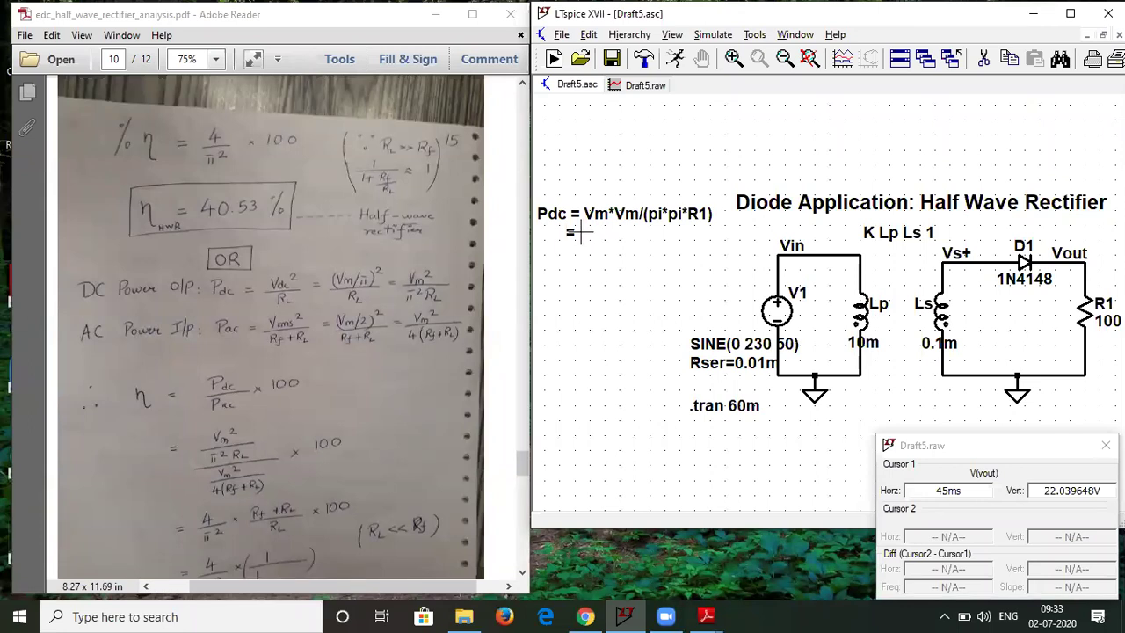
pyautogui.rightClick(576, 218)
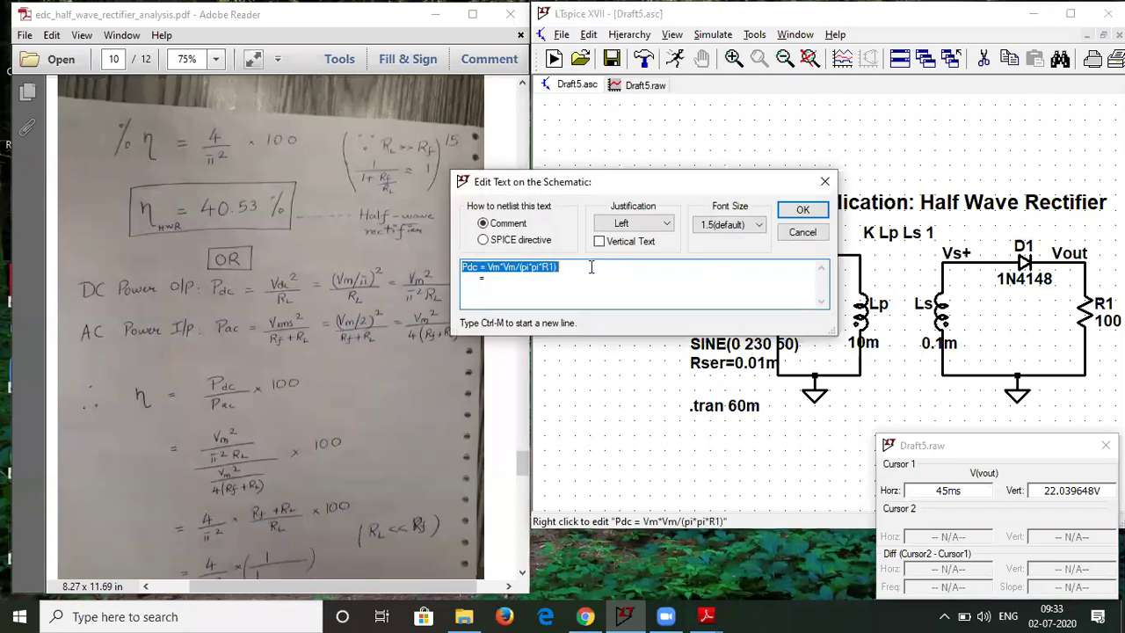
pyautogui.click(541, 276)
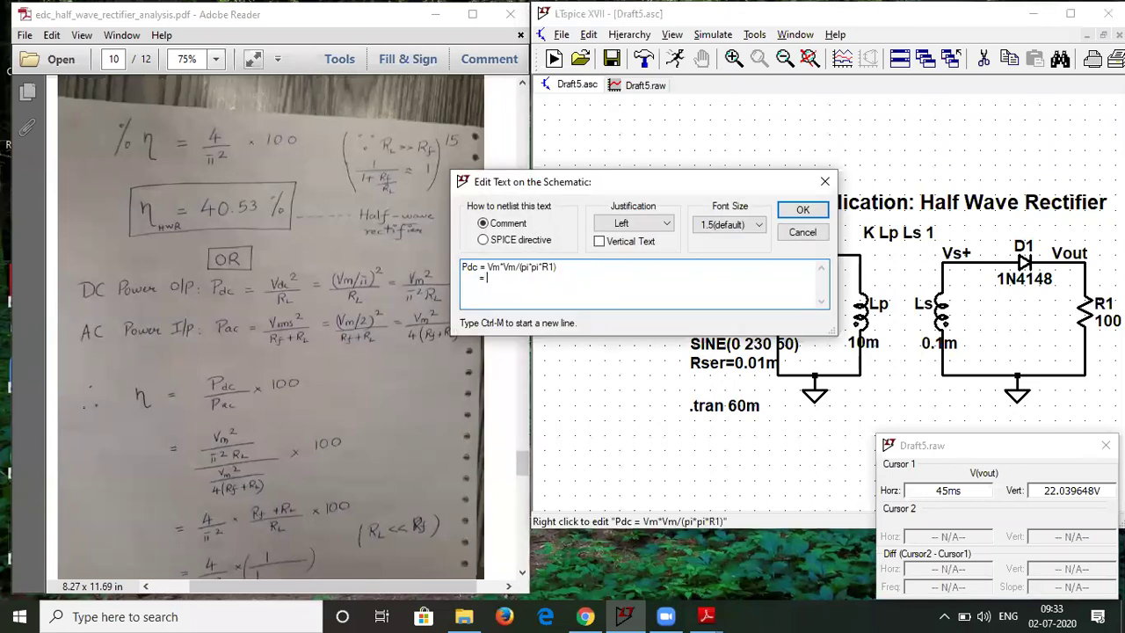
pyautogui.write('0.491 W')
pyautogui.press('Return')
pyautogui.click(538, 237)
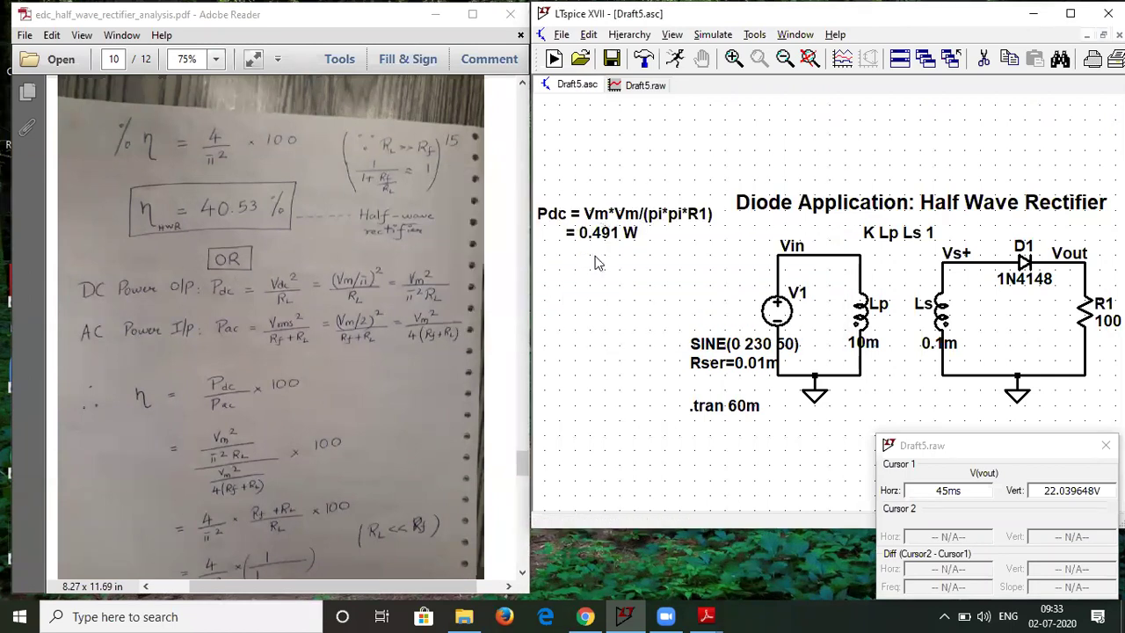
# Step: Start a new comment text for the schematic reading "Pac = Vm*Vm/(4*(Rs+R1))"
pyautogui.rightClick(595, 256)
pyautogui.moveTo(690, 340)
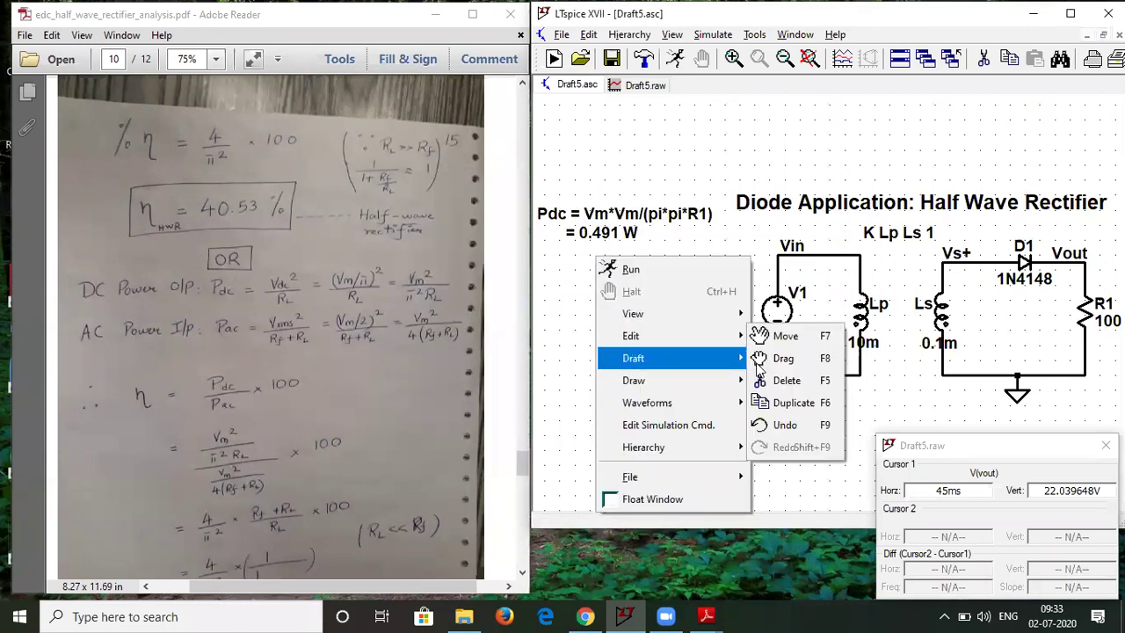
pyautogui.moveTo(705, 359)
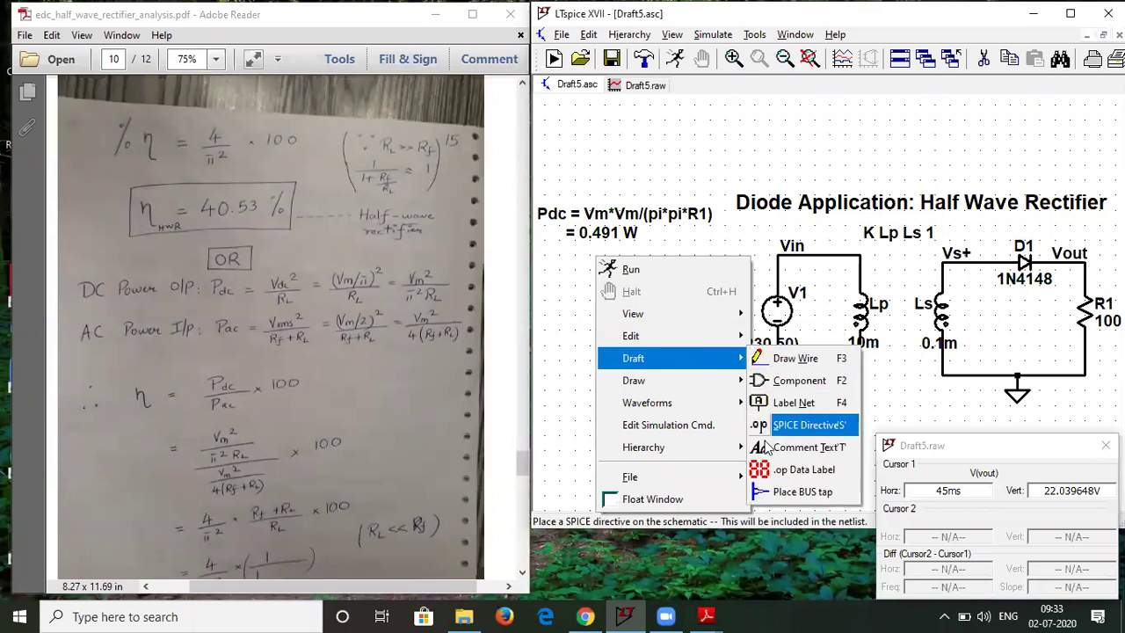
pyautogui.click(773, 448)
pyautogui.write('Pac')
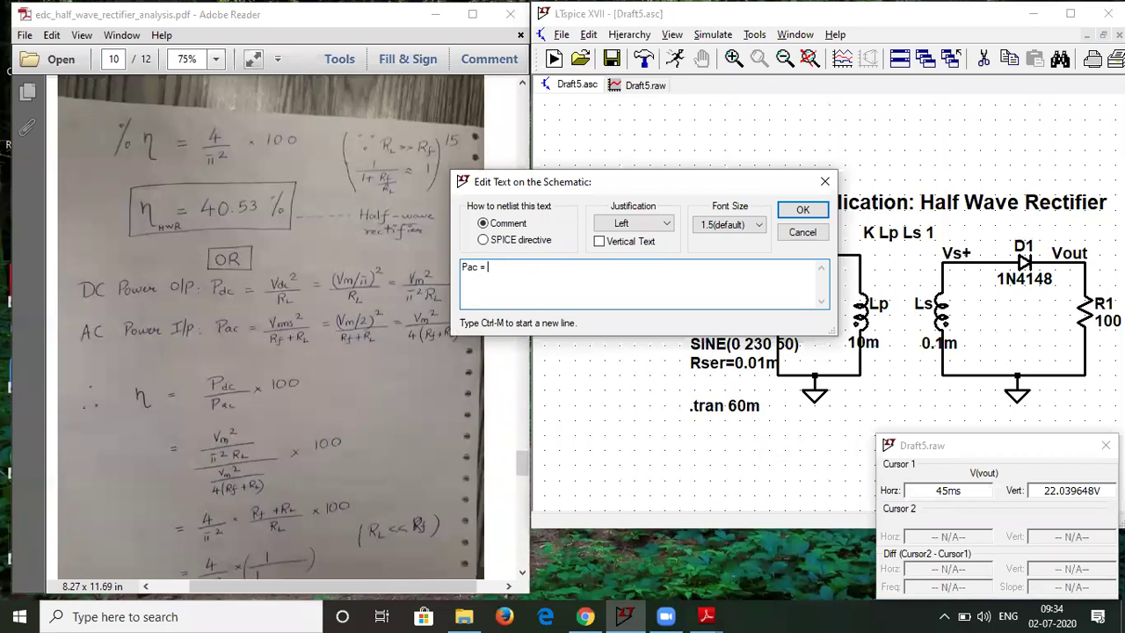
pyautogui.write('= Vm*Vm/(4*(Rs+R1))')
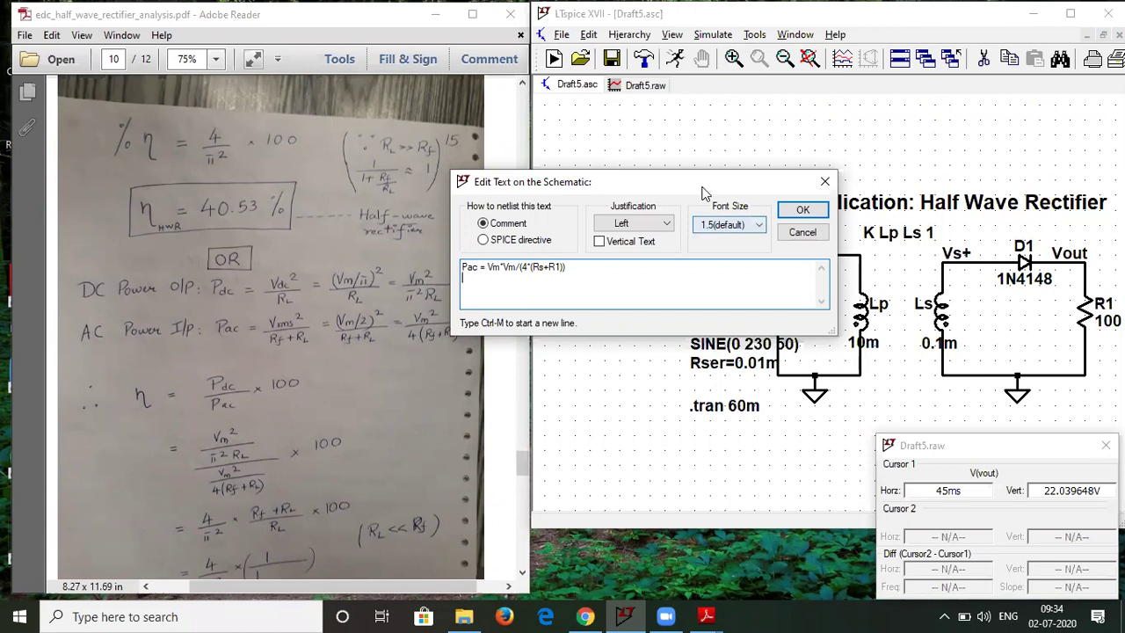
# Step: Add the second line "= 1.213 W" to the Pac comment and place it directly below the Pdc comment
pyautogui.moveTo(705, 179); pyautogui.dragTo(666, 150)
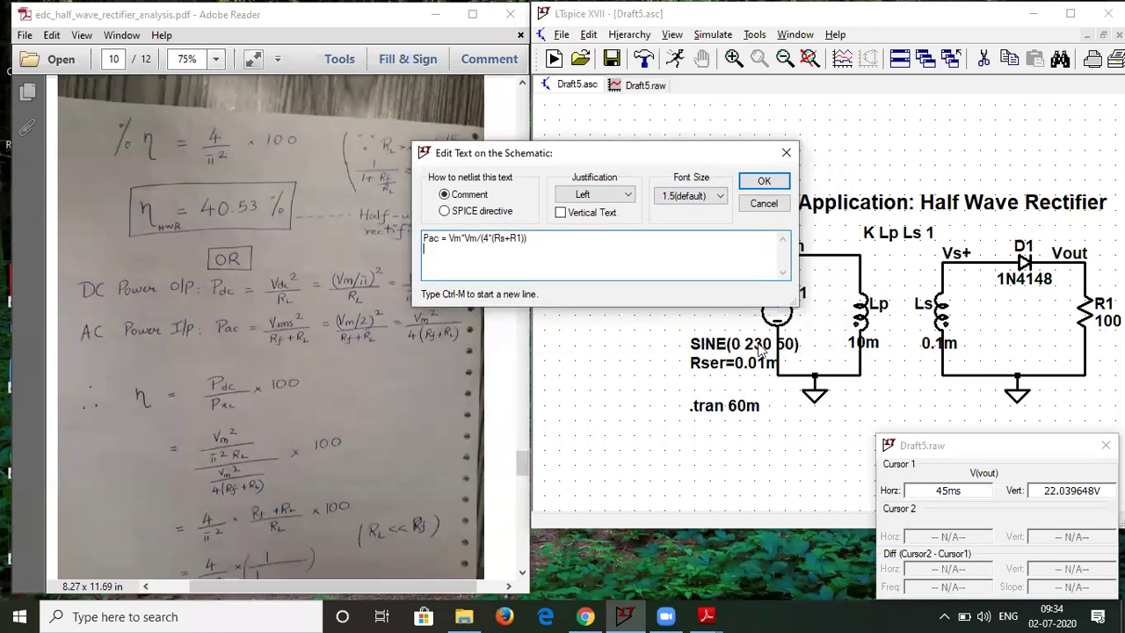
pyautogui.moveTo(612, 153); pyautogui.dragTo(673, 158)
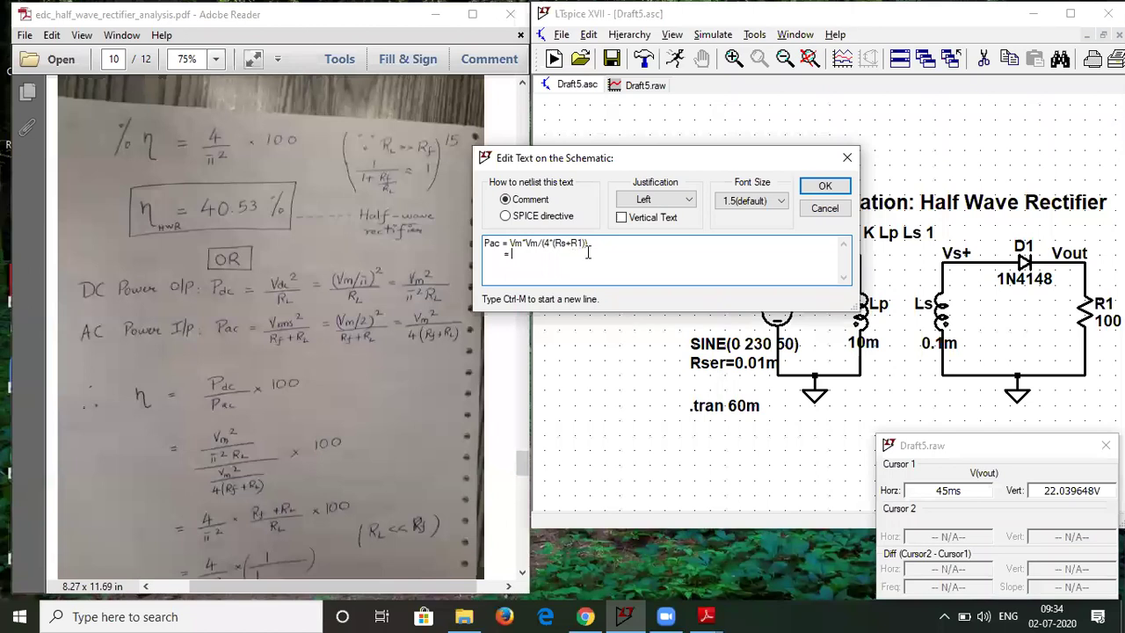
pyautogui.write('1.1')
pyautogui.press('BackSpace')
pyautogui.write('213 W')
pyautogui.press('Return')
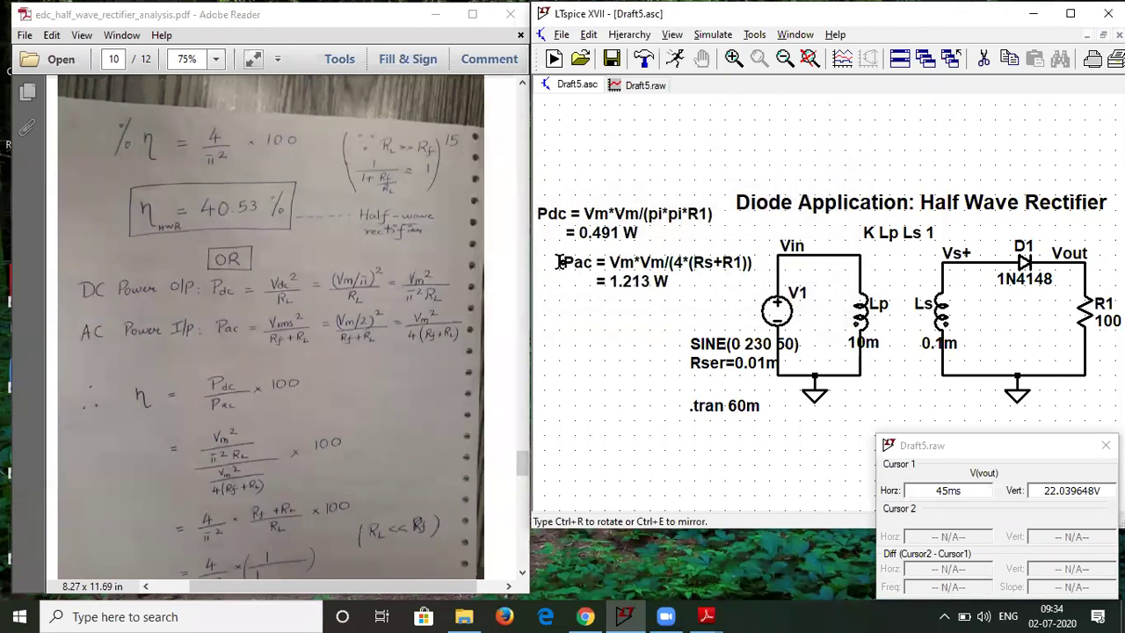
pyautogui.click(584, 257)
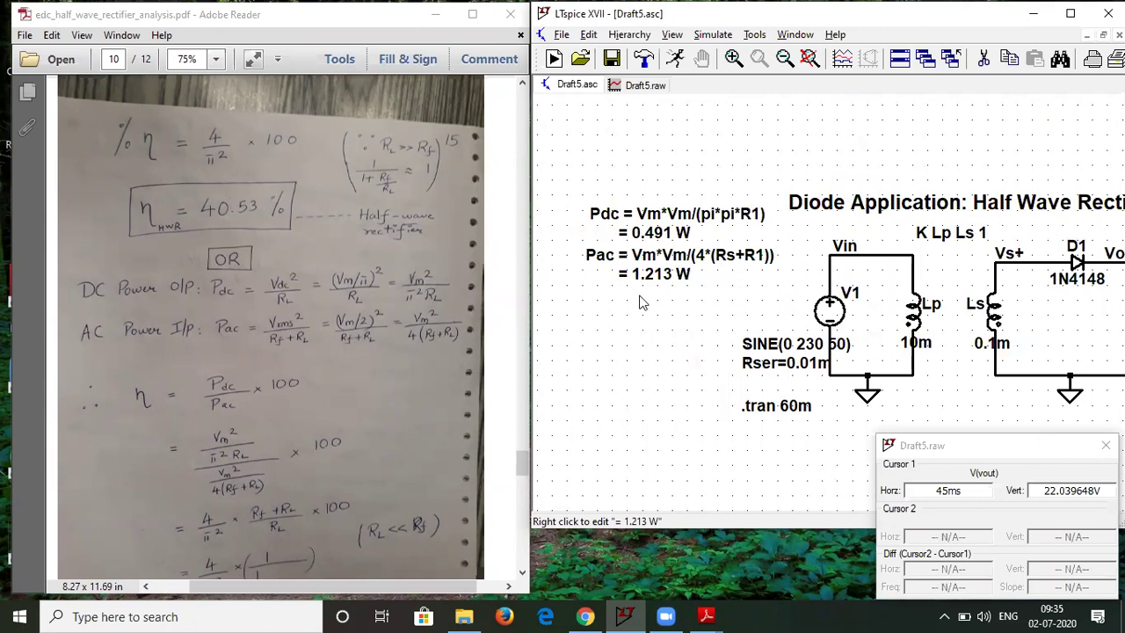
# Step: Start a third comment text for the schematic reading "Efficiency = Pdc*100/Pac ="
pyautogui.rightClick(597, 340)
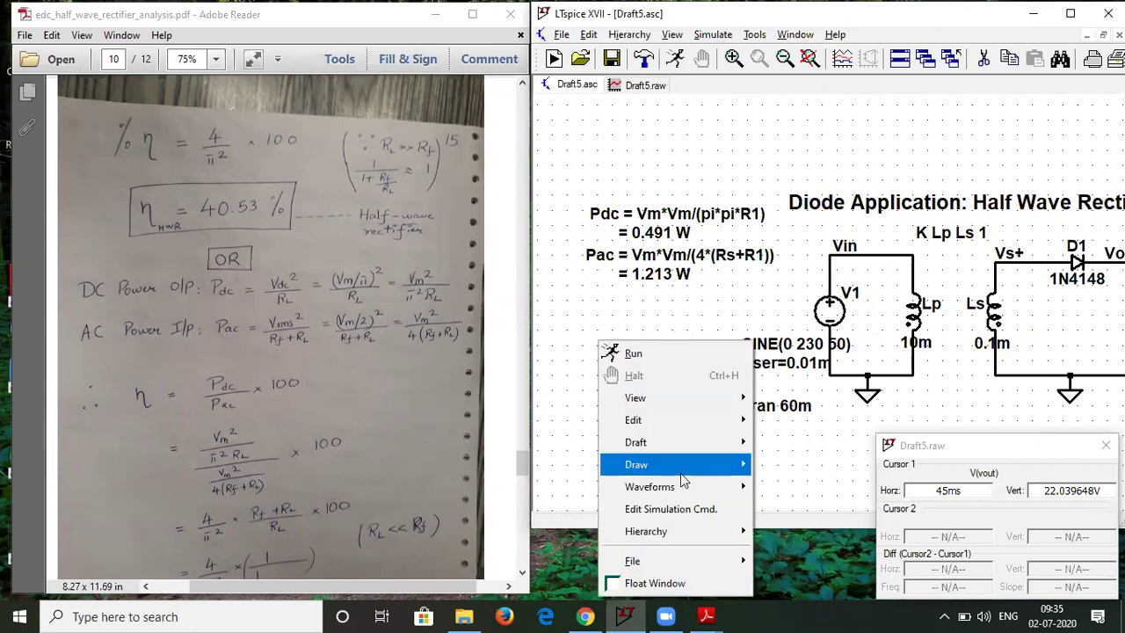
pyautogui.moveTo(694, 461)
pyautogui.moveTo(708, 443)
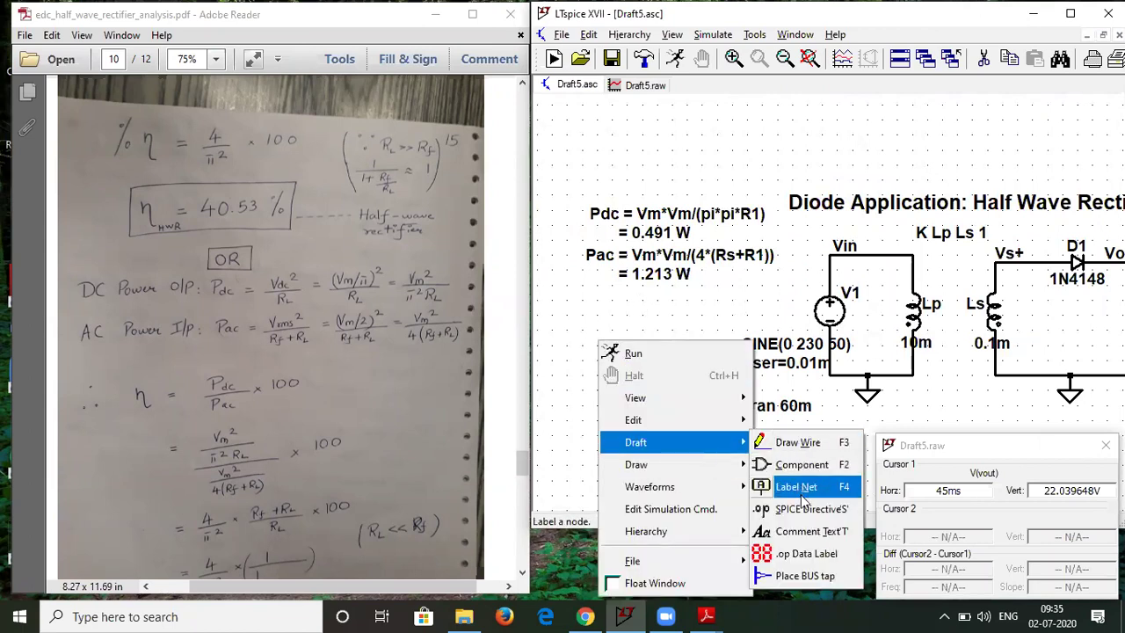
pyautogui.click(801, 531)
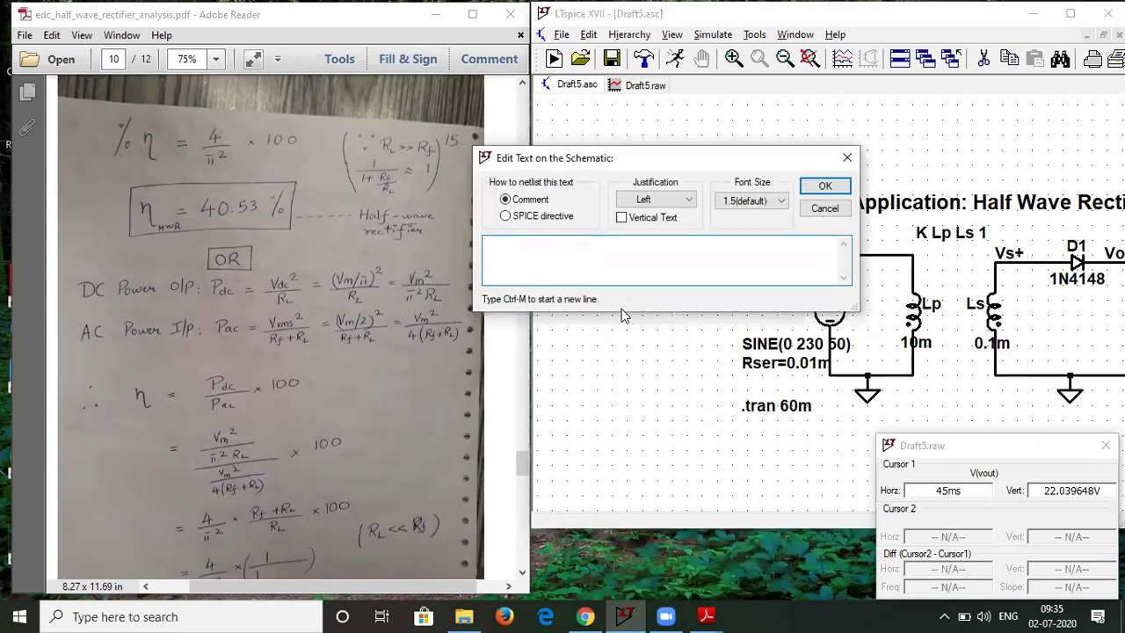
pyautogui.write('Effici')
pyautogui.write('P')
pyautogui.write('dc')
pyautogui.write('+Pac')
pyautogui.press('BackSpace')
pyautogui.press('BackSpace')
pyautogui.press('BackSpace')
pyautogui.press('BackSpace')
pyautogui.write('*100/Pac =')
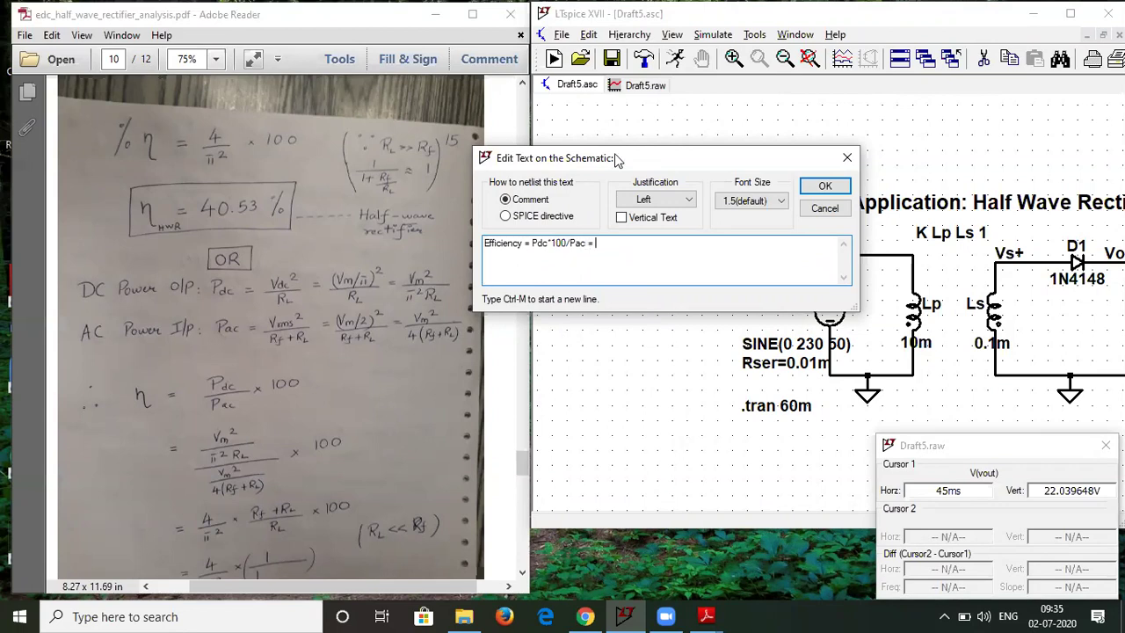
# Step: Complete the efficiency comment with the value 40.47 % and place it below the Pac comment
pyautogui.moveTo(617, 160); pyautogui.dragTo(592, 312)
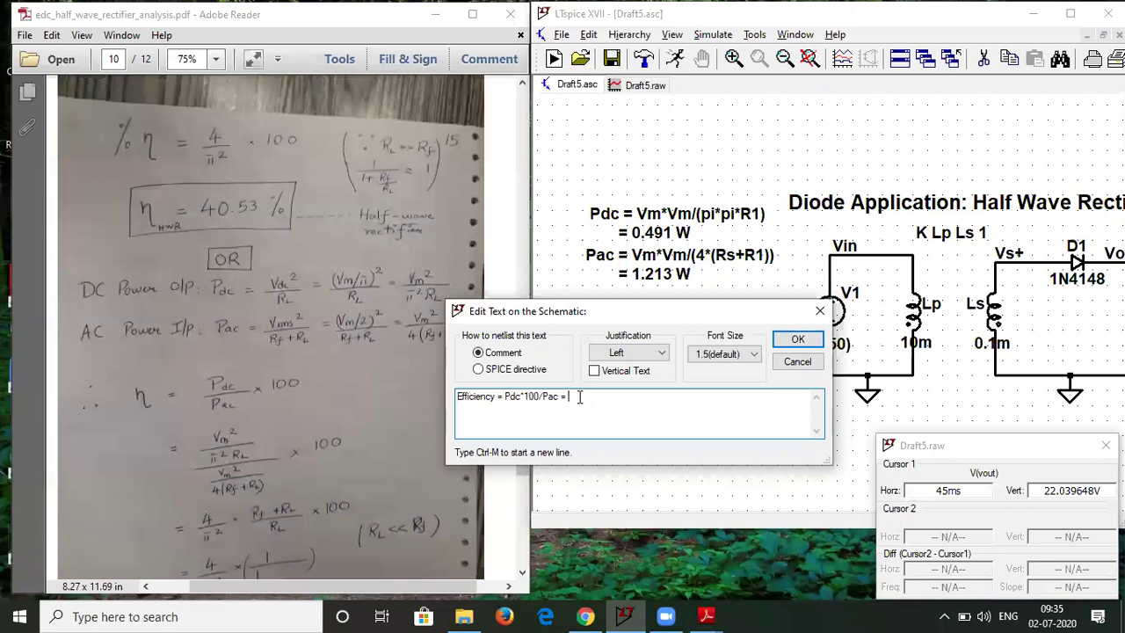
pyautogui.write('40.47 %')
pyautogui.press('Return')
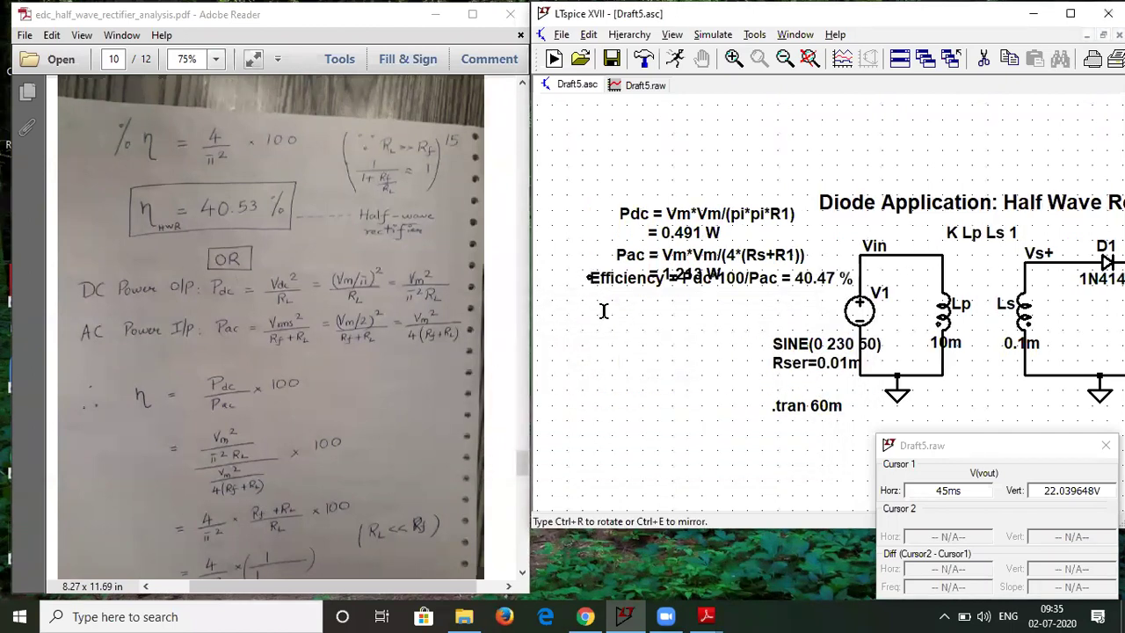
pyautogui.click(570, 304)
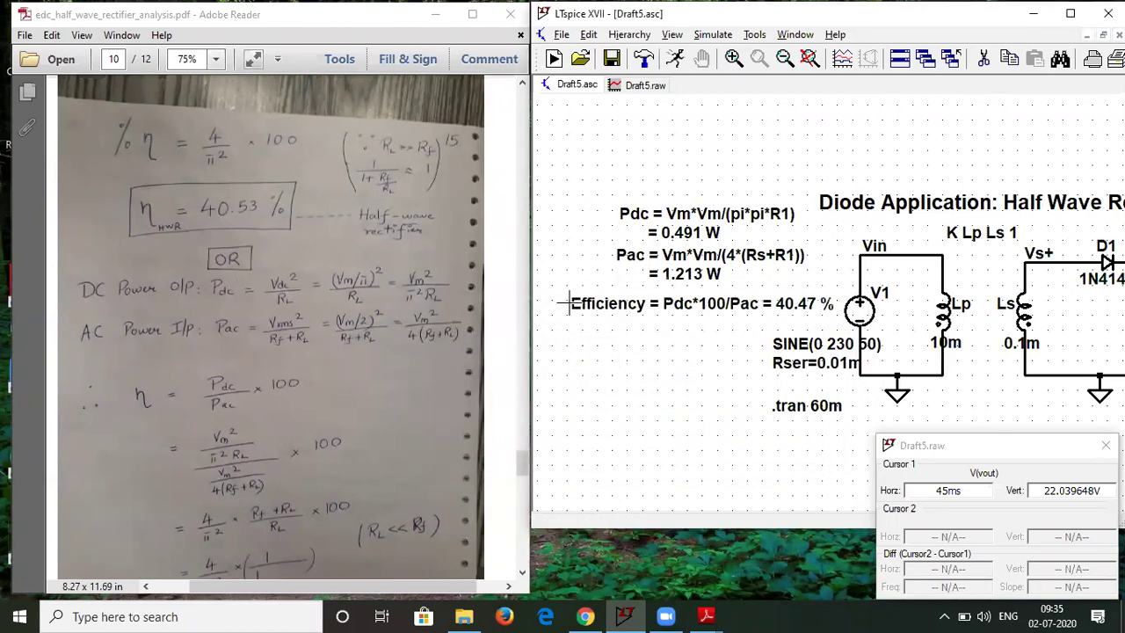
# Step: Split the efficiency comment so that "= 40.47 %" stands on its own second line, and fit the schematic in view
pyautogui.rightClick(685, 307)
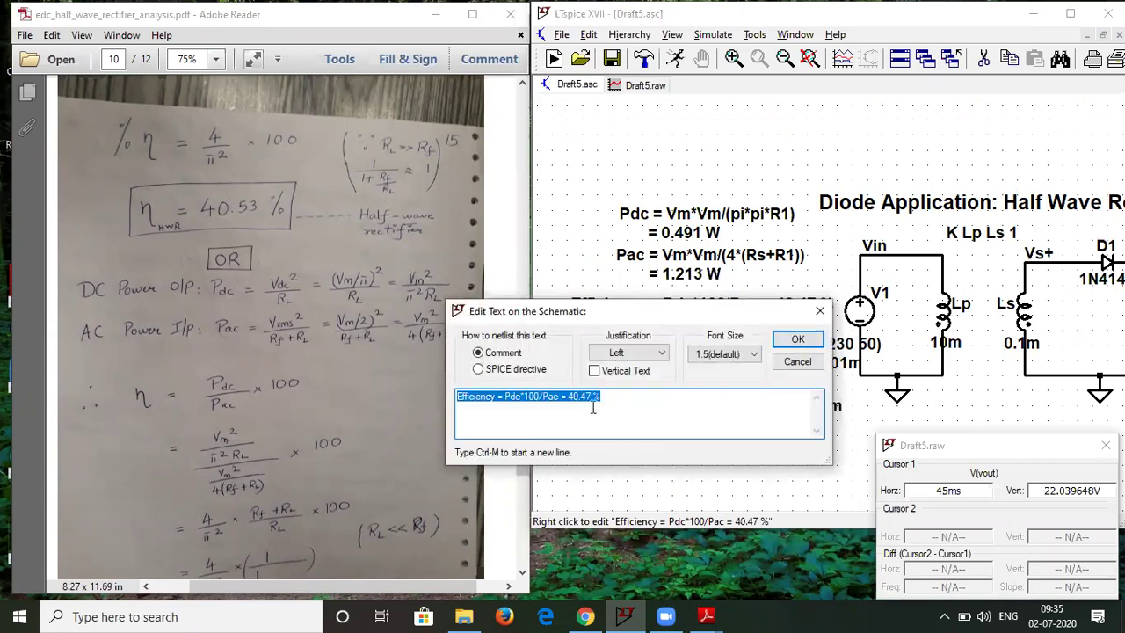
pyautogui.click(567, 397)
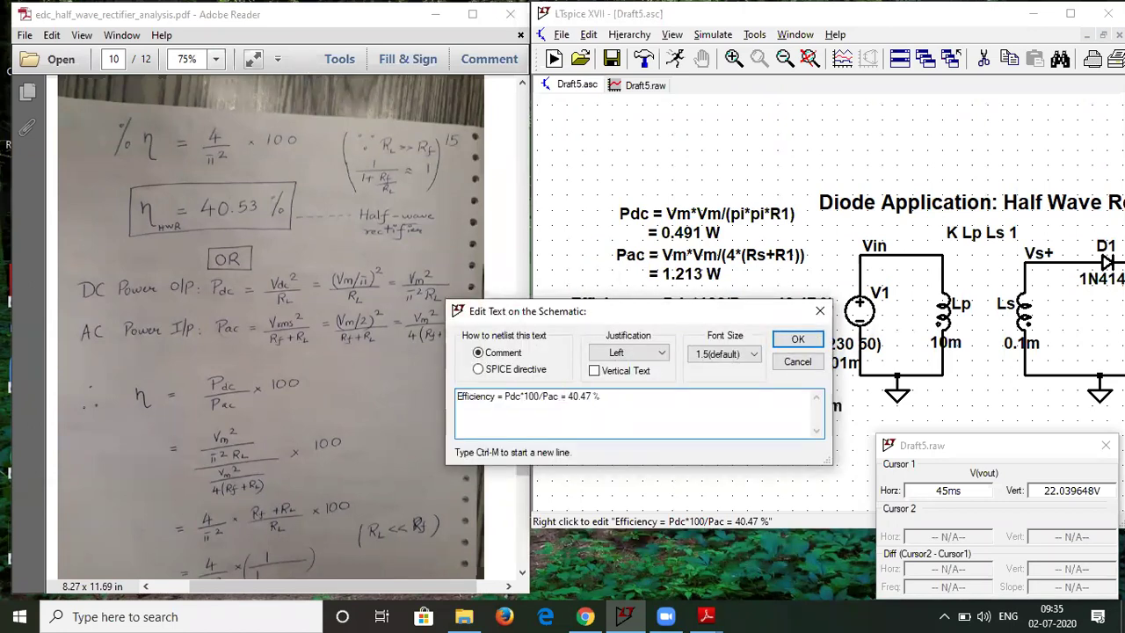
pyautogui.hotkey('ctrl', 'm')
pyautogui.click(797, 339)
pyautogui.click(809, 58)
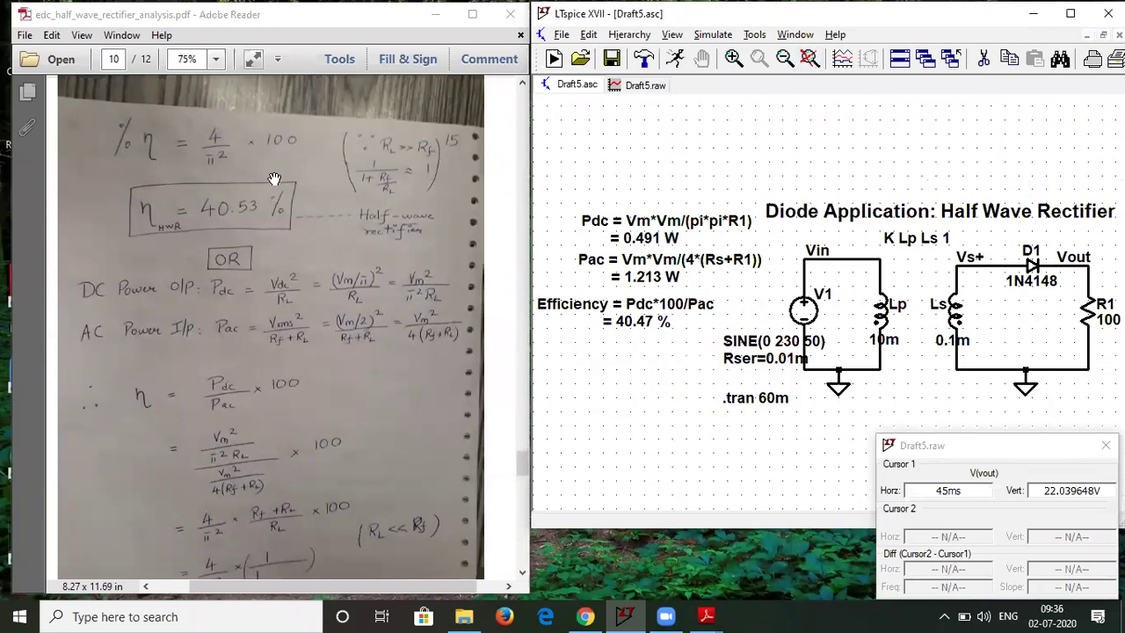
# Step: Compare the schematic's efficiency value with the half-wave rectifier efficiency derivation in the PDF notes
pyautogui.click(153, 339)
pyautogui.scroll(2, 153, 339)
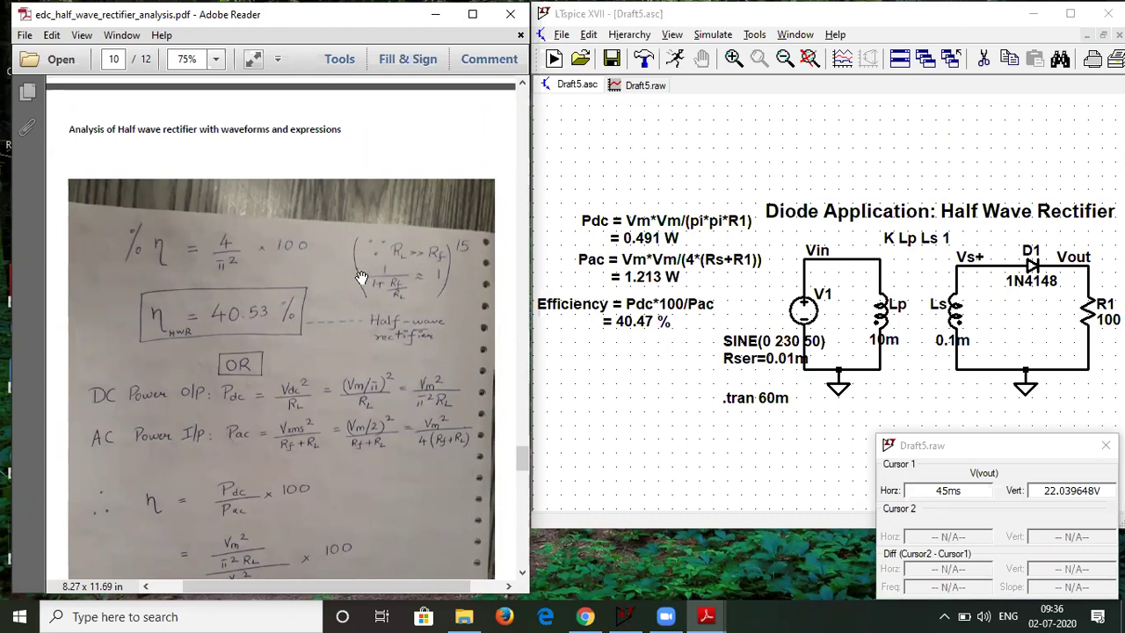
pyautogui.click(808, 59)
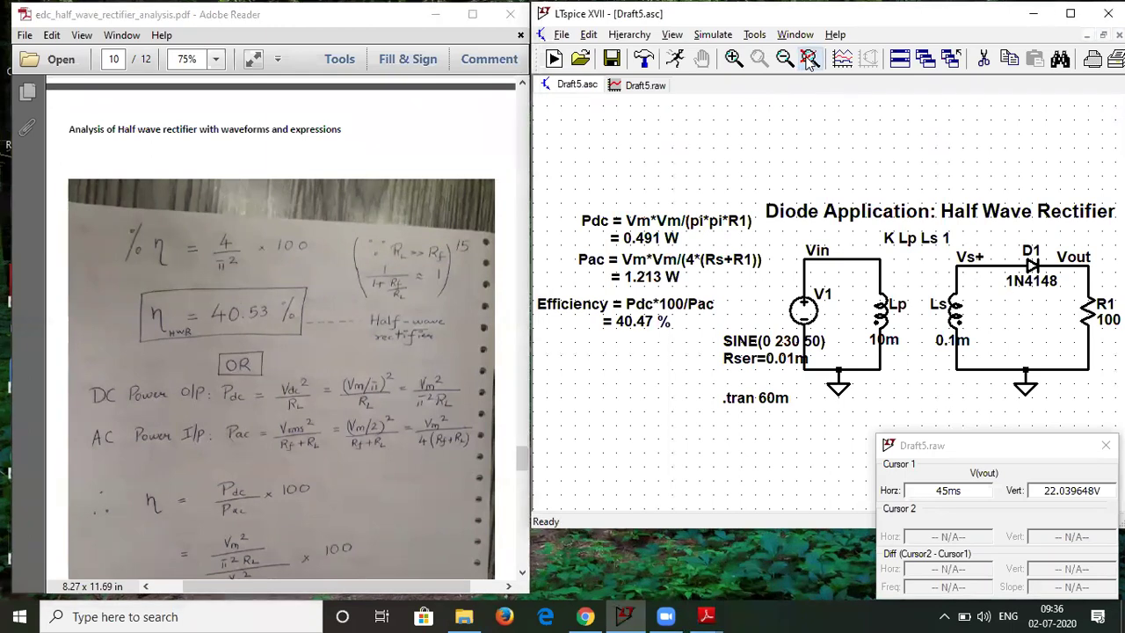
# Step: Maximize the simulator window, examine the waveform plots including the diode voltage V(Vs+,Vout), and return to the schematic
pyautogui.doubleClick(853, 21)
pyautogui.scroll(3, 878, 359)
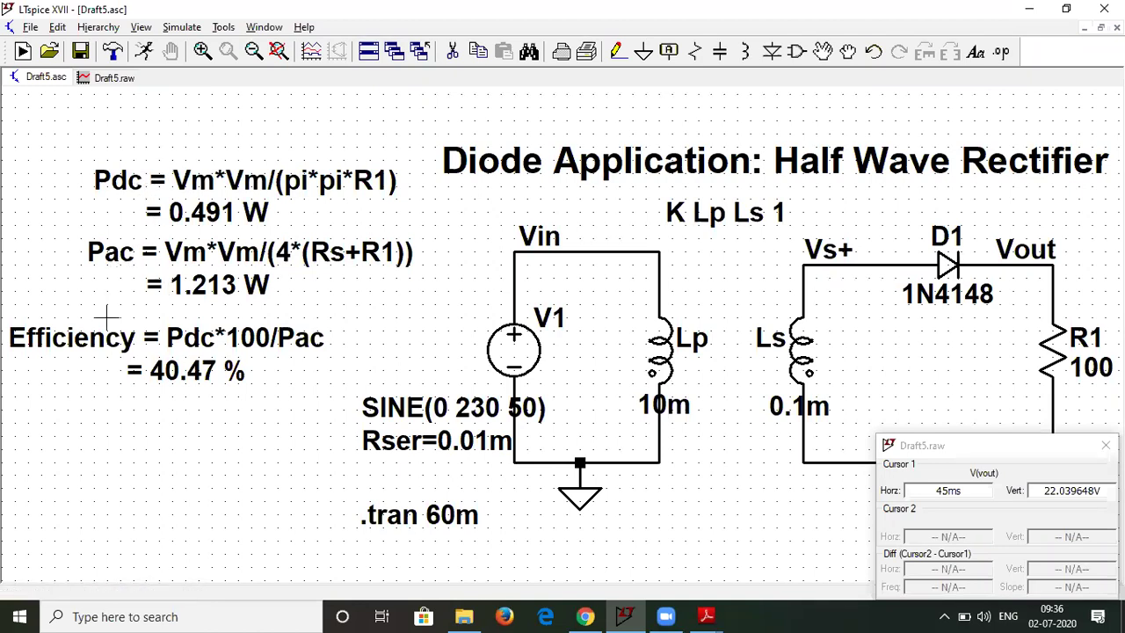
pyautogui.click(116, 78)
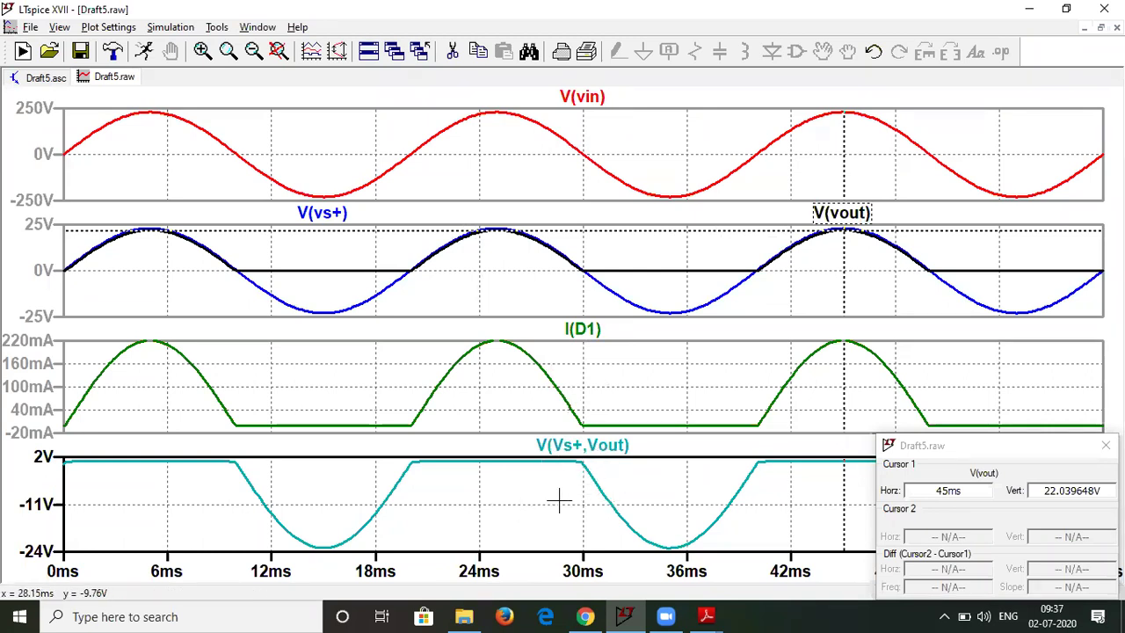
pyautogui.moveTo(26, 79); pyautogui.dragTo(85, 379)
# Step: Start a new comment text for the schematic reading "PIV rating of D1 = Vm ="
pyautogui.rightClick(87, 388)
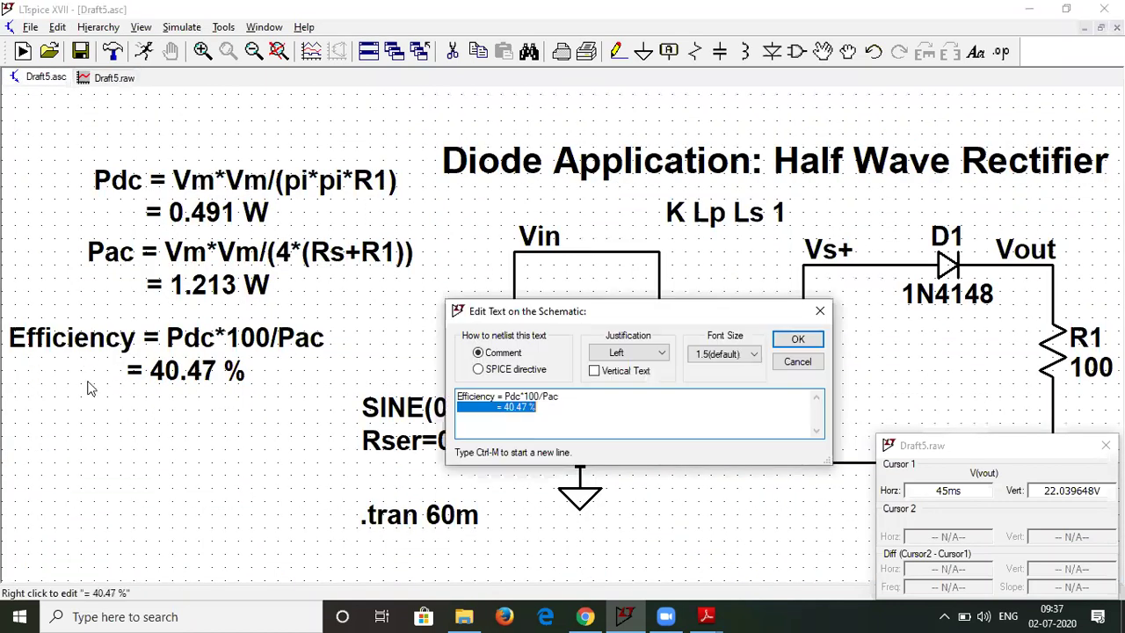
pyautogui.click(796, 339)
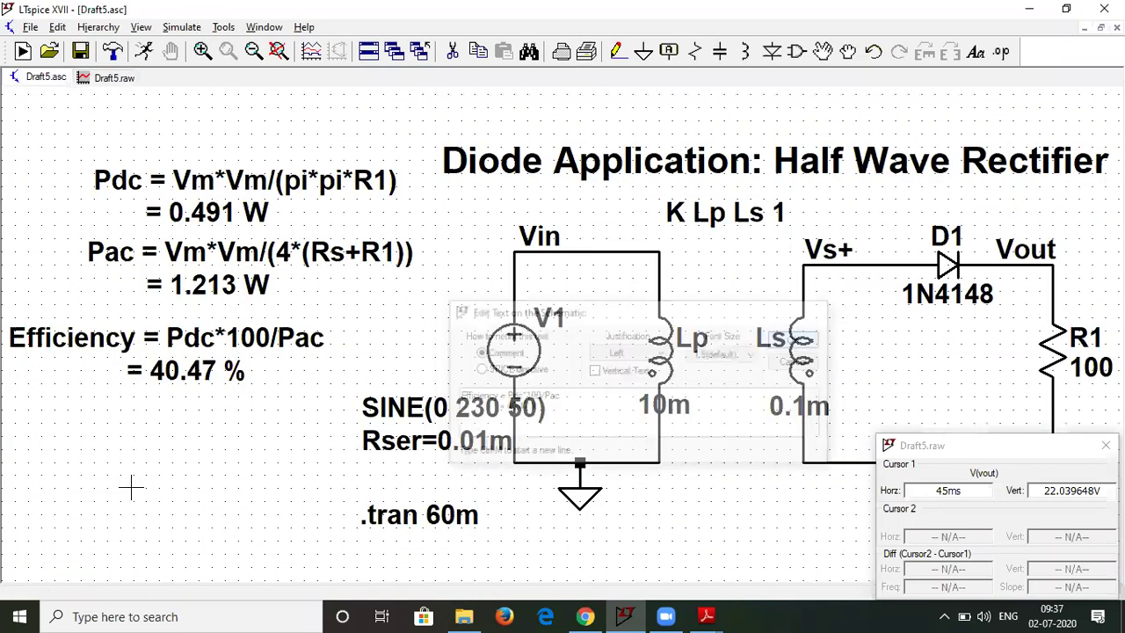
pyautogui.rightClick(131, 489)
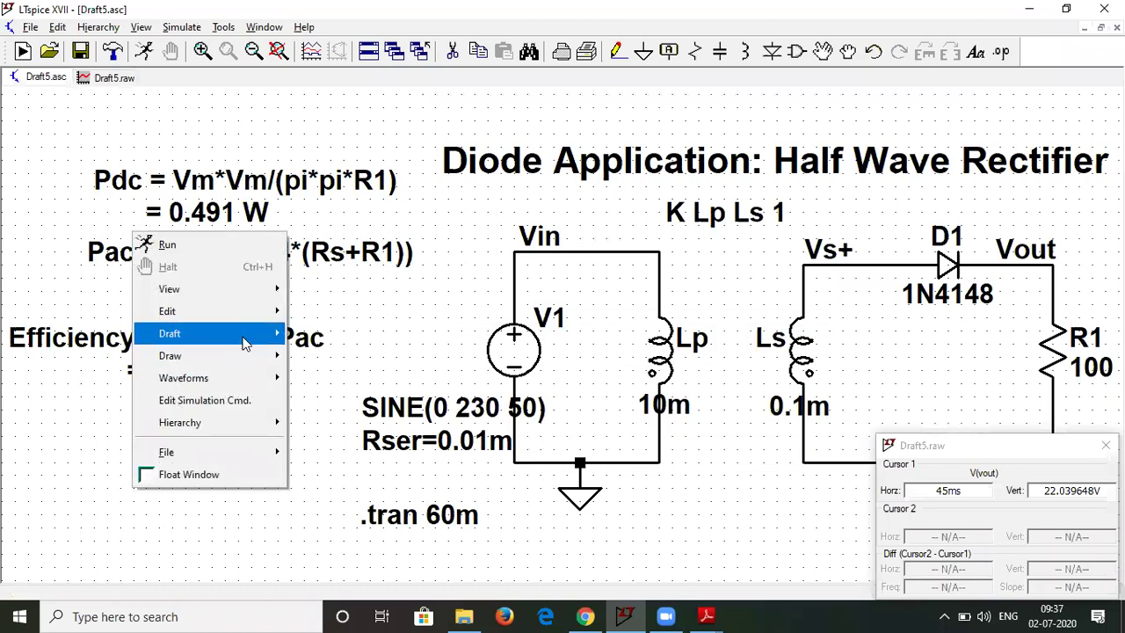
pyautogui.moveTo(245, 343)
pyautogui.click(325, 420)
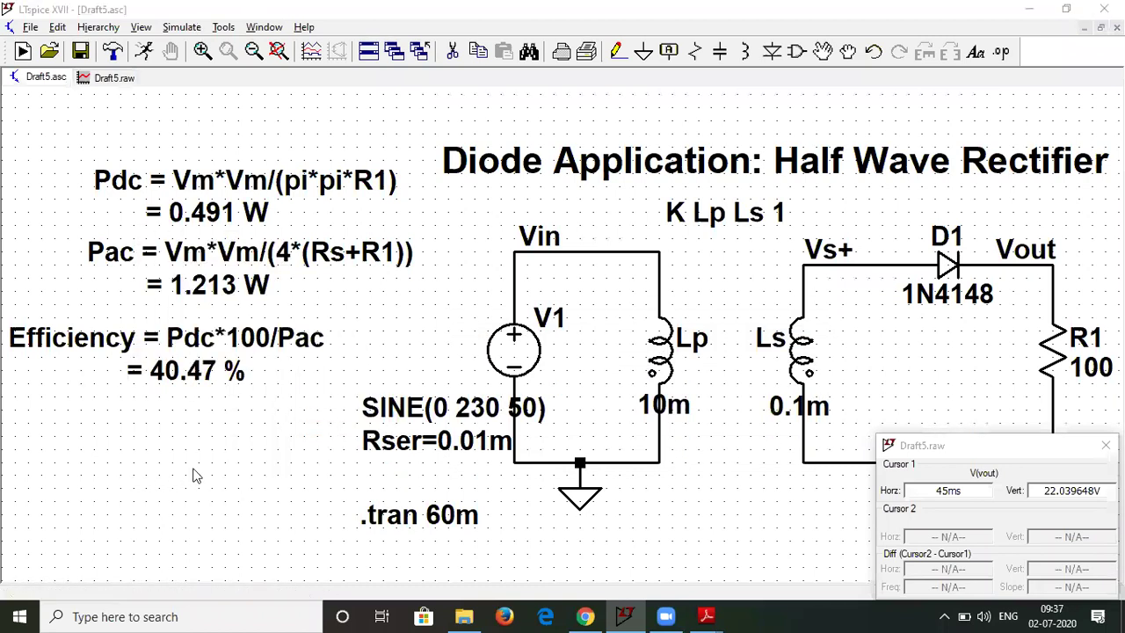
pyautogui.write('PIV')
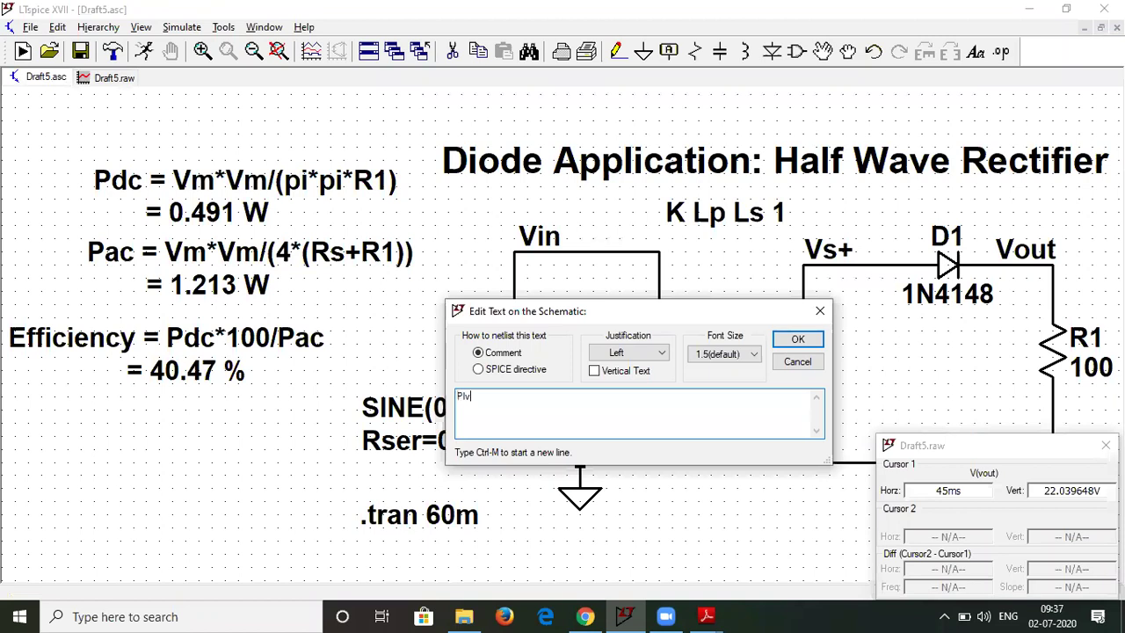
pyautogui.write(' rating of D1 = Vm =')
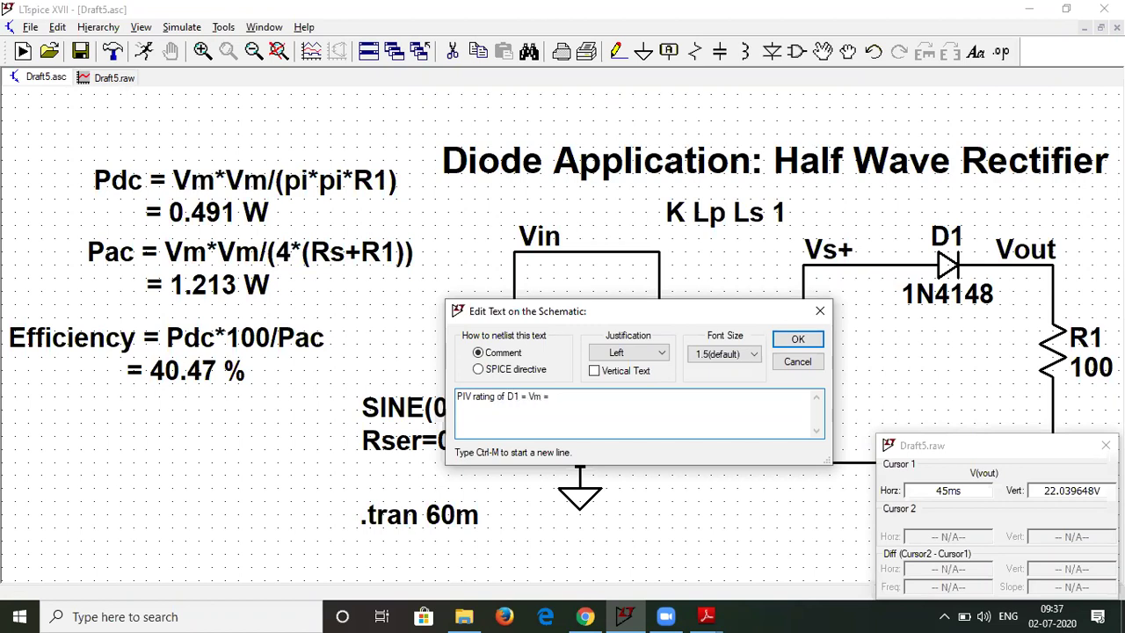
# Step: Change the PIV comment to "-Vm" with the second line "= -22.99 V" and place it below the efficiency comment
pyautogui.click(528, 397)
pyautogui.write('-')
pyautogui.press('End')
pyautogui.write('-22.99 V')
pyautogui.click(546, 395)
pyautogui.hotkey('ctrl', 'm')
pyautogui.click(795, 339)
pyautogui.click(37, 411)
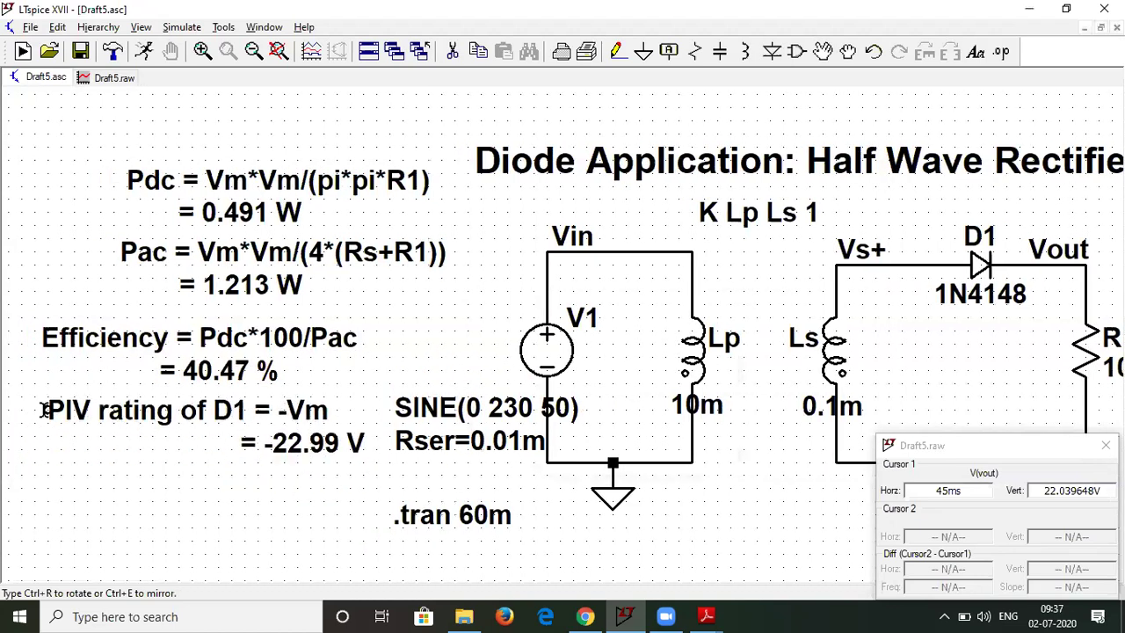
pyautogui.click(278, 51)
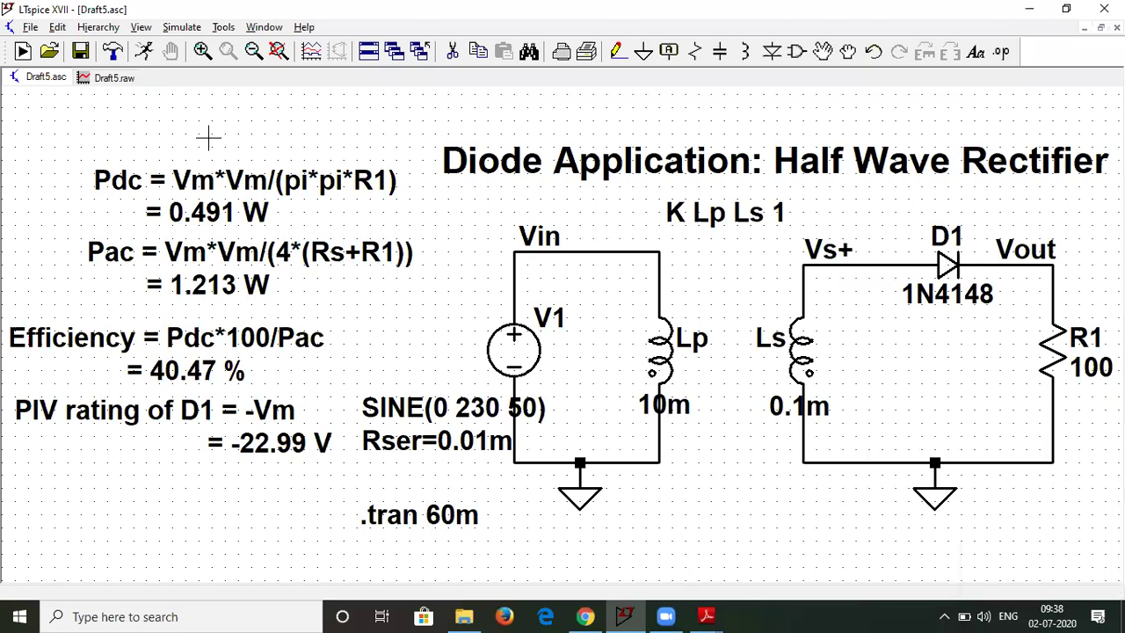
pyautogui.click(251, 53)
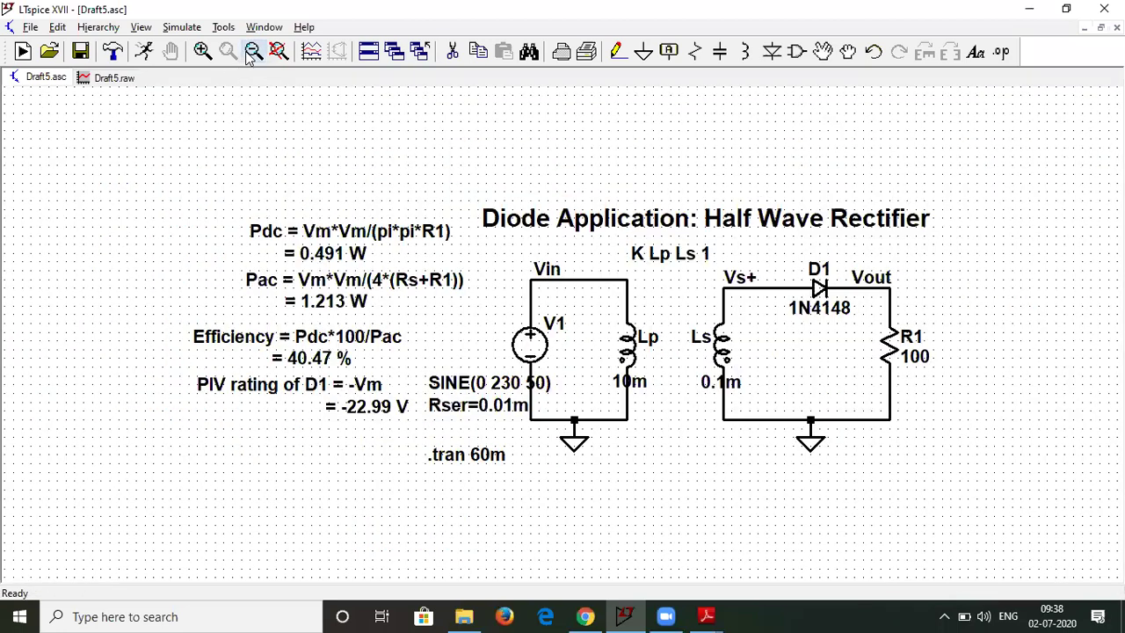
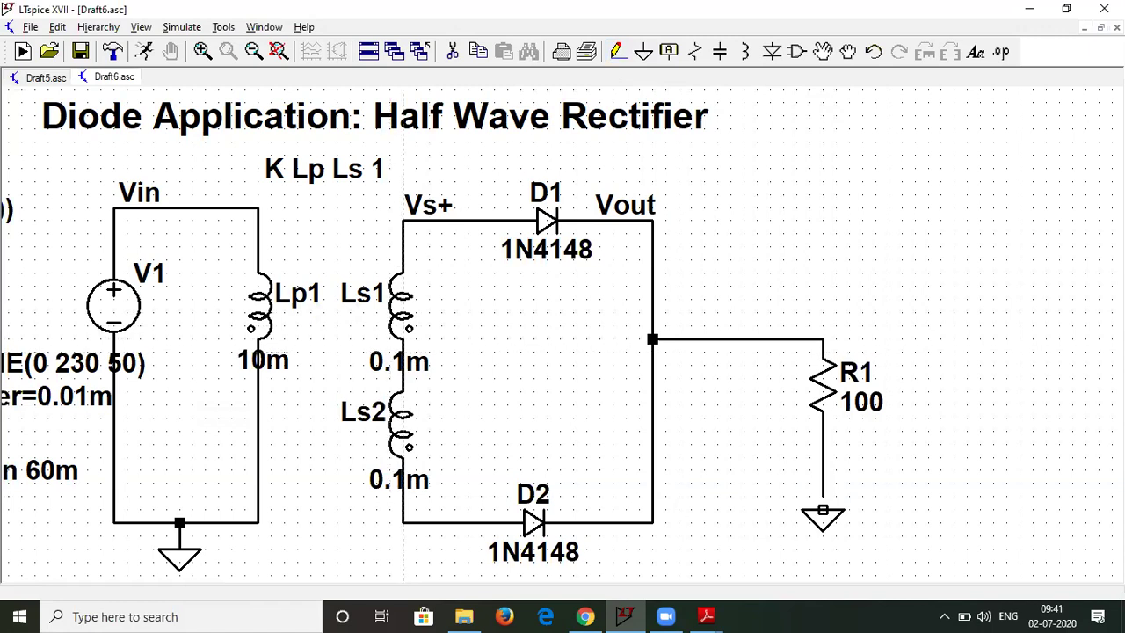
# Step: Wire a center tap out from the node between Ls1 and Ls2 and attach a ground symbol to its end
pyautogui.click(495, 364)
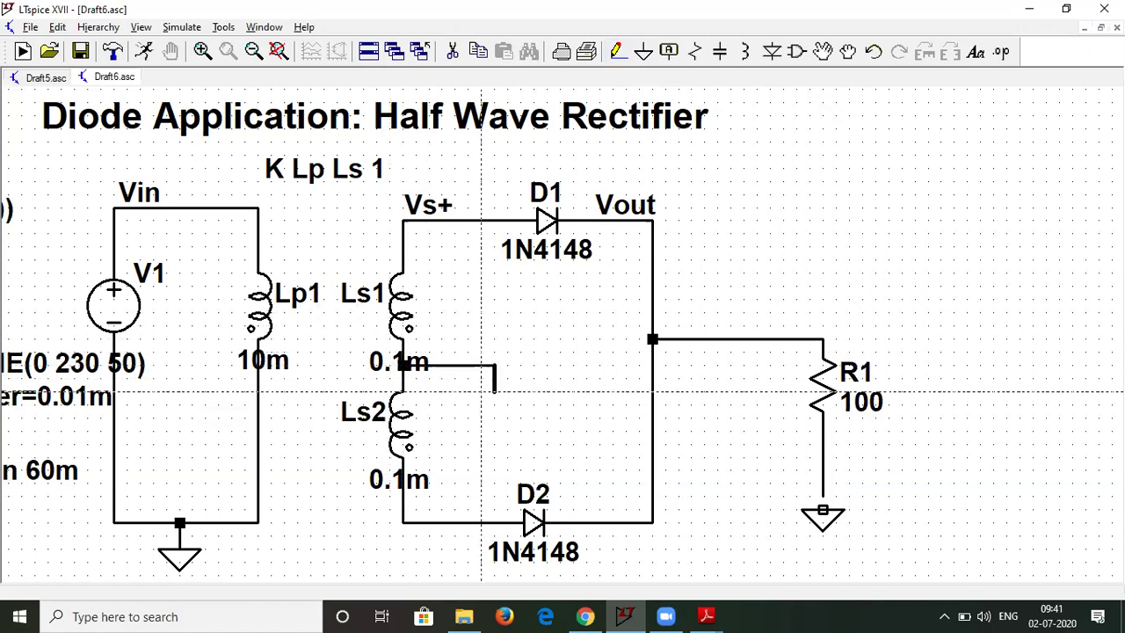
pyautogui.click(492, 391)
pyautogui.press('Escape')
pyautogui.click(643, 51)
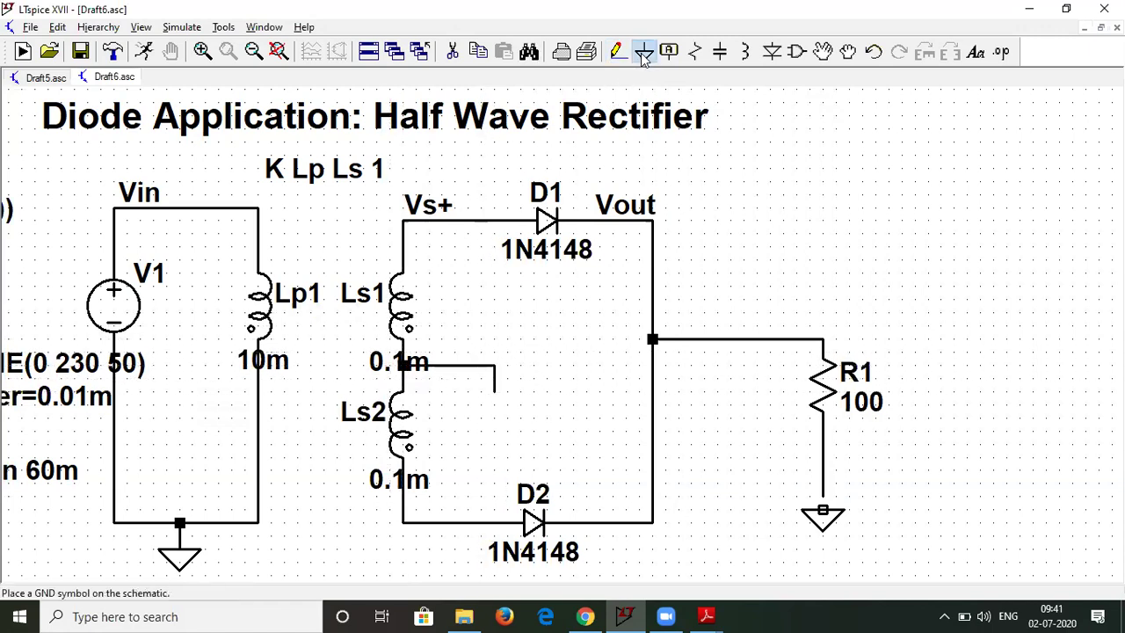
pyautogui.click(495, 391)
pyautogui.press('Escape')
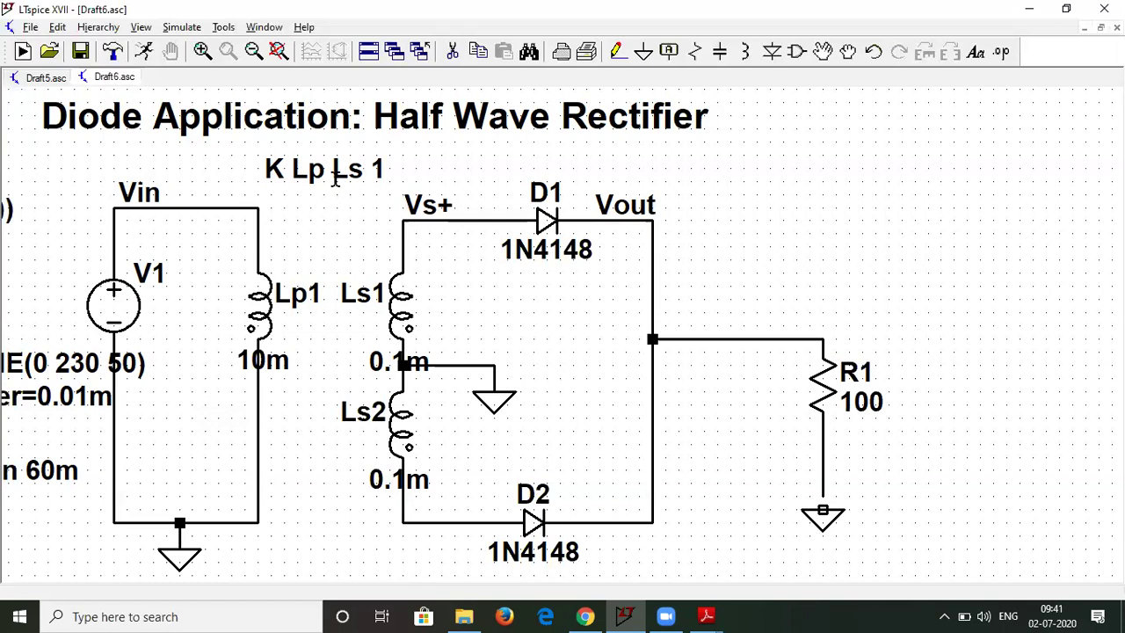
# Step: Edit the coupling directive to read "K Lp1 Ls1 Ls2 1"
pyautogui.rightClick(318, 173)
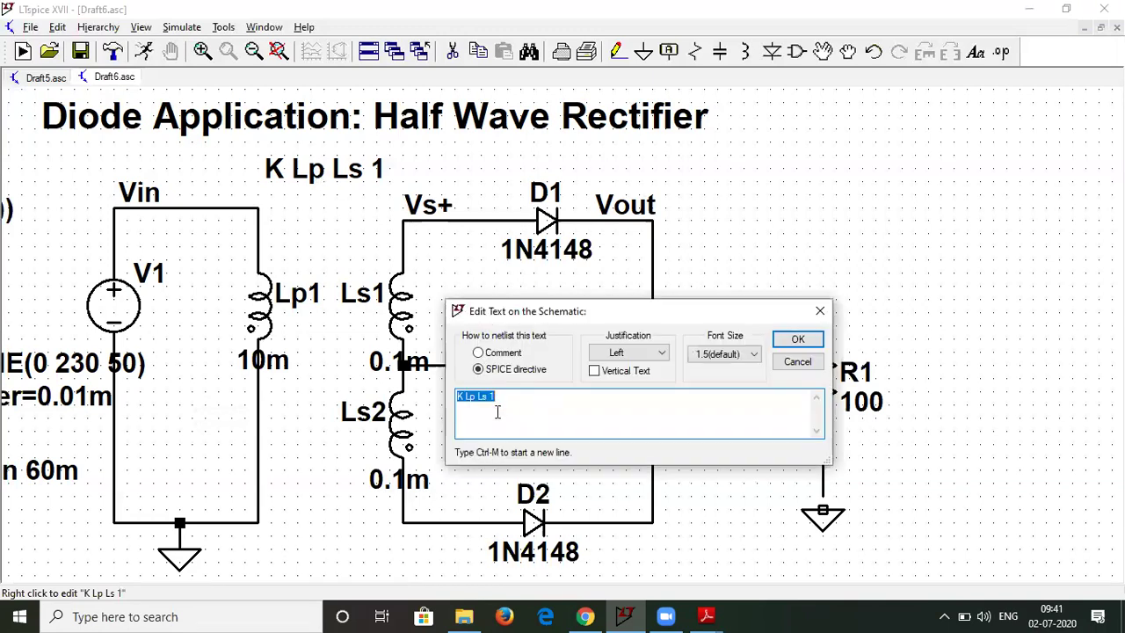
pyautogui.click(472, 397)
pyautogui.write('1')
pyautogui.click(797, 340)
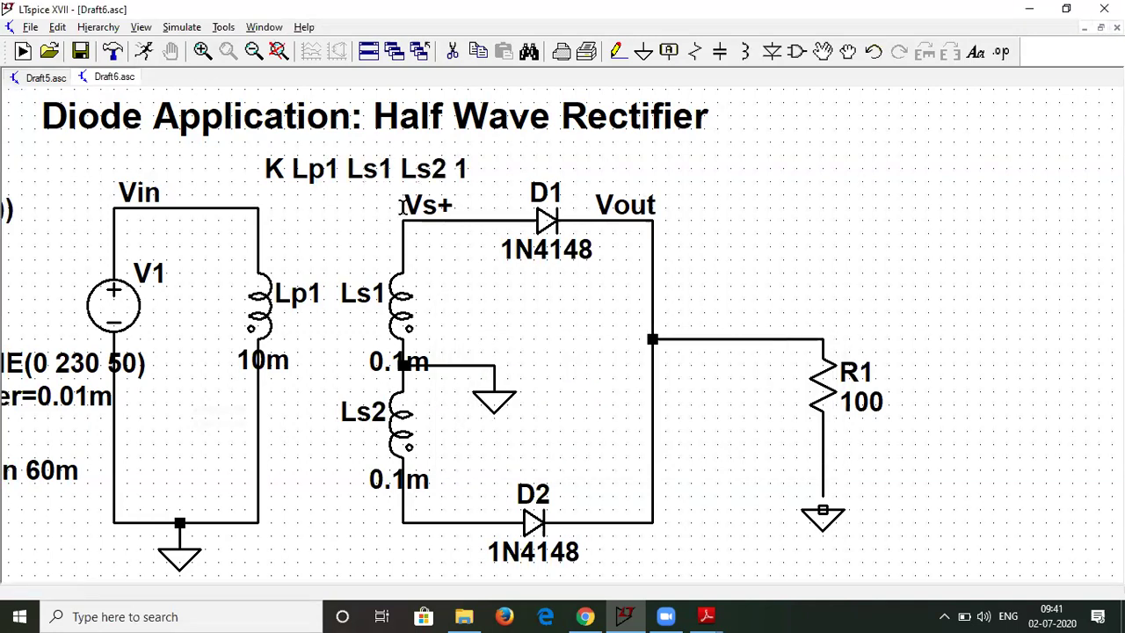
# Step: Move the coupling directive slightly up and to the left, so it sits centered above the transformer
pyautogui.click(452, 51)
pyautogui.click(823, 50)
pyautogui.click(406, 171)
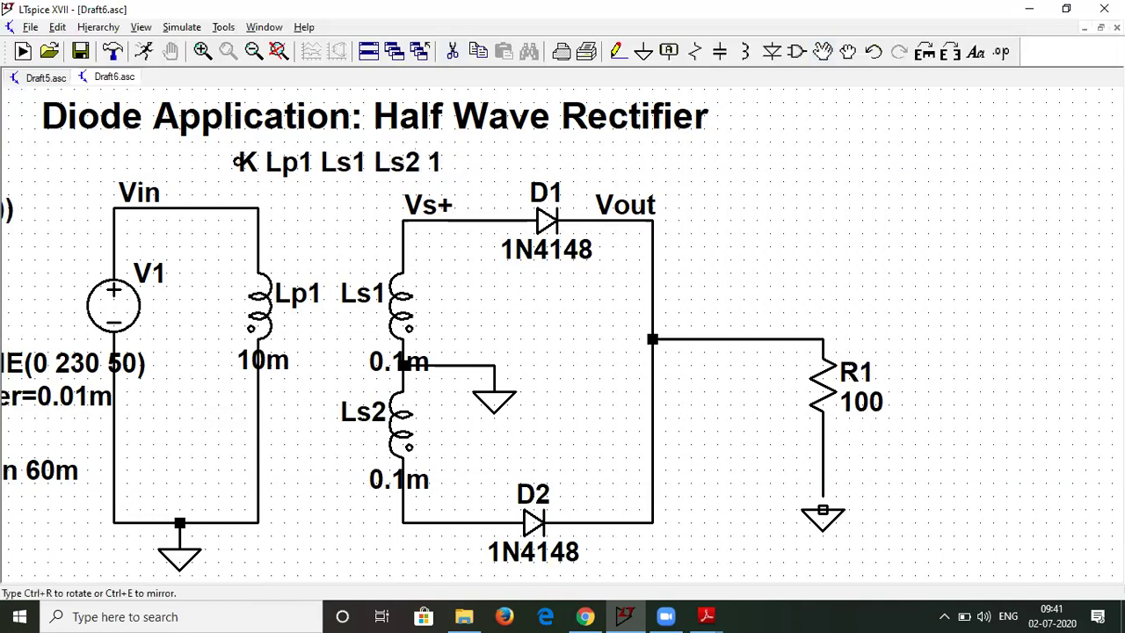
pyautogui.click(376, 172)
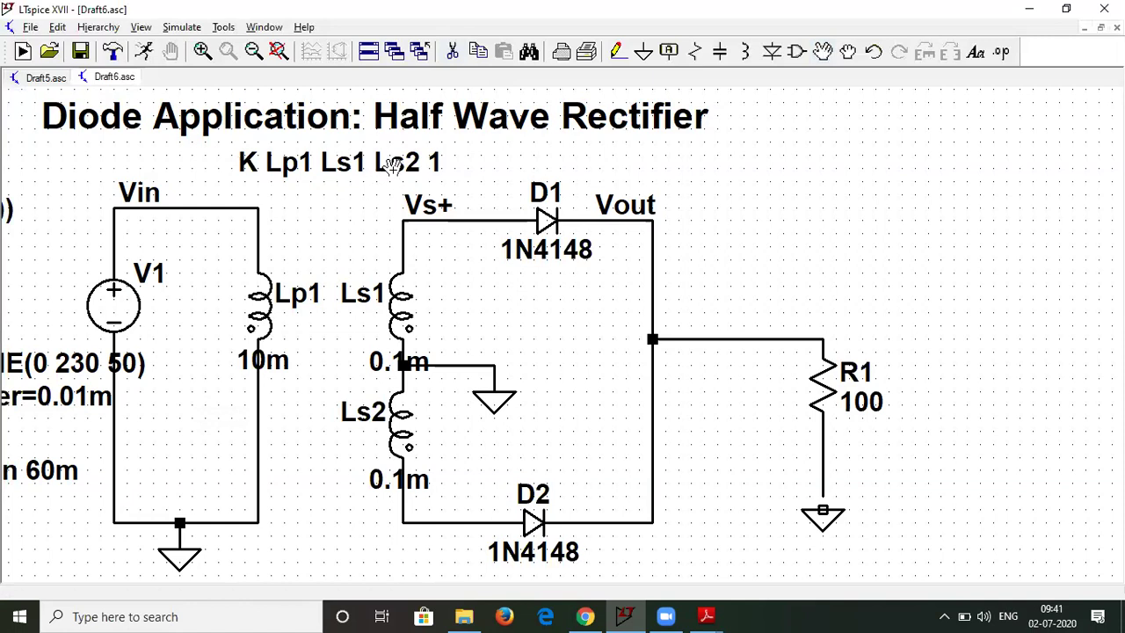
# Step: Move the ground symbol below R1 up onto the open end of the resistor's wire
pyautogui.click(824, 54)
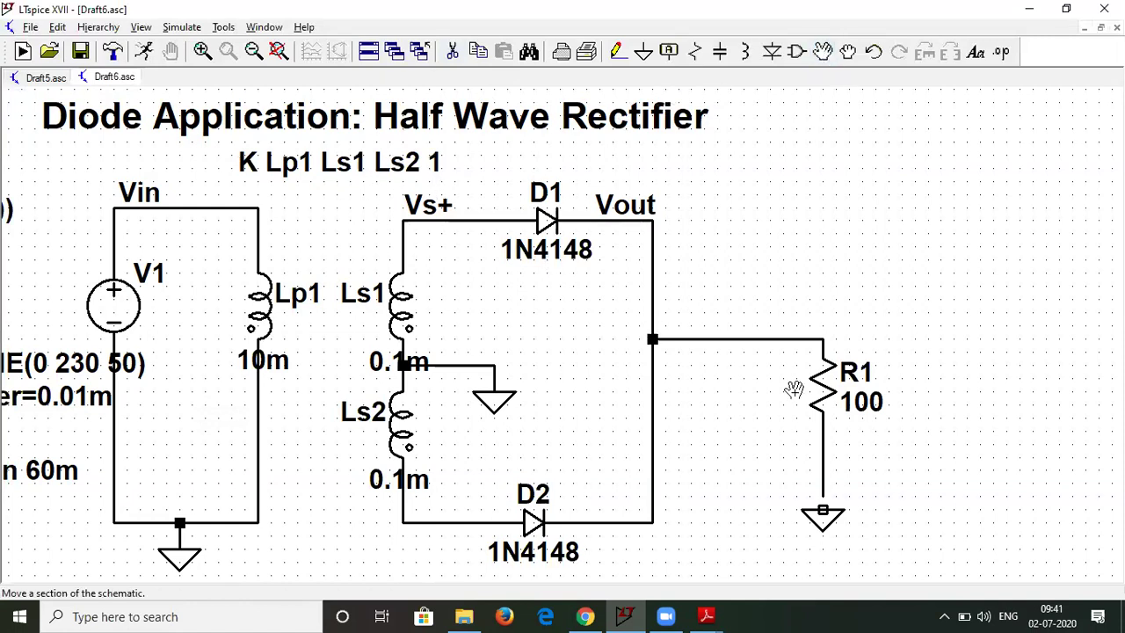
pyautogui.click(813, 515)
pyautogui.click(822, 497)
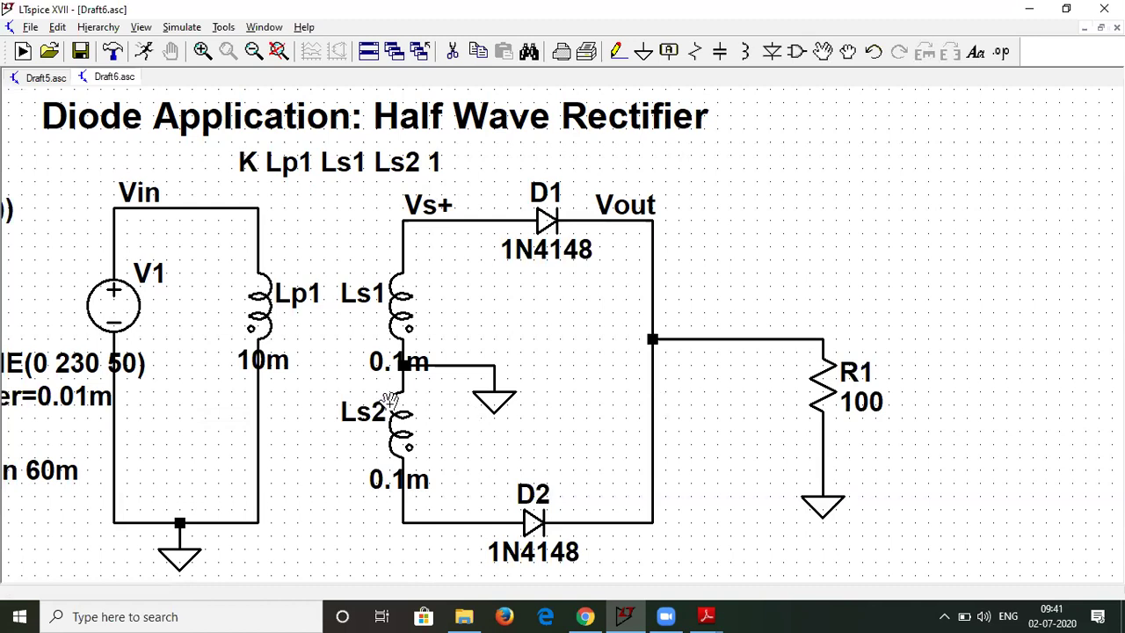
# Step: Shift the 0.1m value labels of Ls1 and Ls2 slightly to the left
pyautogui.click(392, 356)
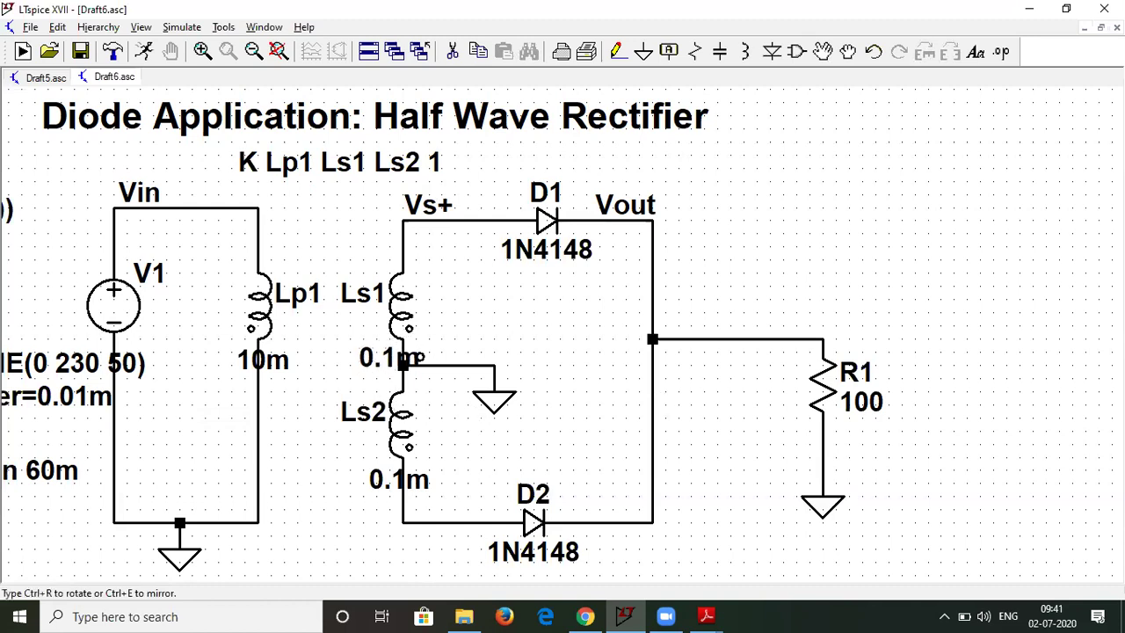
pyautogui.click(390, 354)
pyautogui.click(397, 477)
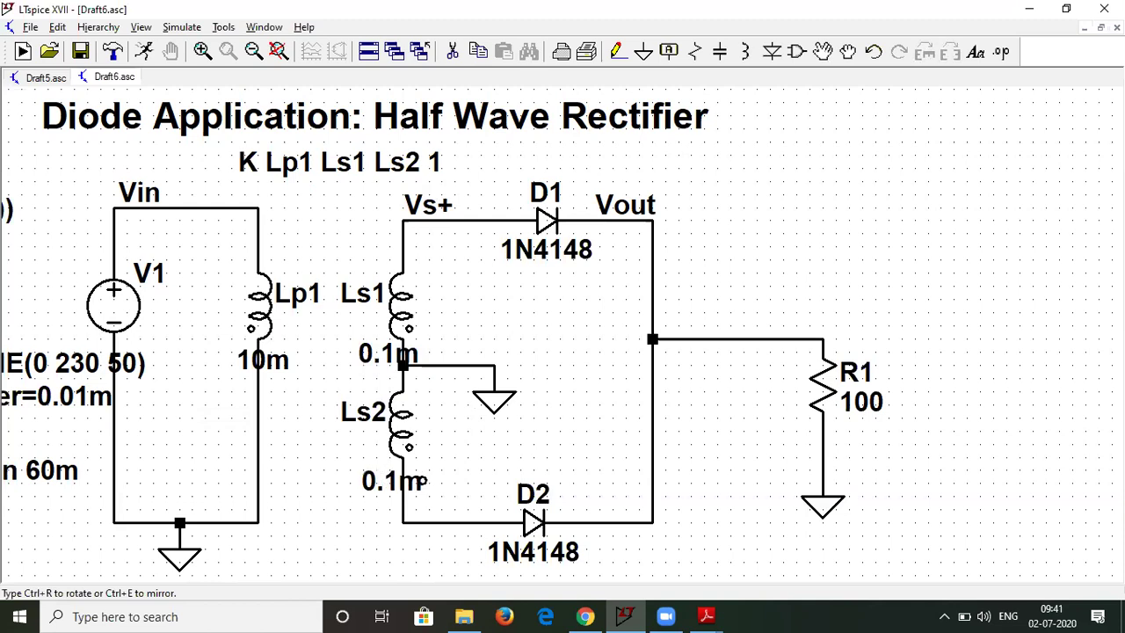
pyautogui.click(389, 480)
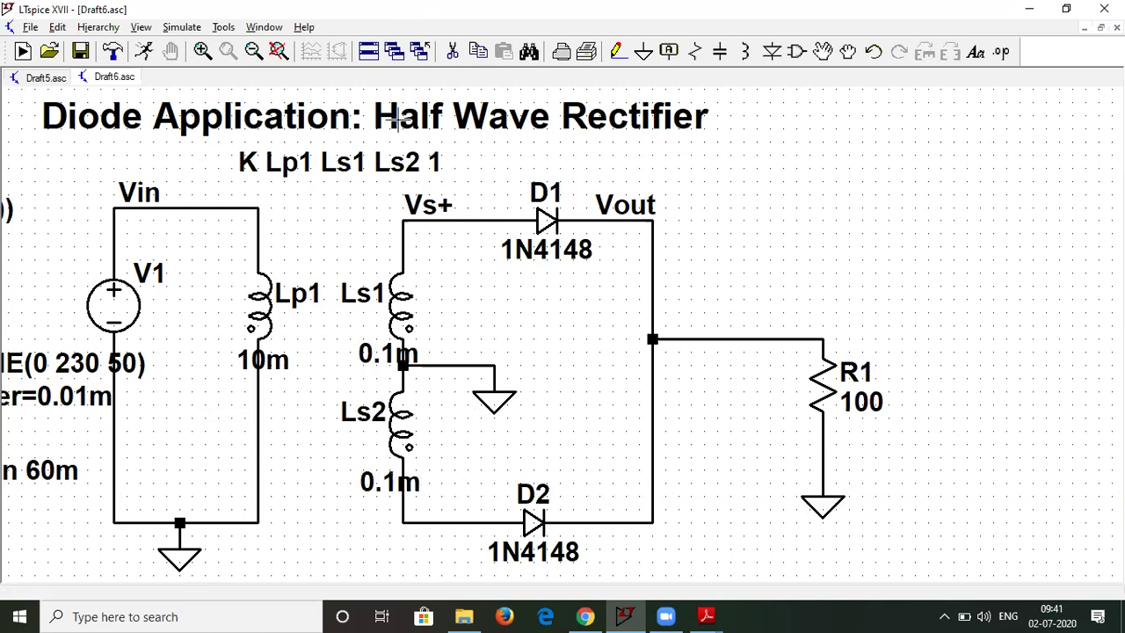
# Step: Change the schematic title to "Diode Application: Full Wave Center Tap Rectifier" and fit the whole schematic in view
pyautogui.rightClick(401, 118)
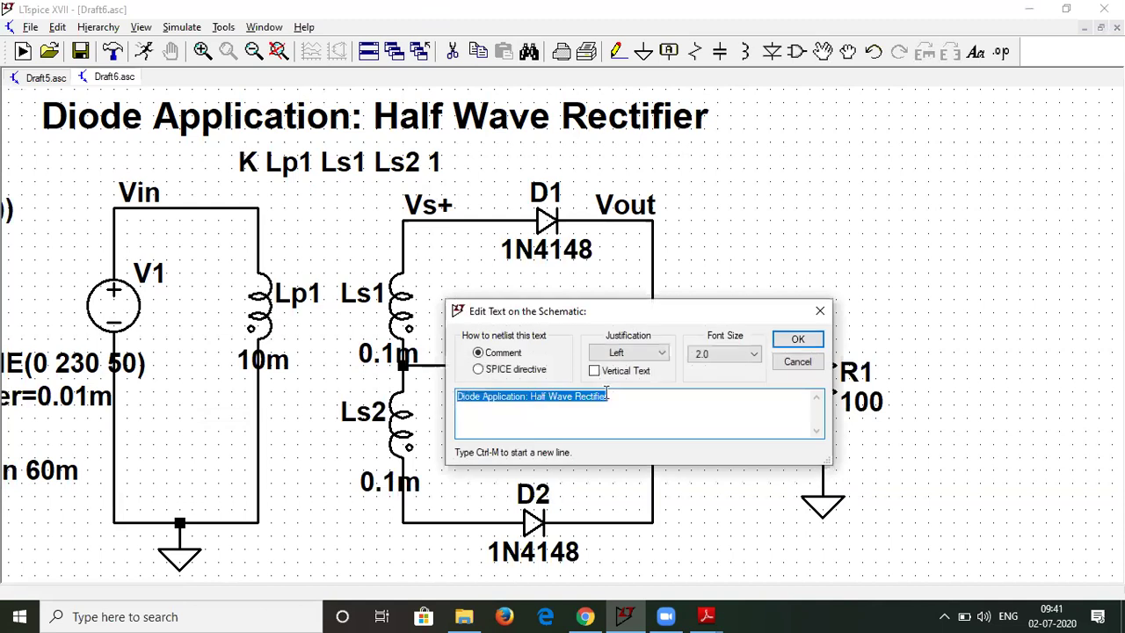
pyautogui.click(547, 397)
pyautogui.press('BackSpace')
pyautogui.press('BackSpace')
pyautogui.press('BackSpace')
pyautogui.press('BackSpace')
pyautogui.write('F')
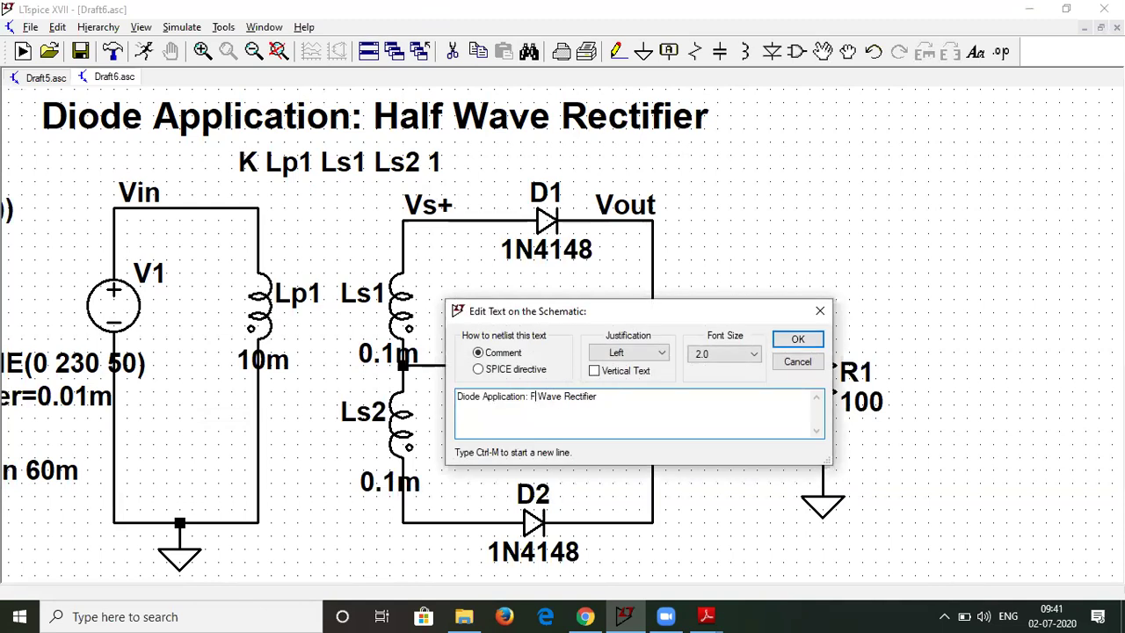
pyautogui.write('ull ')
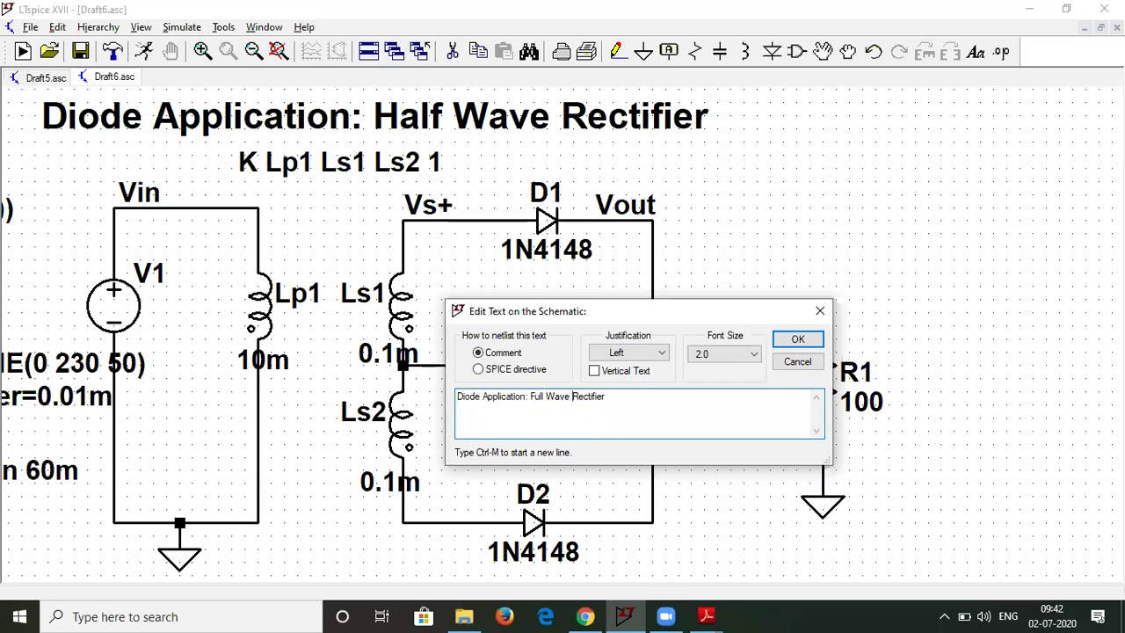
pyautogui.write('/center')
pyautogui.press('BackSpace')
pyautogui.press('BackSpace')
pyautogui.press('BackSpace')
pyautogui.press('BackSpace')
pyautogui.press('BackSpace')
pyautogui.press('BackSpace')
pyautogui.press('BackSpace')
pyautogui.write('Center Tap')
pyautogui.press('Return')
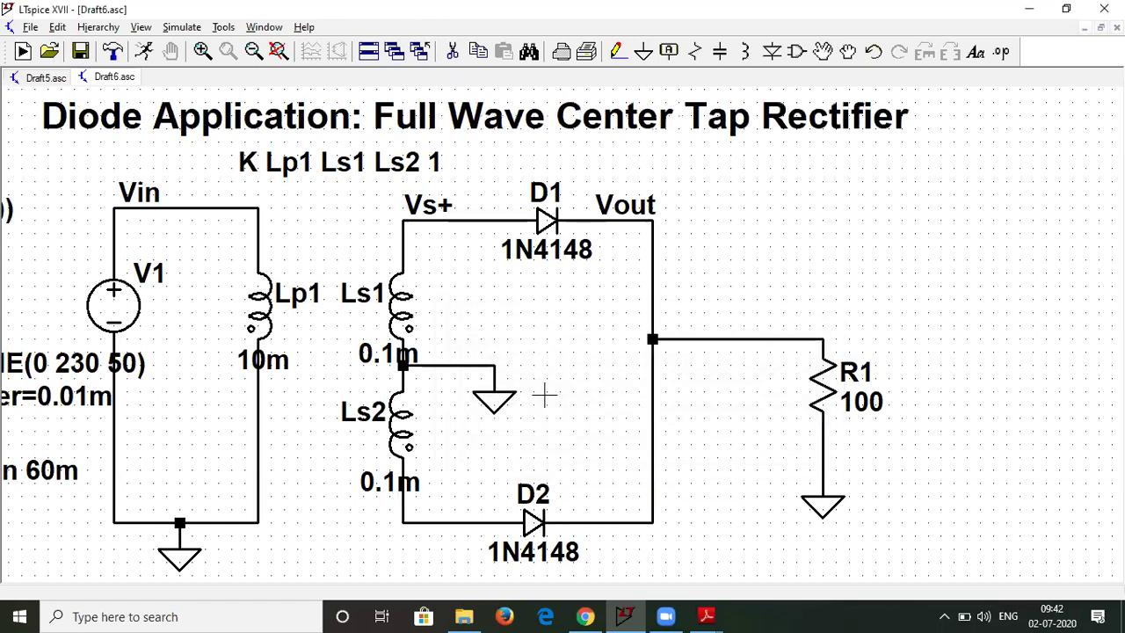
pyautogui.click(283, 51)
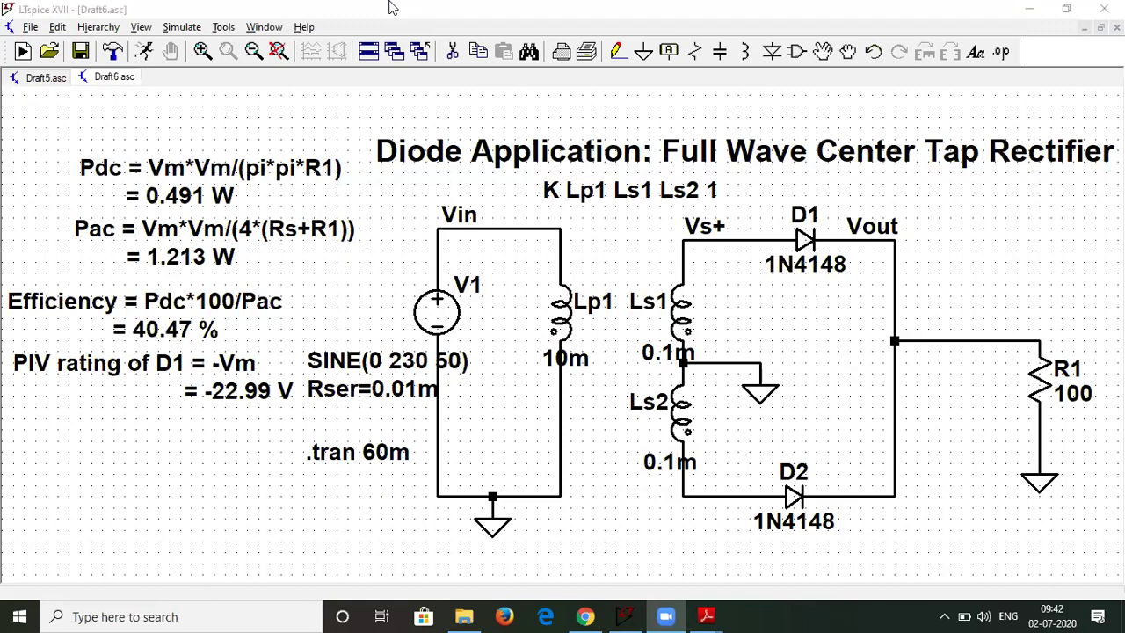
# Step: Open edc_full_wave_center_tap_rectifier_working.pdf from File Explorer and place it side by side with the restored LTspice window
pyautogui.doubleClick(321, 8)
pyautogui.click(509, 15)
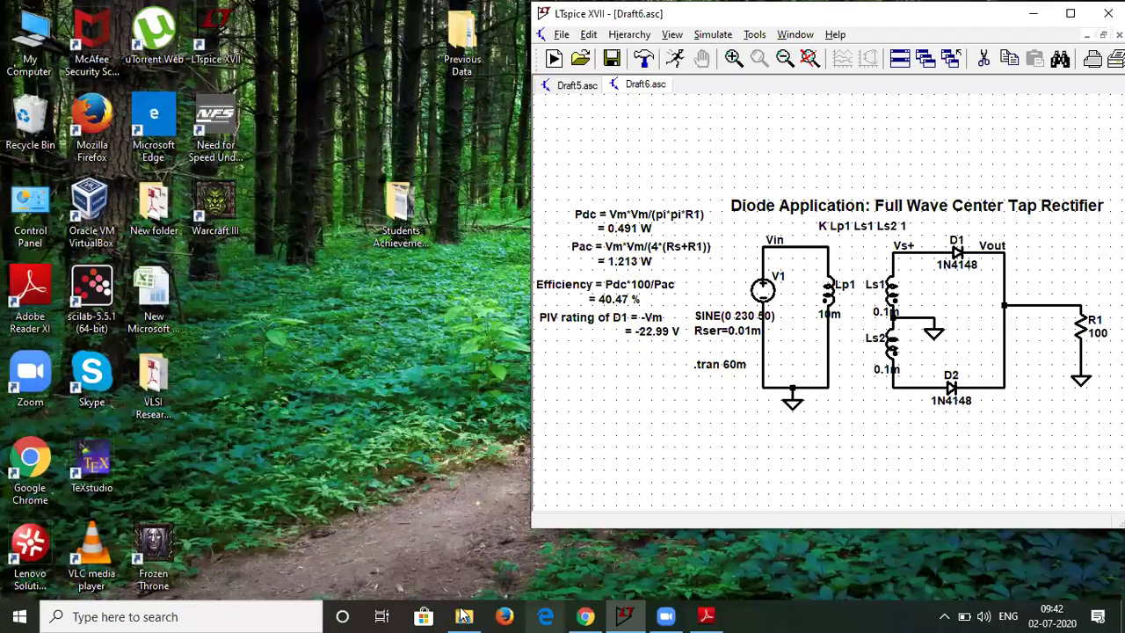
pyautogui.click(464, 616)
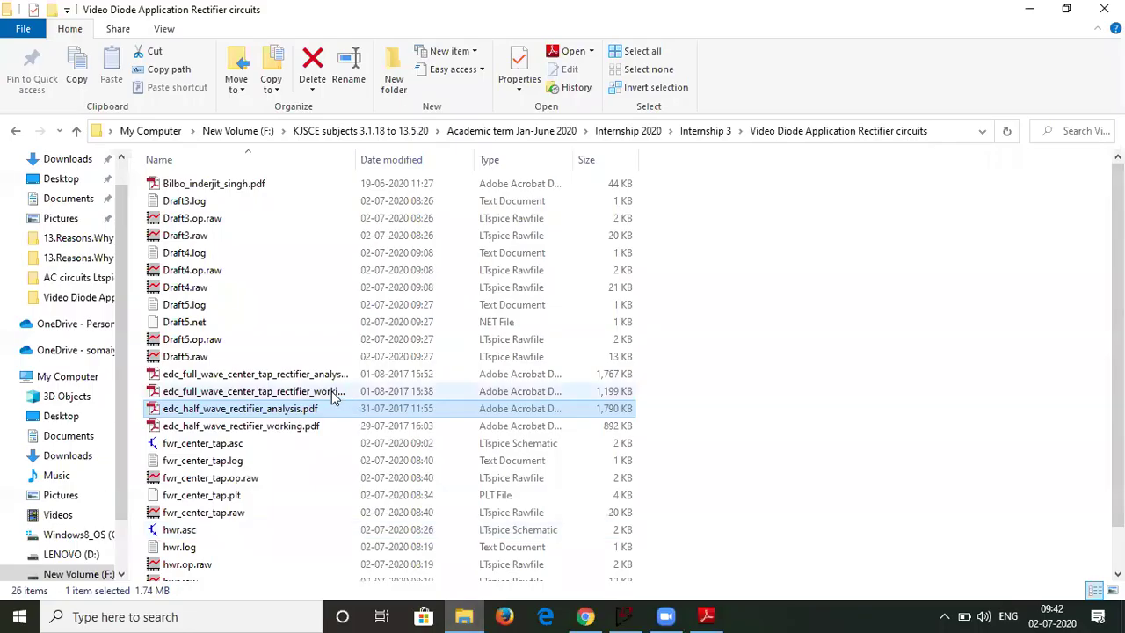
pyautogui.doubleClick(331, 391)
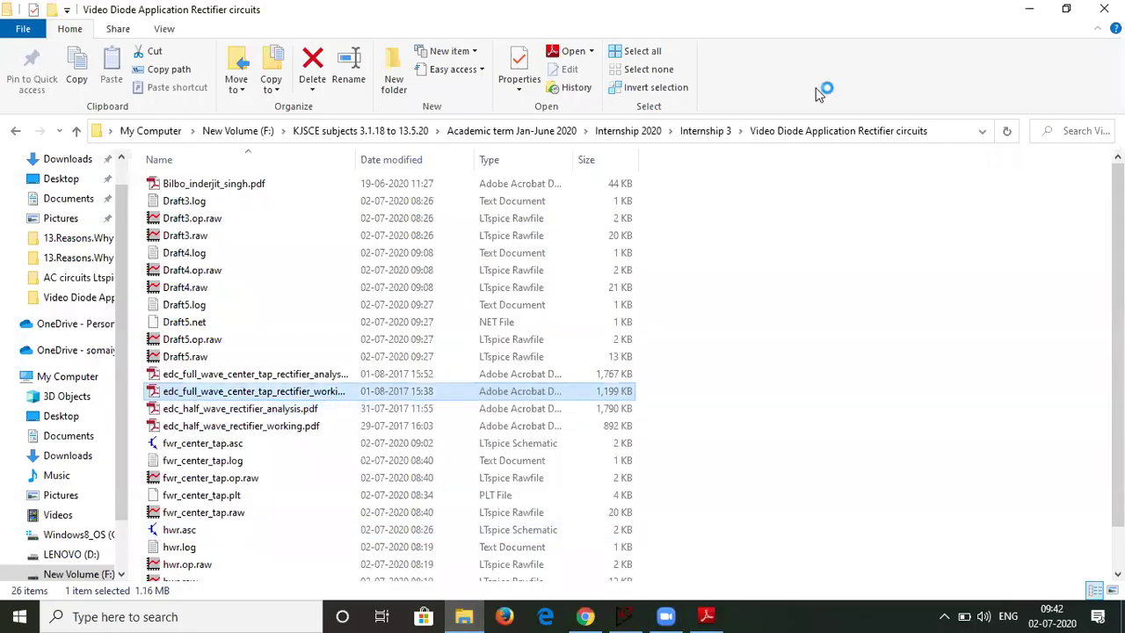
pyautogui.click(1027, 9)
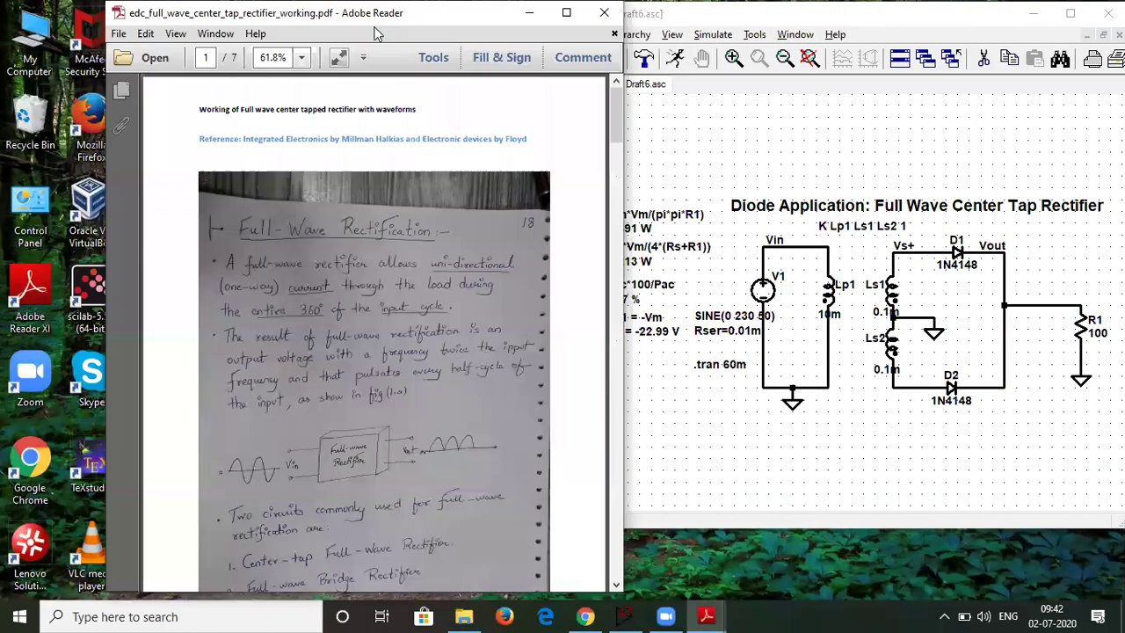
pyautogui.moveTo(378, 21); pyautogui.dragTo(266, 30)
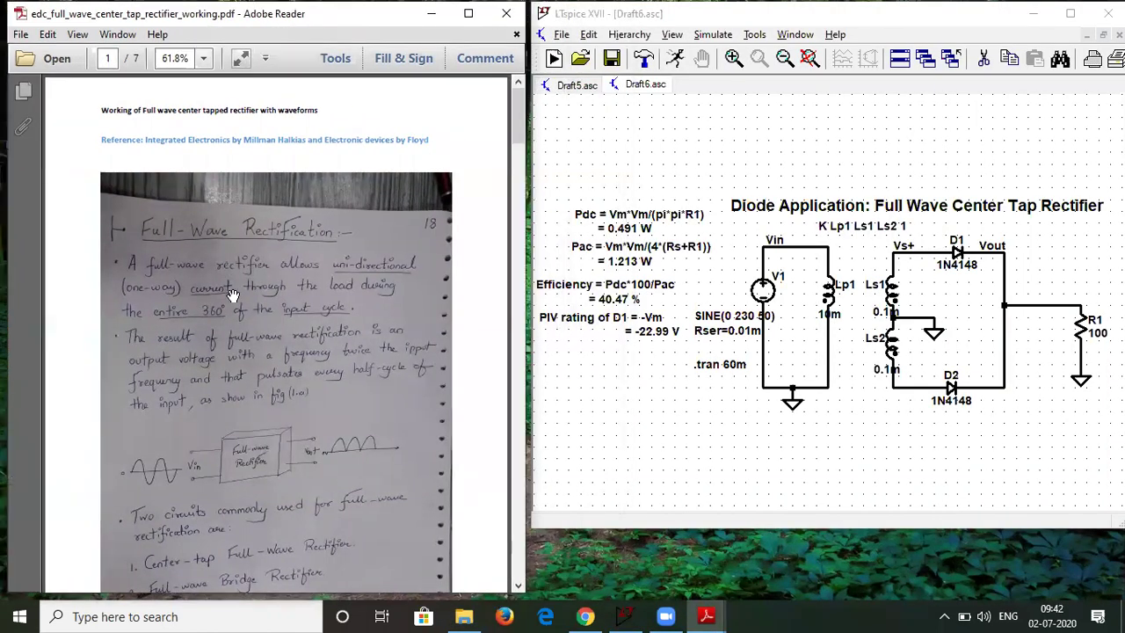
# Step: Show the center-tapped full-wave rectifier figure on page 2 at 100% and enlarge the LTspice window beside it for comparison
pyautogui.scroll(-5, 253, 356)
pyautogui.scroll(-8, 255, 355)
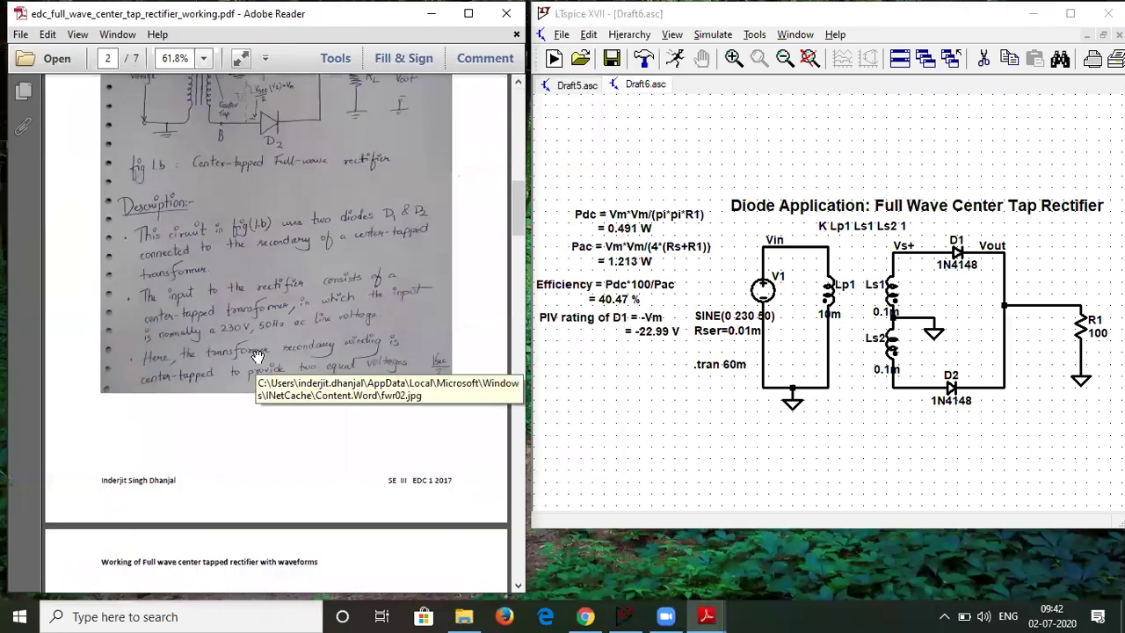
pyautogui.keyDown('ctrl'); pyautogui.scroll(3, 258, 356); pyautogui.keyUp('ctrl')
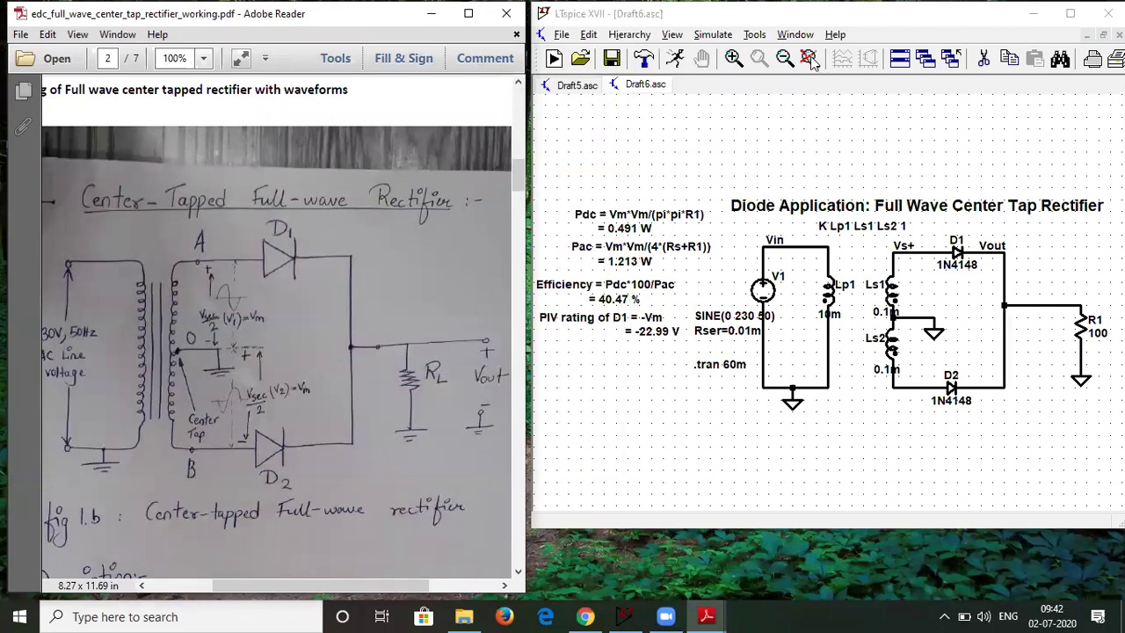
pyautogui.click(544, 488)
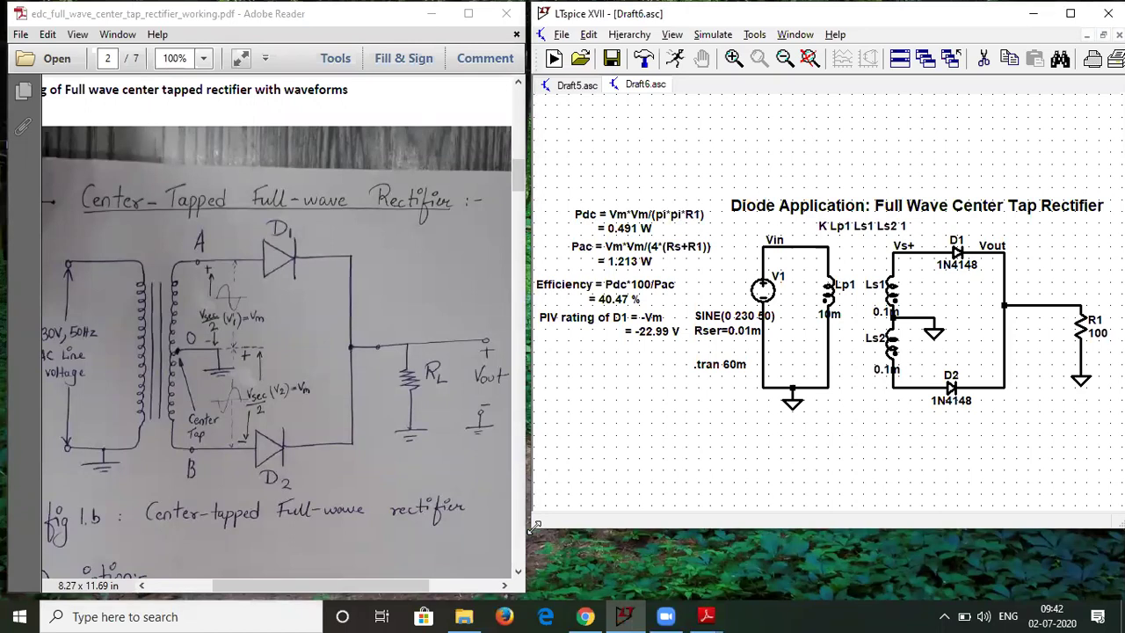
pyautogui.moveTo(534, 525); pyautogui.dragTo(518, 576)
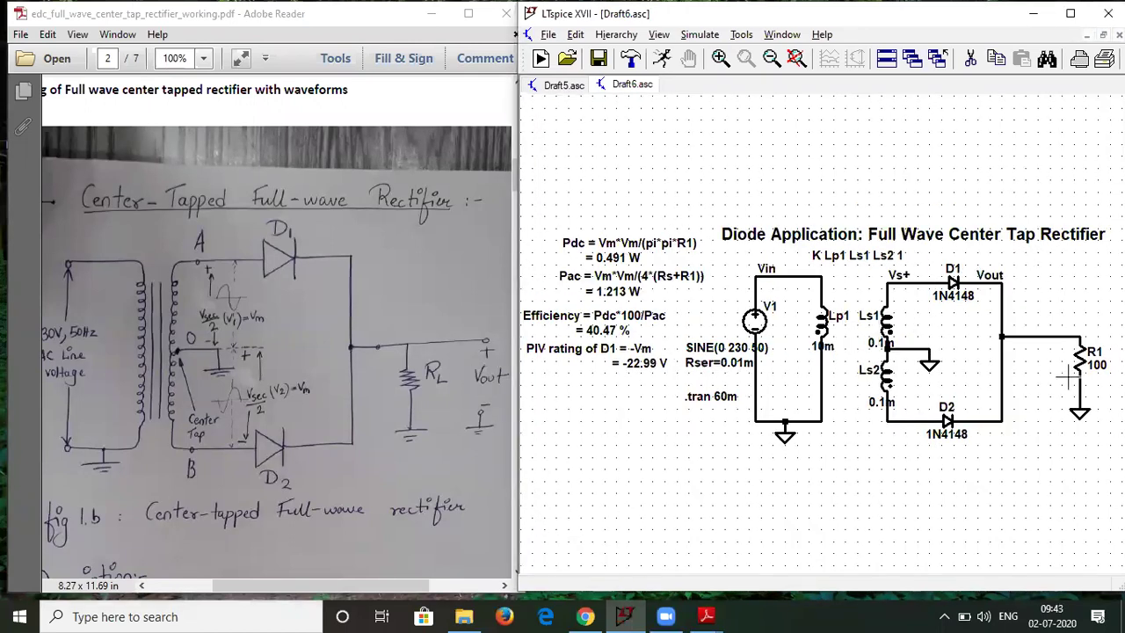
# Step: Maximize LTspice and move the Vout label onto the wire leading to R1
pyautogui.doubleClick(967, 15)
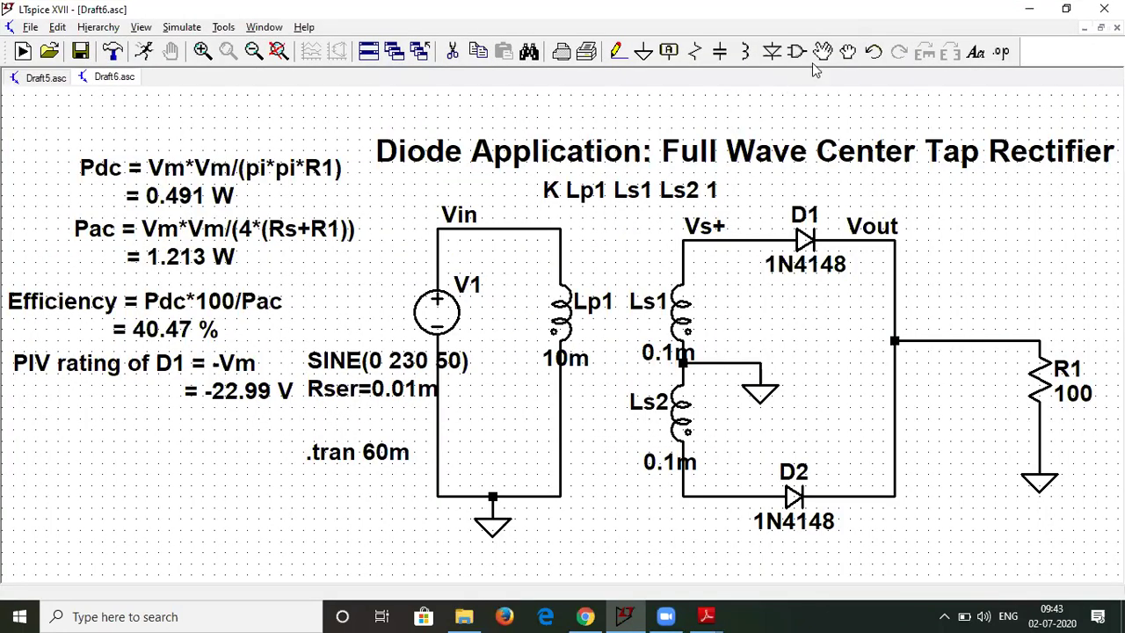
pyautogui.click(822, 53)
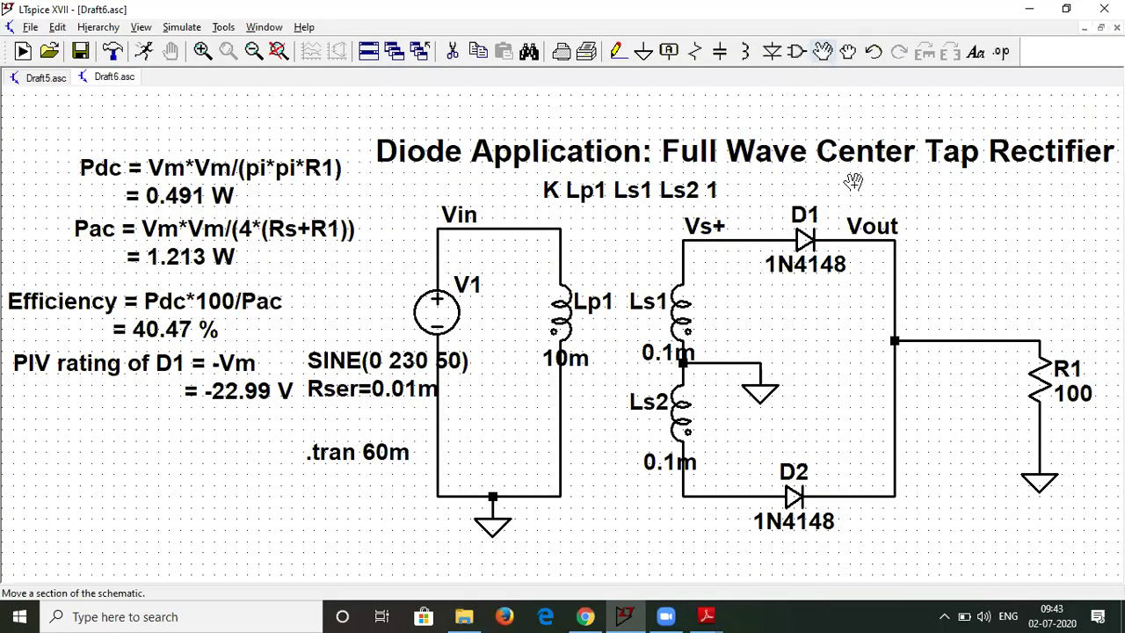
pyautogui.click(879, 226)
pyautogui.click(1006, 340)
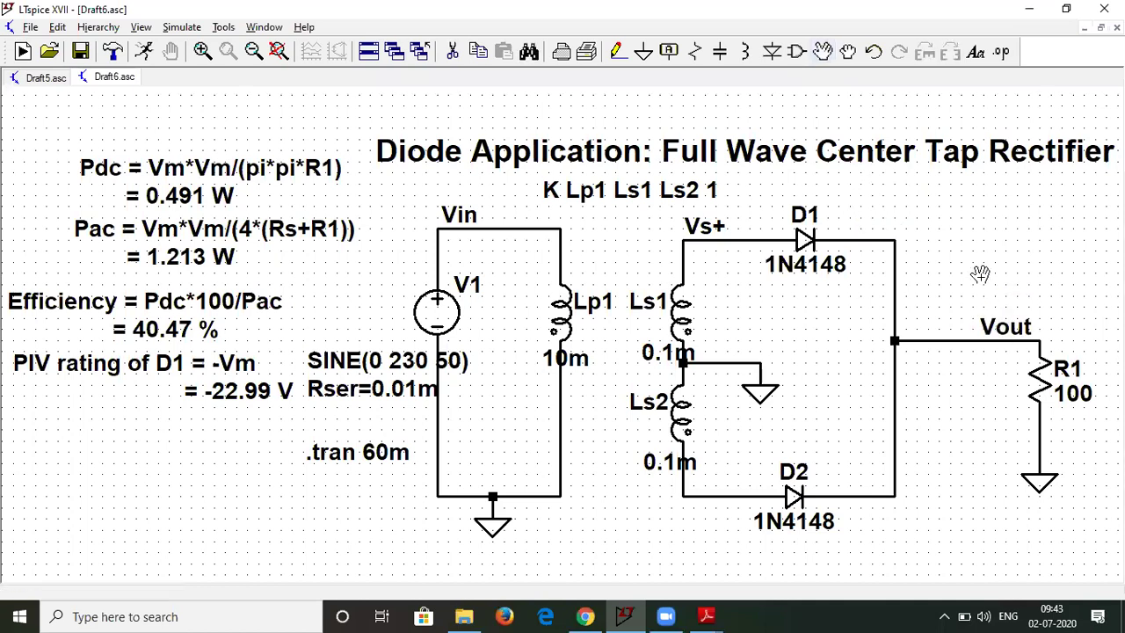
# Step: Label the wire between the lower end of Ls2 and D2 as Vs-
pyautogui.rightClick(707, 497)
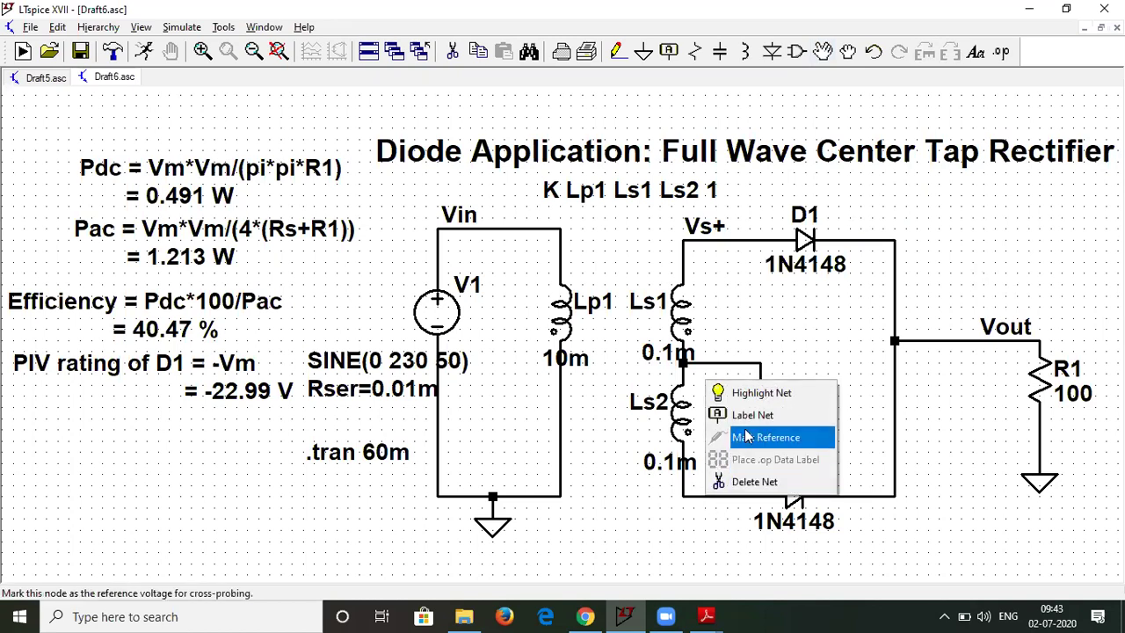
pyautogui.click(753, 417)
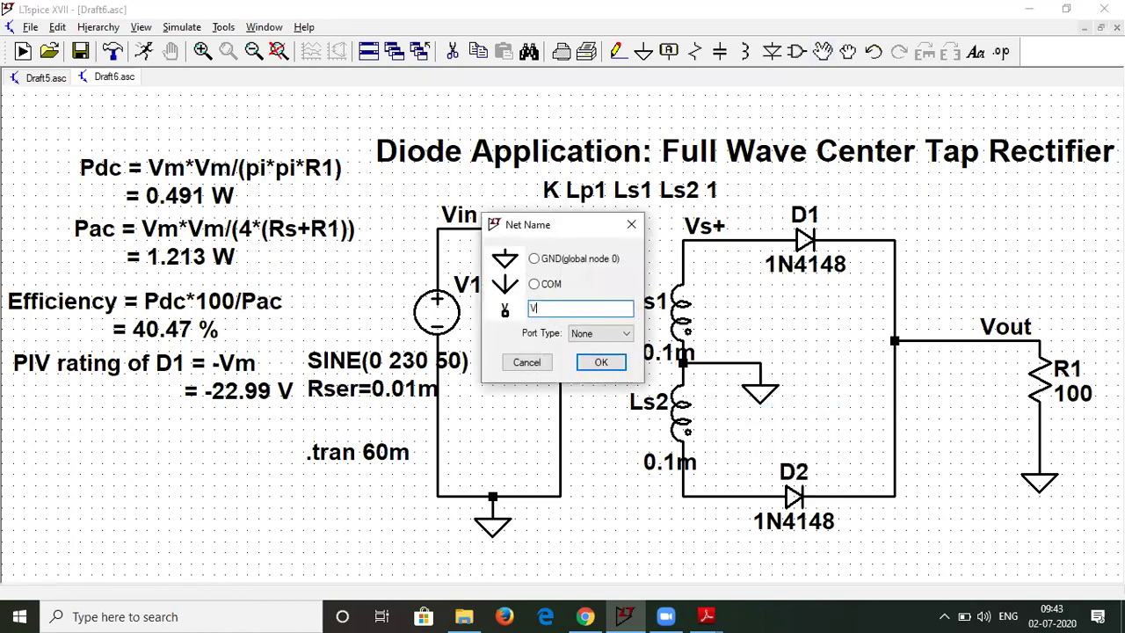
pyautogui.write('Vs-')
pyautogui.press('Return')
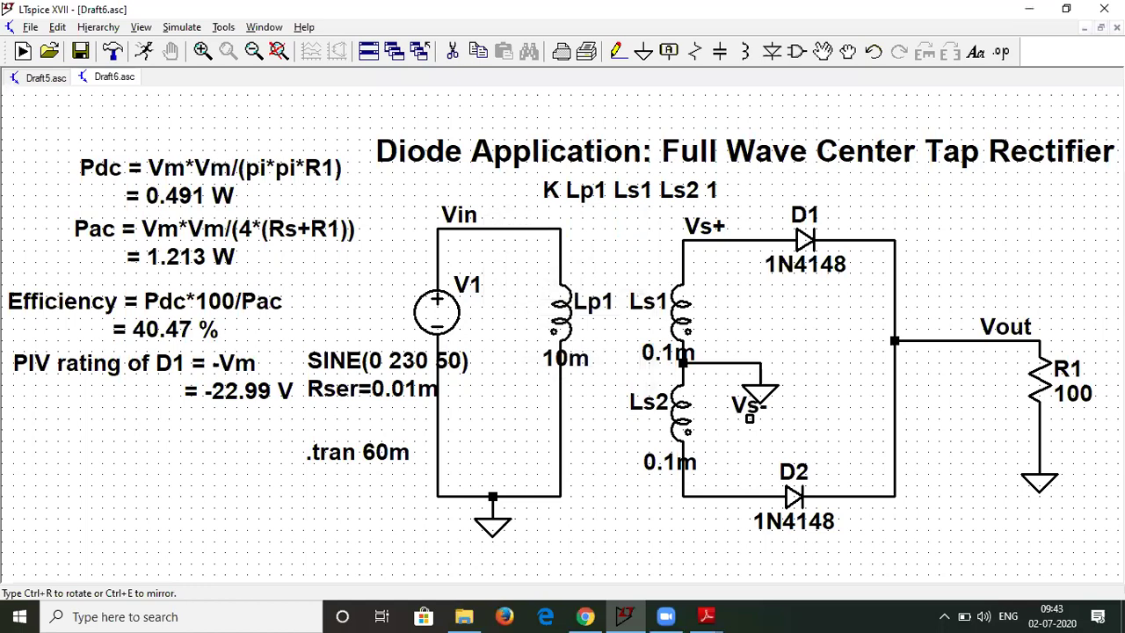
pyautogui.click(703, 496)
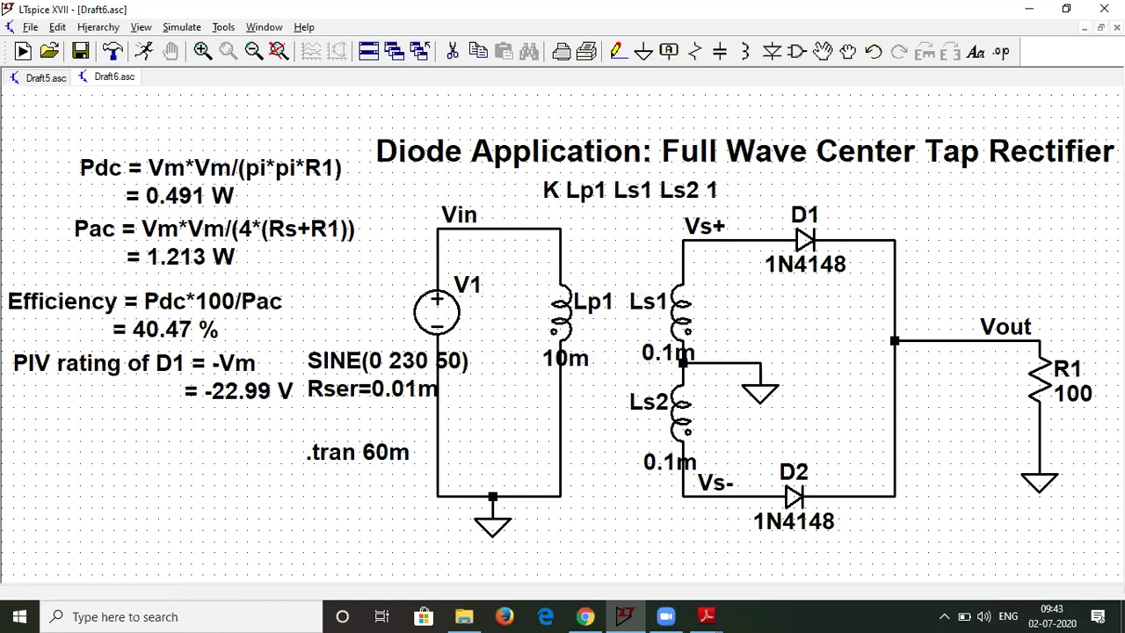
pyautogui.press('Escape')
# Step: Return LTspice to its place beside the PDF and close Draft5.asc without saving its changes
pyautogui.doubleClick(571, 7)
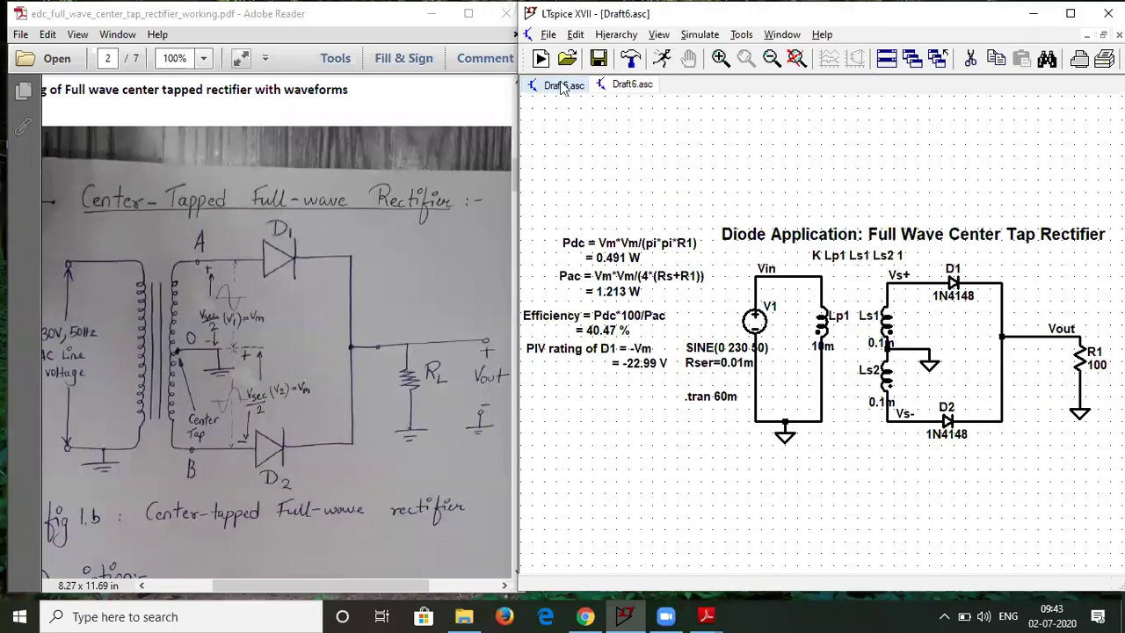
pyautogui.click(563, 86)
pyautogui.rightClick(565, 86)
pyautogui.click(591, 118)
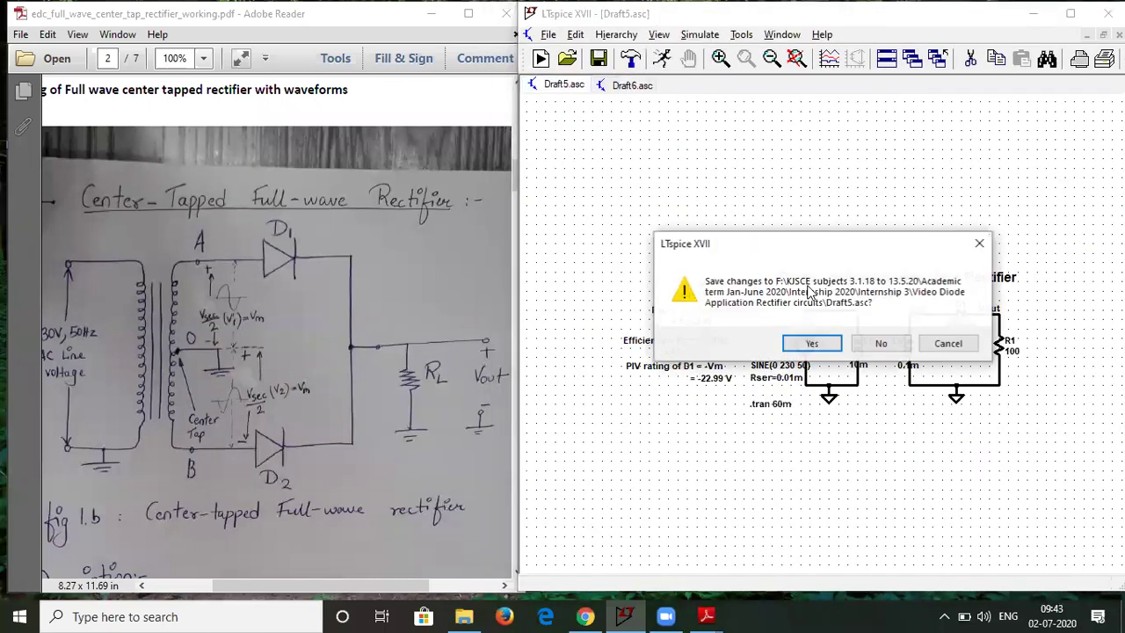
pyautogui.click(882, 344)
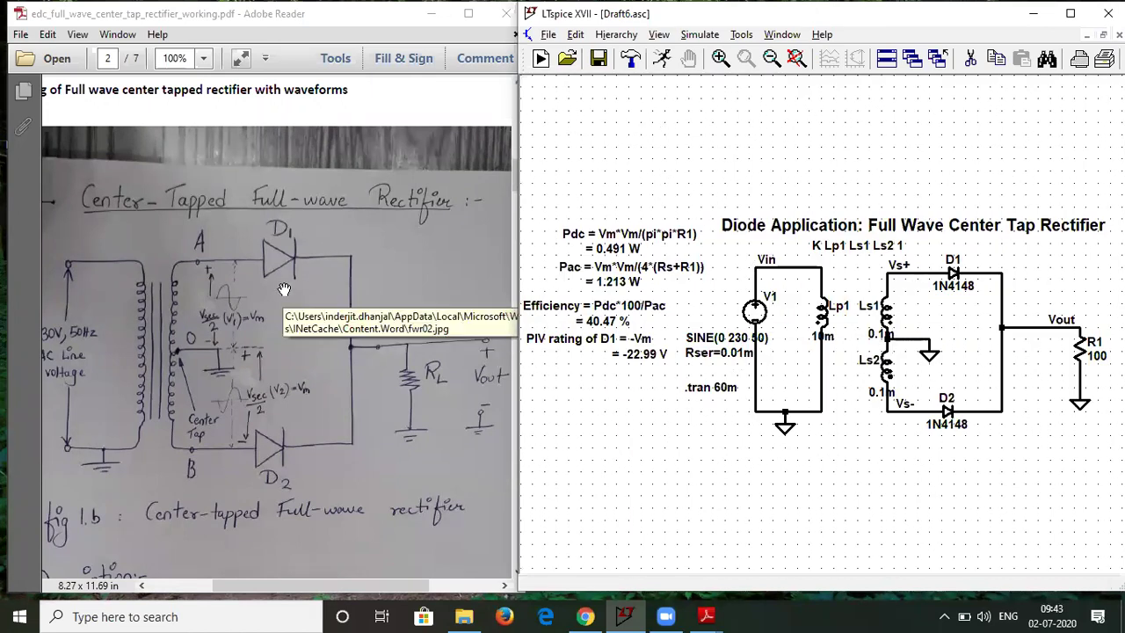
# Step: Run the transient simulation, plot the Vin voltage and add a second plot pane
pyautogui.click(708, 35)
pyautogui.click(710, 56)
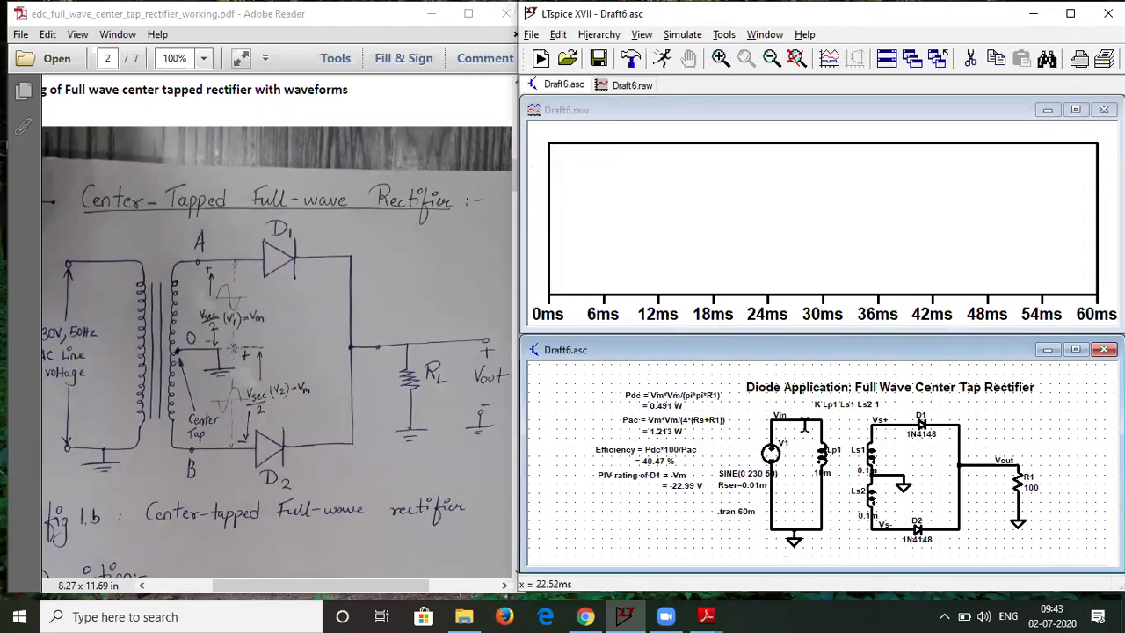
pyautogui.click(794, 416)
pyautogui.rightClick(710, 182)
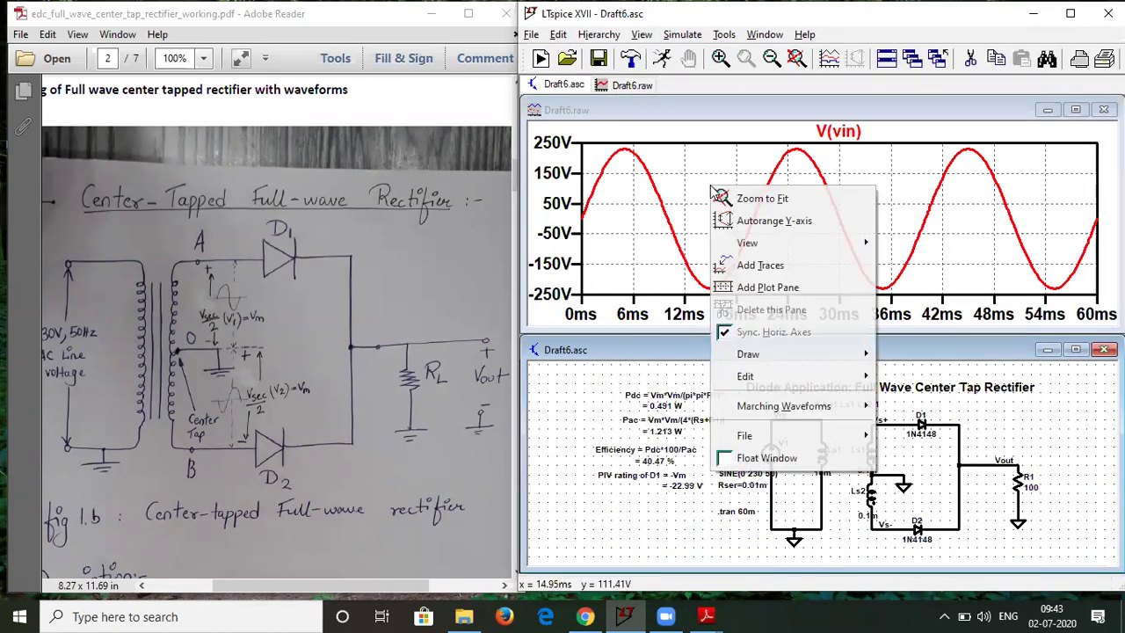
pyautogui.click(745, 290)
pyautogui.moveTo(834, 215)
pyautogui.mouseDown()
pyautogui.moveTo(826, 148)
pyautogui.moveTo(814, 150)
pyautogui.mouseUp()
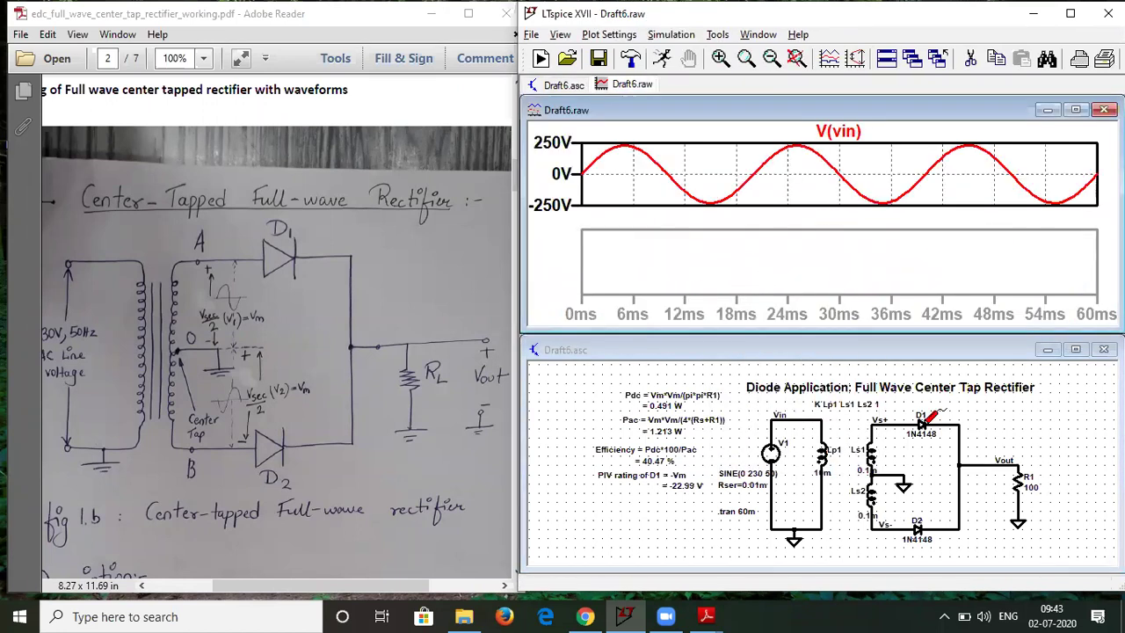
# Step: Maximize LTspice with the schematic tiled above the waveform window, and fit the schematic to its window
pyautogui.click(1075, 348)
pyautogui.doubleClick(943, 17)
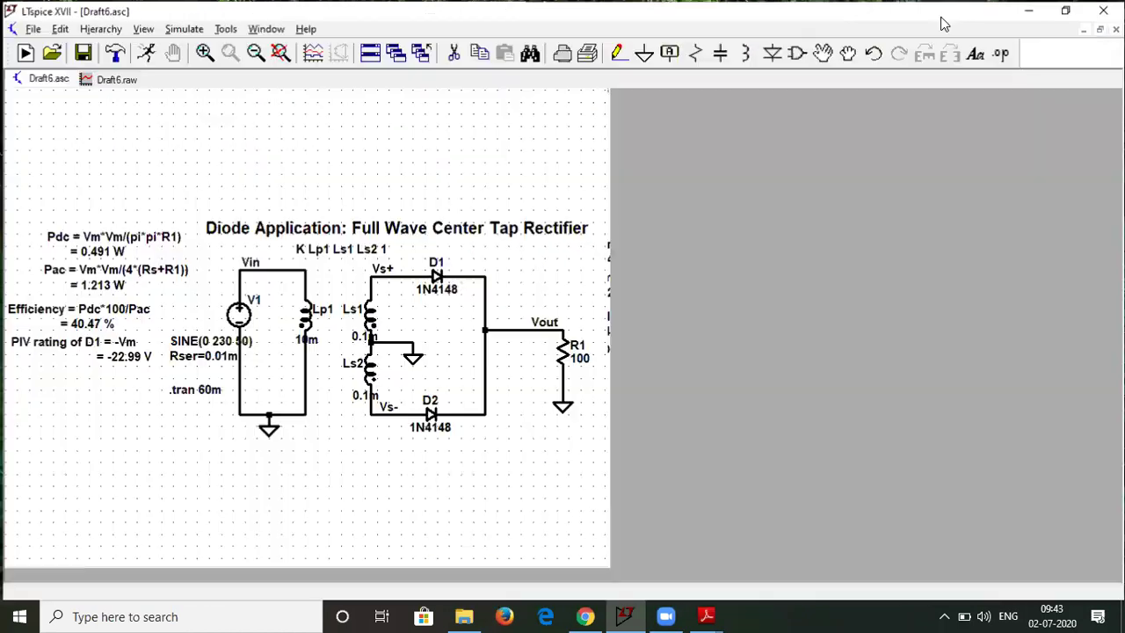
pyautogui.press('space')
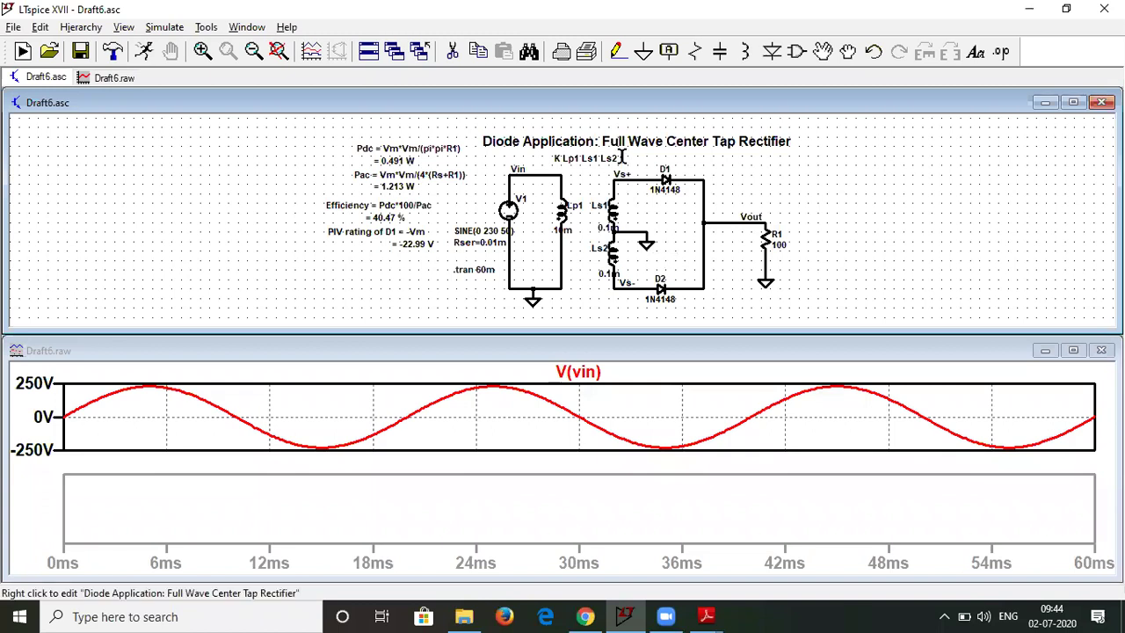
pyautogui.click(278, 51)
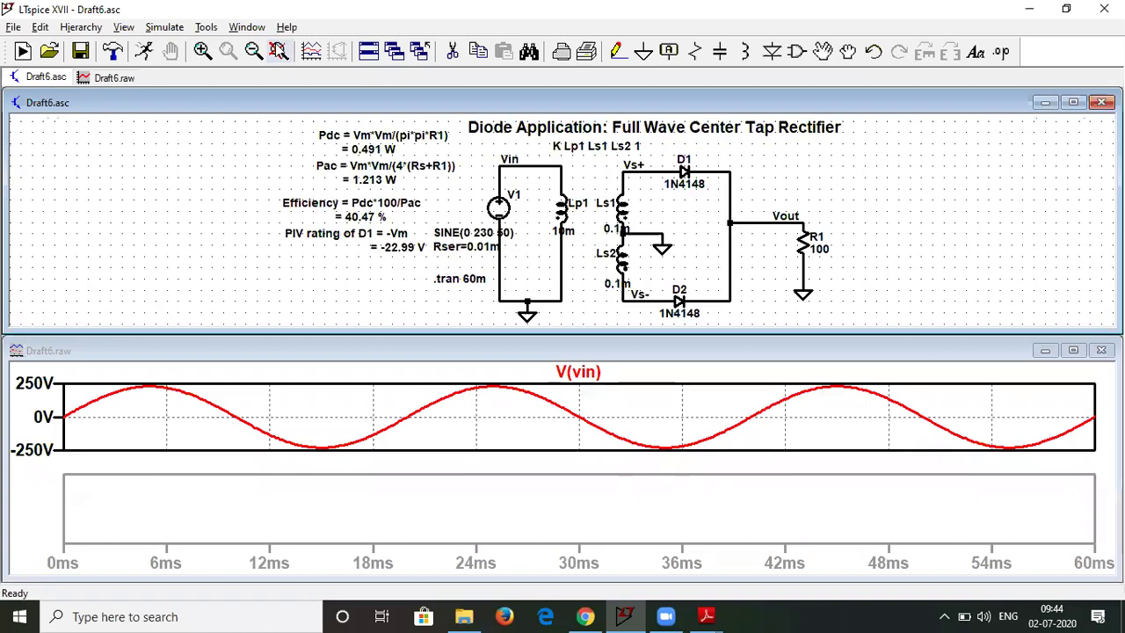
# Step: Plot the Vs+ and Vs- voltages together in the empty plot pane
pyautogui.click(542, 490)
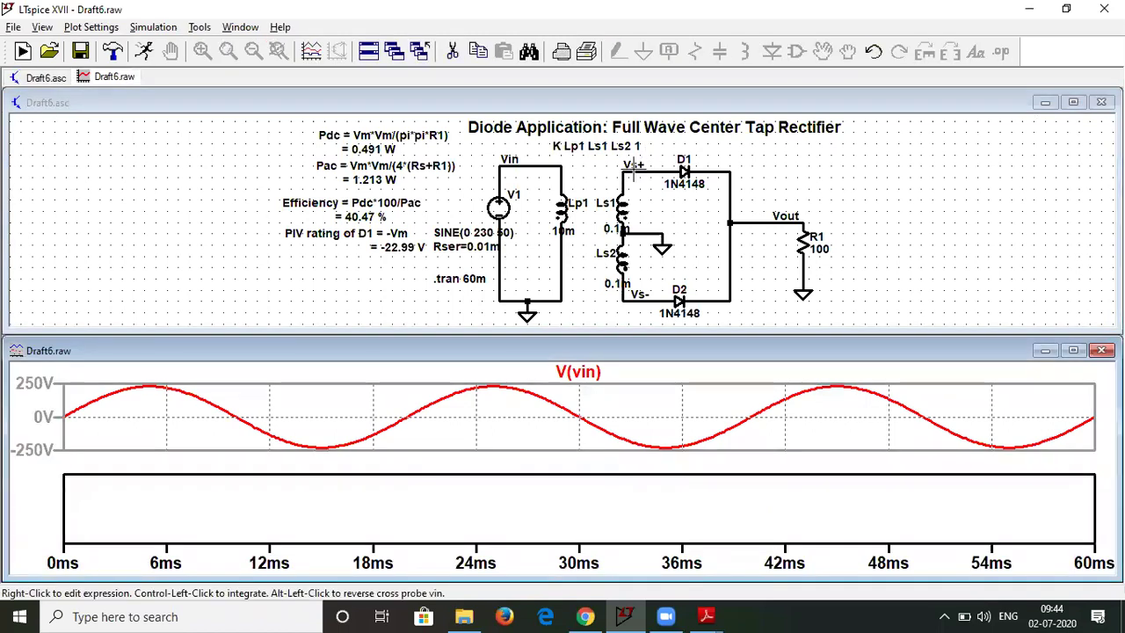
pyautogui.click(632, 167)
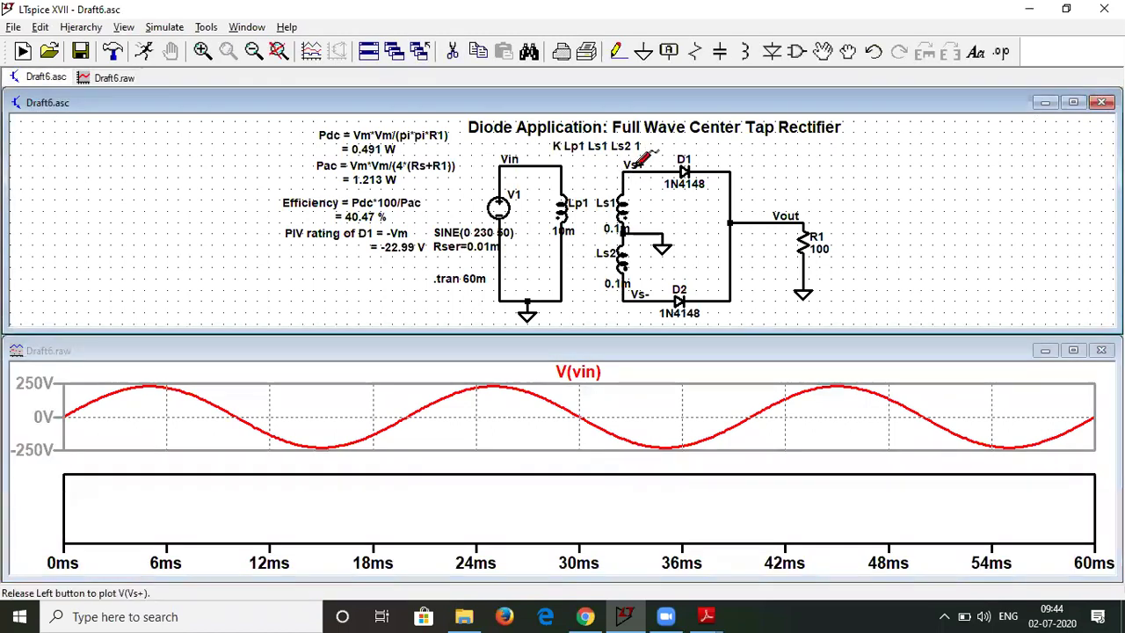
pyautogui.click(639, 164)
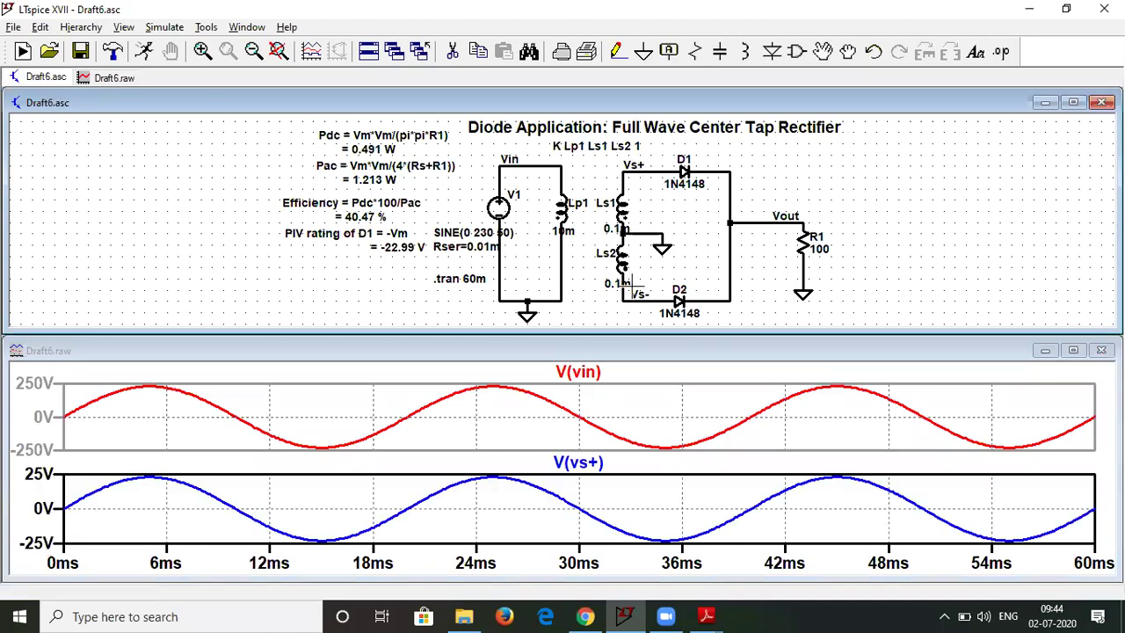
pyautogui.moveTo(642, 294)
pyautogui.mouseDown()
pyautogui.moveTo(633, 231)
pyautogui.moveTo(623, 230)
pyautogui.moveTo(642, 295)
pyautogui.mouseUp()
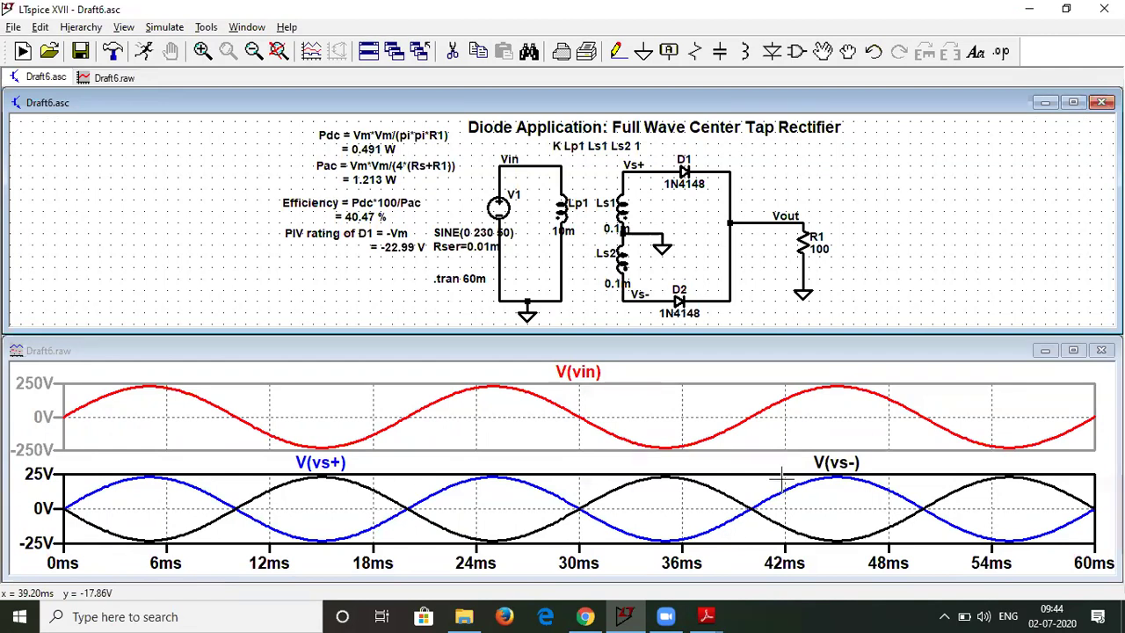
# Step: Remove the Vs- trace from the lower plot pane and plot the Vout voltage there alongside Vs+
pyautogui.rightClick(837, 463)
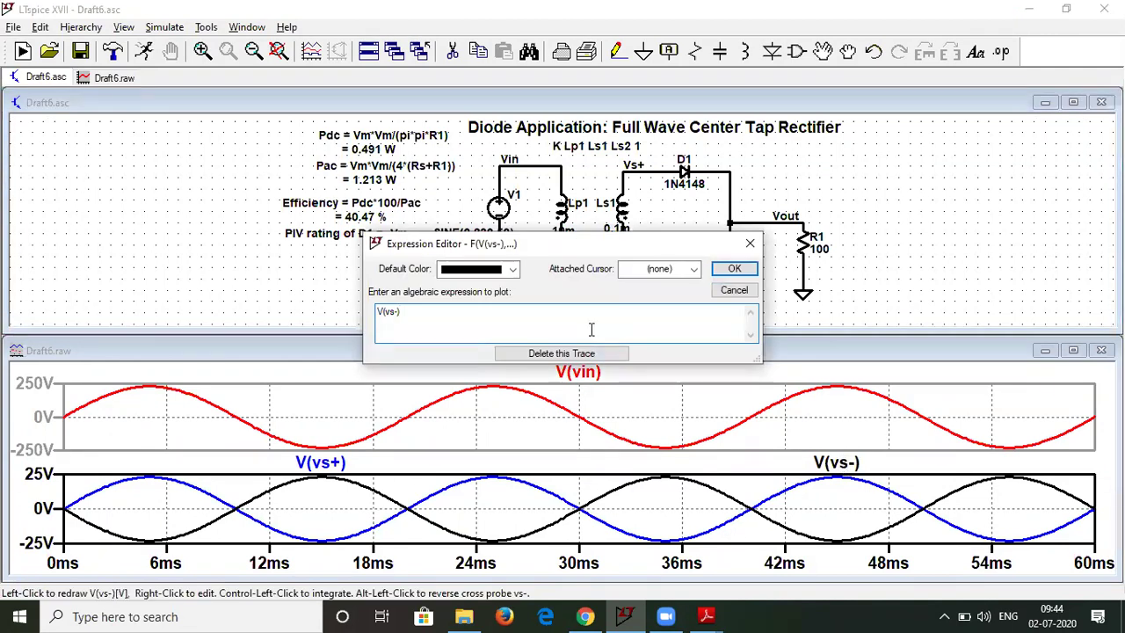
pyautogui.click(581, 353)
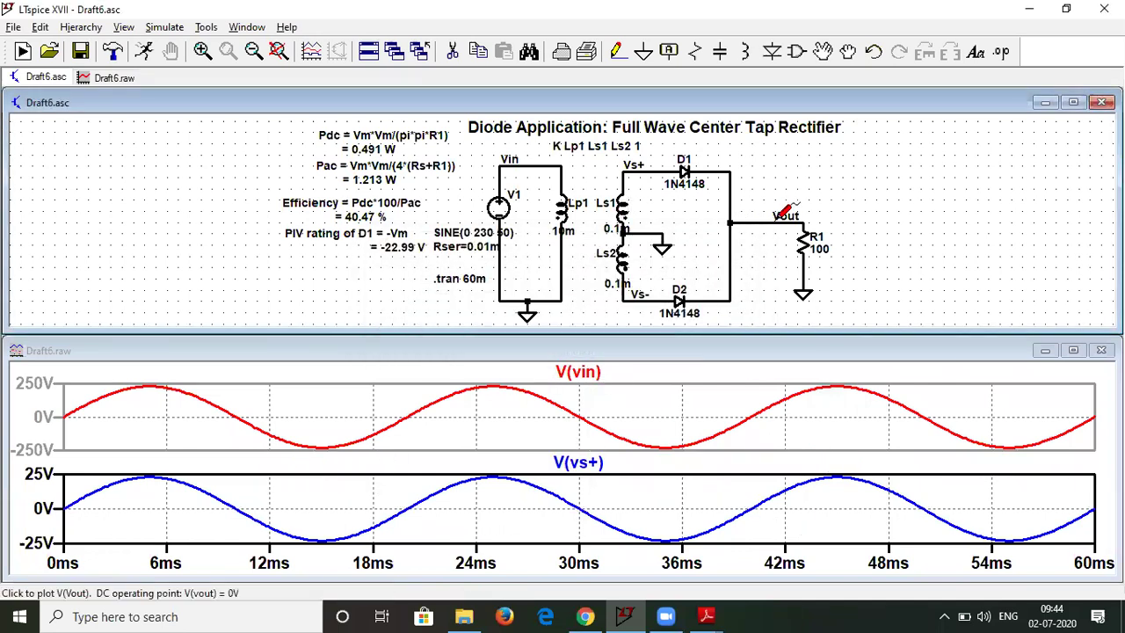
pyautogui.click(783, 213)
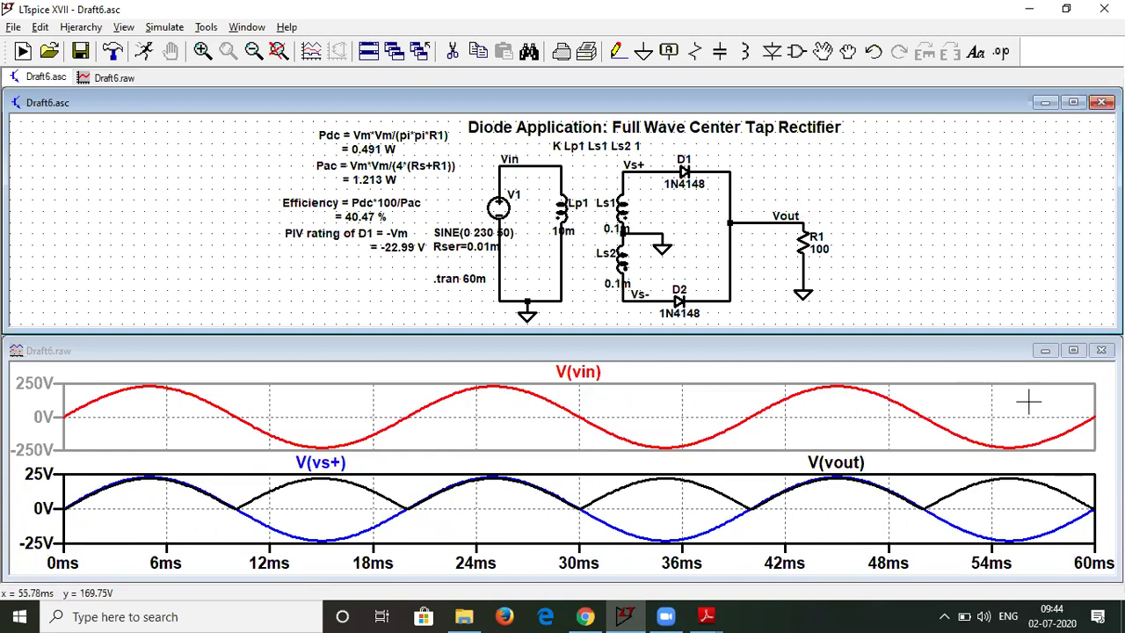
# Step: Maximize the waveform window and measure the peak of the V(vs+) trace with a cursor, then close the cursor readout
pyautogui.click(1073, 350)
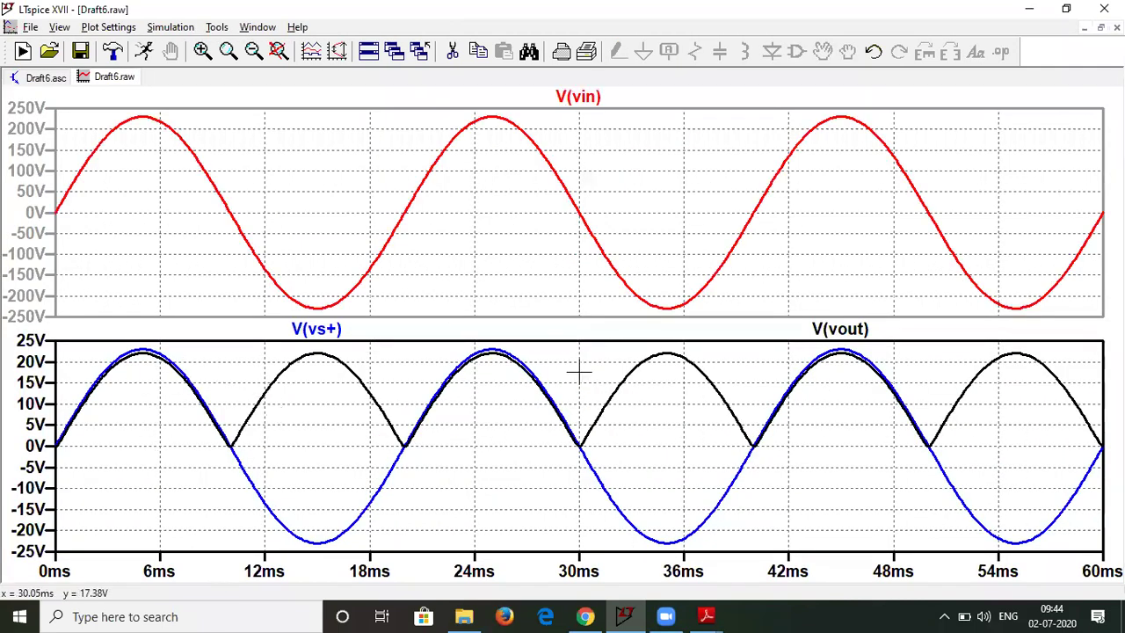
pyautogui.click(337, 329)
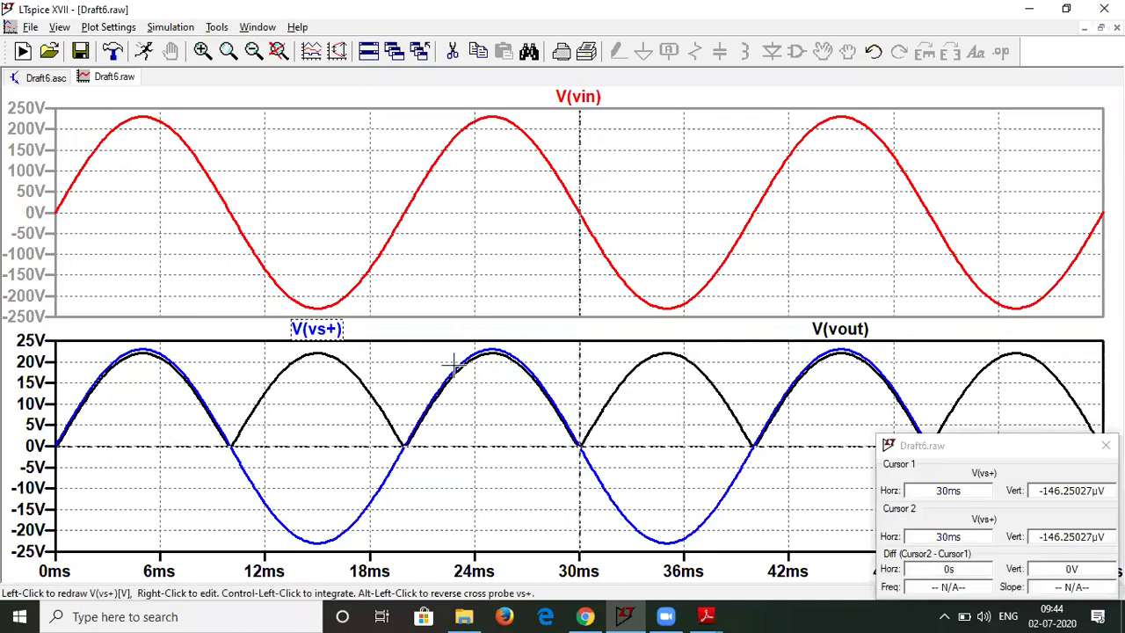
pyautogui.moveTo(516, 392); pyautogui.dragTo(490, 379)
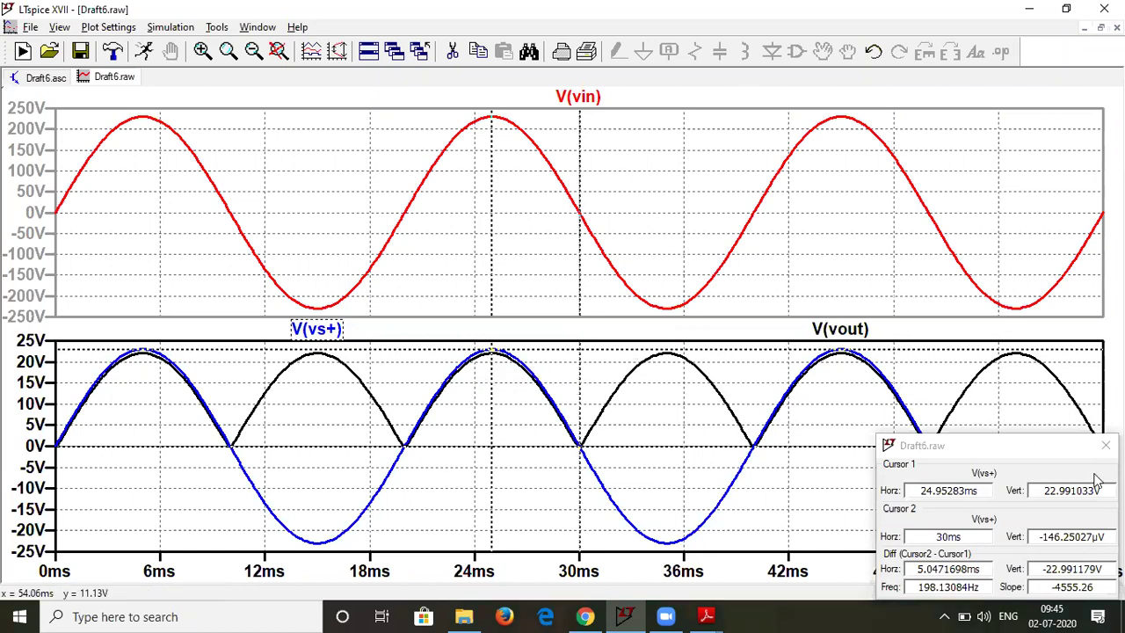
pyautogui.click(1105, 445)
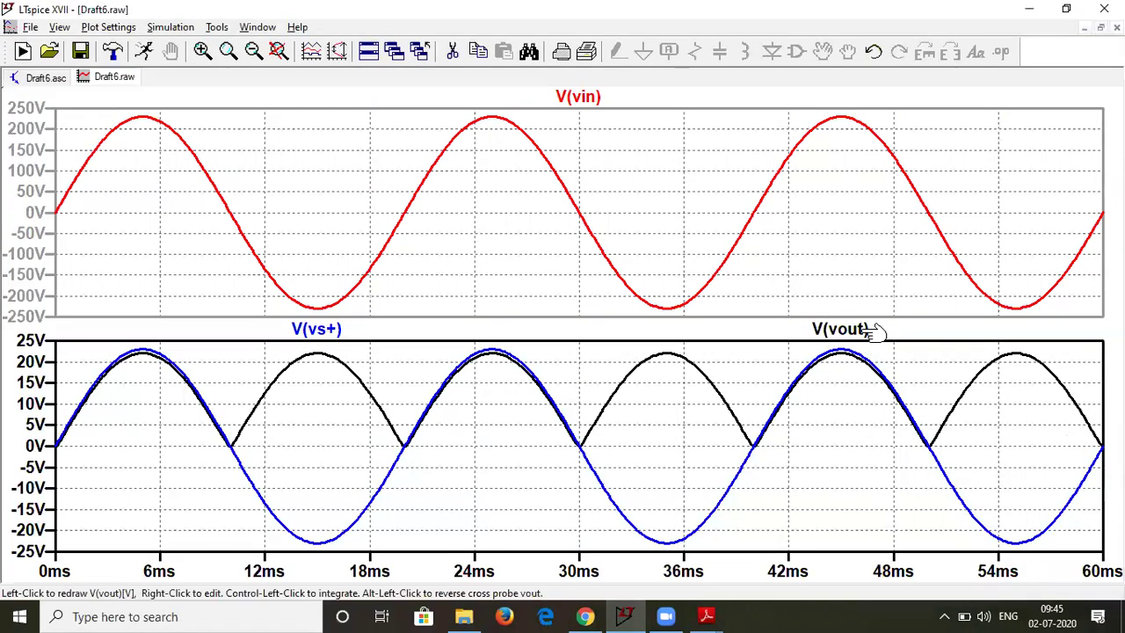
# Step: Measure the peak of the V(vout) trace with a cursor, and close the cursor readout
pyautogui.click(870, 329)
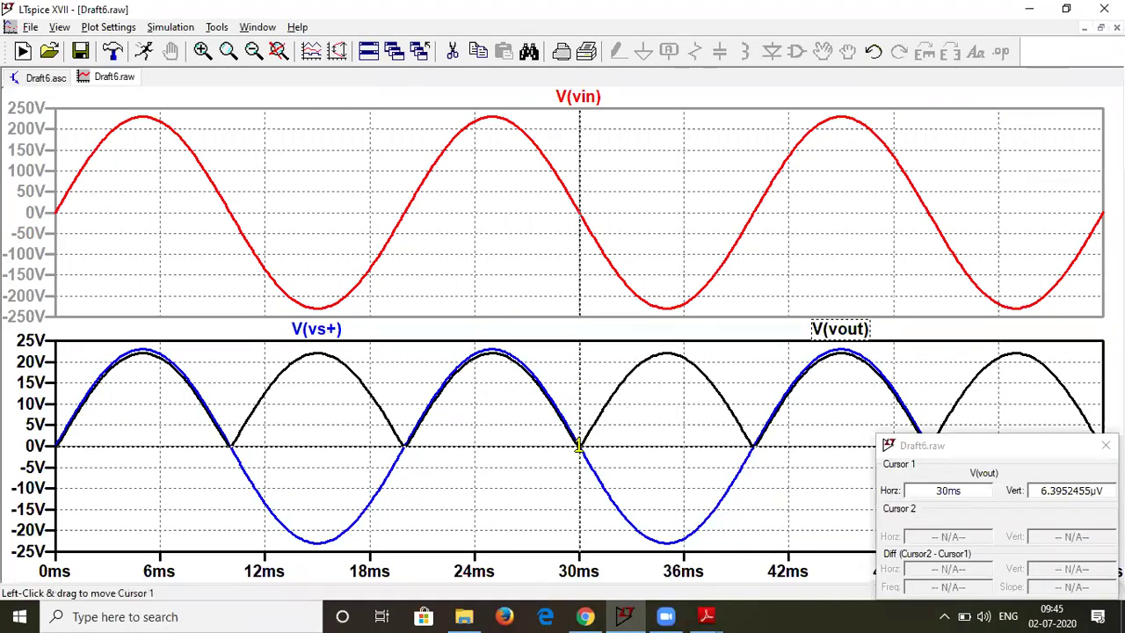
pyautogui.moveTo(826, 374); pyautogui.dragTo(839, 372)
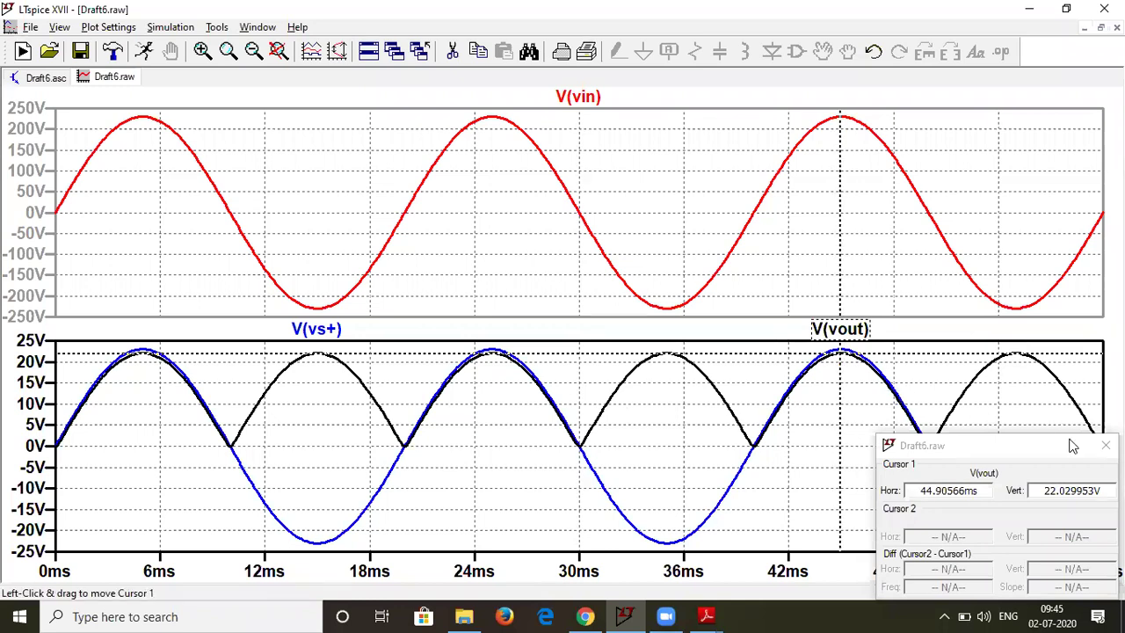
pyautogui.click(1105, 445)
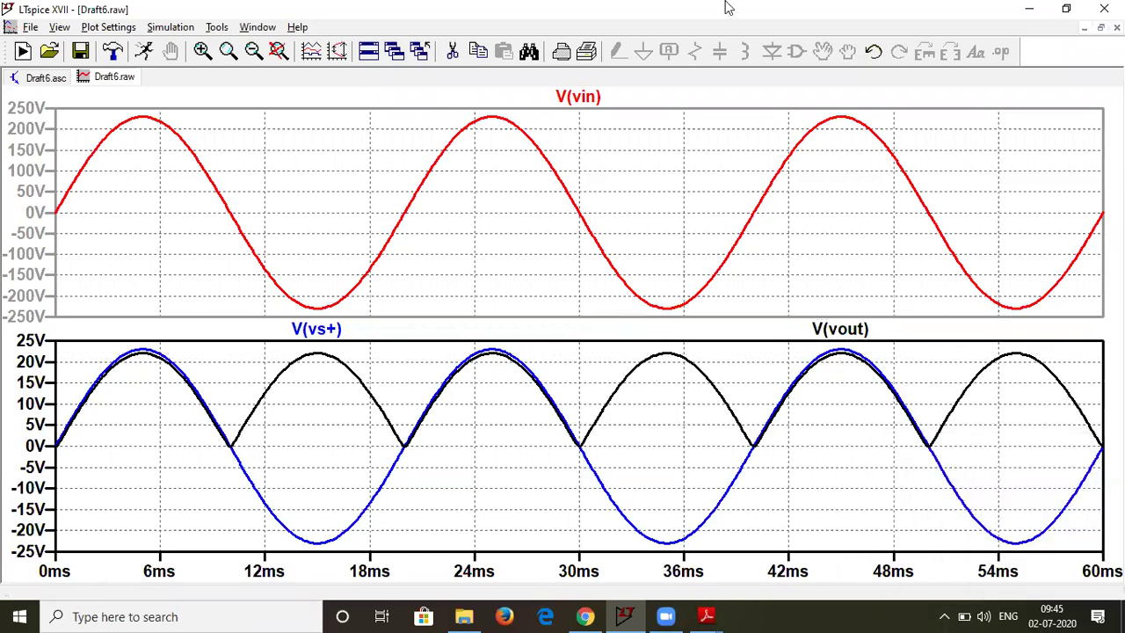
# Step: Restore LTspice to its place beside the PDF and add three empty plot panes to the waveform window
pyautogui.doubleClick(726, 7)
pyautogui.rightClick(738, 364)
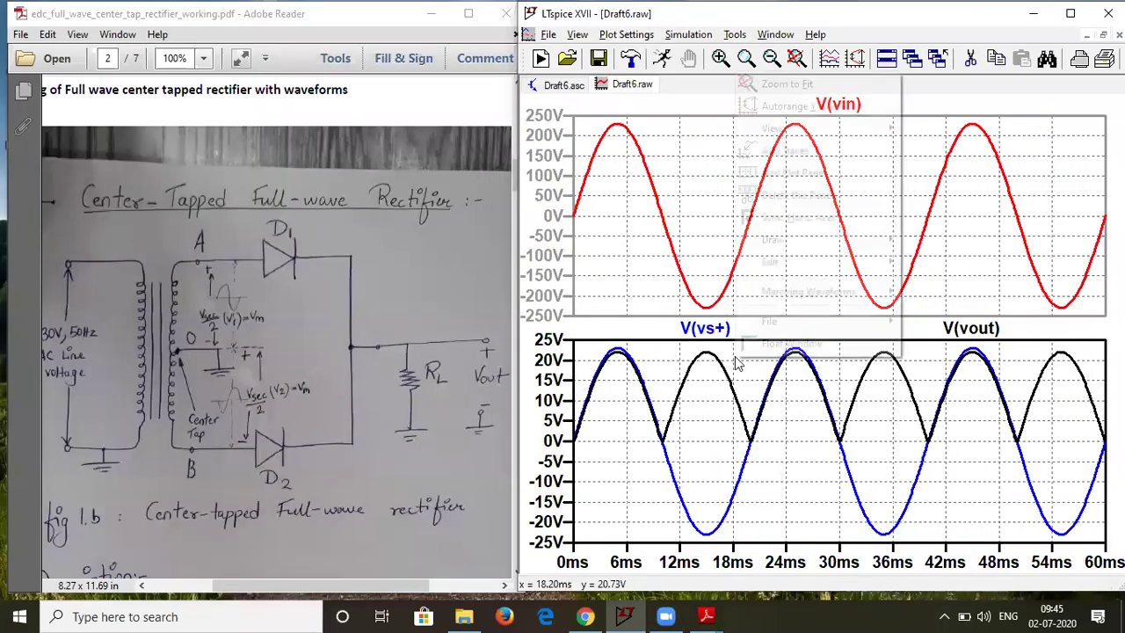
pyautogui.click(791, 173)
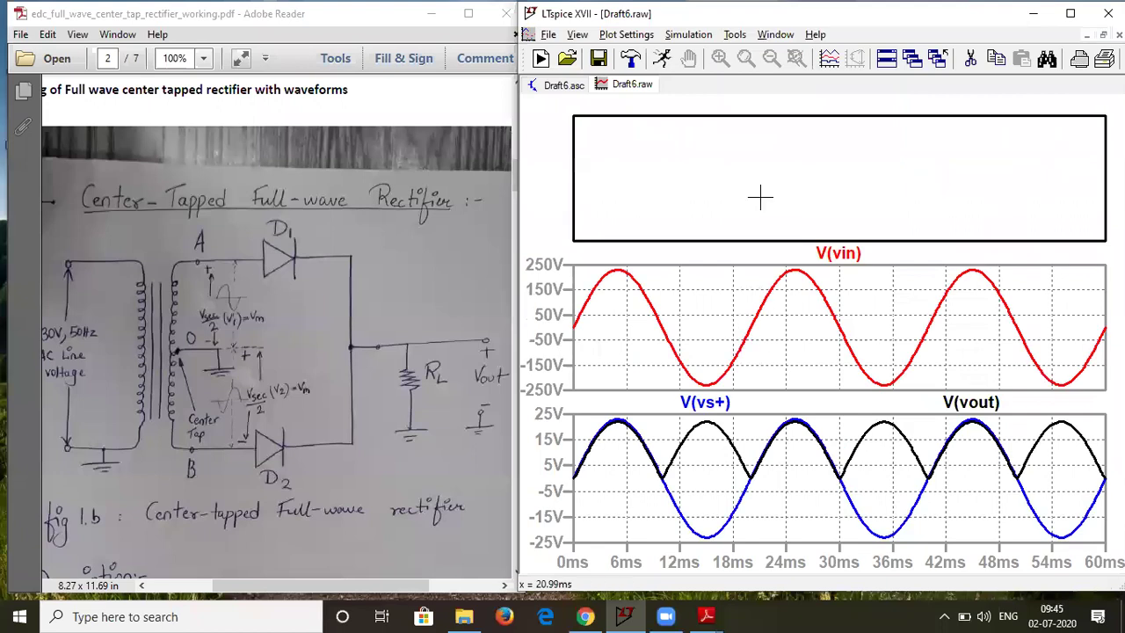
pyautogui.rightClick(763, 195)
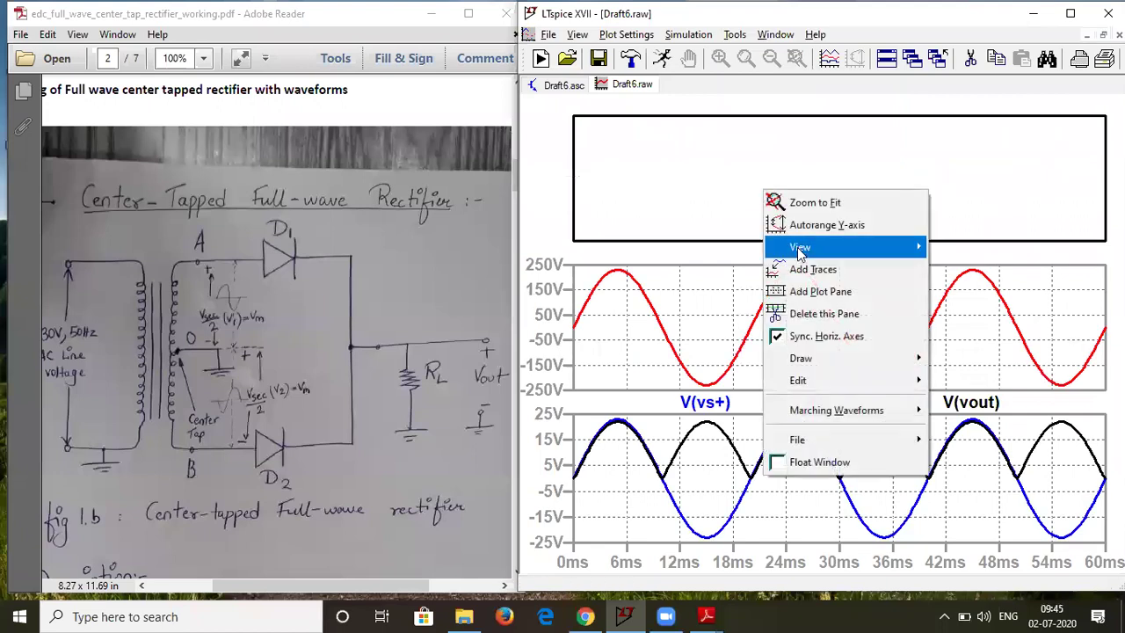
pyautogui.click(811, 290)
pyautogui.rightClick(741, 188)
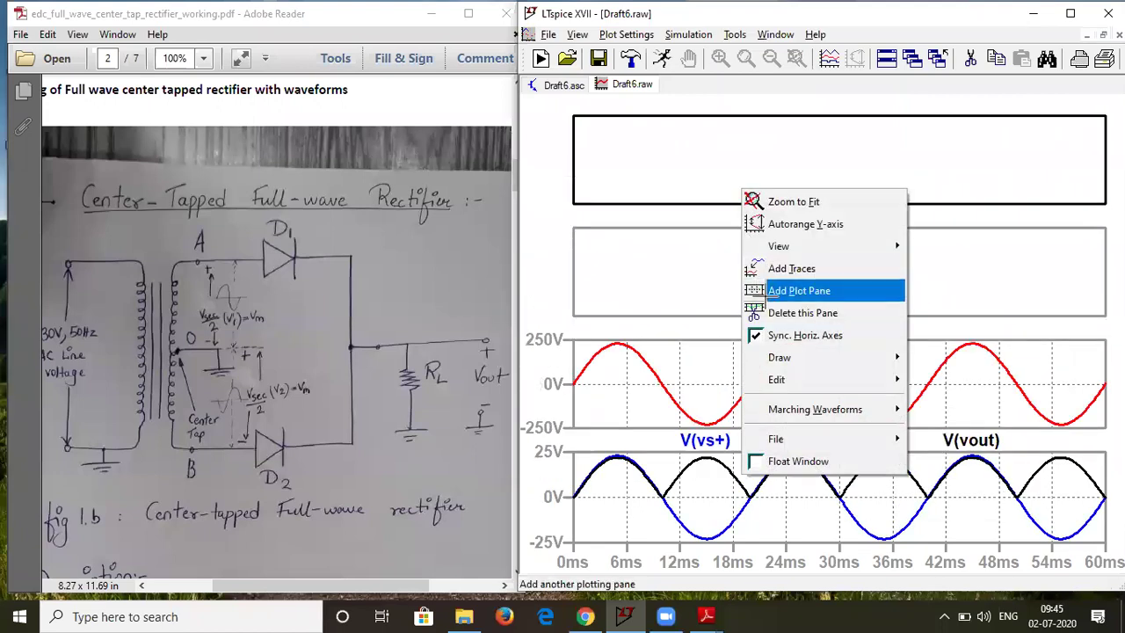
pyautogui.click(799, 290)
# Step: Move the V(vin) trace to the first plot pane and the V(vout) and V(vs+) traces to the second
pyautogui.moveTo(844, 364); pyautogui.dragTo(828, 163)
pyautogui.moveTo(993, 464); pyautogui.dragTo(969, 255)
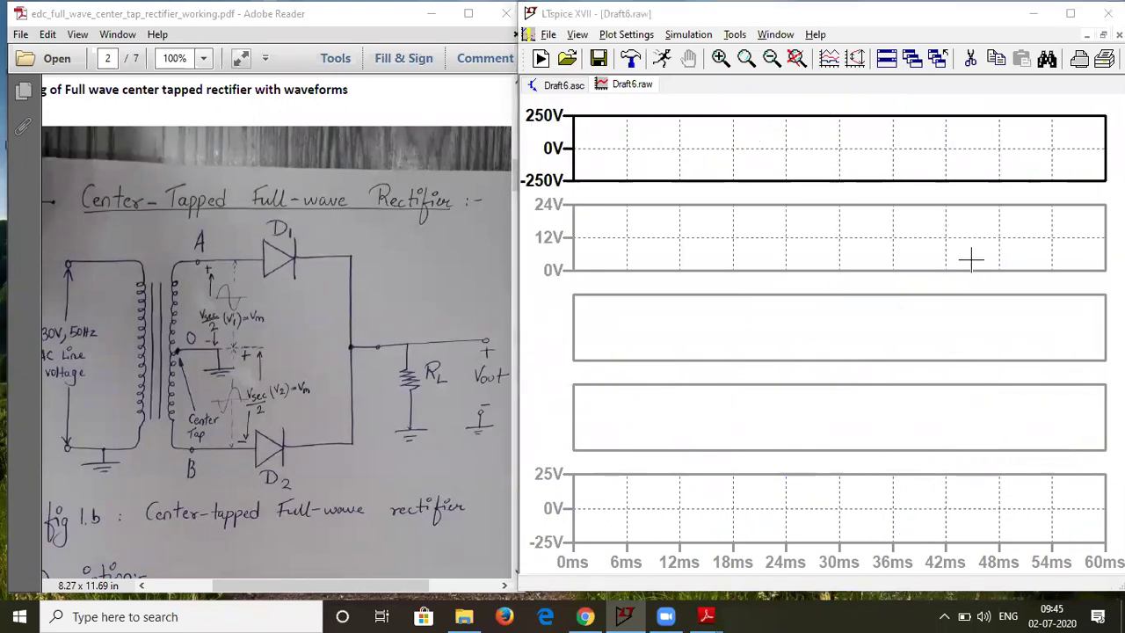
pyautogui.moveTo(842, 468)
pyautogui.mouseDown()
pyautogui.moveTo(853, 266)
pyautogui.moveTo(844, 246)
pyautogui.mouseUp()
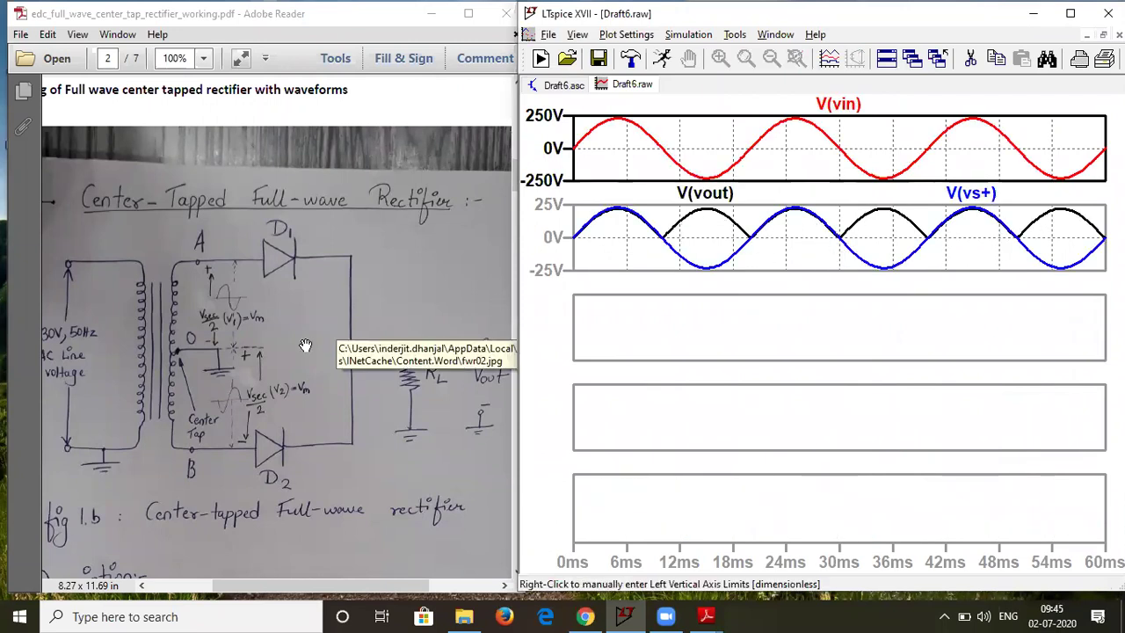
# Step: Bring up the waveform sketches on page 6 of the PDF and plot the diode current I(D1) in LTspice's third pane
pyautogui.scroll(3, 246, 378)
pyautogui.scroll(-1, 246, 378)
pyautogui.scroll(-10, 246, 378)
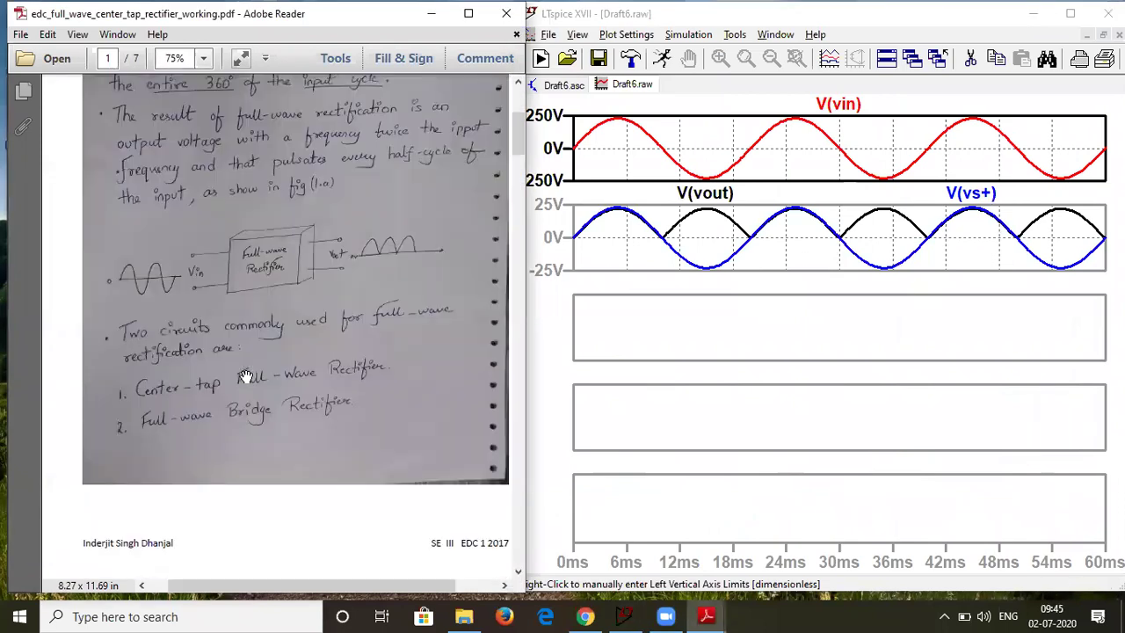
pyautogui.scroll(-20, 246, 376)
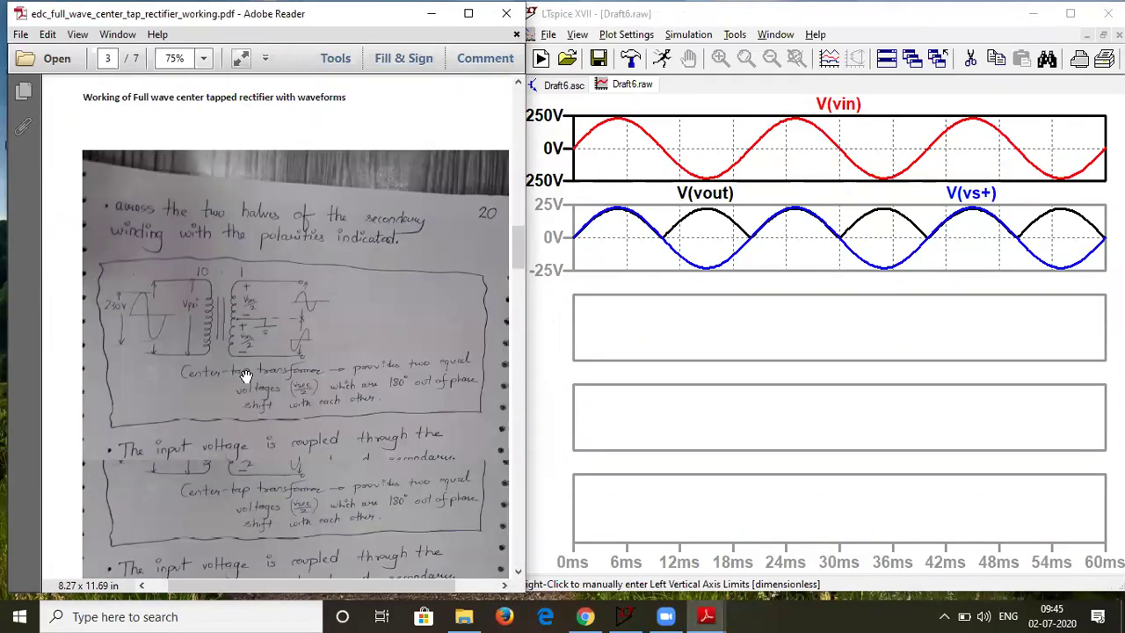
pyautogui.scroll(-15, 246, 376)
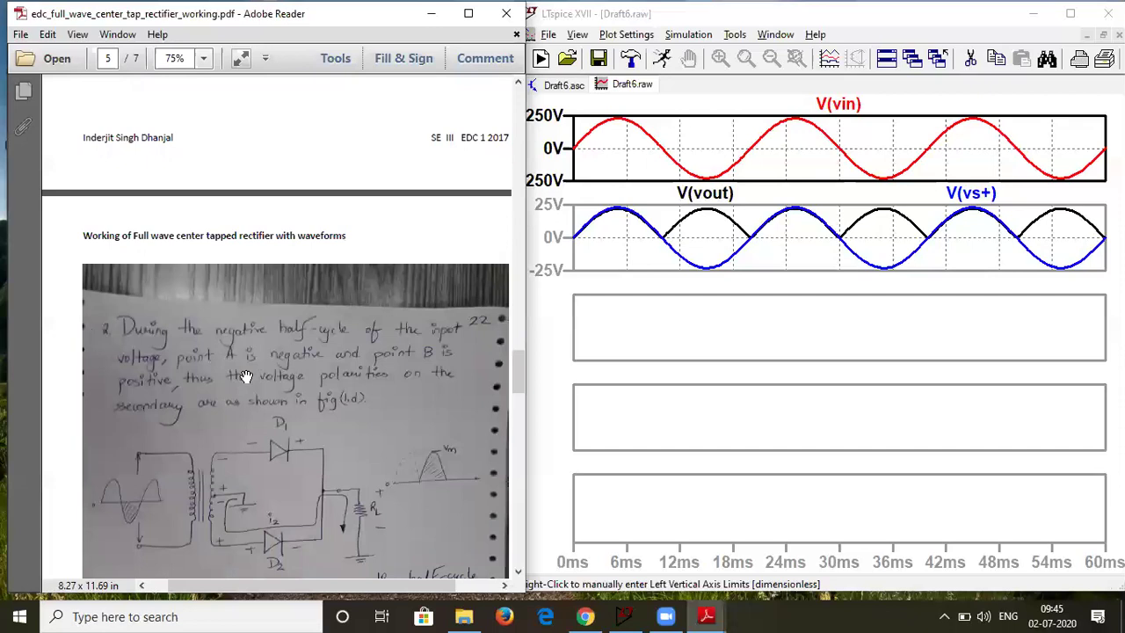
pyautogui.scroll(-5, 246, 377)
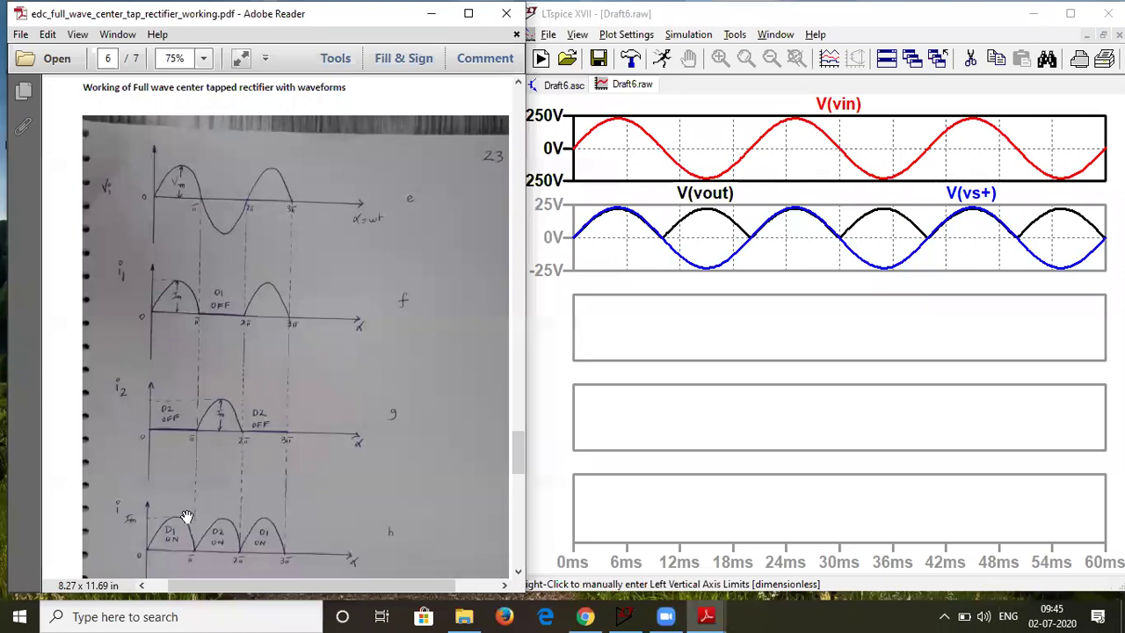
pyautogui.rightClick(640, 310)
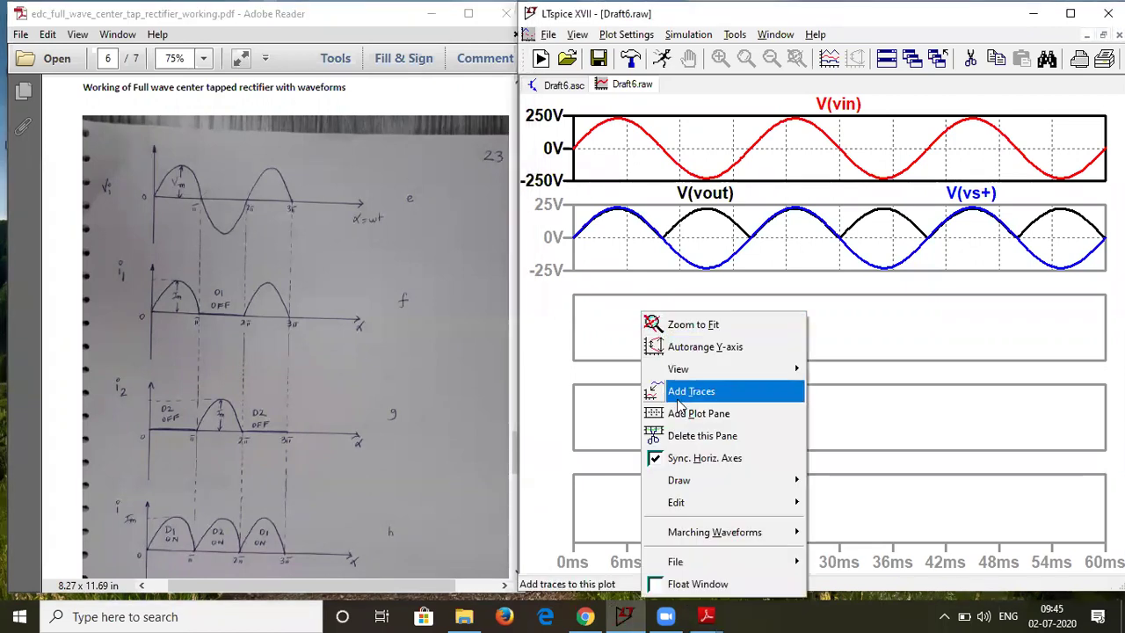
pyautogui.click(693, 396)
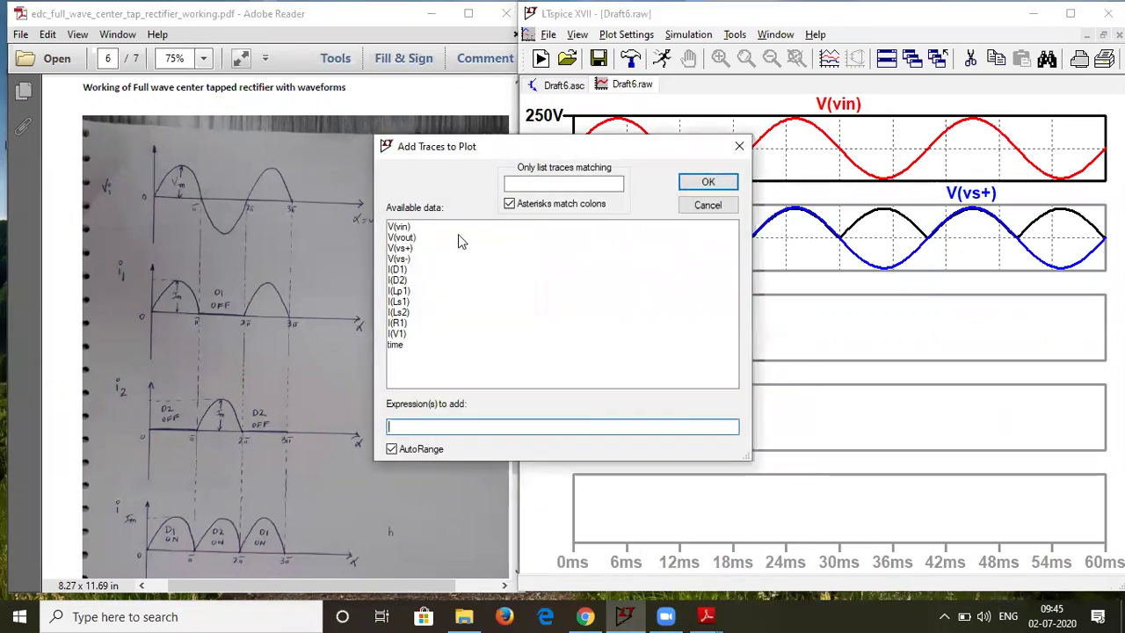
pyautogui.click(403, 269)
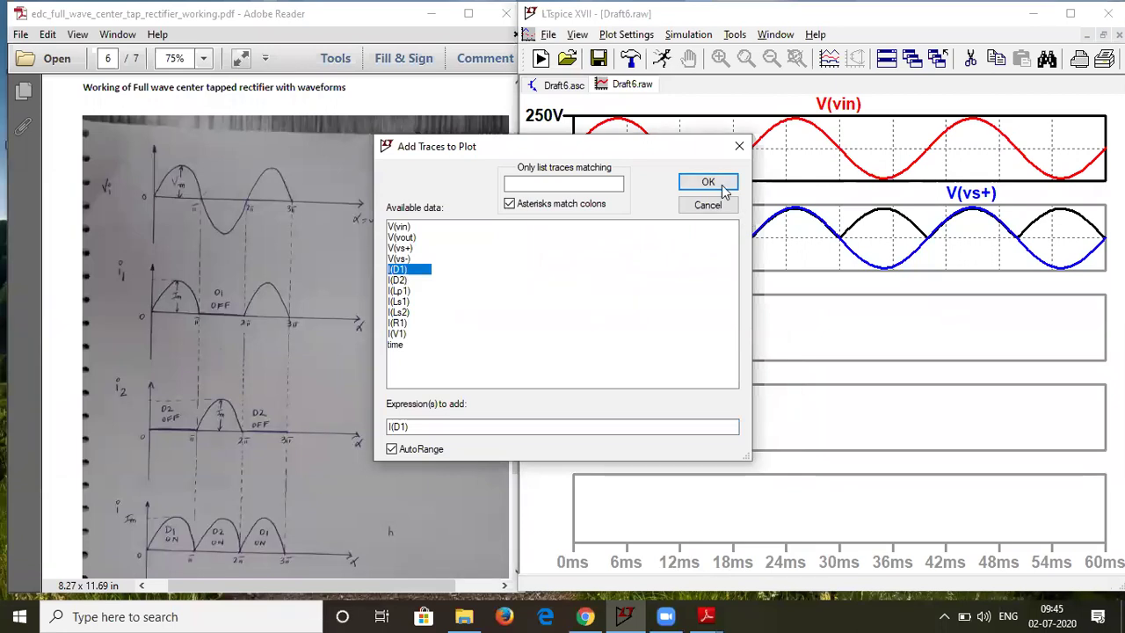
pyautogui.click(719, 185)
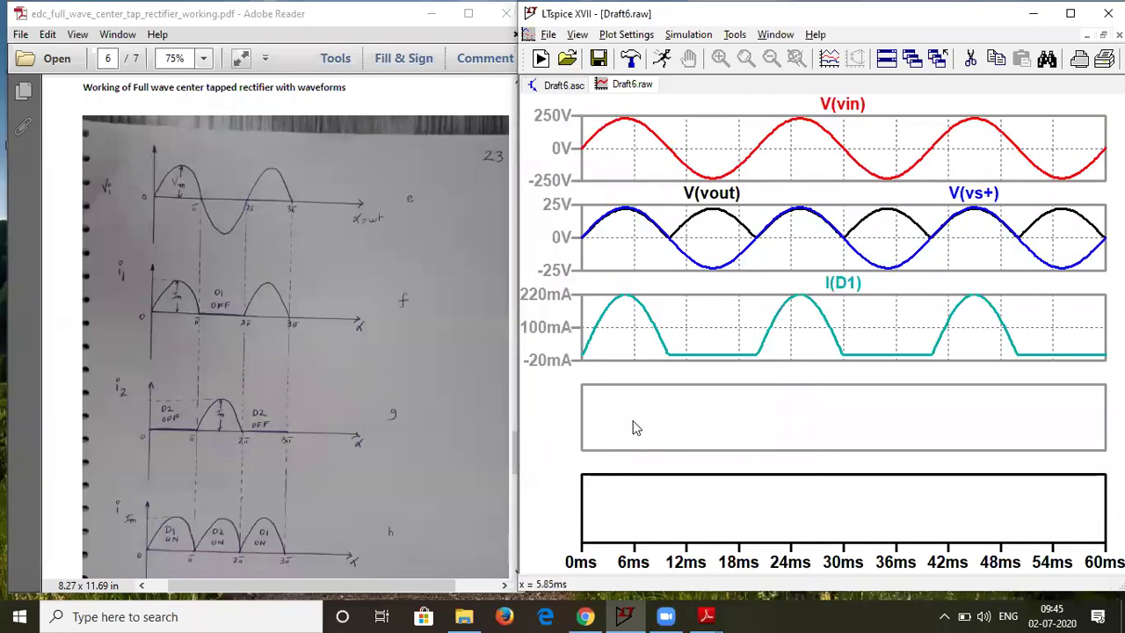
# Step: Plot the diode current I(D2) in the fourth pane, below I(D1)
pyautogui.rightClick(634, 135)
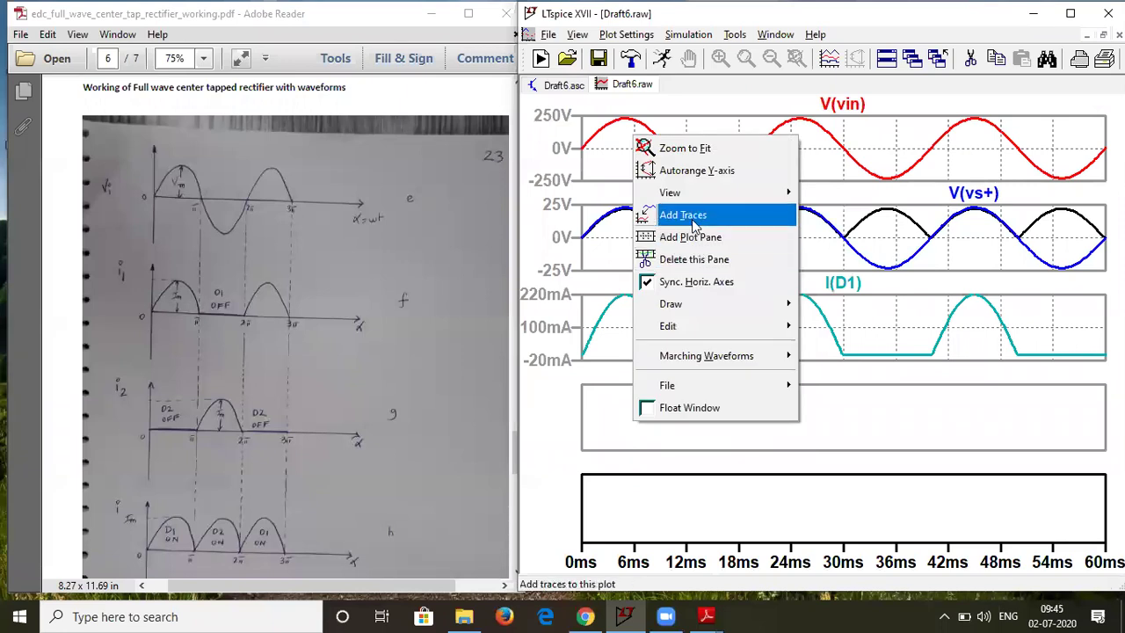
pyautogui.click(691, 219)
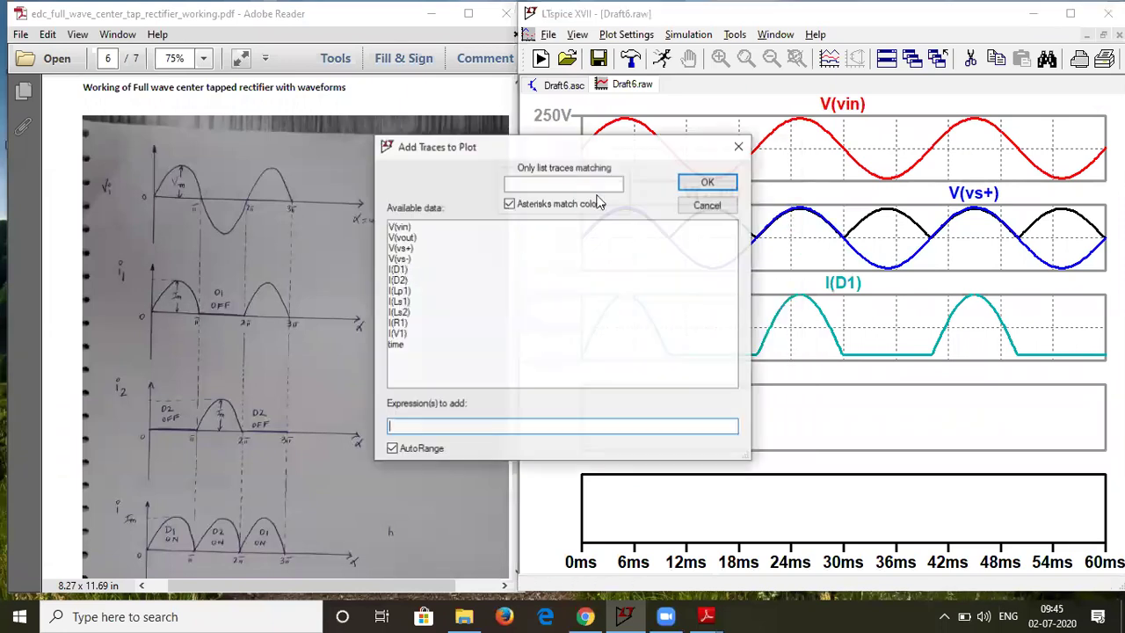
pyautogui.click(703, 181)
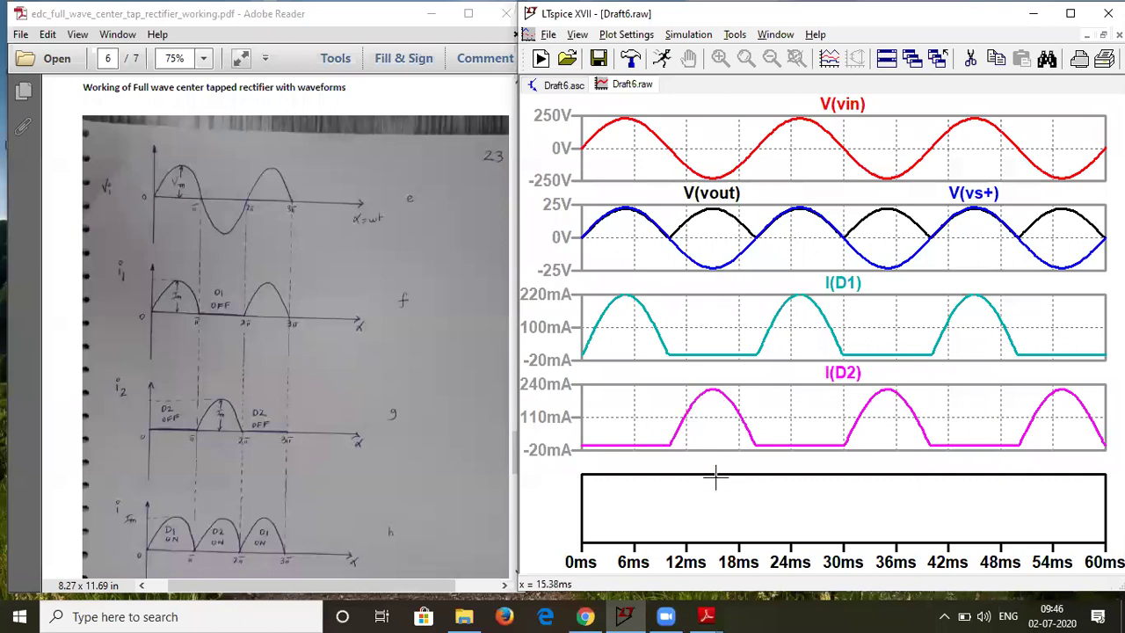
# Step: Plot the load resistor current I(R1) in the remaining empty pane
pyautogui.rightClick(668, 525)
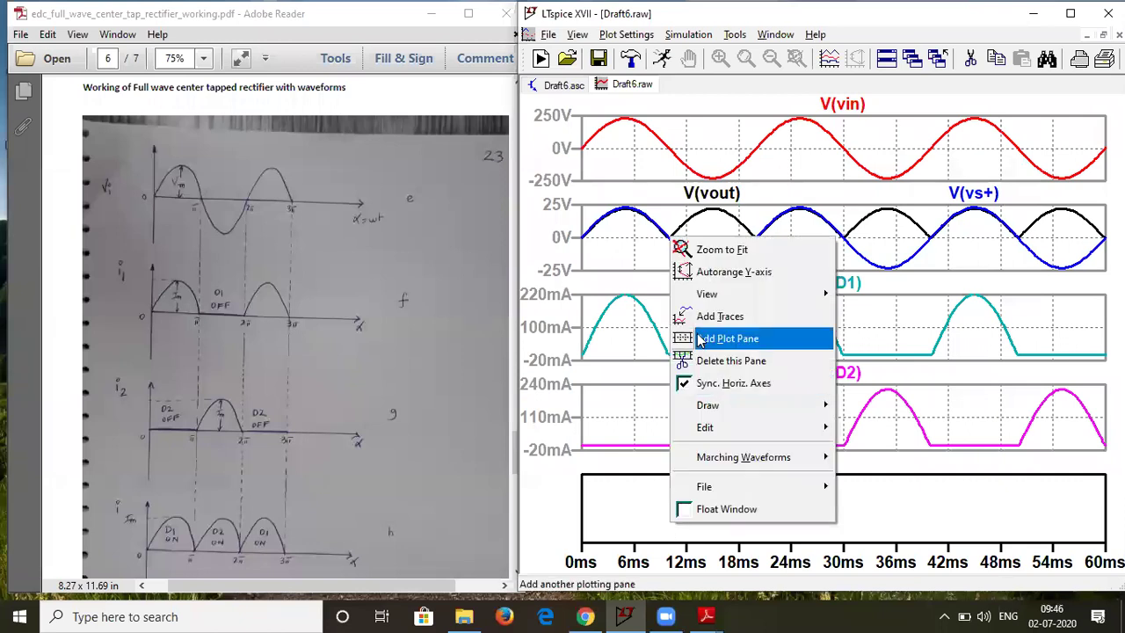
pyautogui.click(710, 316)
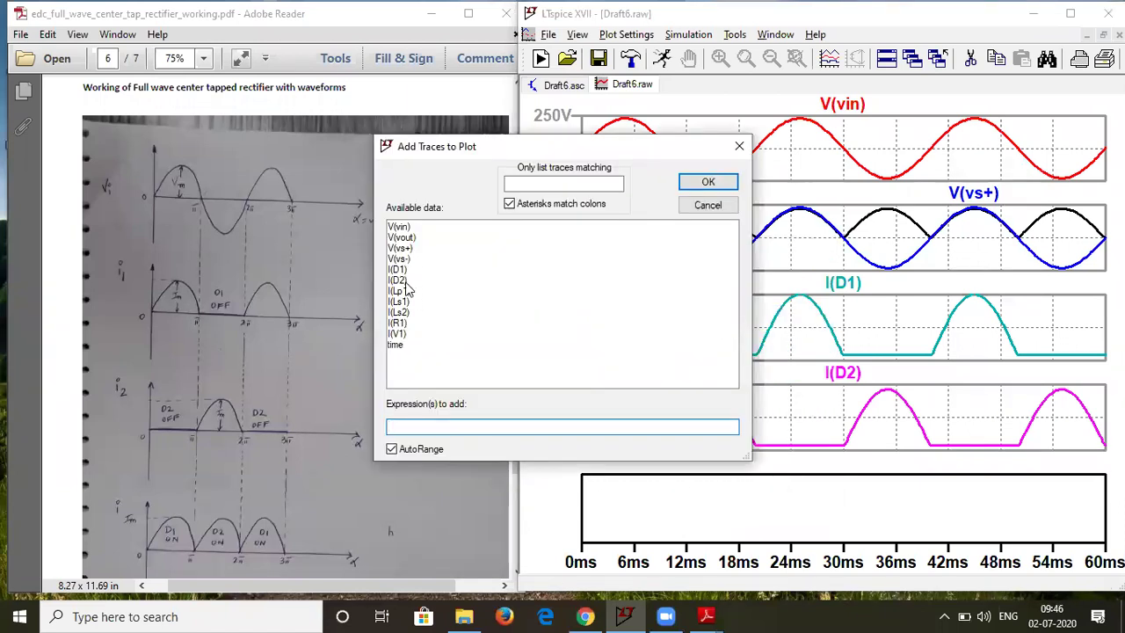
pyautogui.click(398, 324)
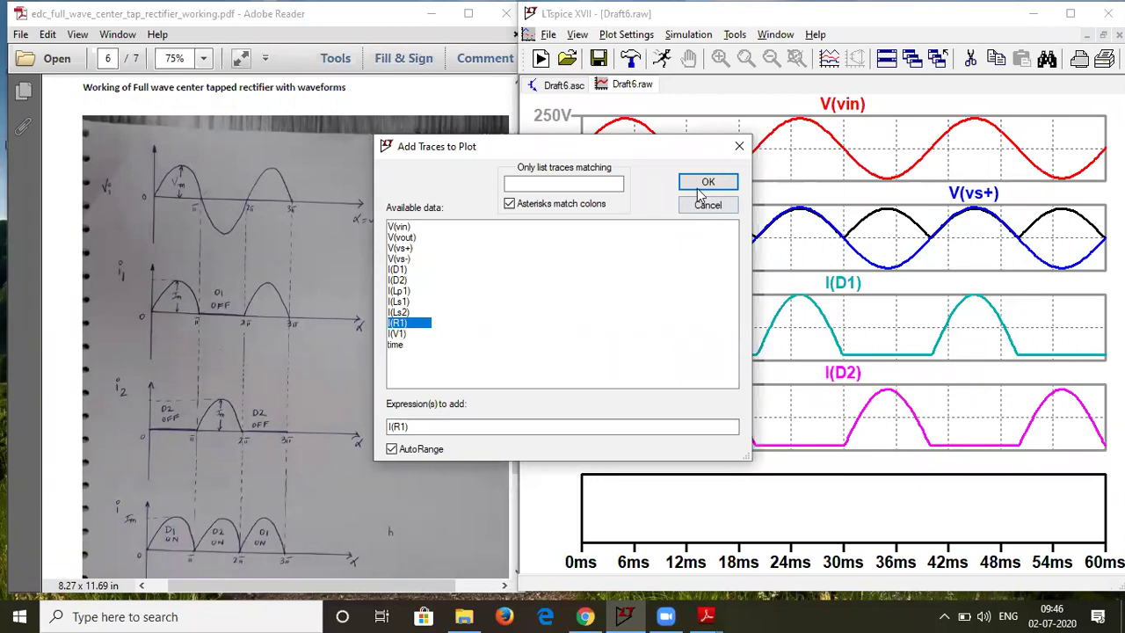
pyautogui.click(707, 183)
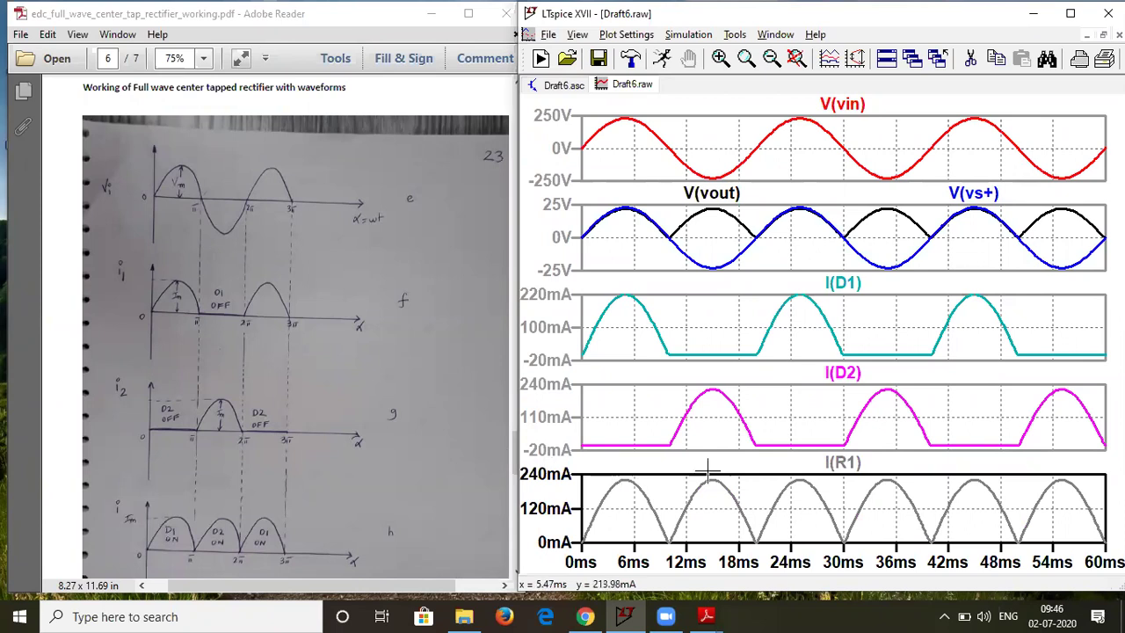
# Step: Measure the peak of the I(R1) trace with a cursor, and close the cursor readout
pyautogui.click(848, 463)
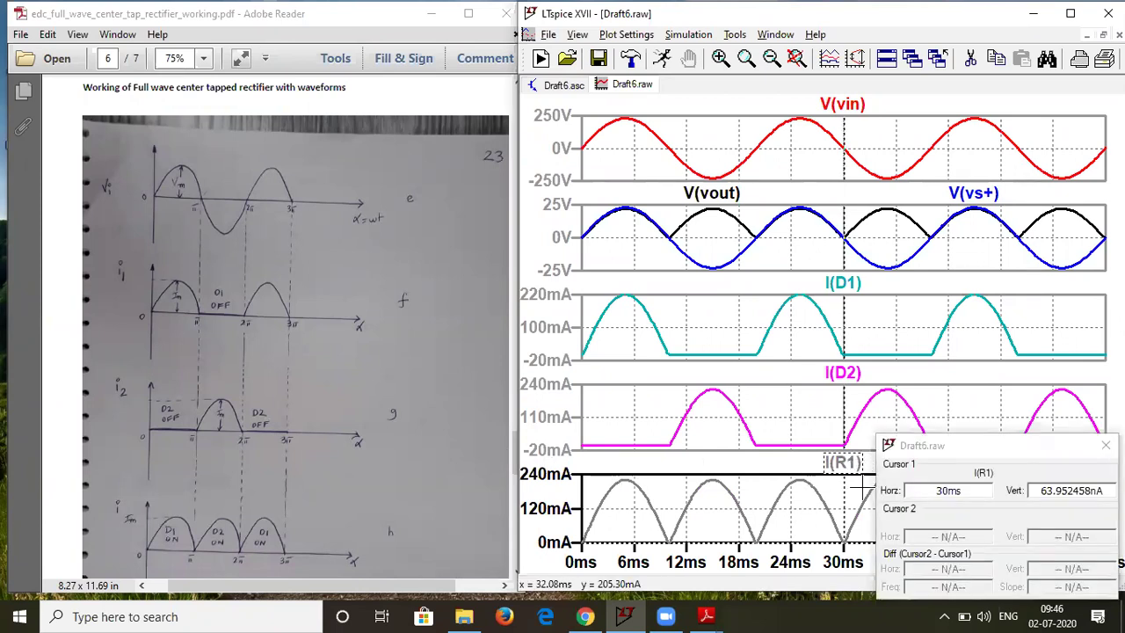
pyautogui.moveTo(843, 443); pyautogui.dragTo(797, 444)
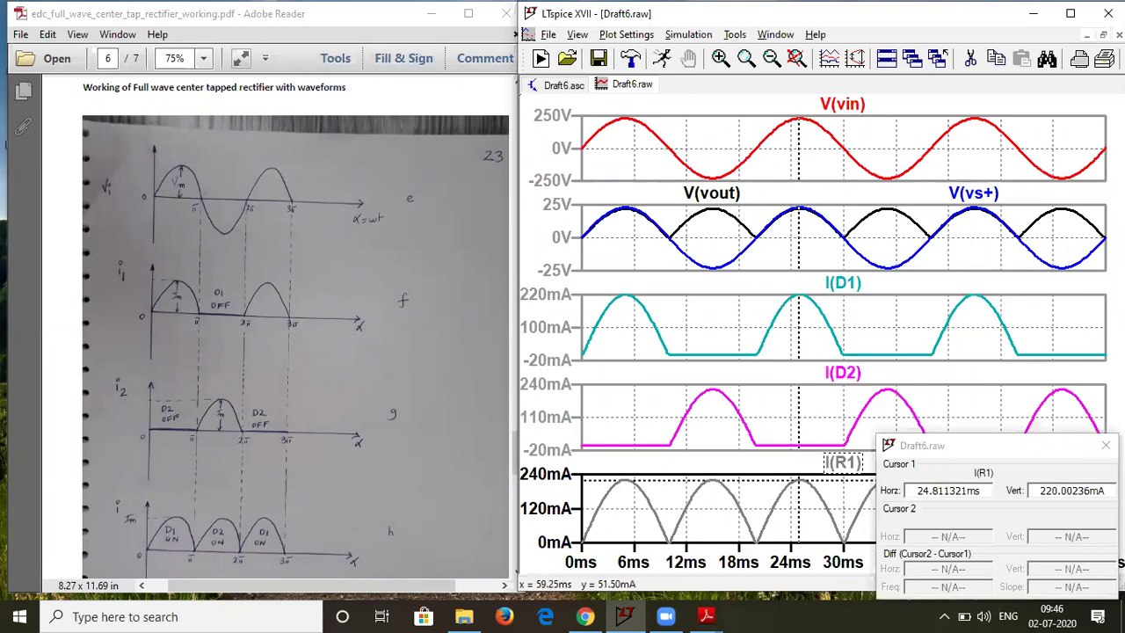
pyautogui.click(1105, 445)
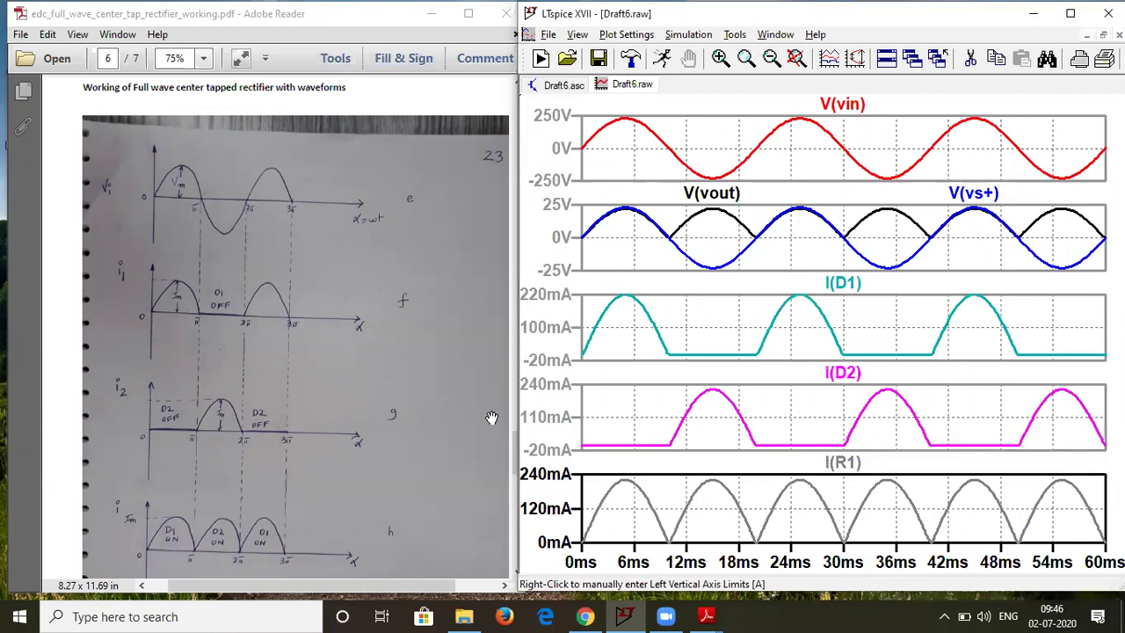
# Step: Bring up the diode voltage waveform sketches on page 7 of the PDF
pyautogui.scroll(5, 317, 412)
pyautogui.scroll(-12, 317, 411)
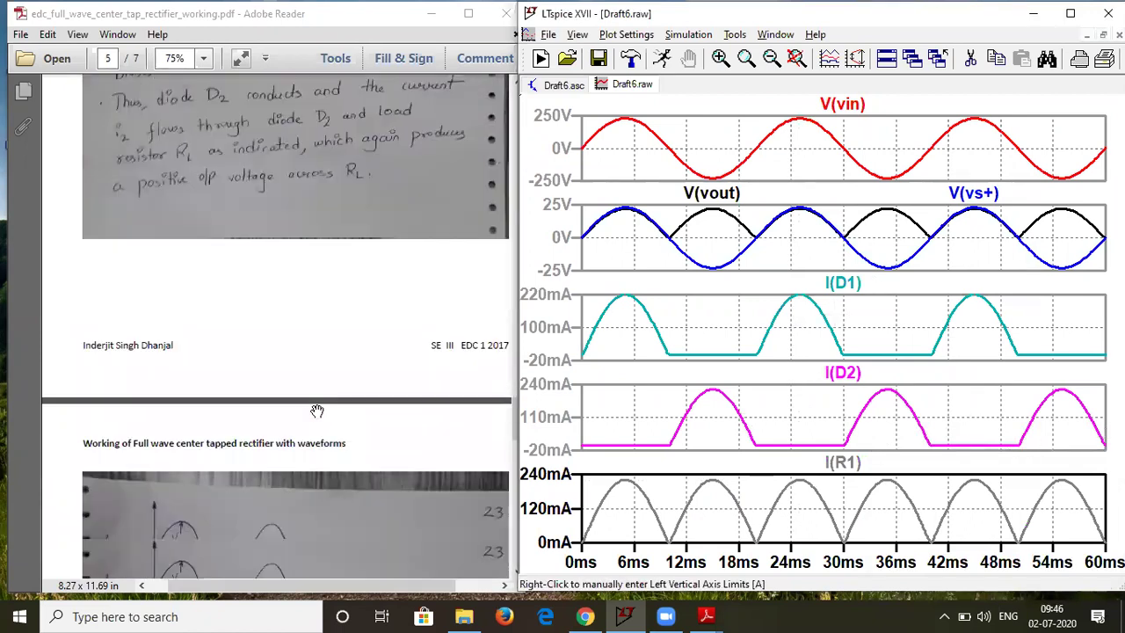
pyautogui.scroll(-10, 317, 412)
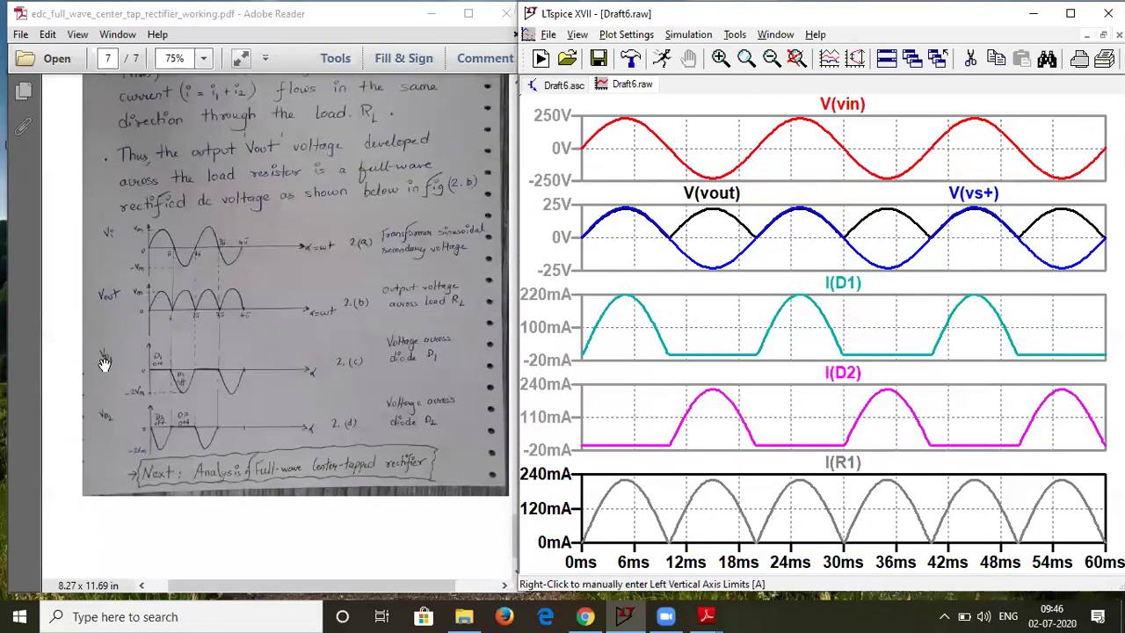
# Step: Add two empty plot panes above the V(vin) pane in the LTspice waveform window
pyautogui.click(729, 427)
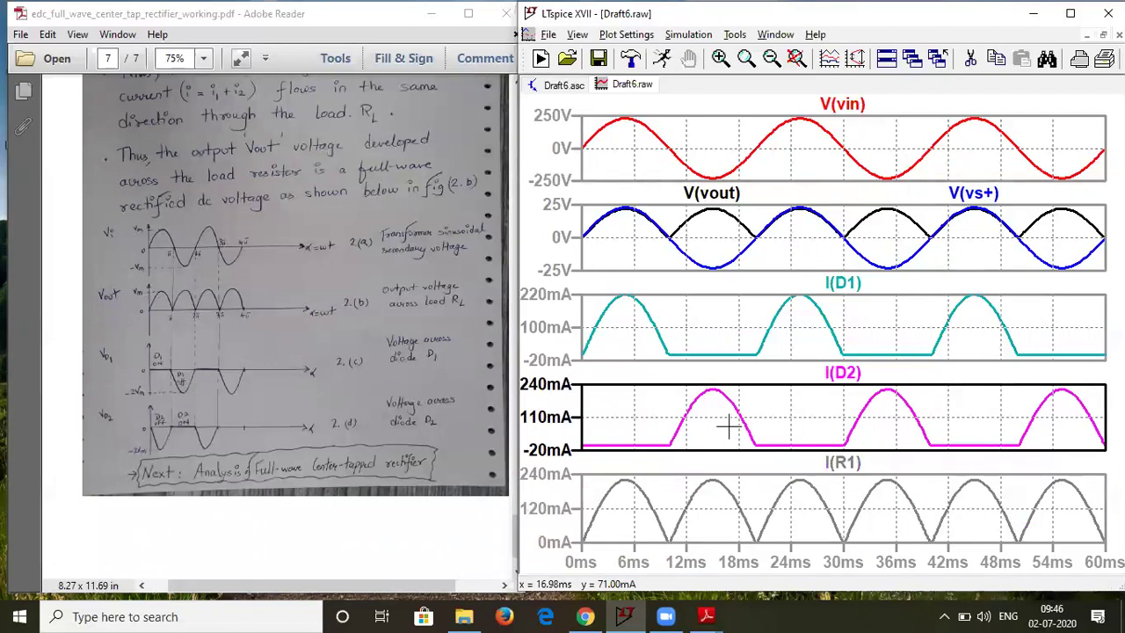
pyautogui.rightClick(728, 427)
pyautogui.click(794, 243)
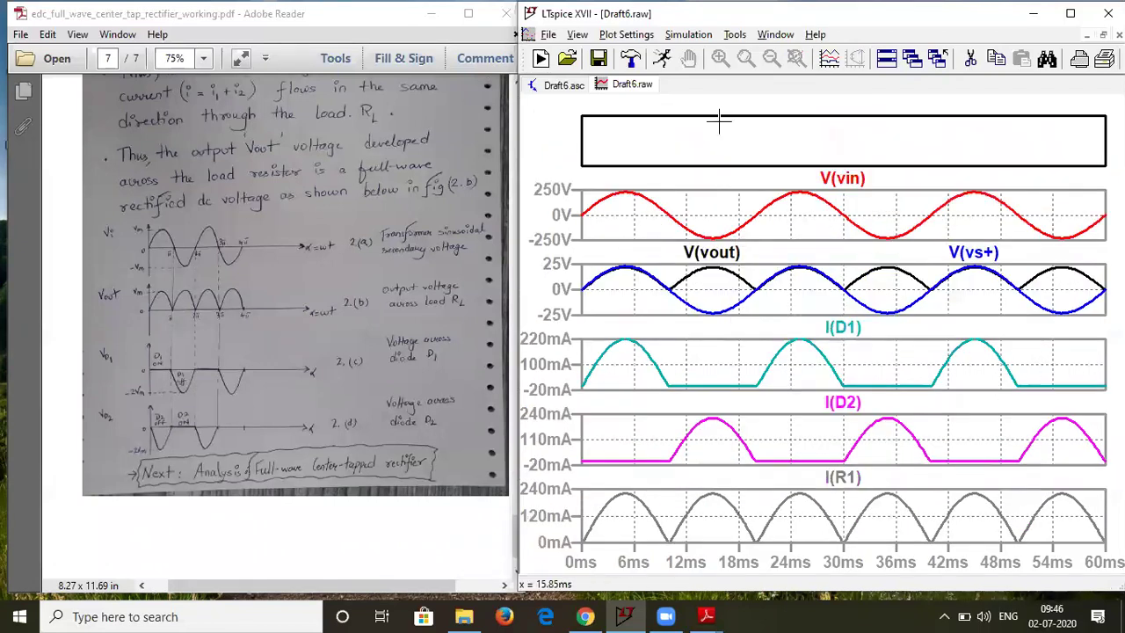
pyautogui.rightClick(718, 123)
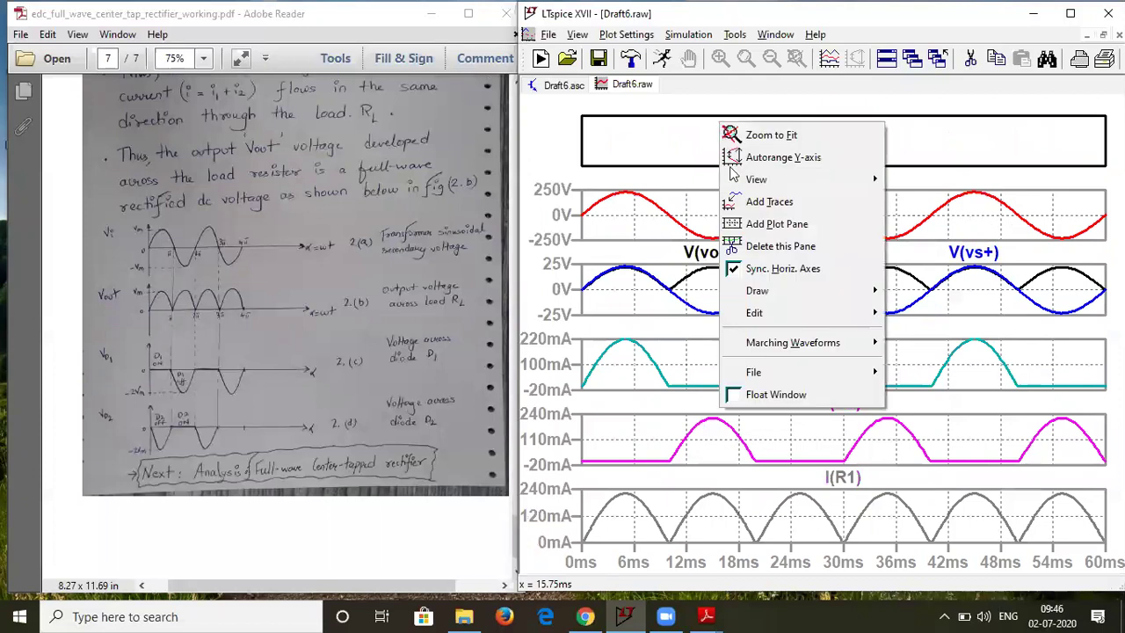
pyautogui.click(747, 224)
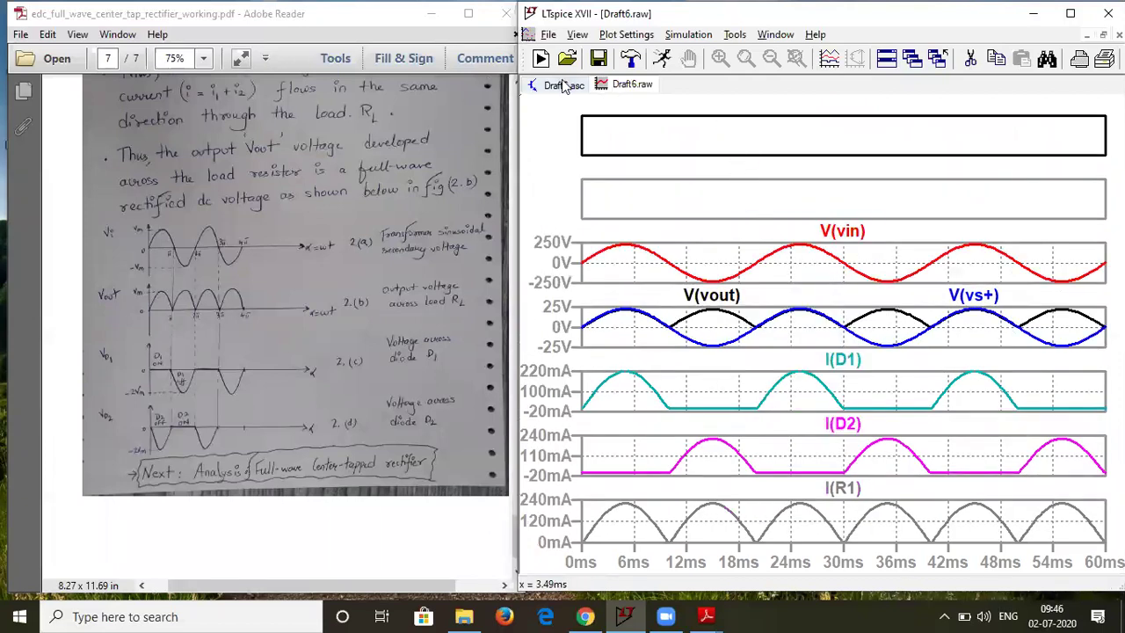
# Step: Plot the voltage across diode D1, V(Vs+,Vout), in the uppermost empty pane
pyautogui.click(564, 84)
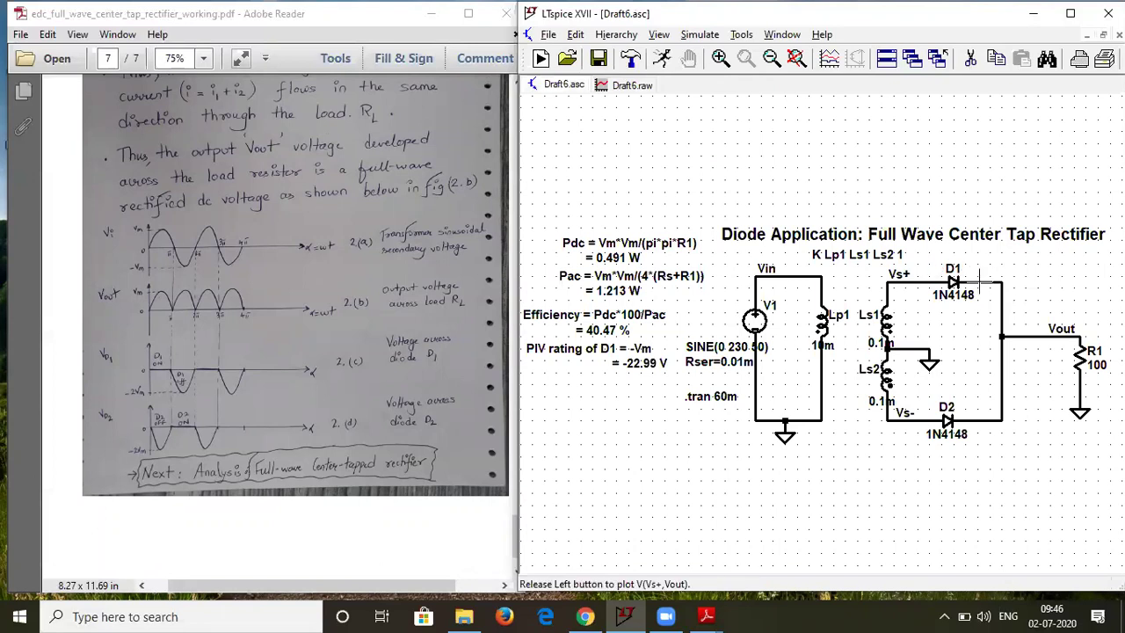
pyautogui.click(634, 88)
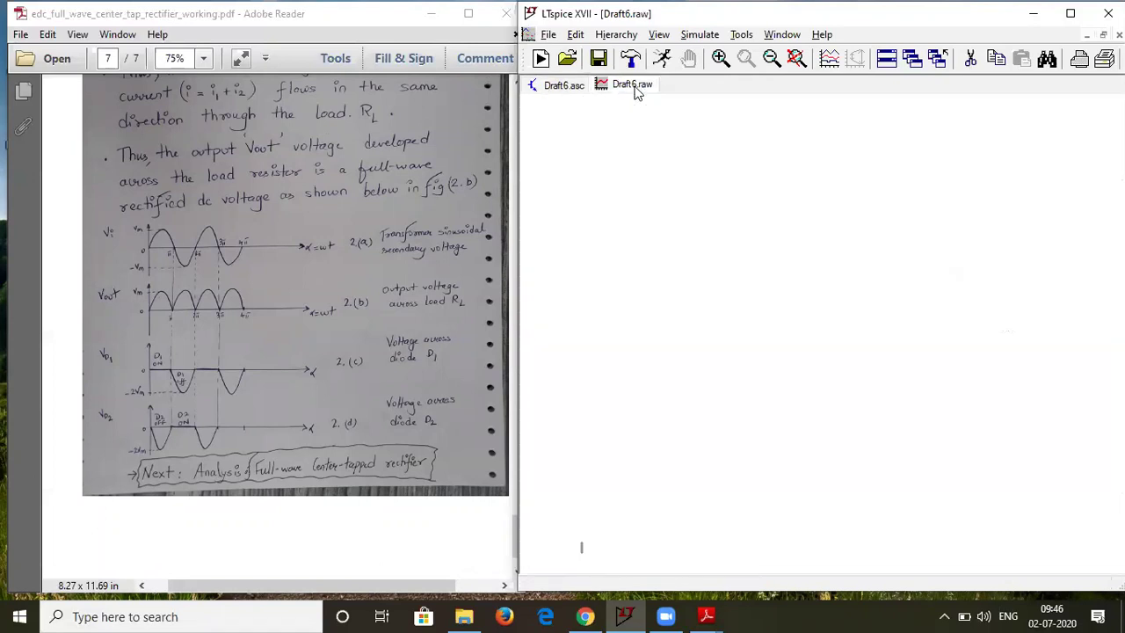
pyautogui.click(563, 84)
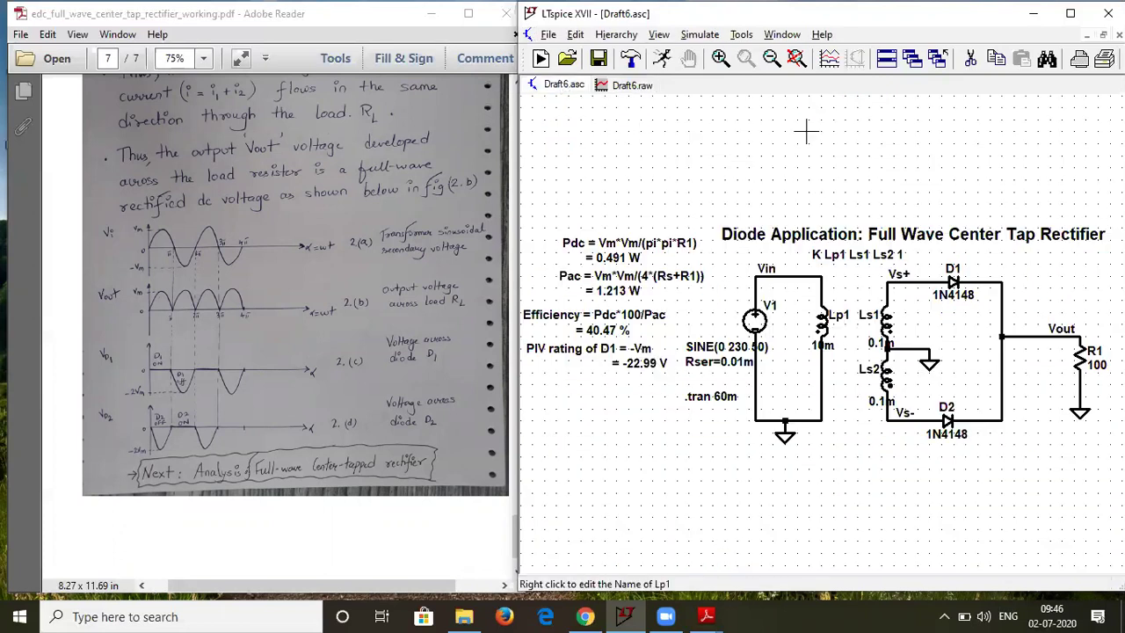
pyautogui.click(633, 90)
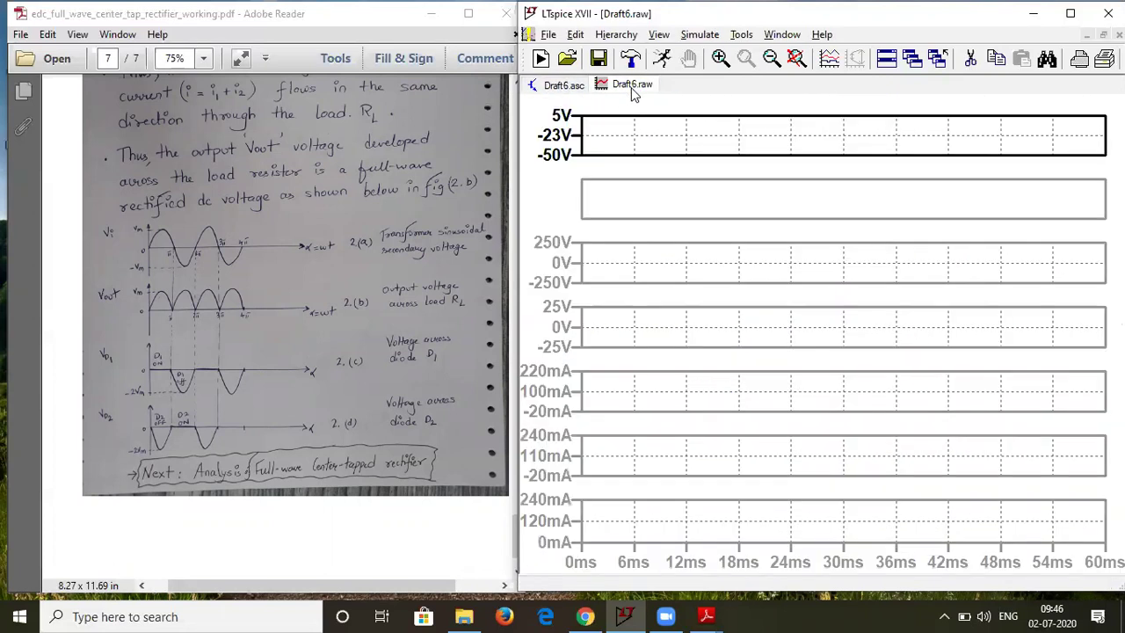
# Step: Plot the voltage across diode D2, V(Vs-,Vout), in the empty pane above V(vin)
pyautogui.click(681, 183)
pyautogui.click(563, 85)
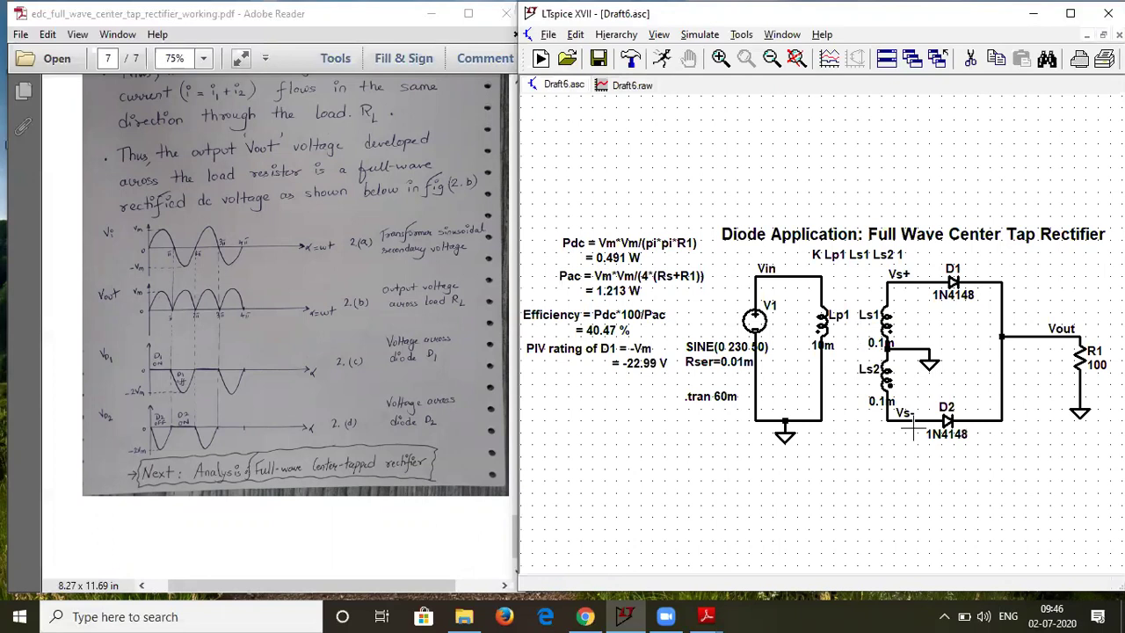
pyautogui.moveTo(924, 411); pyautogui.dragTo(991, 413)
pyautogui.click(632, 85)
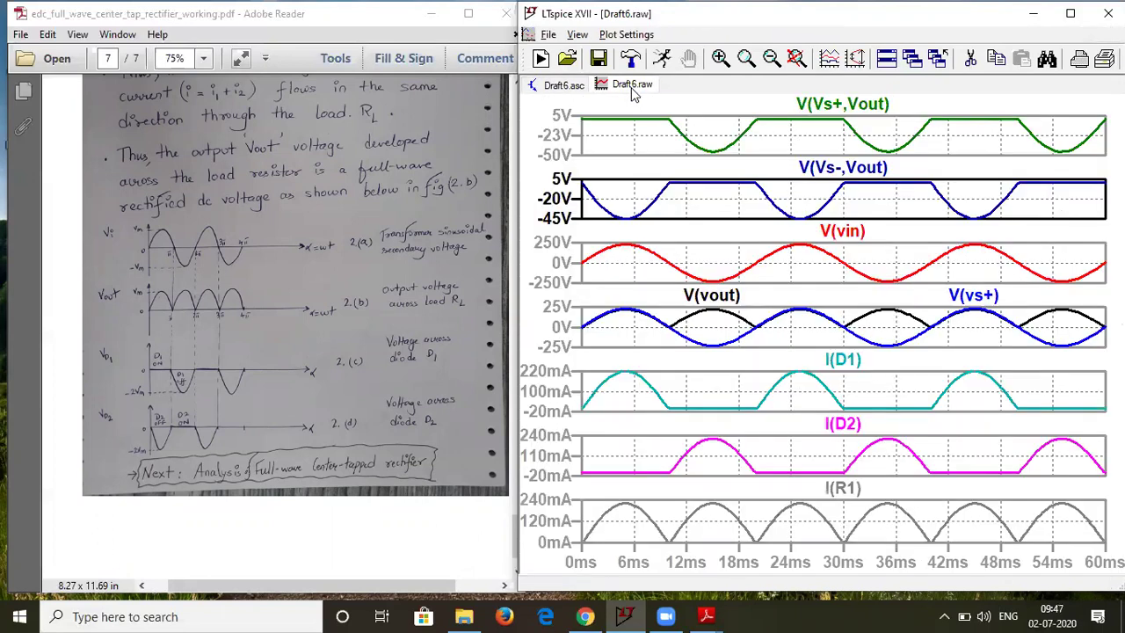
# Step: Measure the negative peak of the V(Vs+,Vout) trace with a cursor in the maximized window, and restore the side-by-side layout
pyautogui.click(1070, 13)
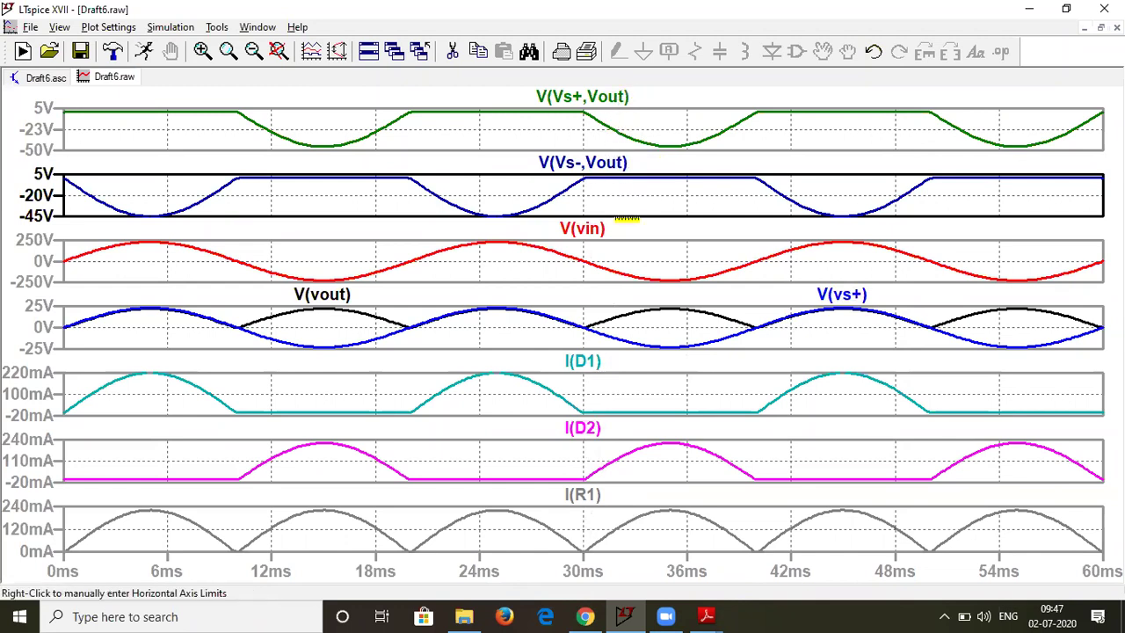
pyautogui.click(621, 98)
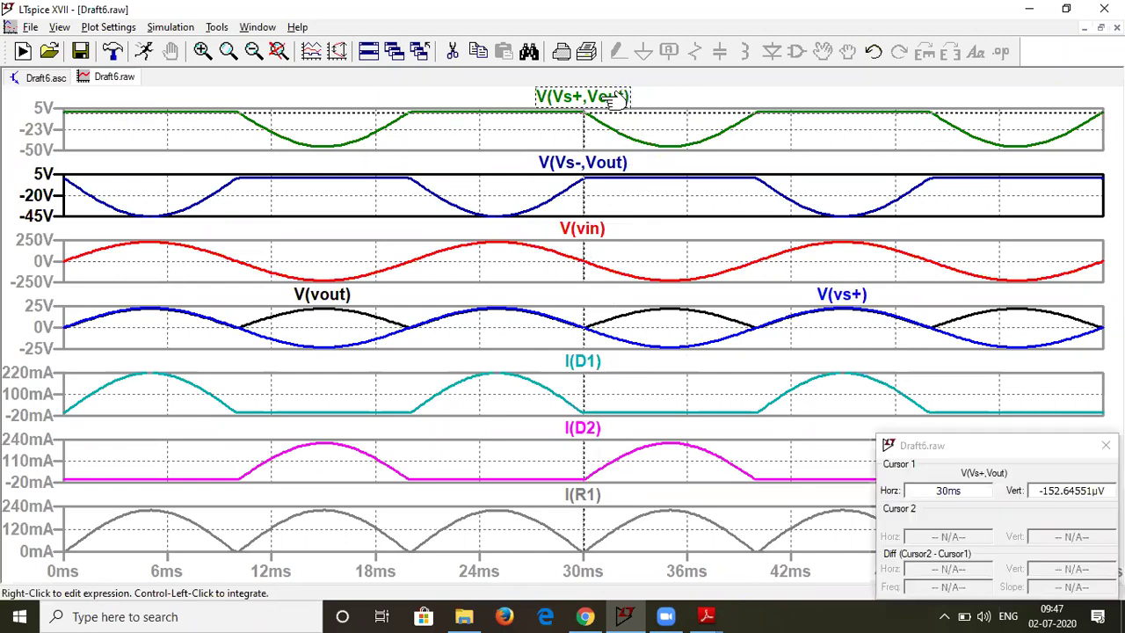
pyautogui.moveTo(583, 109); pyautogui.dragTo(671, 126)
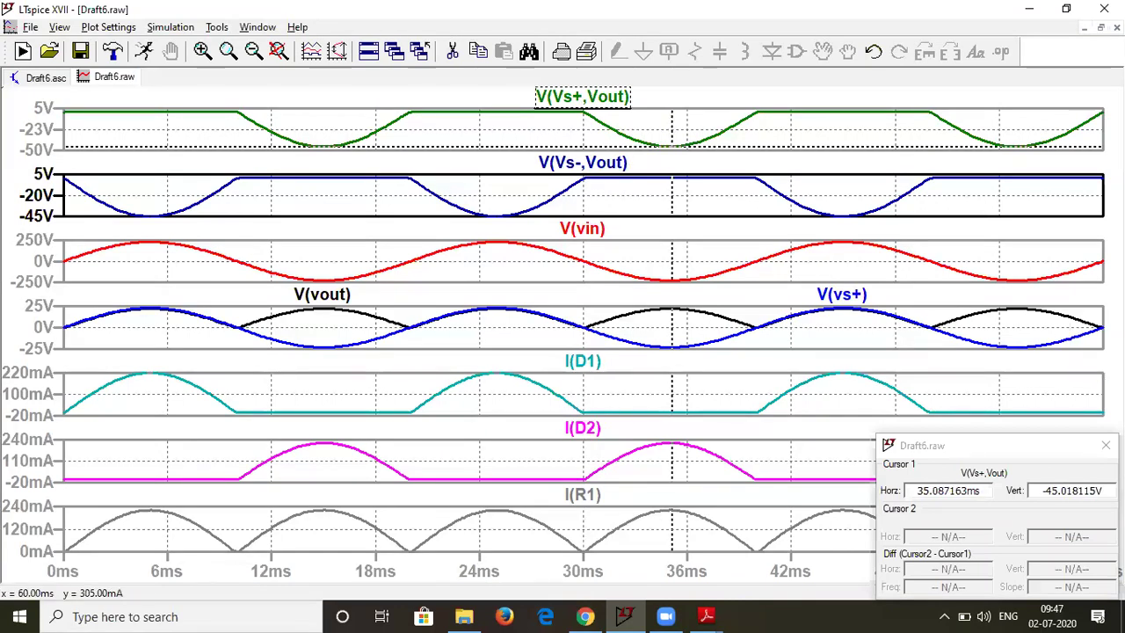
pyautogui.click(1105, 445)
pyautogui.doubleClick(703, 7)
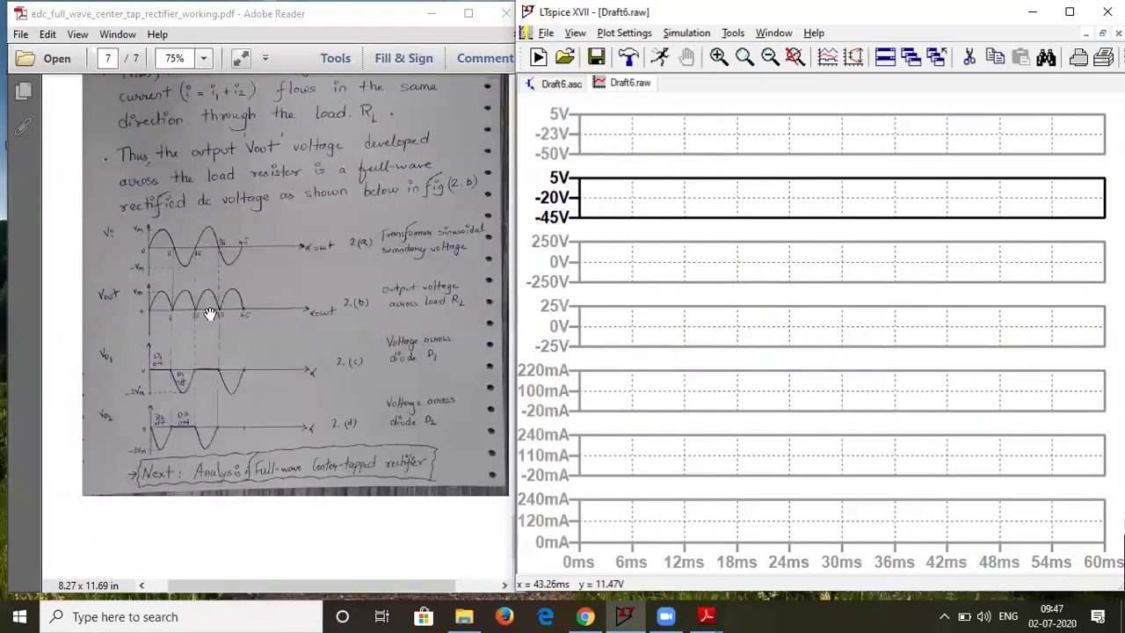
# Step: Enlarge the PDF's page 7 waveforms to 100% for comparison with the diode voltage traces, and return to the Draft6.asc schematic
pyautogui.scroll(1, 124, 461)
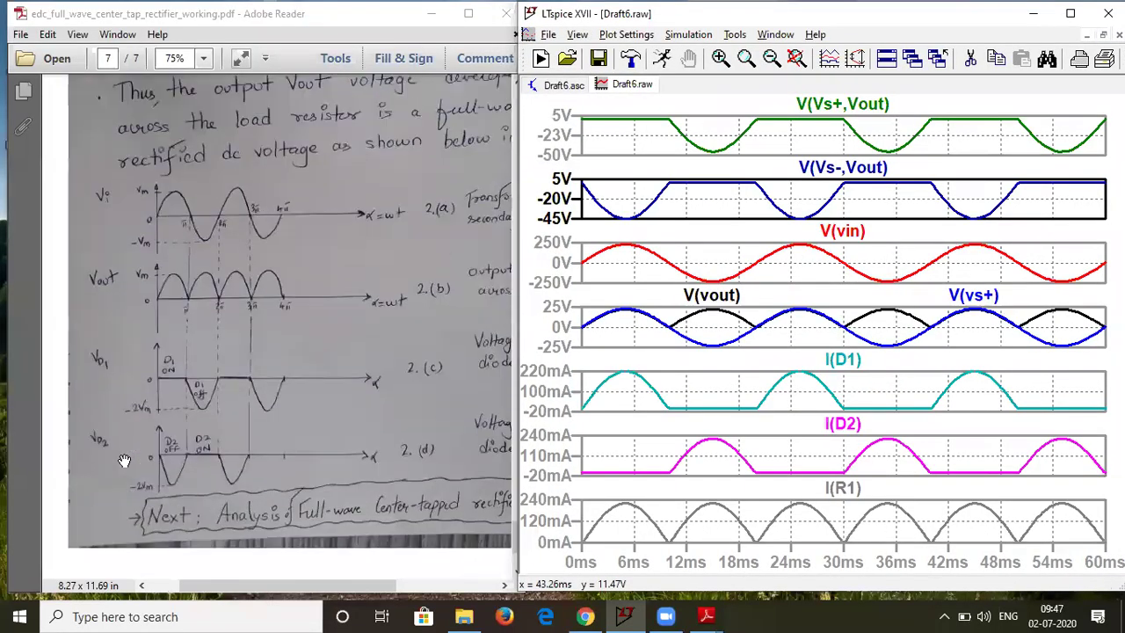
pyautogui.moveTo(187, 419); pyautogui.dragTo(141, 383)
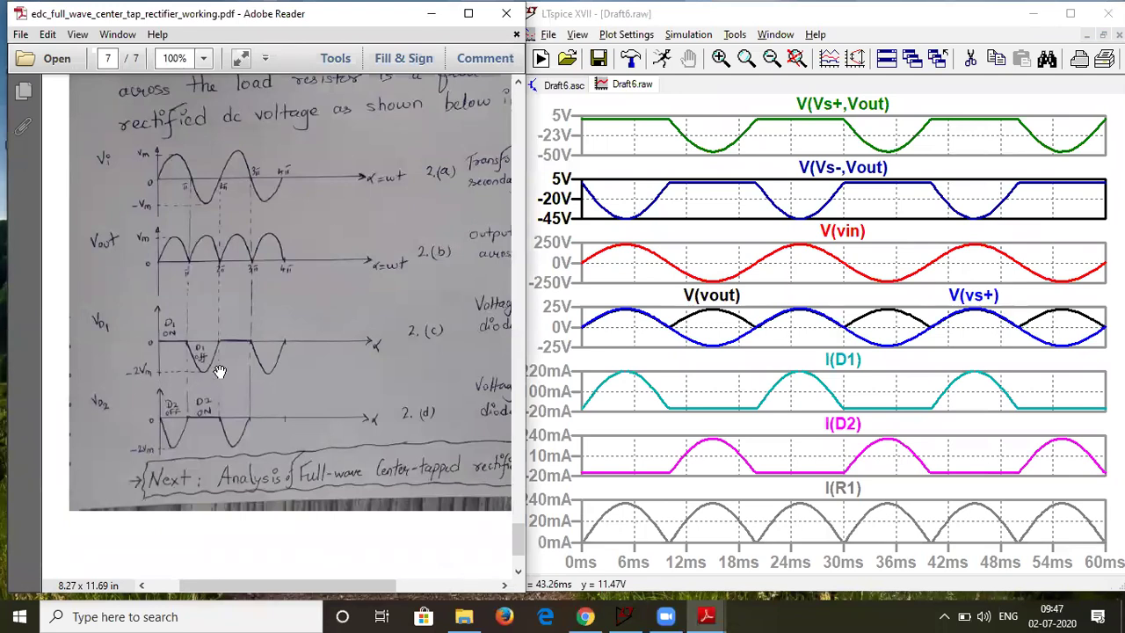
pyautogui.click(795, 57)
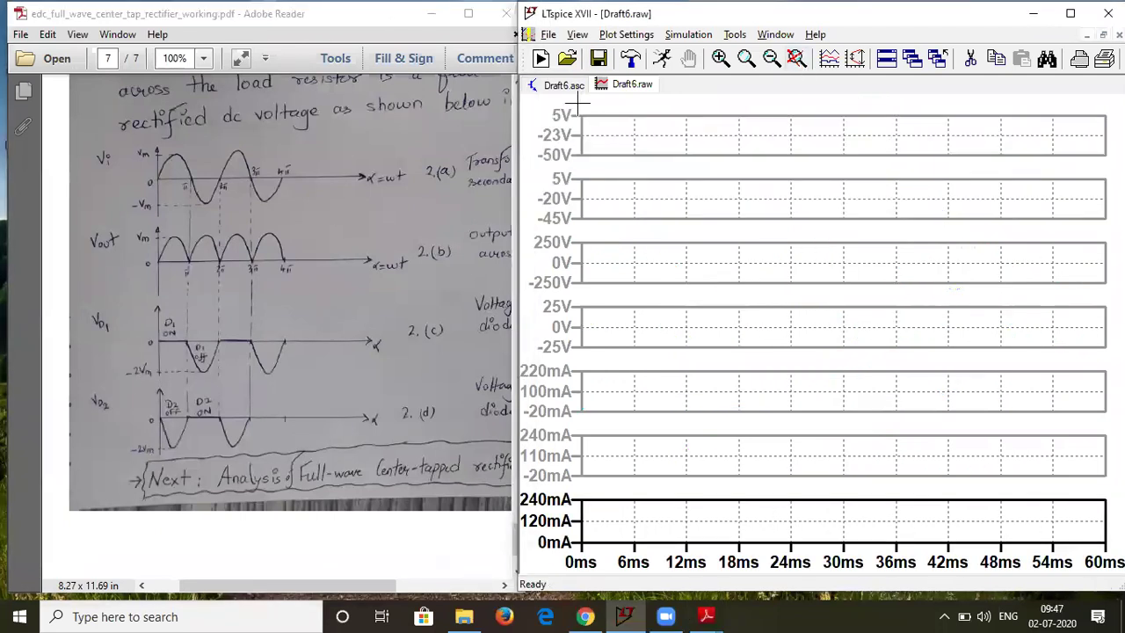
pyautogui.click(560, 84)
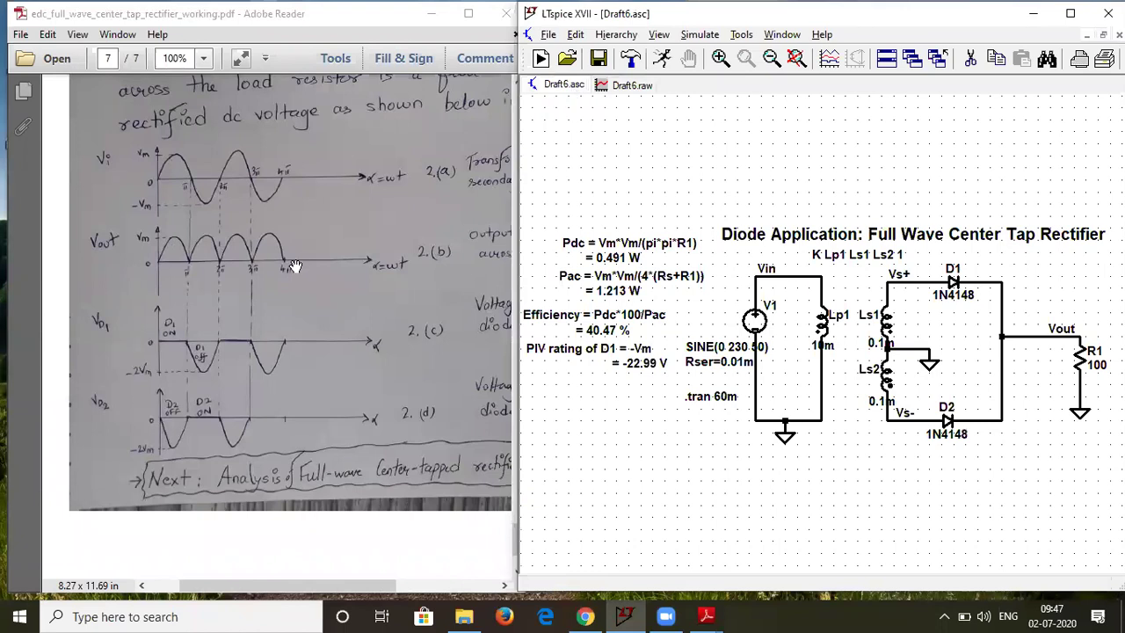
# Step: Close the working PDF, open edc_full_wave_center_tap_rectifier_analysis.pdf from the project folder, and place it beside LTspice
pyautogui.click(500, 15)
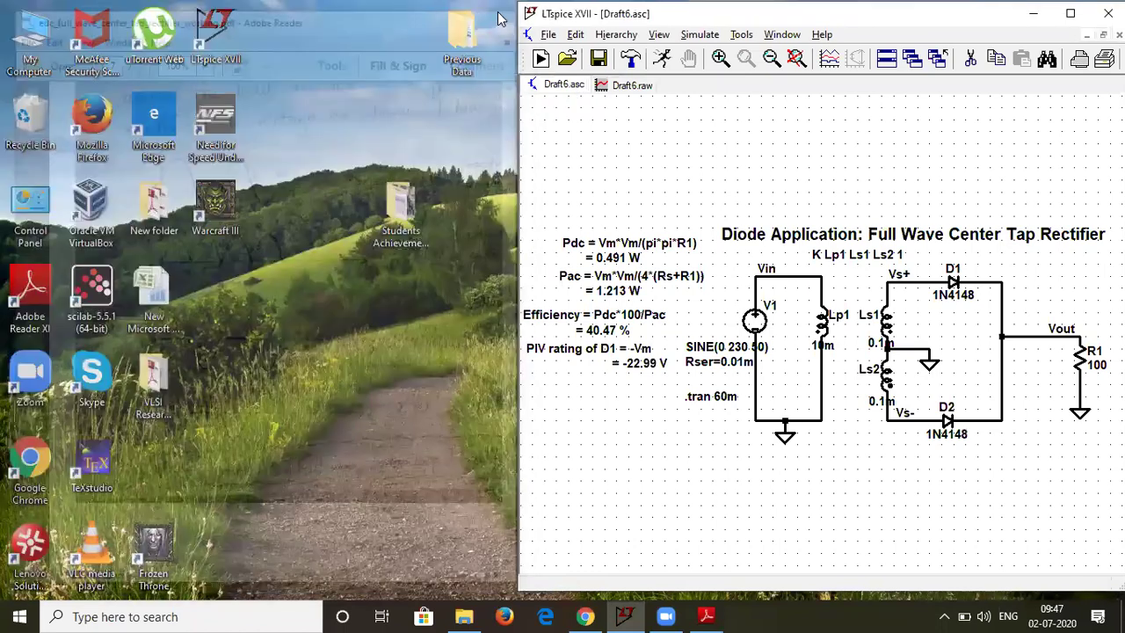
pyautogui.click(459, 616)
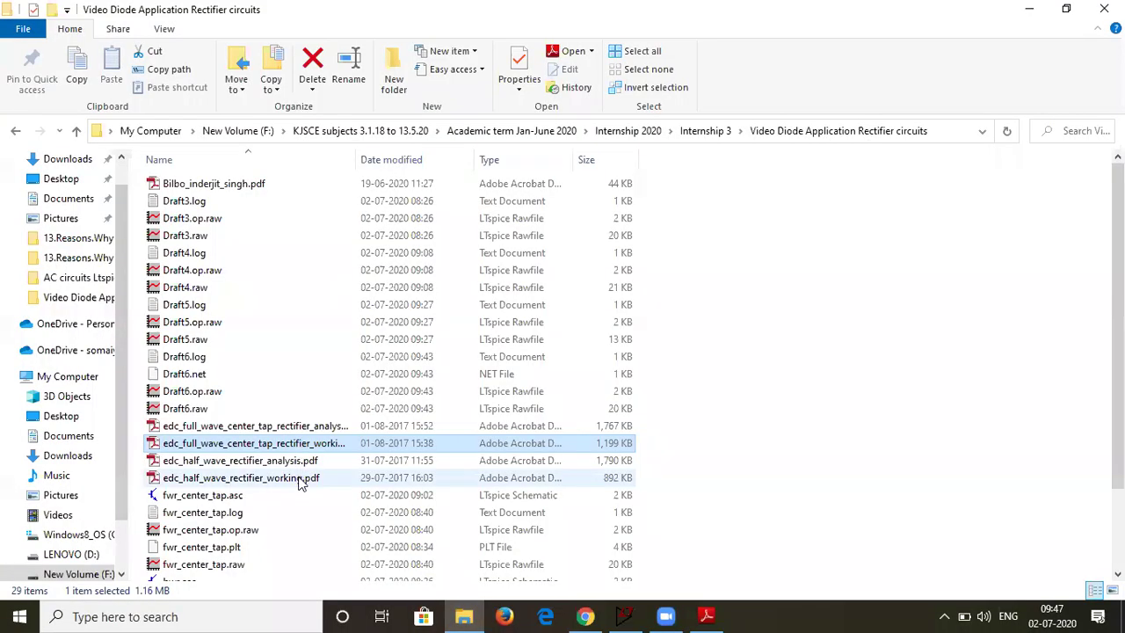
pyautogui.click(321, 428)
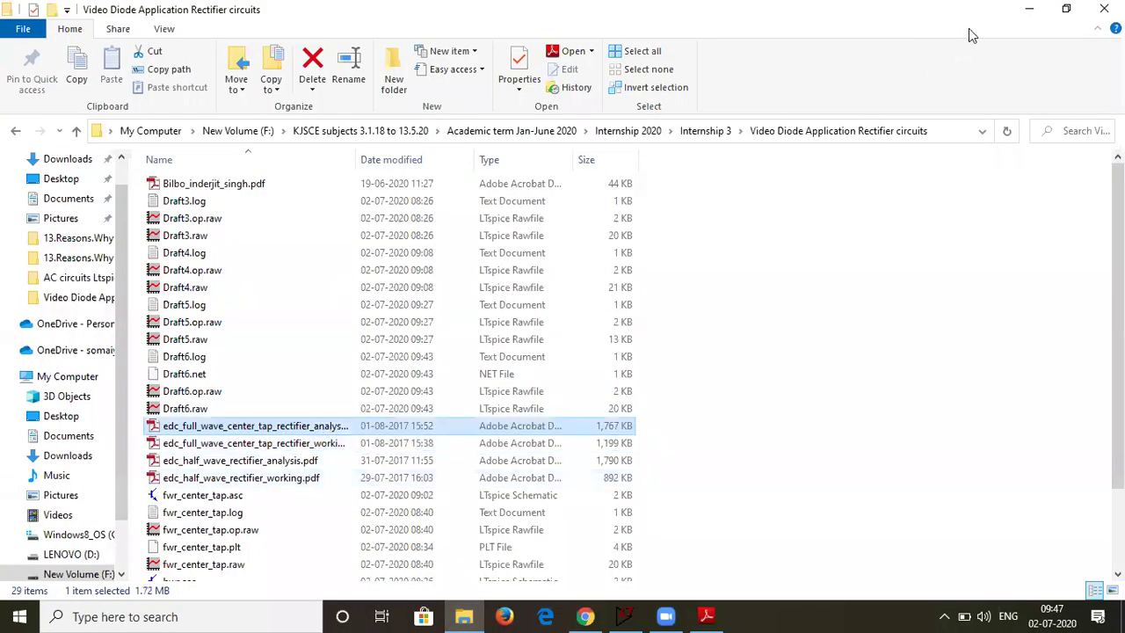
pyautogui.click(1029, 8)
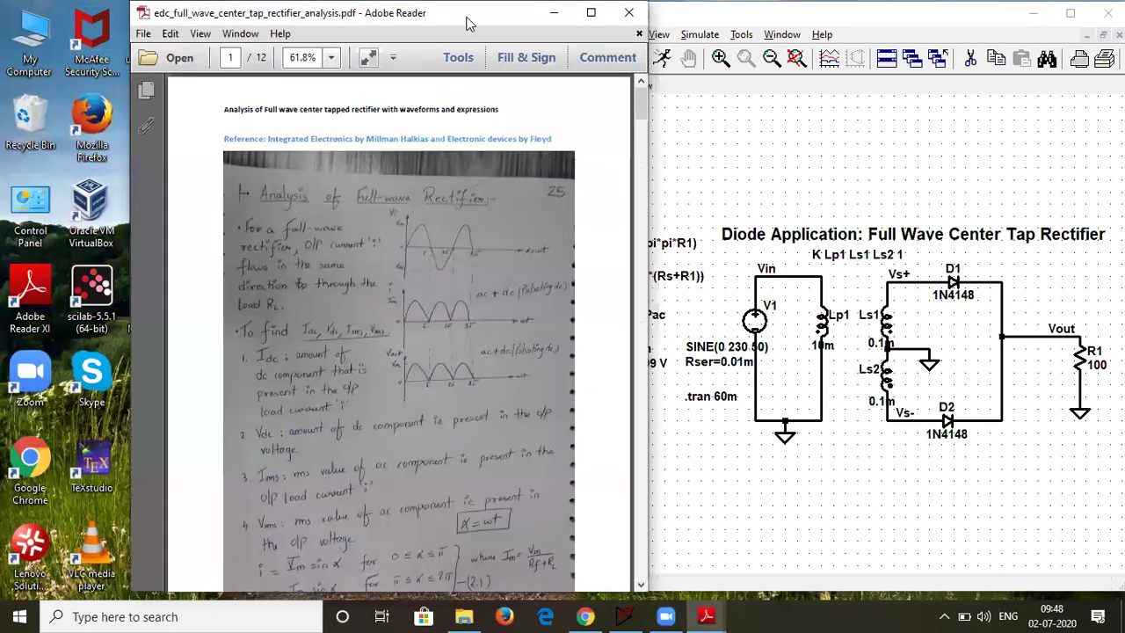
pyautogui.moveTo(469, 22); pyautogui.dragTo(347, 23)
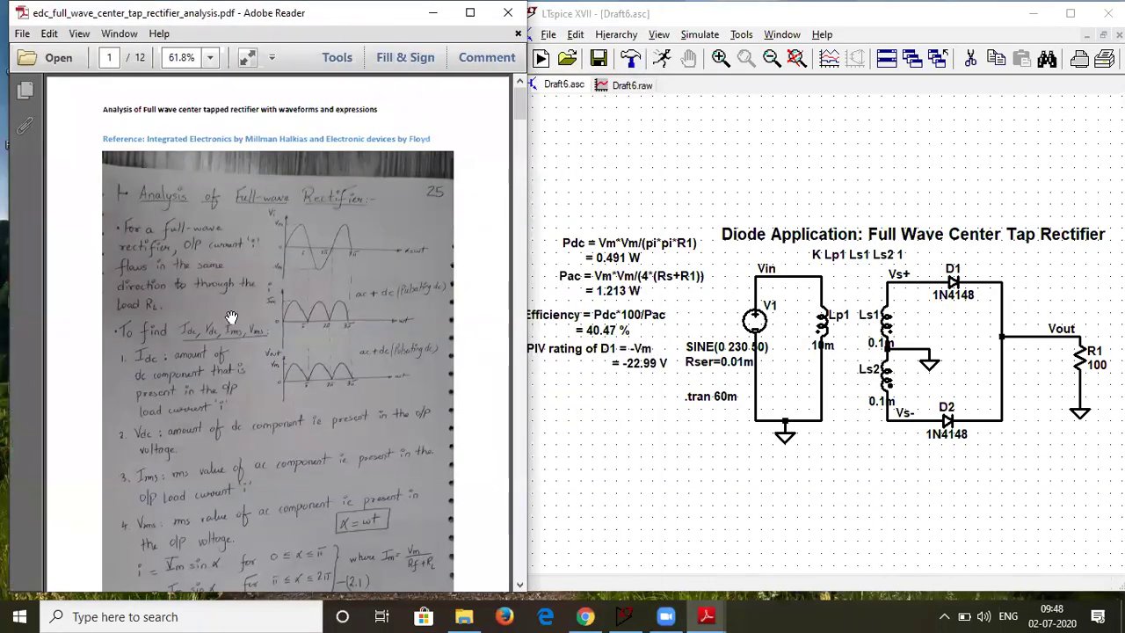
# Step: Bring up the Pdc, Pac and efficiency formulas on page 6 of the analysis PDF at 100% zoom
pyautogui.scroll(1, 230, 316)
pyautogui.scroll(-3, 274, 453)
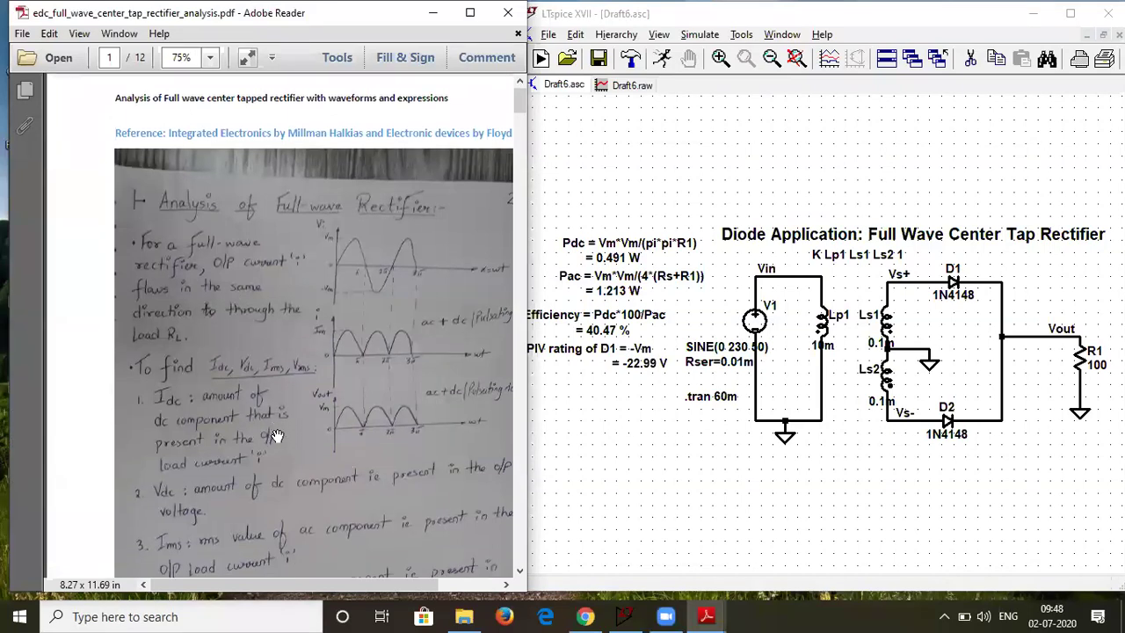
pyautogui.scroll(3, 277, 436)
pyautogui.scroll(-15, 280, 457)
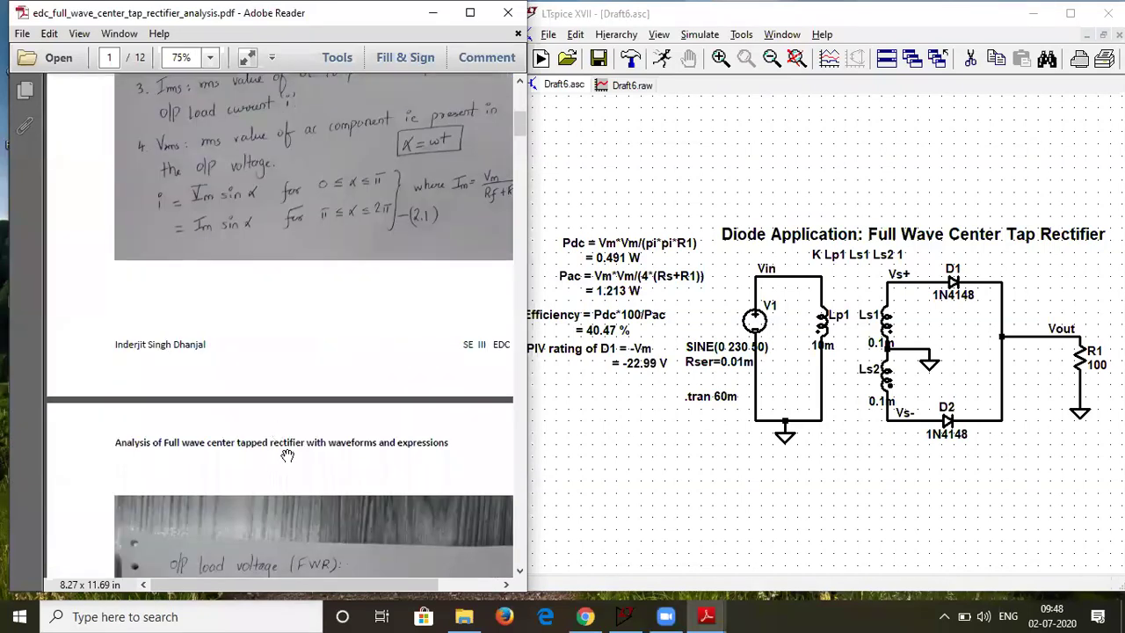
pyautogui.scroll(1, 287, 497)
pyautogui.scroll(-20, 288, 498)
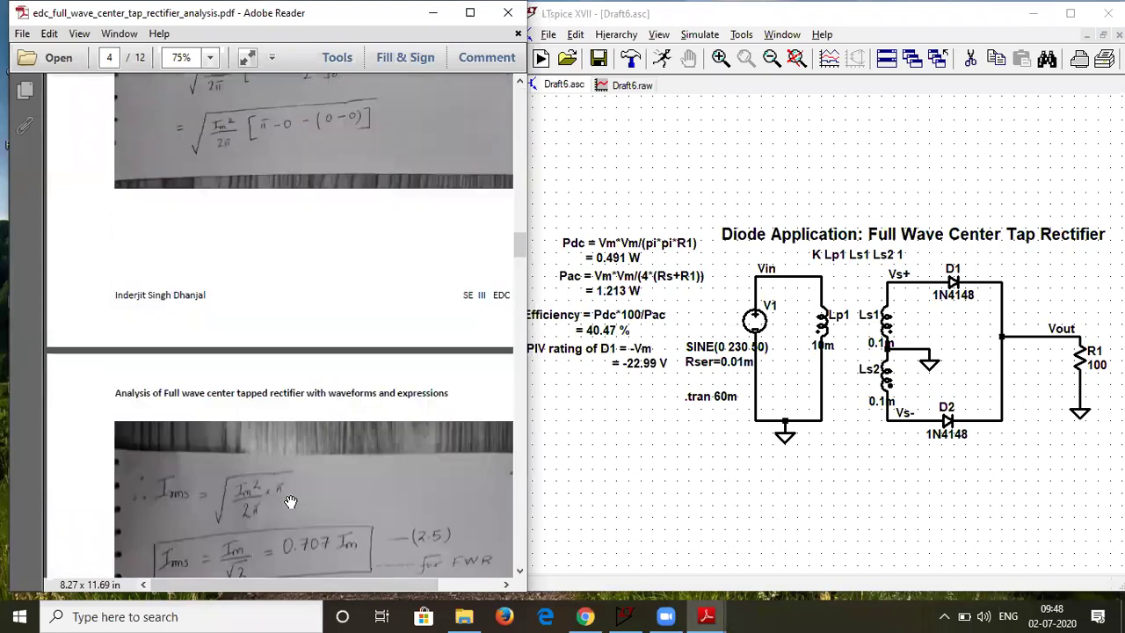
pyautogui.scroll(-12, 290, 501)
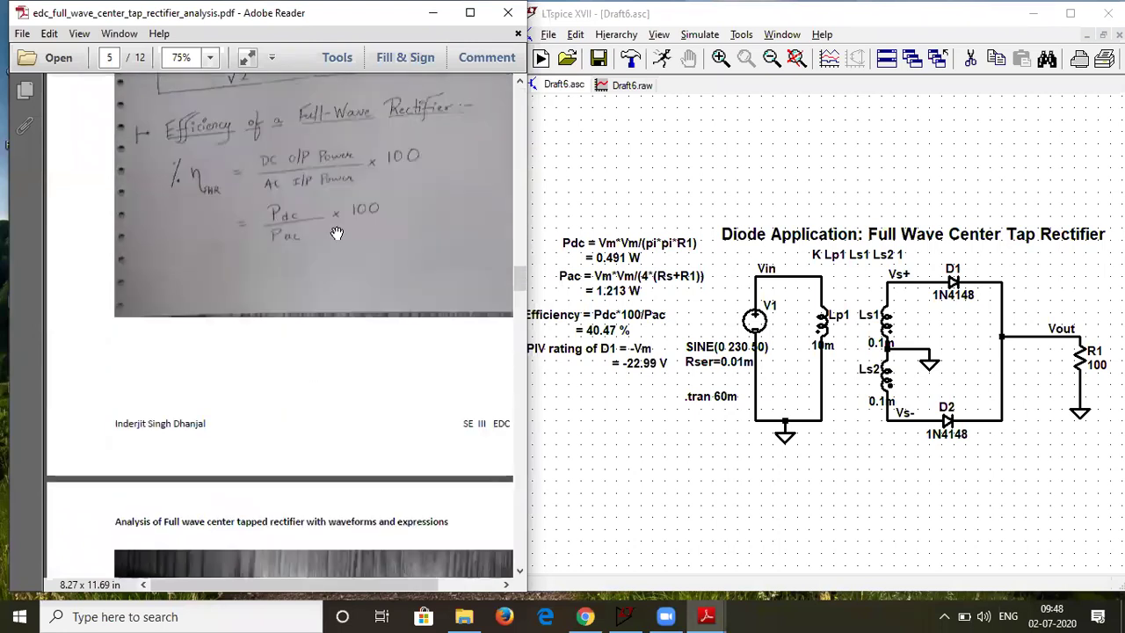
pyautogui.scroll(-3, 337, 230)
pyautogui.scroll(-3, 336, 232)
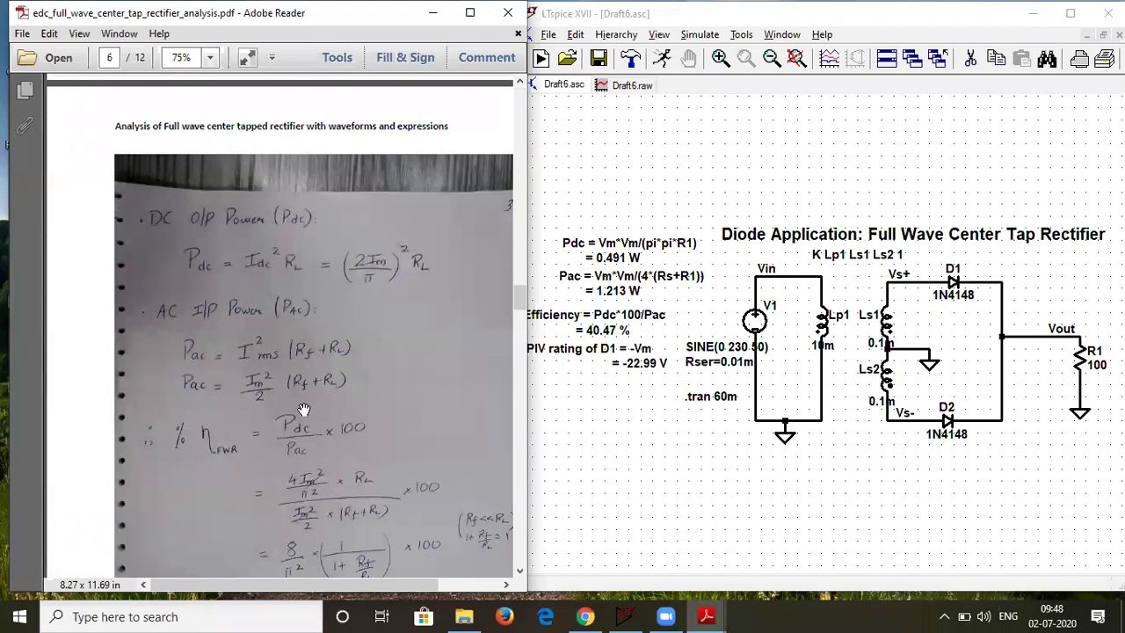
pyautogui.hotkey('ctrl', '+')
pyautogui.moveTo(335, 345); pyautogui.dragTo(342, 324)
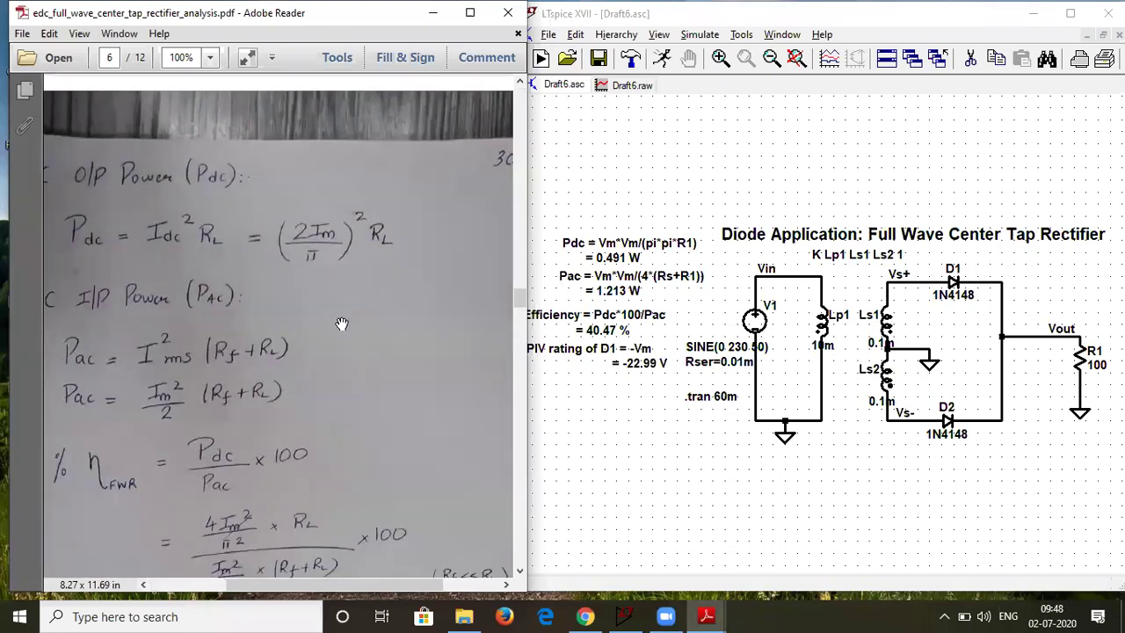
# Step: Measure a peak of the load current I(R1) with a cursor, and return to the schematic with the readout open
pyautogui.click(640, 85)
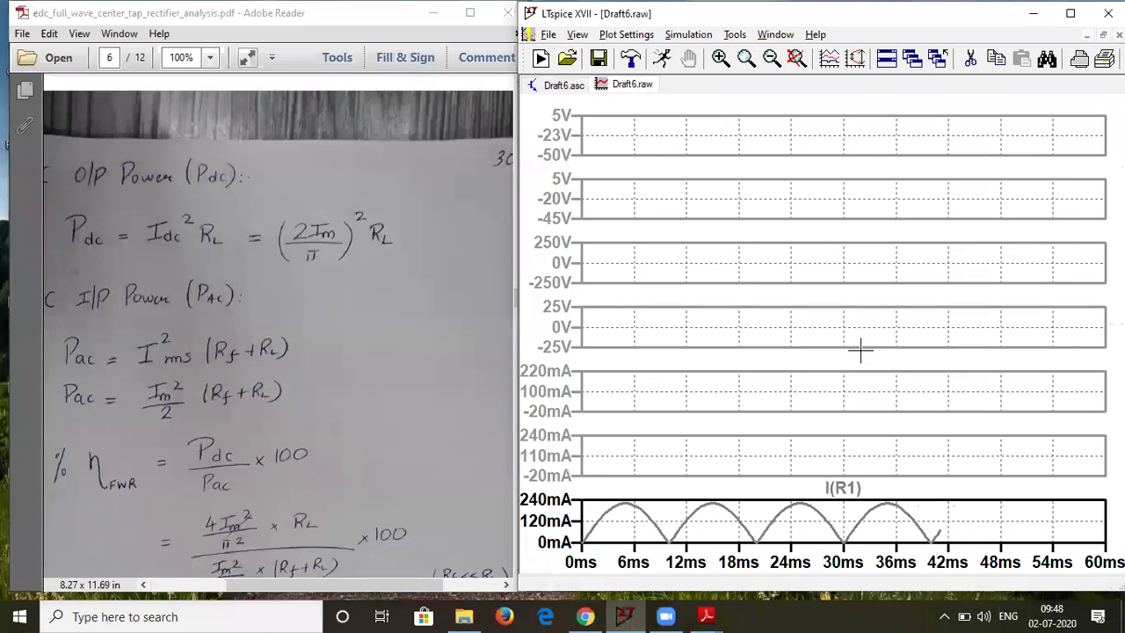
pyautogui.click(865, 488)
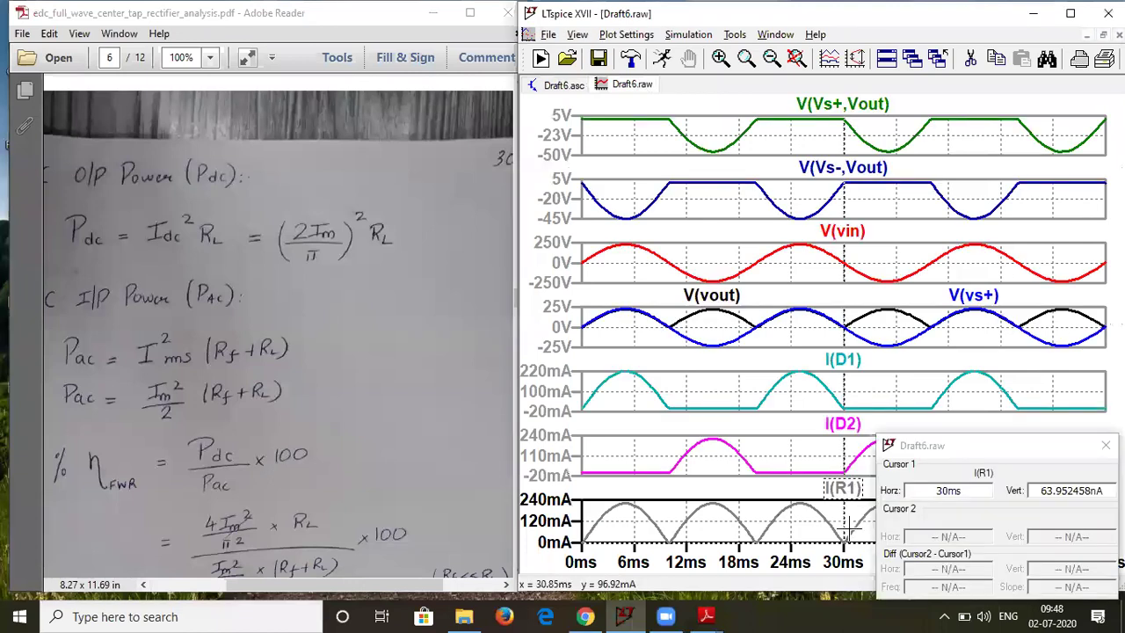
pyautogui.moveTo(843, 518); pyautogui.dragTo(799, 510)
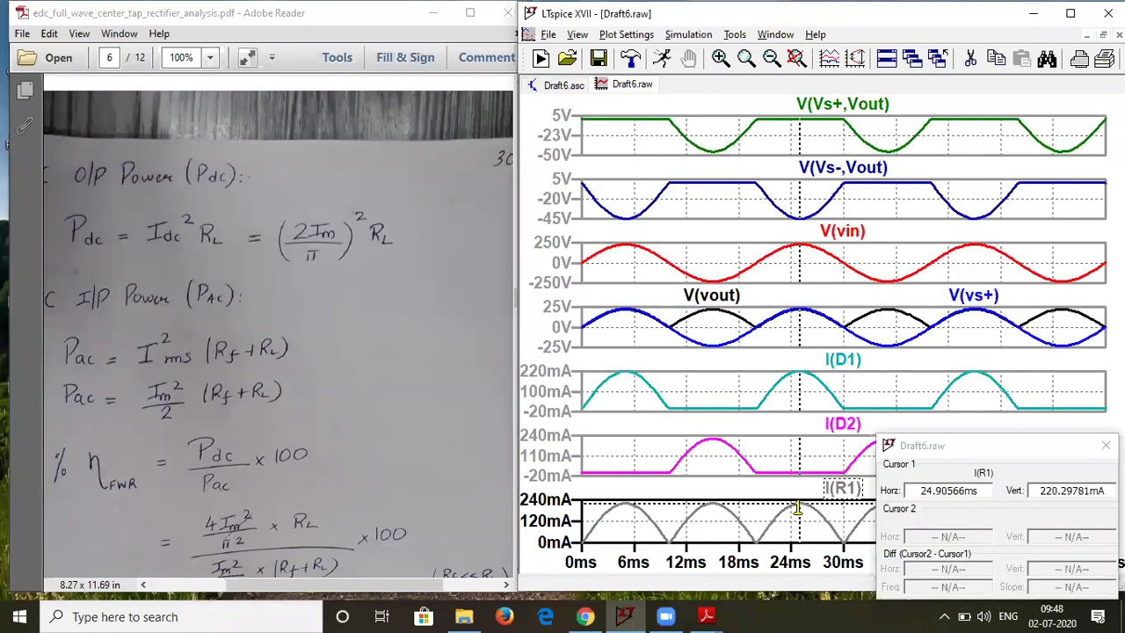
pyautogui.click(567, 86)
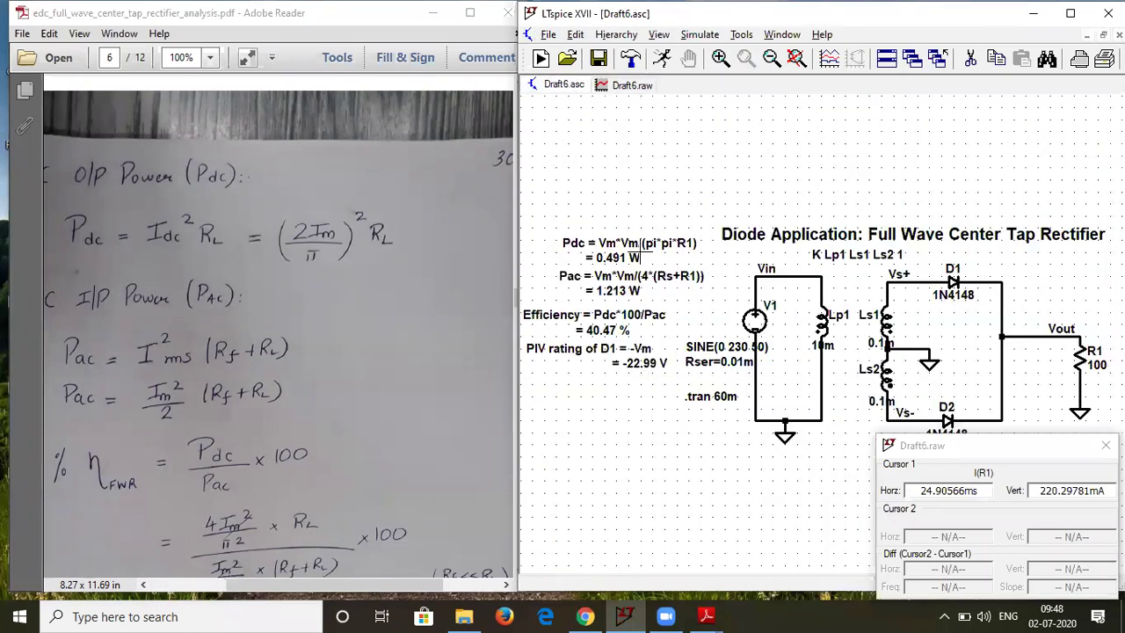
# Step: Open the Pdc comment on the schematic for editing and clear its formula after the equals sign
pyautogui.rightClick(641, 243)
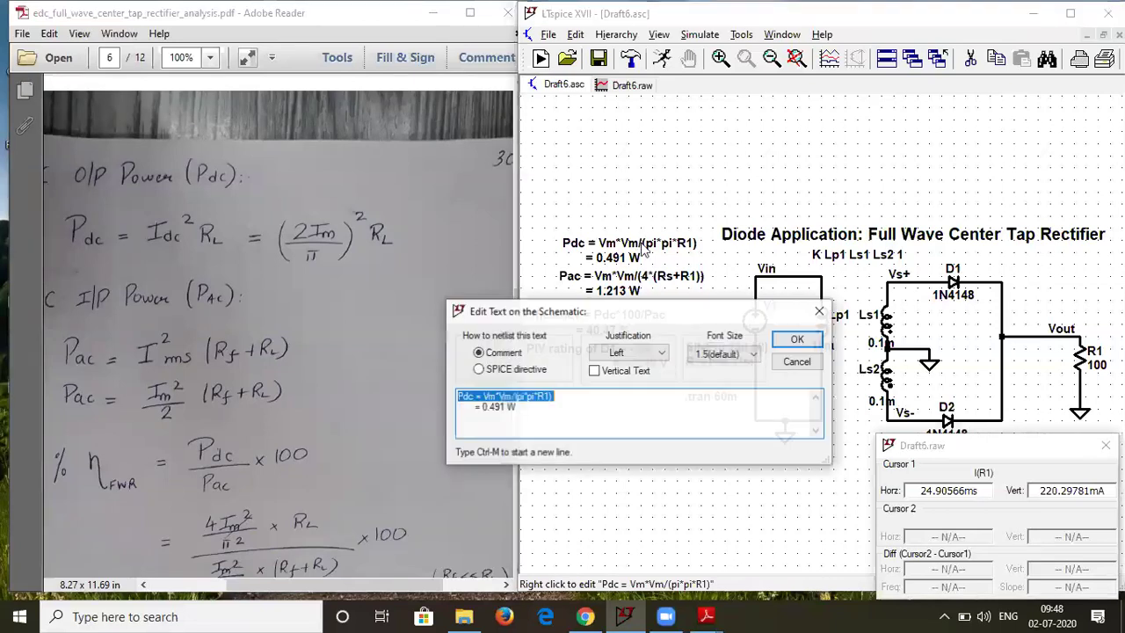
pyautogui.click(557, 400)
pyautogui.press('BackSpace')
pyautogui.press('BackSpace')
pyautogui.press('BackSpace')
pyautogui.press('BackSpace')
pyautogui.press('BackSpace')
pyautogui.press('BackSpace')
pyautogui.press('BackSpace')
pyautogui.press('BackSpace')
pyautogui.press('BackSpace')
pyautogui.press('BackSpace')
pyautogui.press('BackSpace')
pyautogui.press('BackSpace')
pyautogui.press('BackSpace')
pyautogui.press('BackSpace')
pyautogui.press('BackSpace')
pyautogui.press('BackSpace')
pyautogui.press('BackSpace')
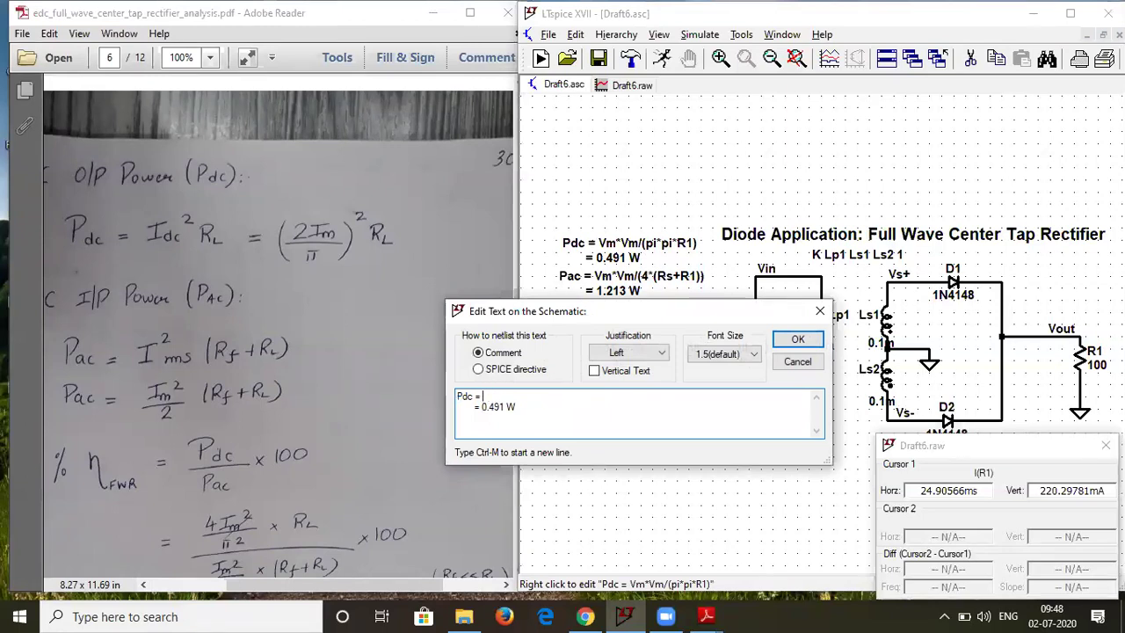
pyautogui.write('I')
pyautogui.write('m')
pyautogui.write('*Im')
pyautogui.write('*0/')
pyautogui.write('5')
pyautogui.press('BackSpace')
pyautogui.press('BackSpace')
pyautogui.write('.5*(')
pyautogui.press('BackSpace')
pyautogui.press('BackSpace')
pyautogui.press('BackSpace')
pyautogui.press('BackSpace')
pyautogui.press('BackSpace')
pyautogui.press('BackSpace')
pyautogui.press('BackSpace')
pyautogui.press('BackSpace')
pyautogui.press('BackSpace')
pyautogui.press('BackSpace')
pyautogui.press('BackSpace')
pyautogui.write('2*Im')
pyautogui.press('BackSpace')
pyautogui.press('BackSpace')
pyautogui.press('BackSpace')
pyautogui.press('BackSpace')
# Step: Enter 4*Im*Im*R1/(pi*pi) as the Pdc formula and 1.966 W as its result
pyautogui.write('4*Im*Im*R1/(pi*pi)')
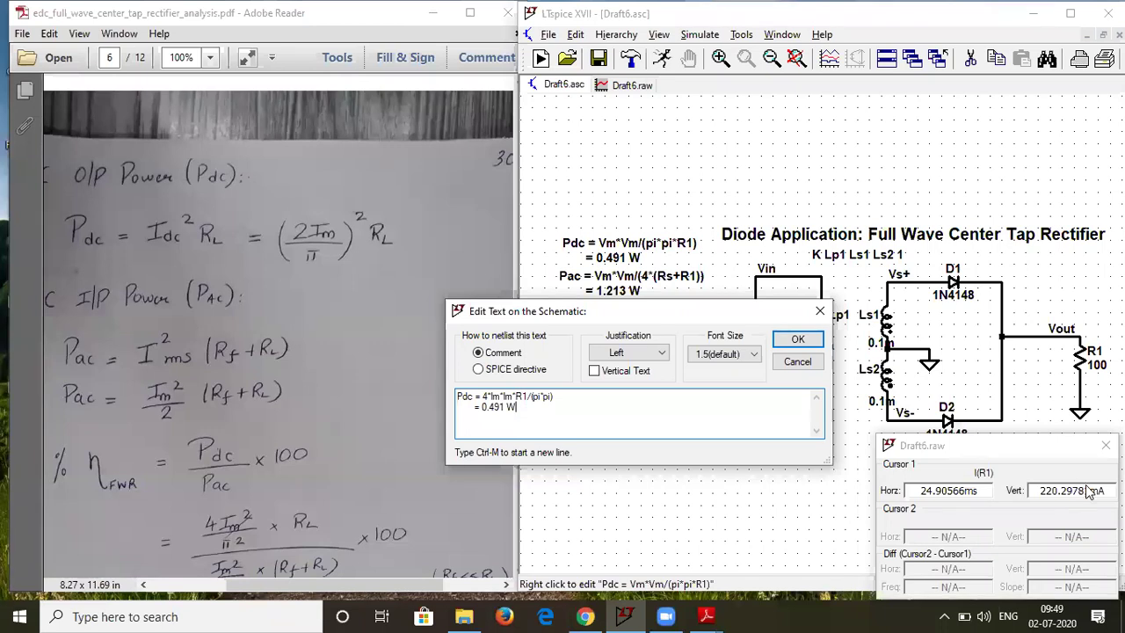
pyautogui.press('BackSpace')
pyautogui.press('BackSpace')
pyautogui.press('BackSpace')
pyautogui.press('BackSpace')
pyautogui.press('BackSpace')
pyautogui.press('BackSpace')
pyautogui.press('BackSpace')
pyautogui.write('1.966 W')
# Step: Add Pac = Im*Im*0.5*(Rs+R1) with the result 2.437 W below Pdc in the same comment, separated by a blank line
pyautogui.hotkey('ctrl', 'm')
pyautogui.hotkey('ctrl', 'm')
pyautogui.write('Pac ')
pyautogui.write('= Im*')
pyautogui.write('Im*(')
pyautogui.write('.5')
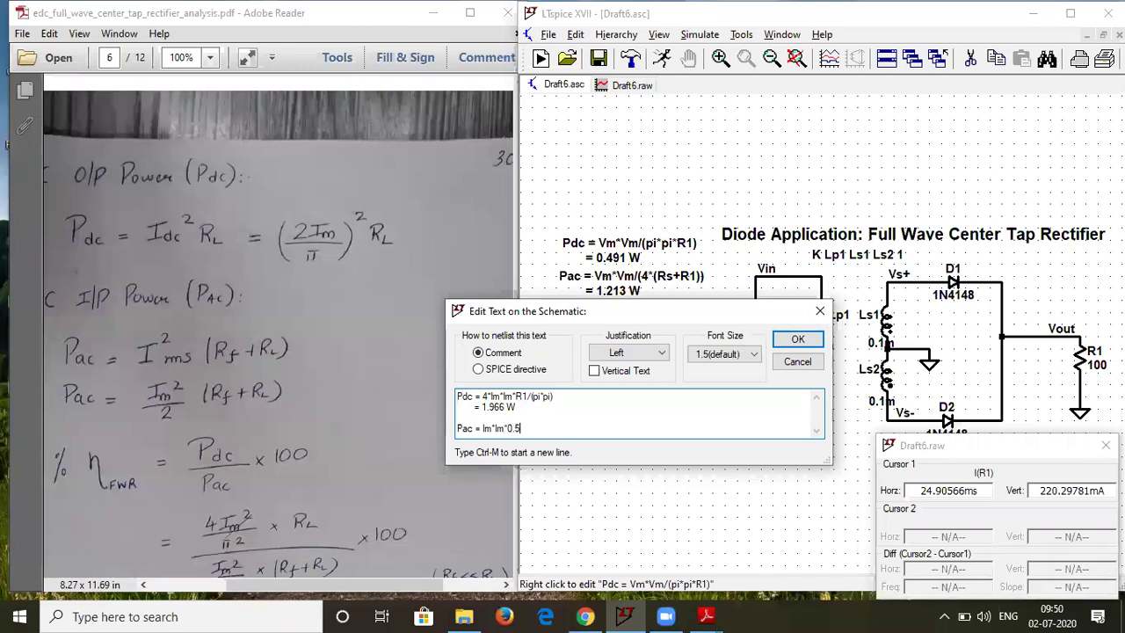
pyautogui.write('*(Rs+R1)')
pyautogui.hotkey('ctrl', 'm')
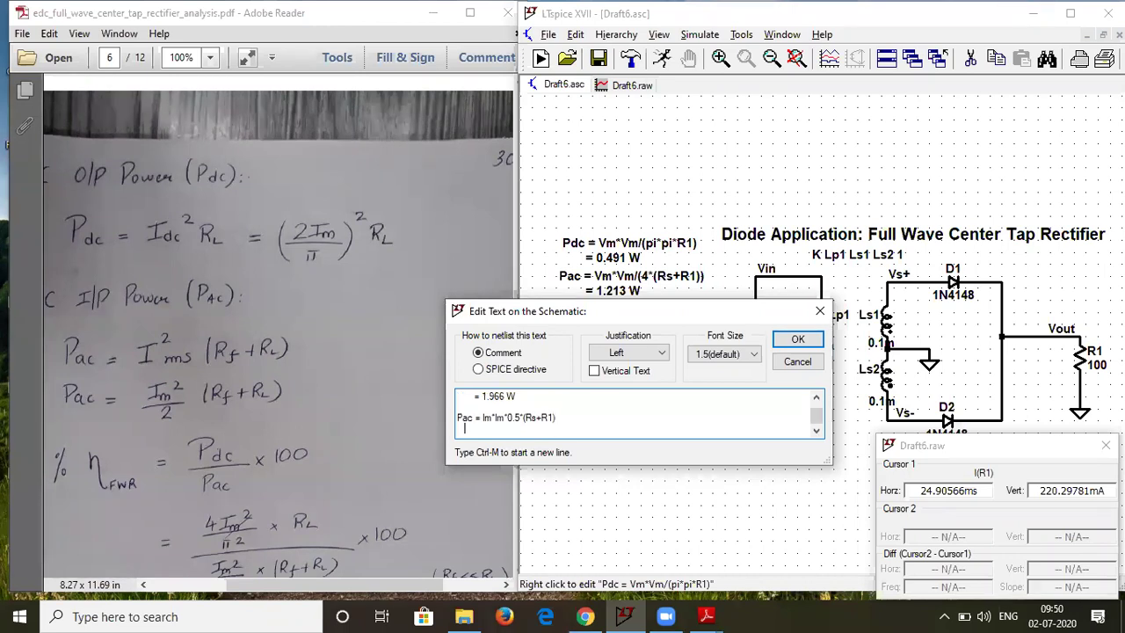
pyautogui.write('= 2.437 W')
pyautogui.press('Return')
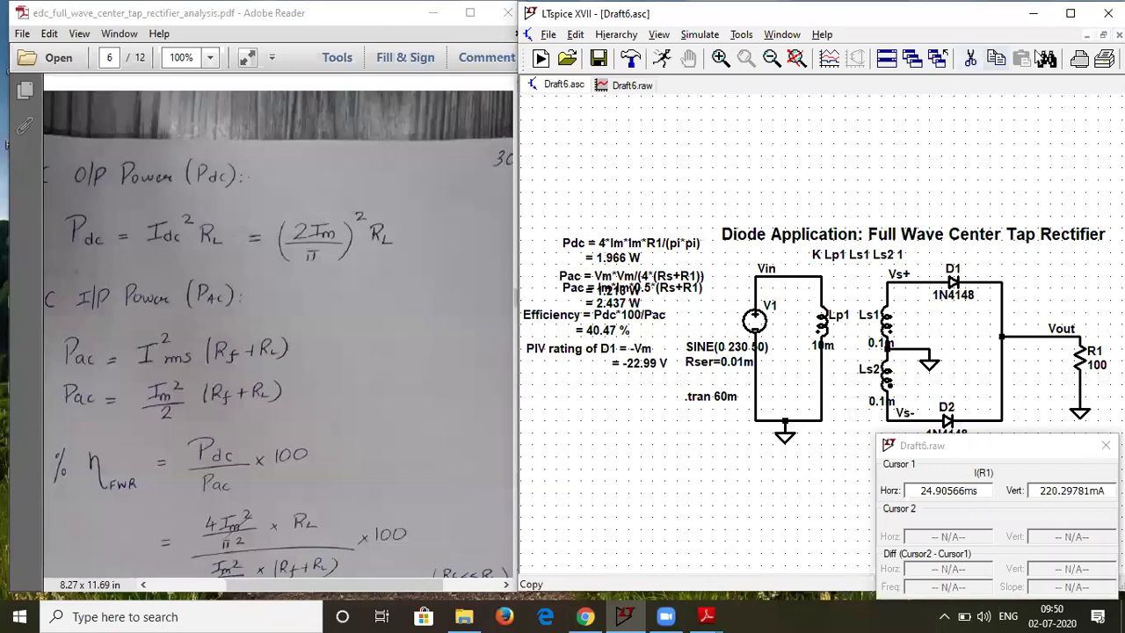
# Step: Move the old Pac = Vm*Vm/(4*(Rs+R1)) comment clear of the overlapping text and delete it
pyautogui.click(1070, 13)
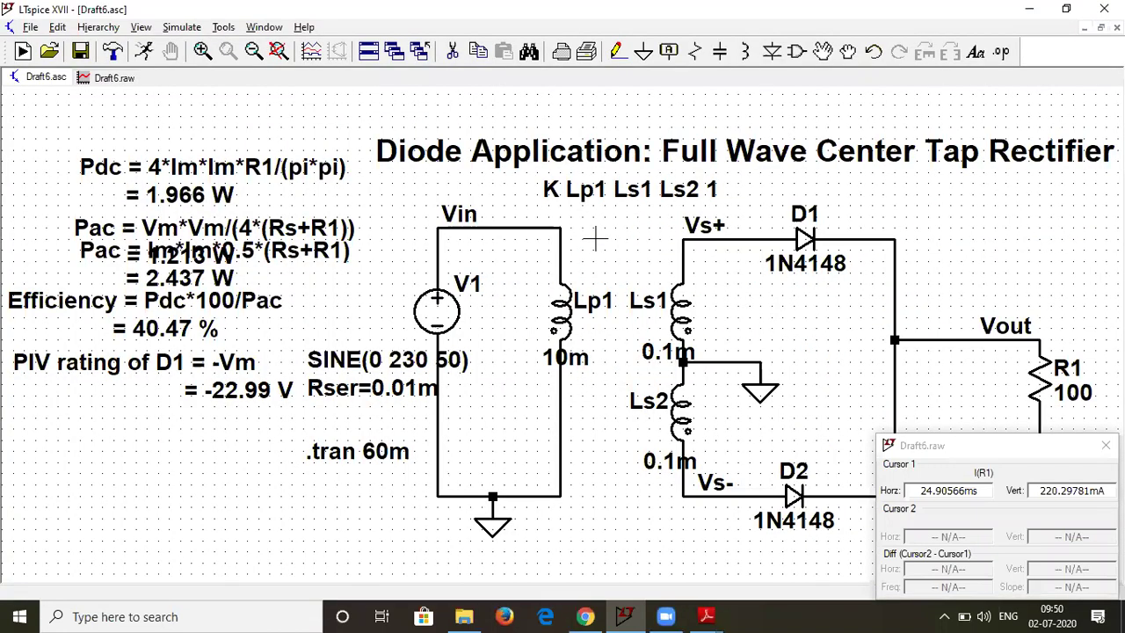
pyautogui.click(246, 220)
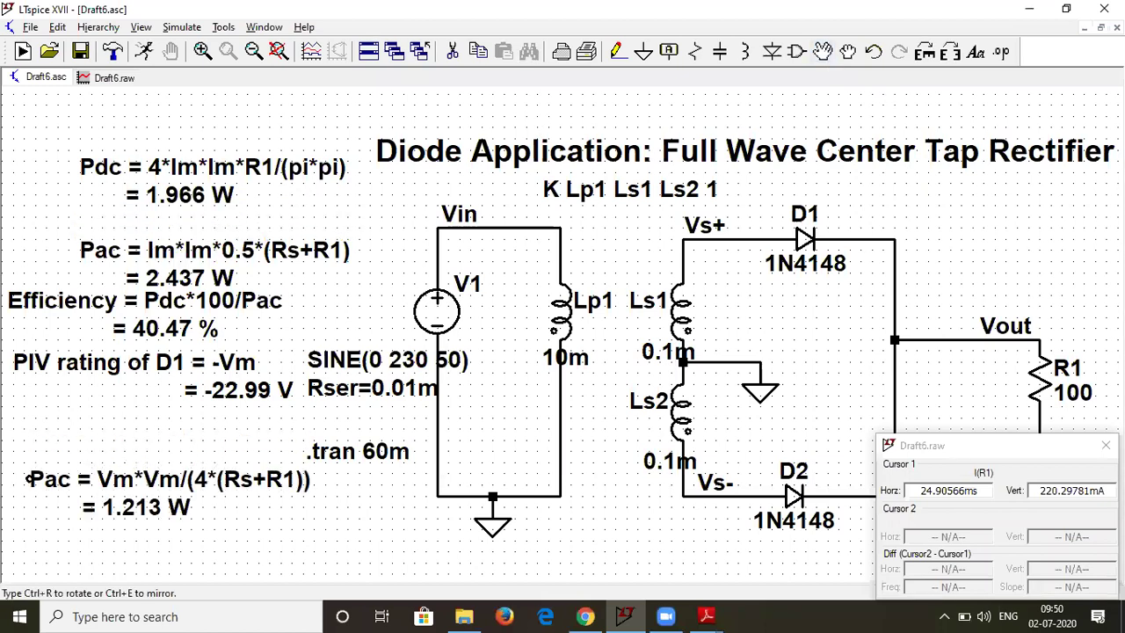
pyautogui.click(29, 479)
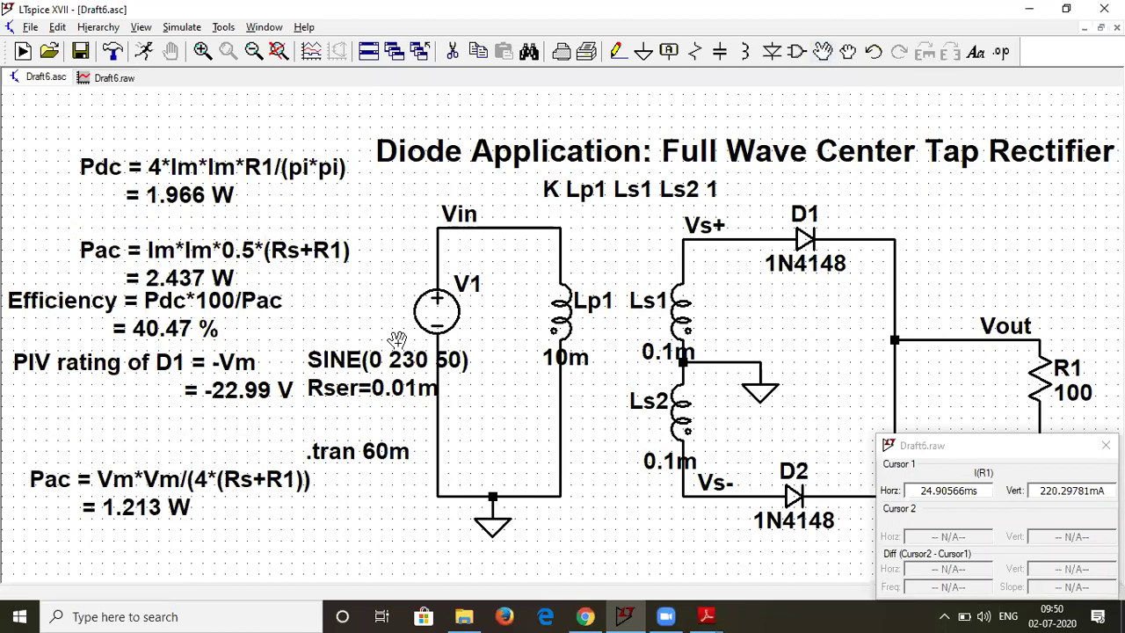
pyautogui.click(455, 53)
pyautogui.click(188, 479)
pyautogui.press('Escape')
# Step: Move the combined Pdc and Pac comment up and clear of the Efficiency text, with the schematic again beside the PDF
pyautogui.click(822, 52)
pyautogui.click(262, 168)
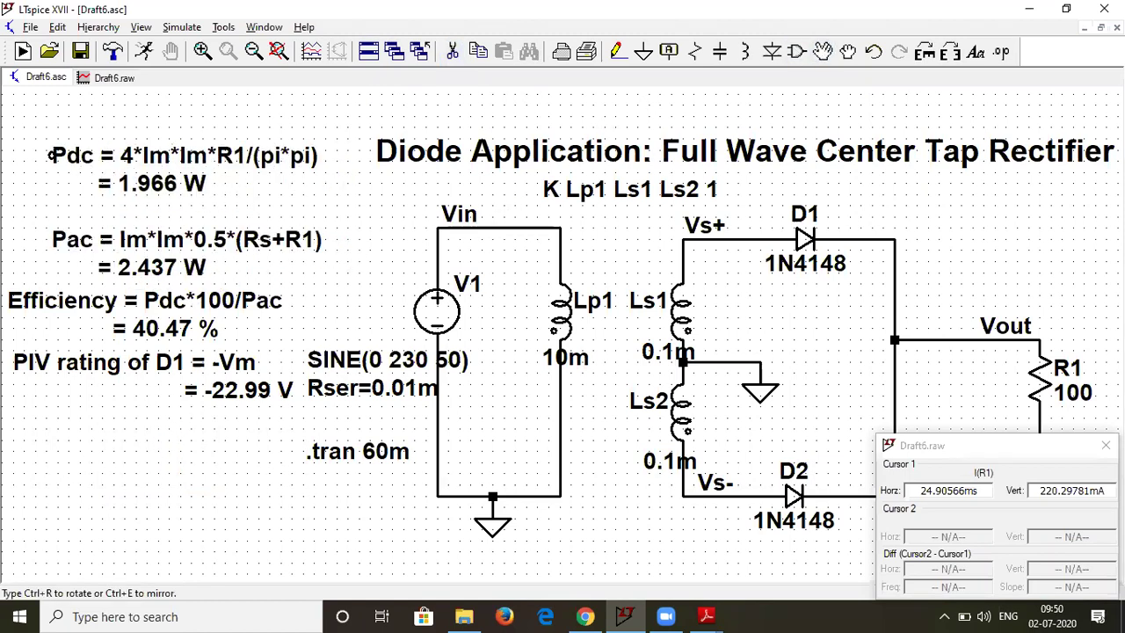
pyautogui.click(39, 155)
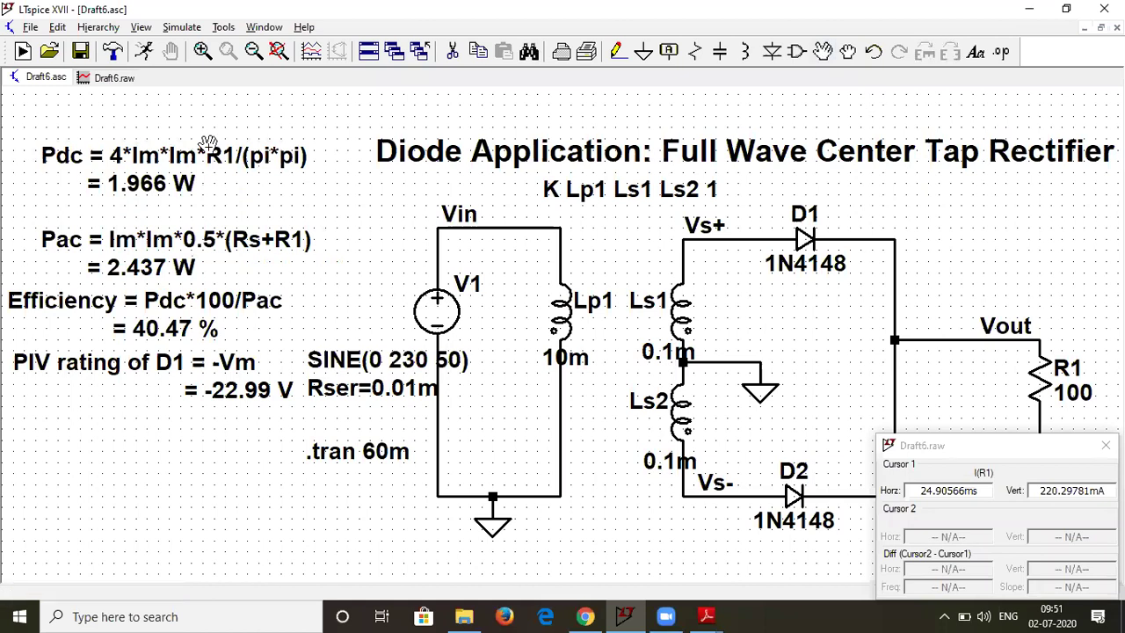
pyautogui.doubleClick(387, 8)
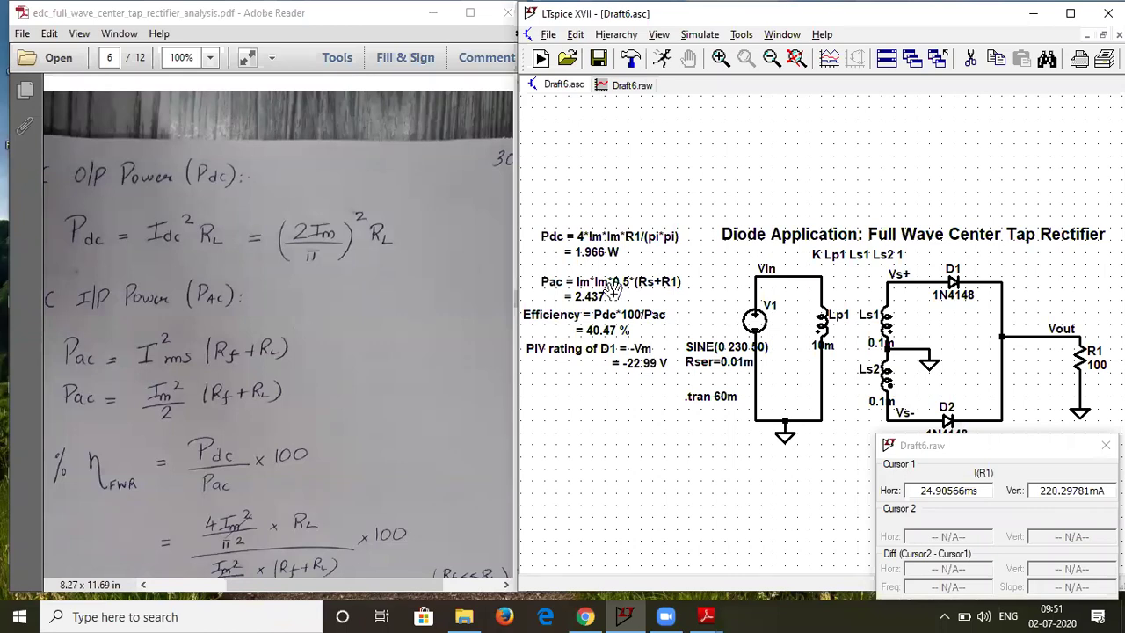
pyautogui.moveTo(622, 277); pyautogui.dragTo(627, 269)
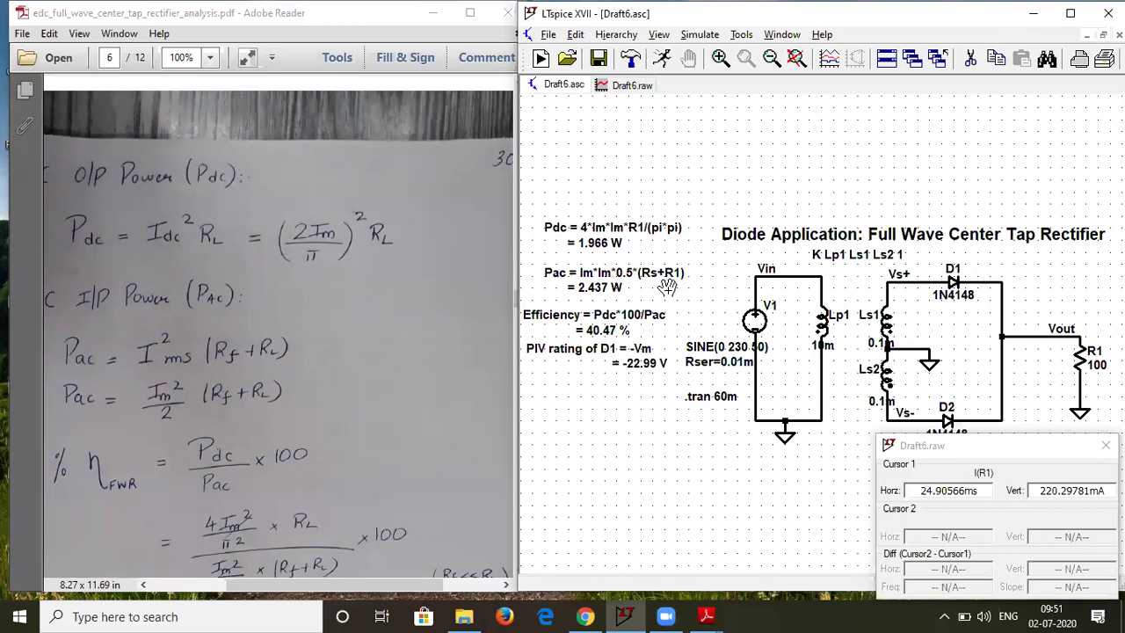
# Step: Set the result in the Efficiency comment to 80.67 %
pyautogui.rightClick(597, 330)
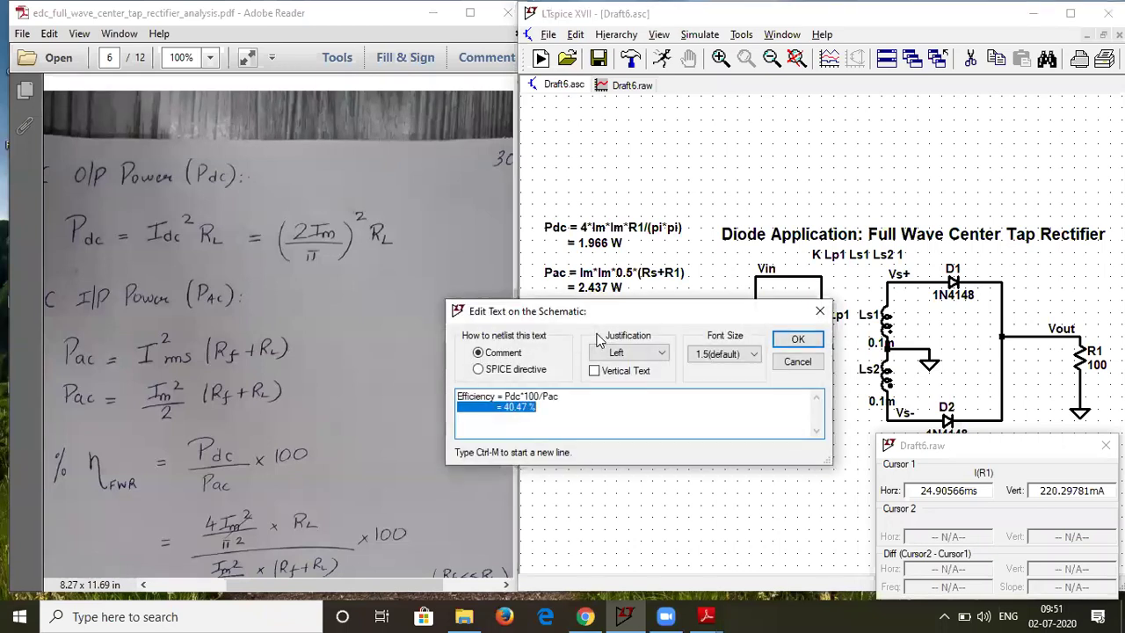
pyautogui.click(528, 406)
pyautogui.press('BackSpace')
pyautogui.press('BackSpace')
pyautogui.press('BackSpace')
pyautogui.press('BackSpace')
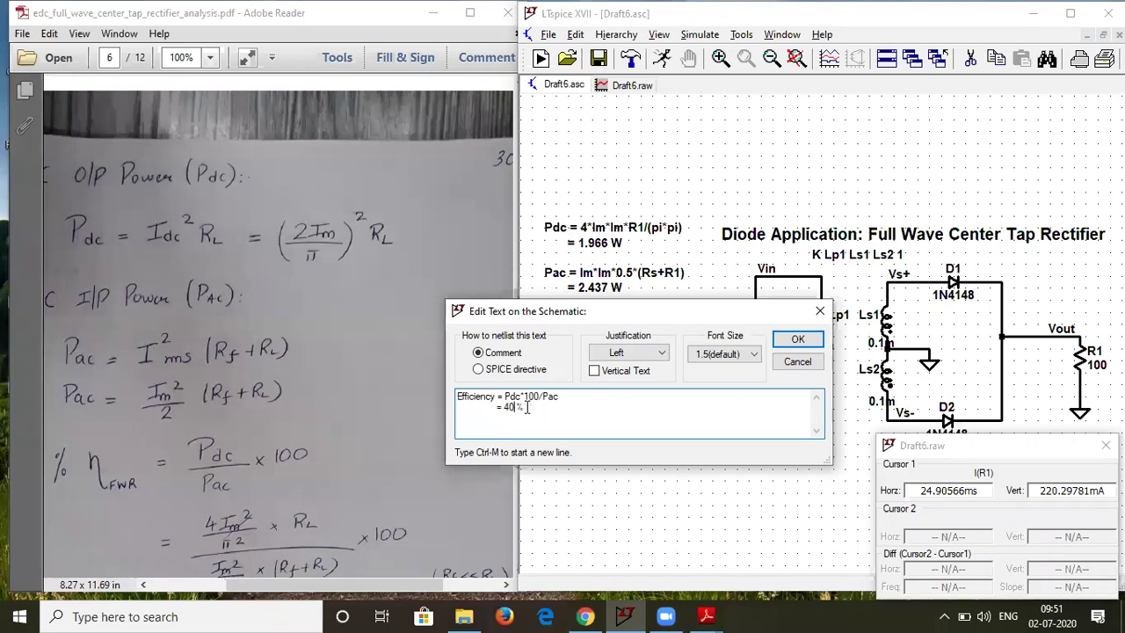
pyautogui.press('BackSpace')
pyautogui.write('80.67')
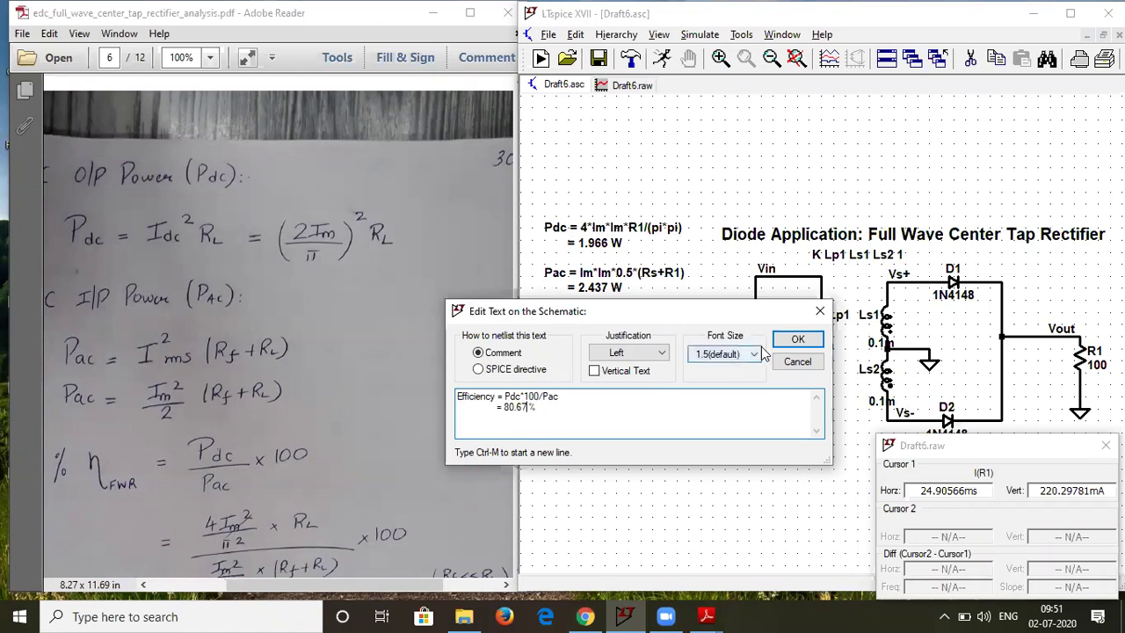
pyautogui.click(797, 339)
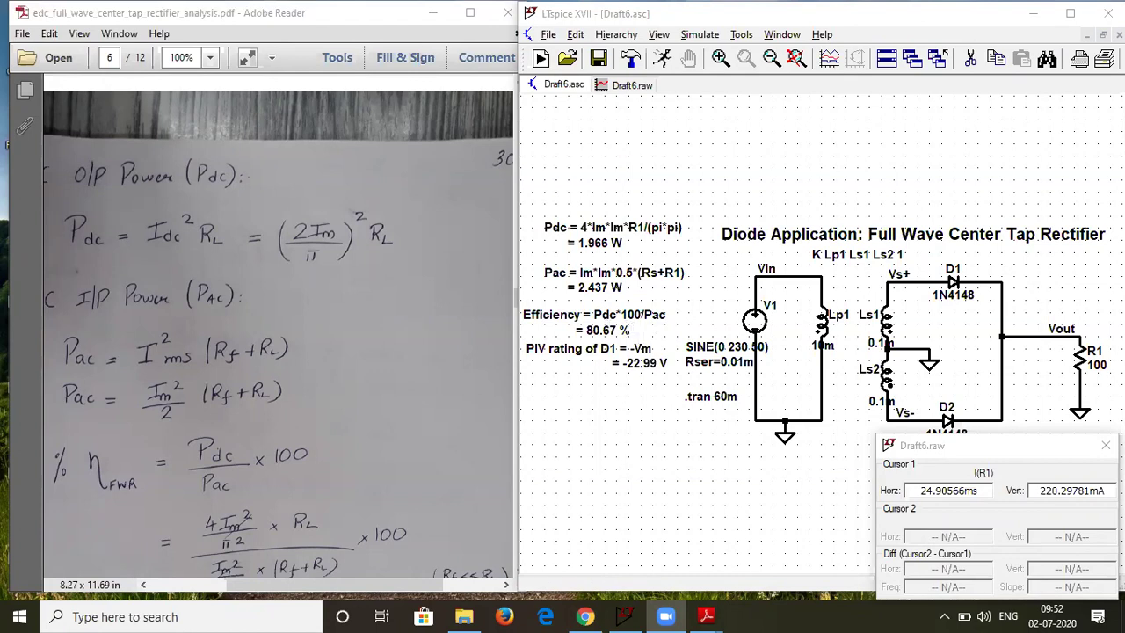
# Step: Examine the rest of the efficiency derivation on page 6 of the analysis PDF for comparison with the computed efficiency
pyautogui.click(298, 308)
pyautogui.scroll(-5, 297, 307)
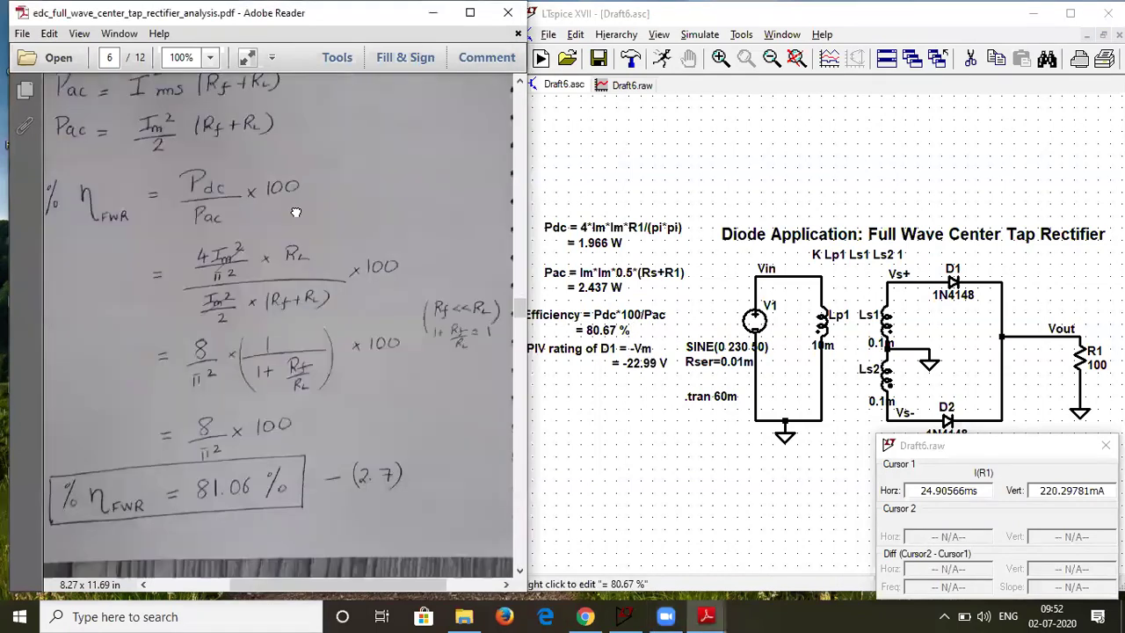
pyautogui.moveTo(302, 424); pyautogui.dragTo(294, 302)
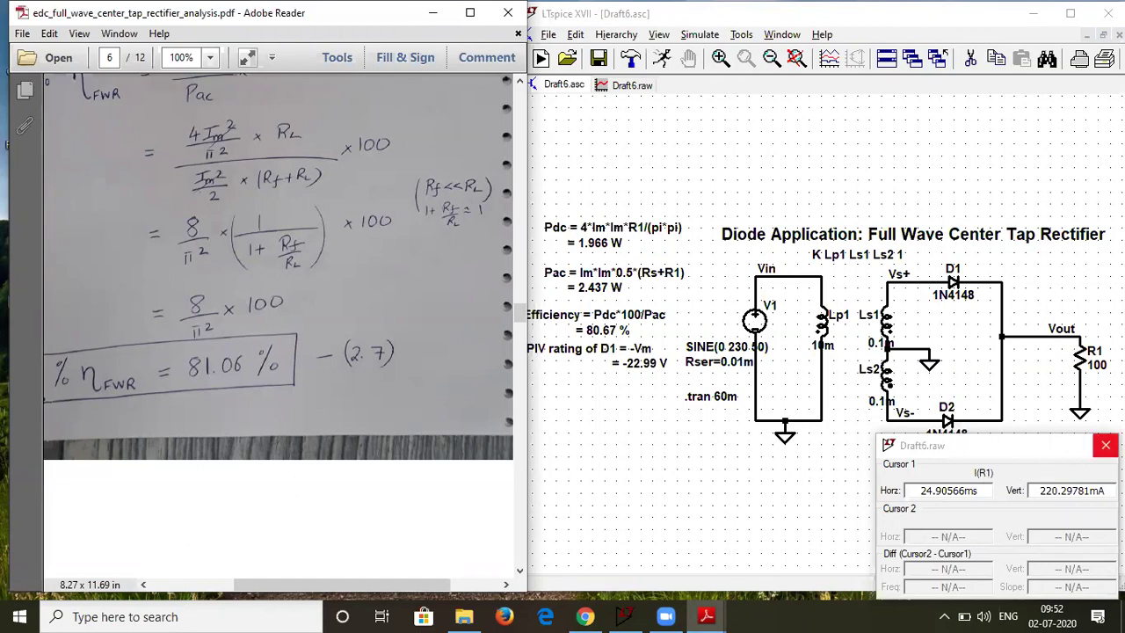
# Step: Measure a negative peak of V(Vs+,Vout) with a fresh cursor in the maximized waveform window, and return to the schematic
pyautogui.click(1106, 445)
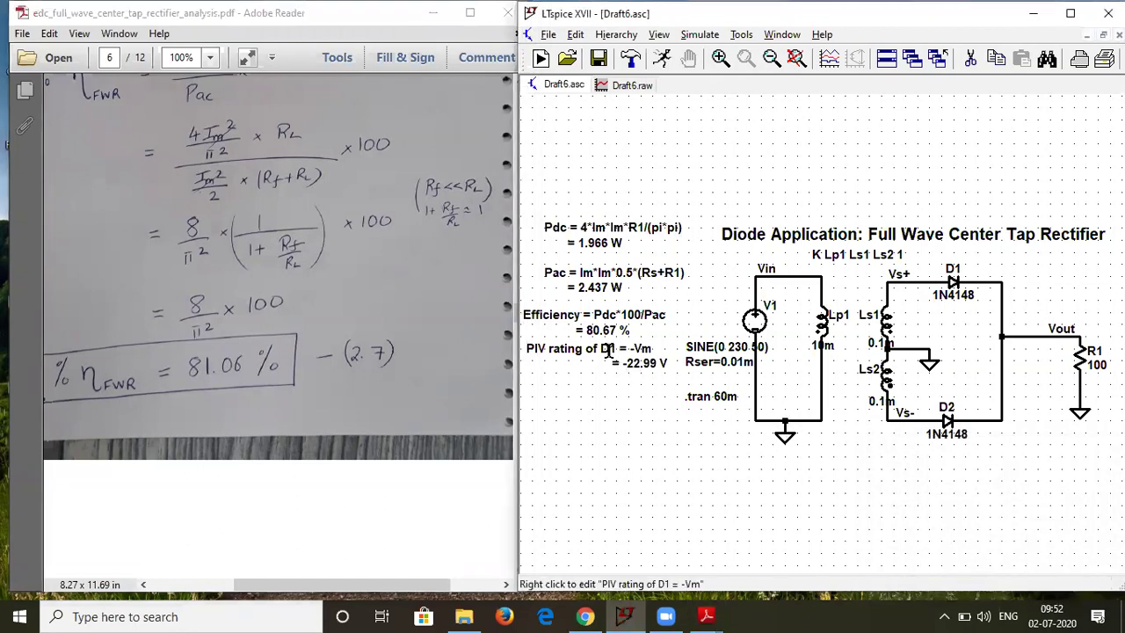
pyautogui.click(629, 88)
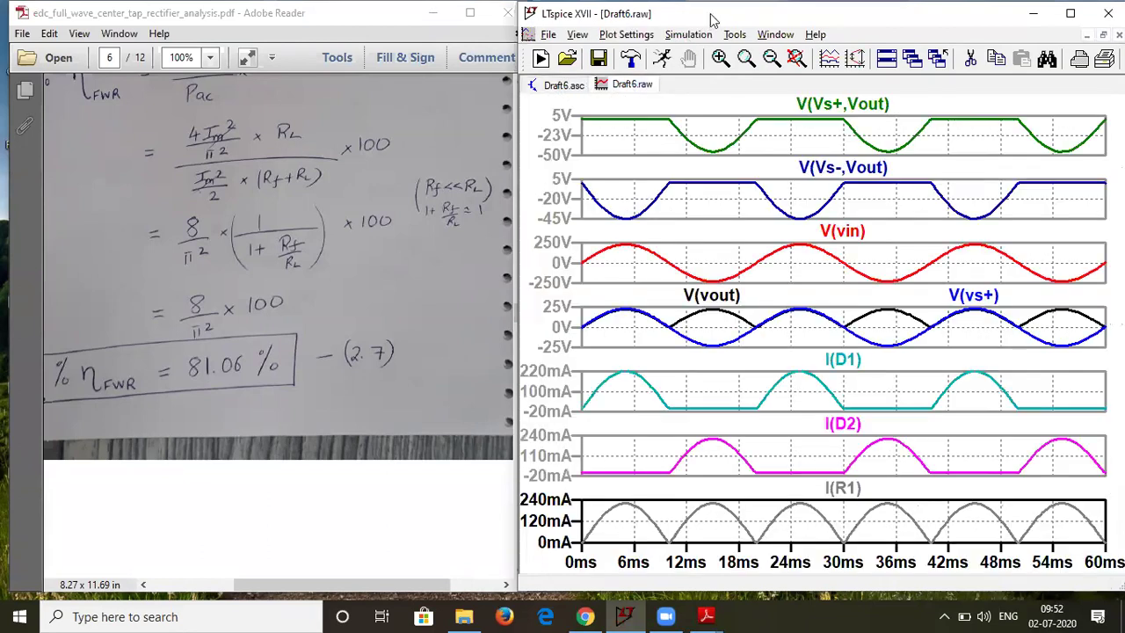
pyautogui.doubleClick(715, 16)
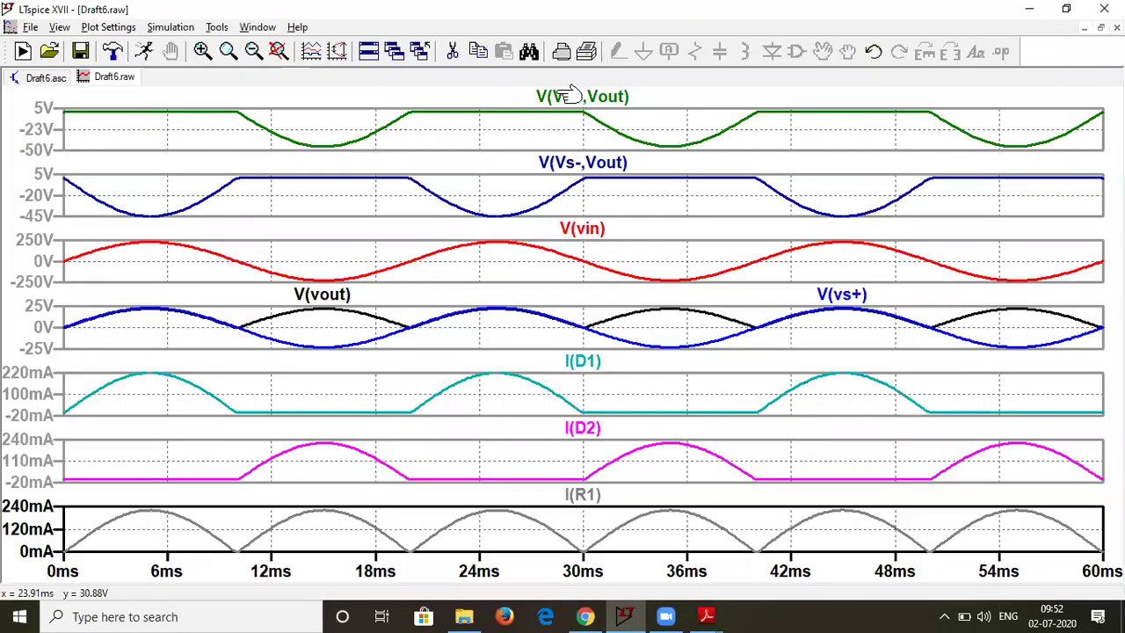
pyautogui.click(573, 95)
pyautogui.moveTo(579, 114); pyautogui.dragTo(670, 138)
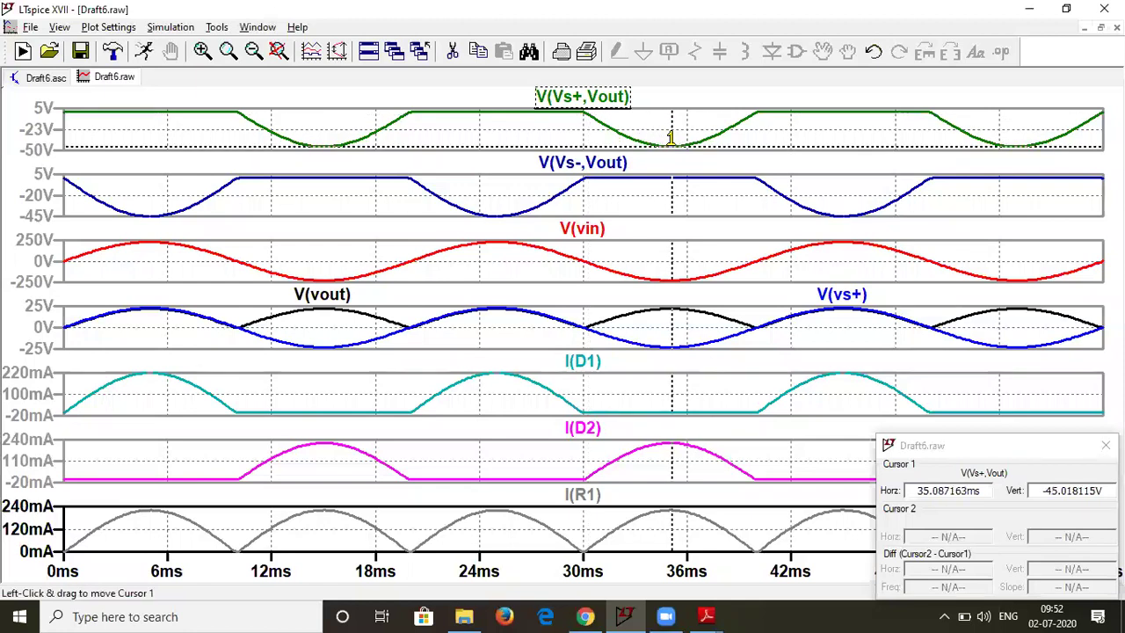
pyautogui.click(46, 78)
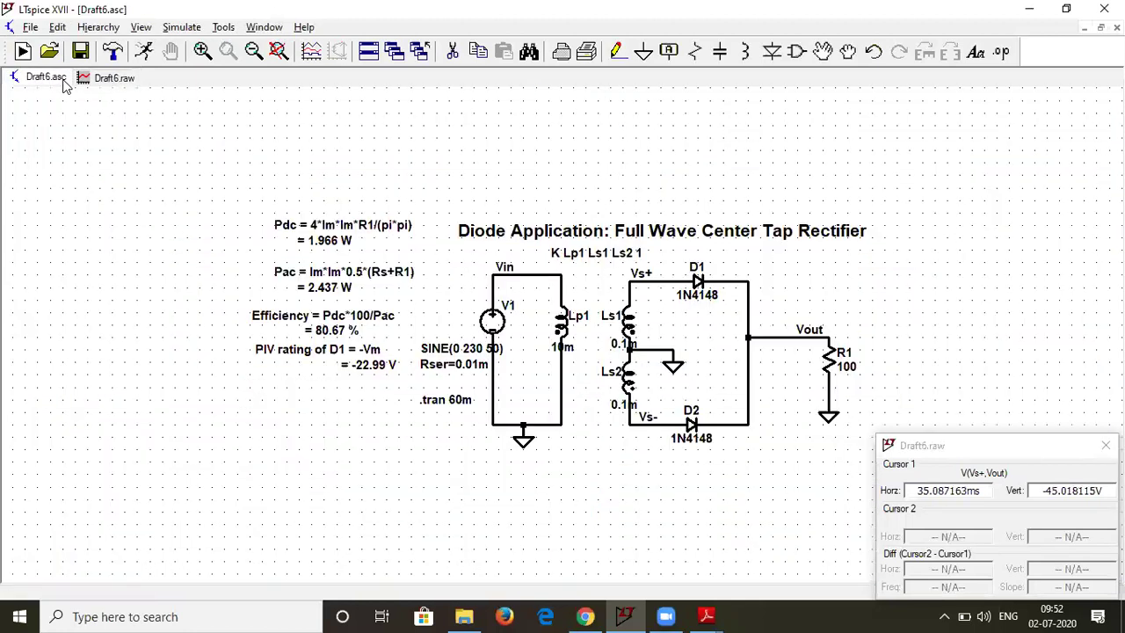
# Step: Set the result in the PIV rating of D1 comment to -45.01 V
pyautogui.rightClick(355, 365)
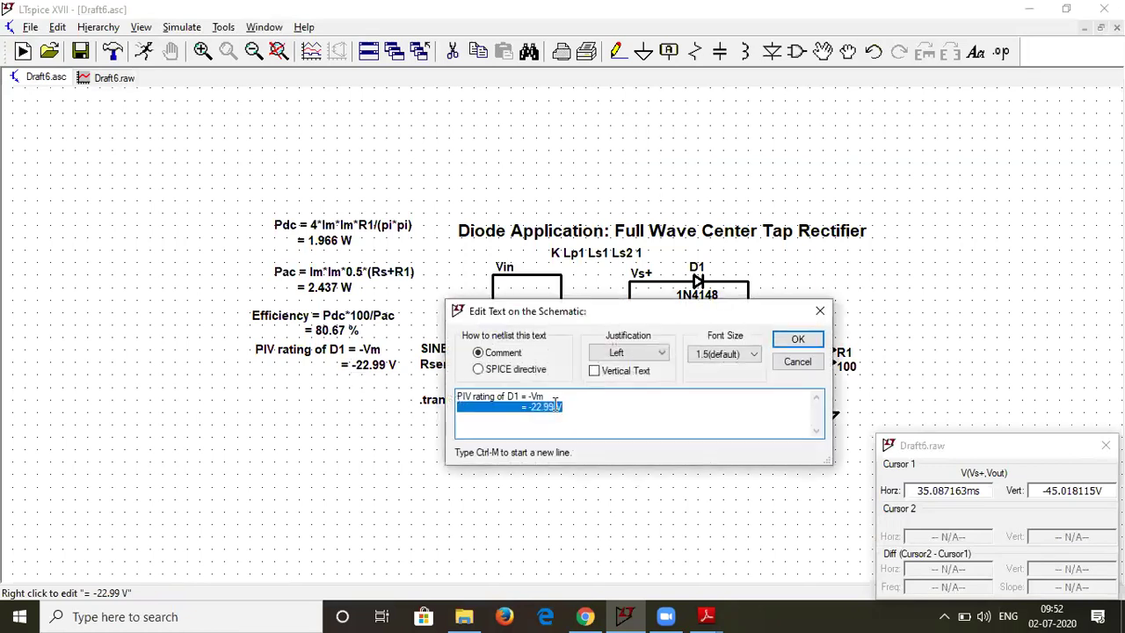
pyautogui.click(555, 402)
pyautogui.press('BackSpace')
pyautogui.press('BackSpace')
pyautogui.press('BackSpace')
pyautogui.press('BackSpace')
pyautogui.press('BackSpace')
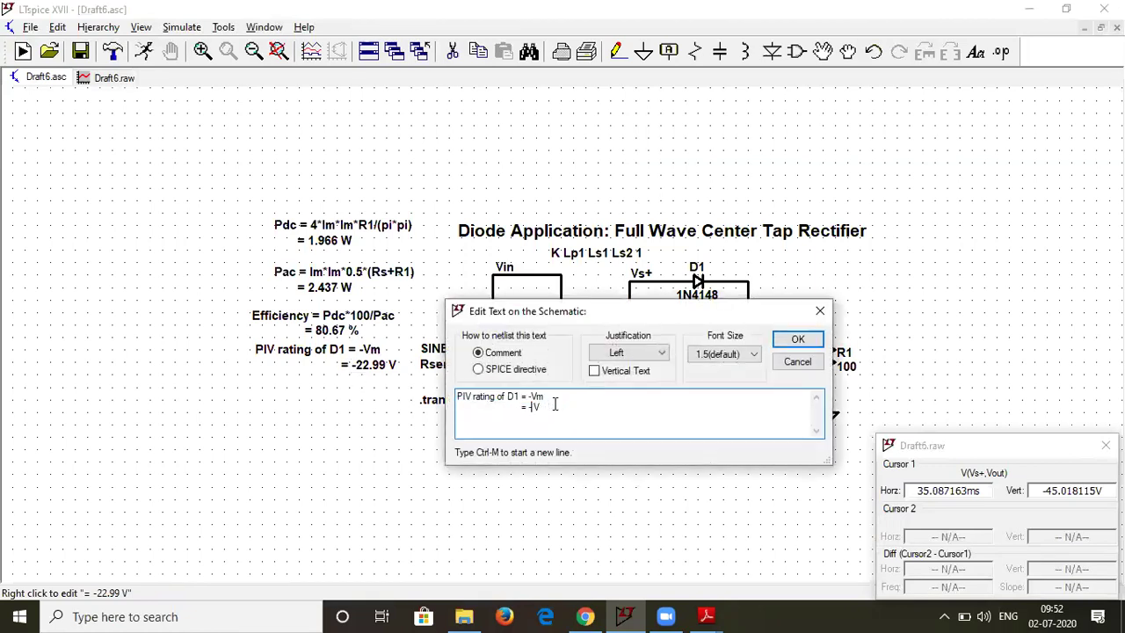
pyautogui.write('45.01')
pyautogui.press('Return')
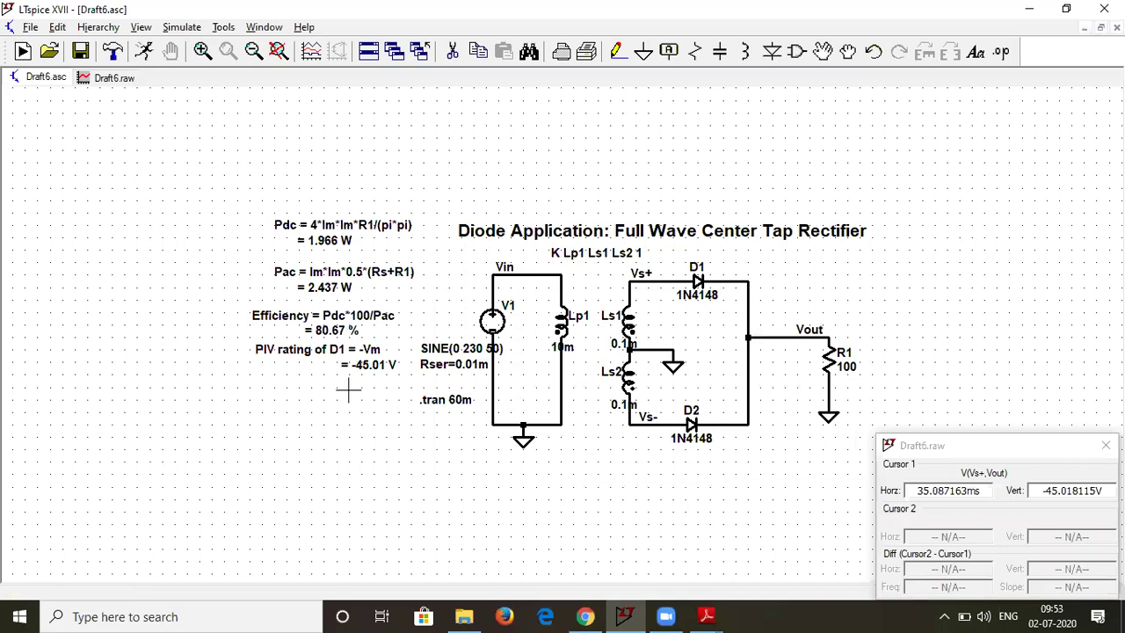
# Step: Measure a negative peak of V(Vs-,Vout) with the cursor, and return to the Draft6.asc schematic
pyautogui.click(115, 78)
pyautogui.click(582, 163)
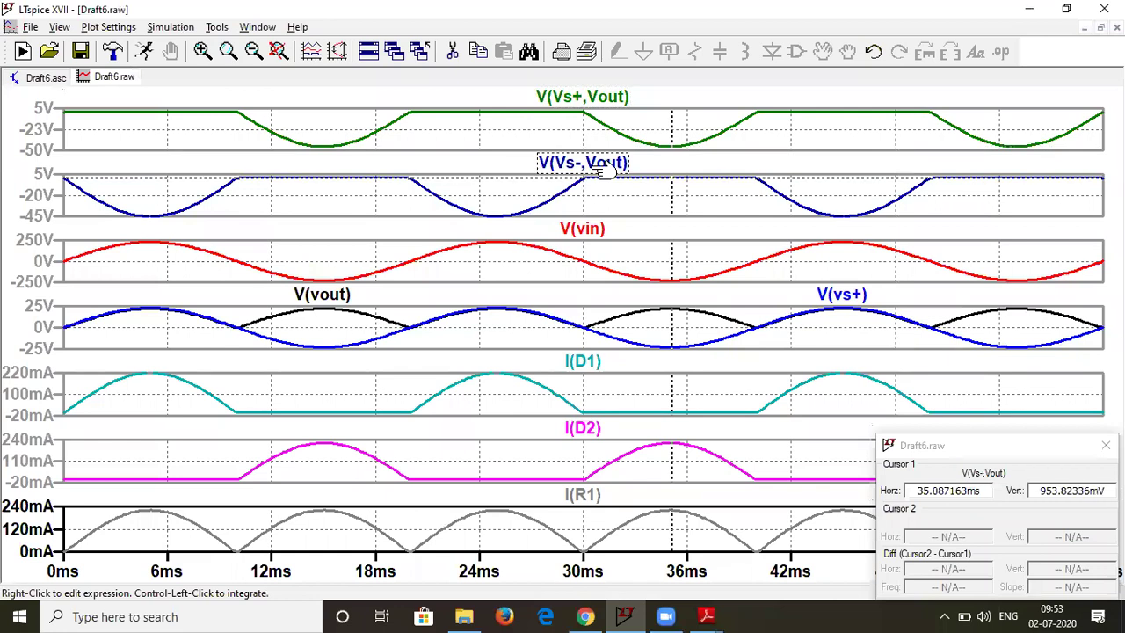
pyautogui.moveTo(583, 181); pyautogui.dragTo(497, 203)
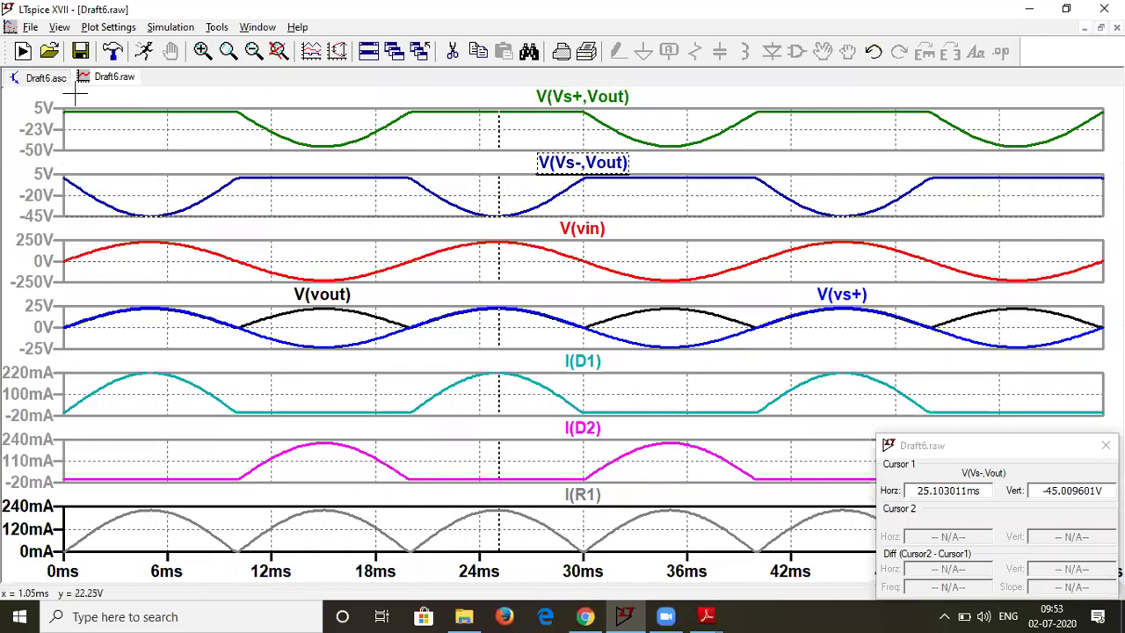
pyautogui.click(46, 77)
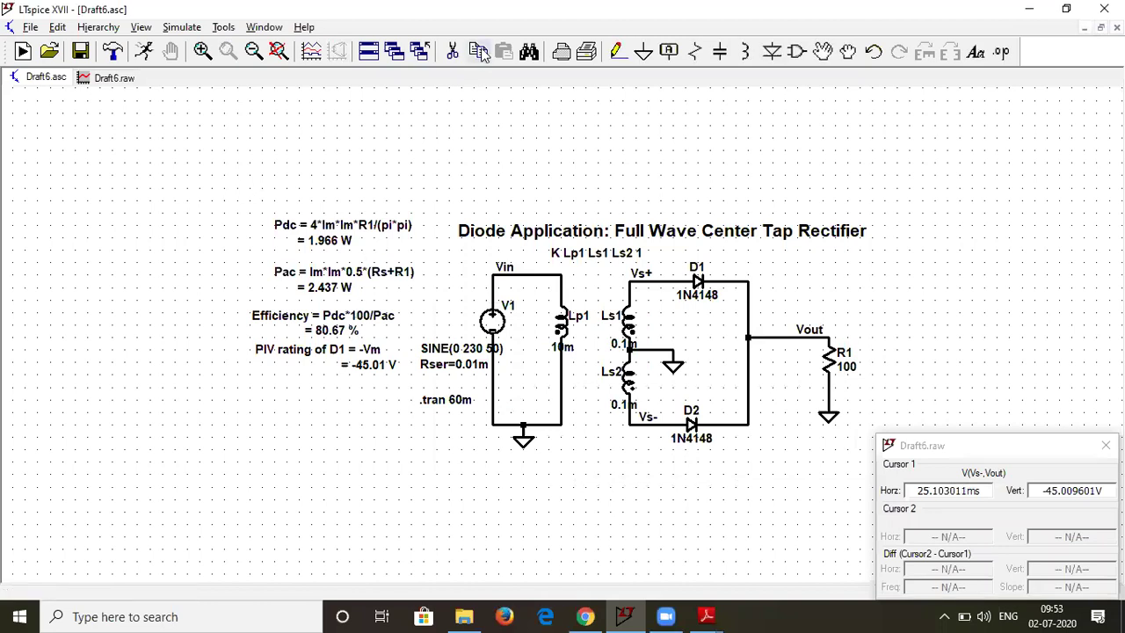
# Step: Duplicate the PIV rating of D1 comment directly below the original and relabel the copy for D2
pyautogui.moveTo(245, 339); pyautogui.dragTo(401, 379)
pyautogui.hotkey('ctrl', 'c')
pyautogui.click(321, 392)
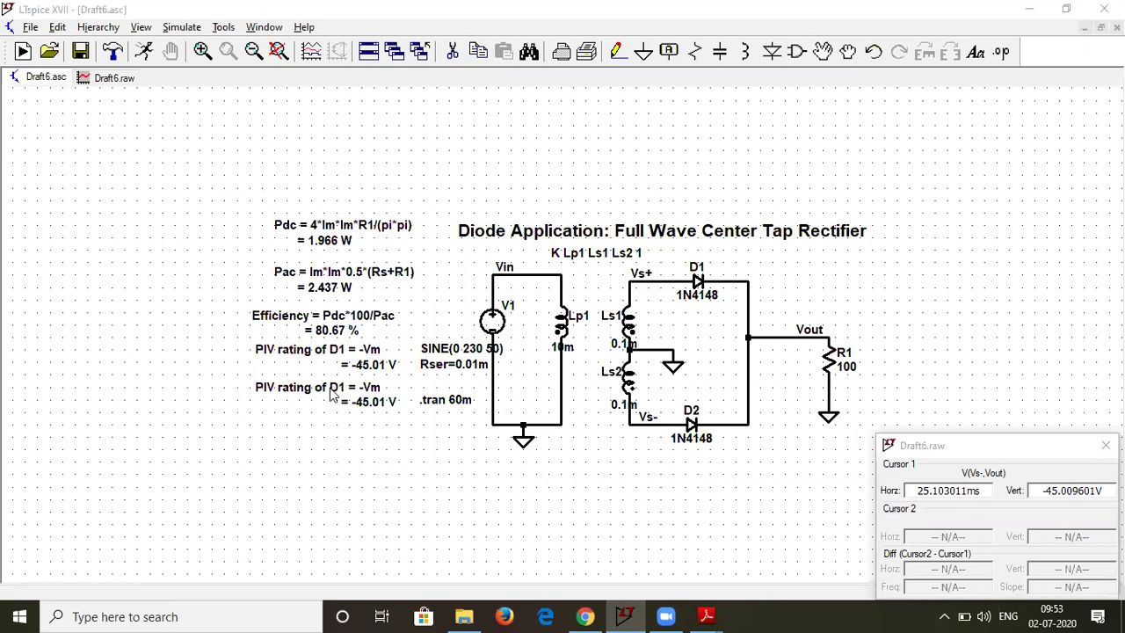
pyautogui.rightClick(324, 383)
pyautogui.click(522, 397)
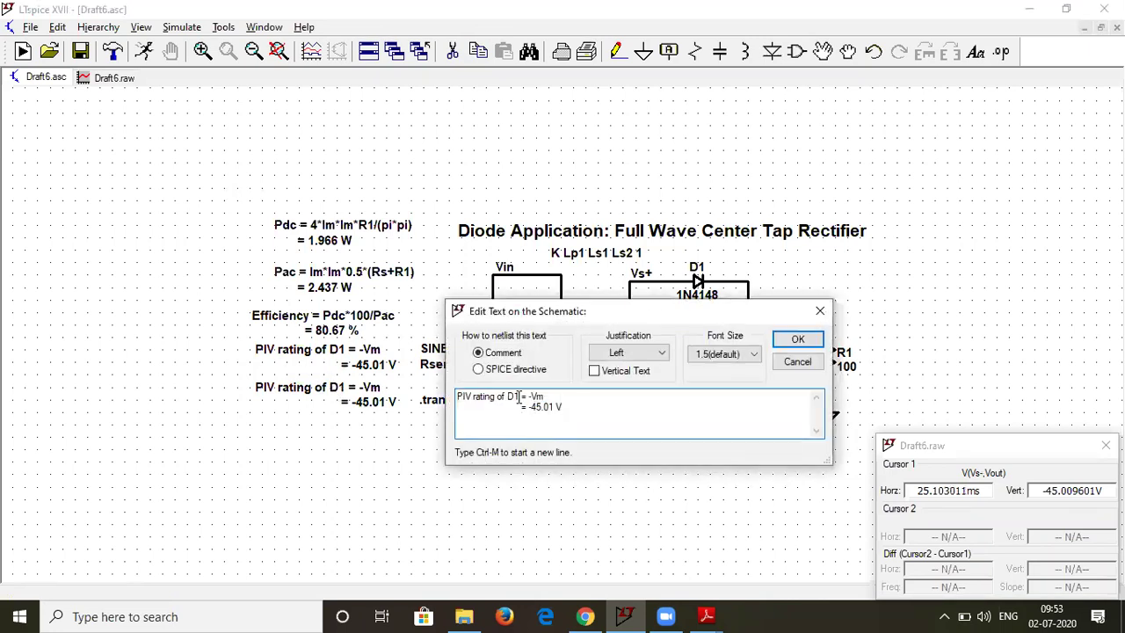
pyautogui.press('BackSpace')
pyautogui.write('2')
pyautogui.press('Return')
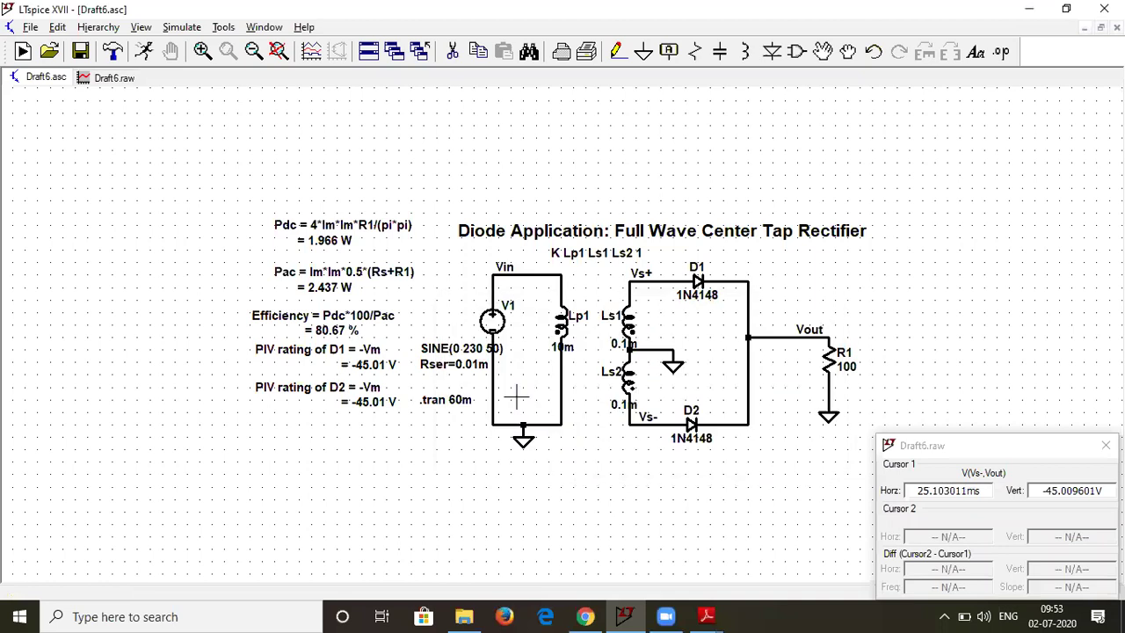
# Step: Fit the whole schematic in view, close the waveform's cursor readout, and return to Draft6.asc
pyautogui.click(279, 53)
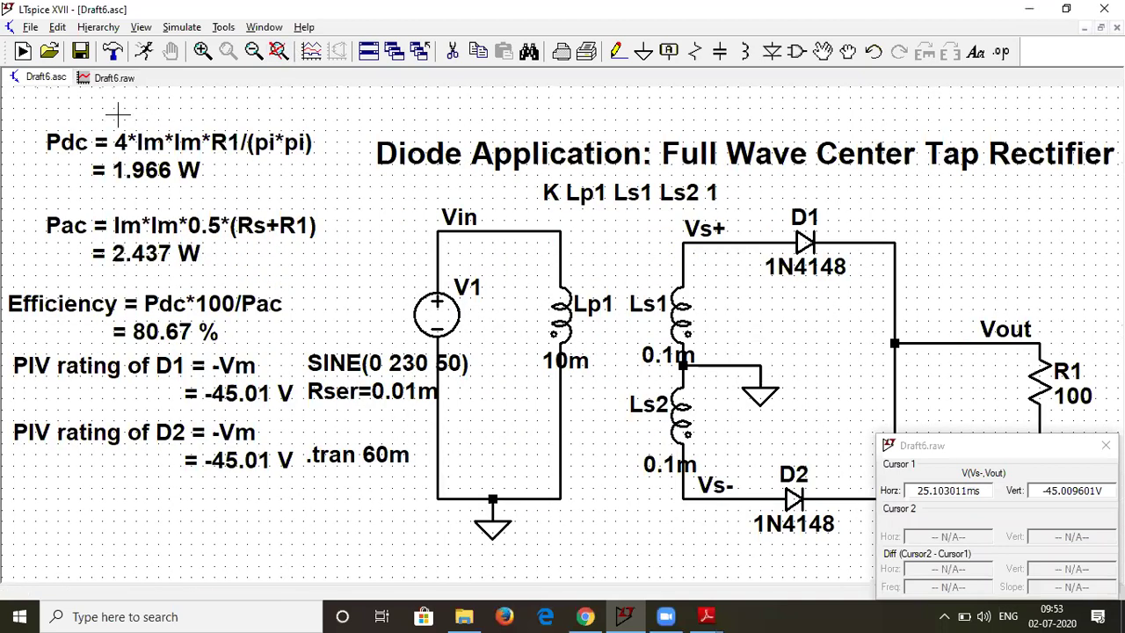
pyautogui.click(113, 78)
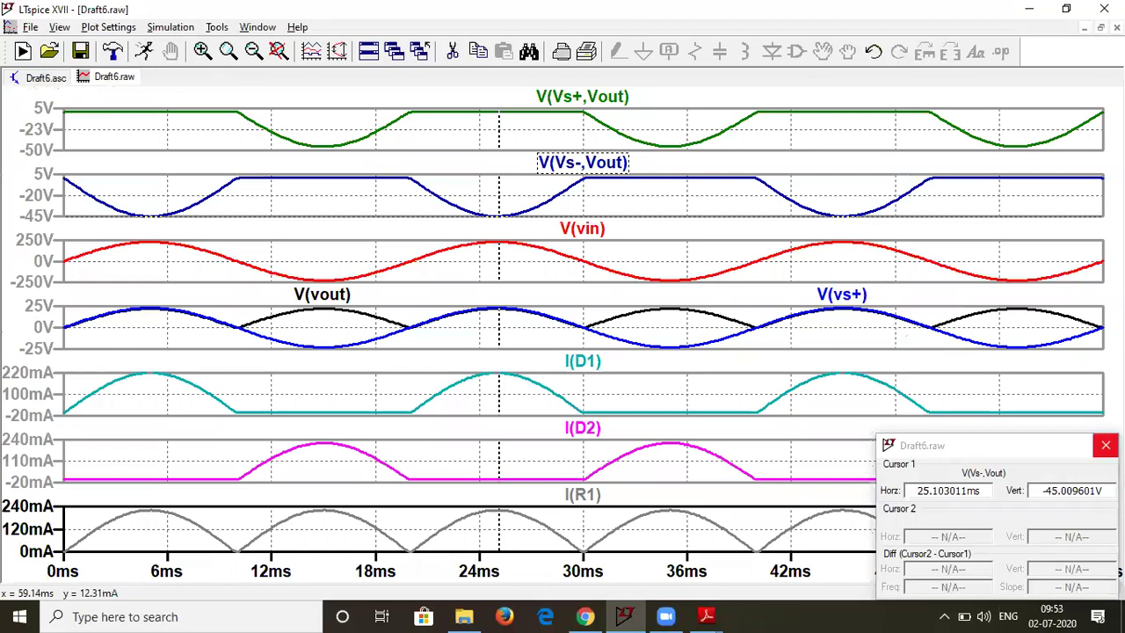
pyautogui.click(1105, 444)
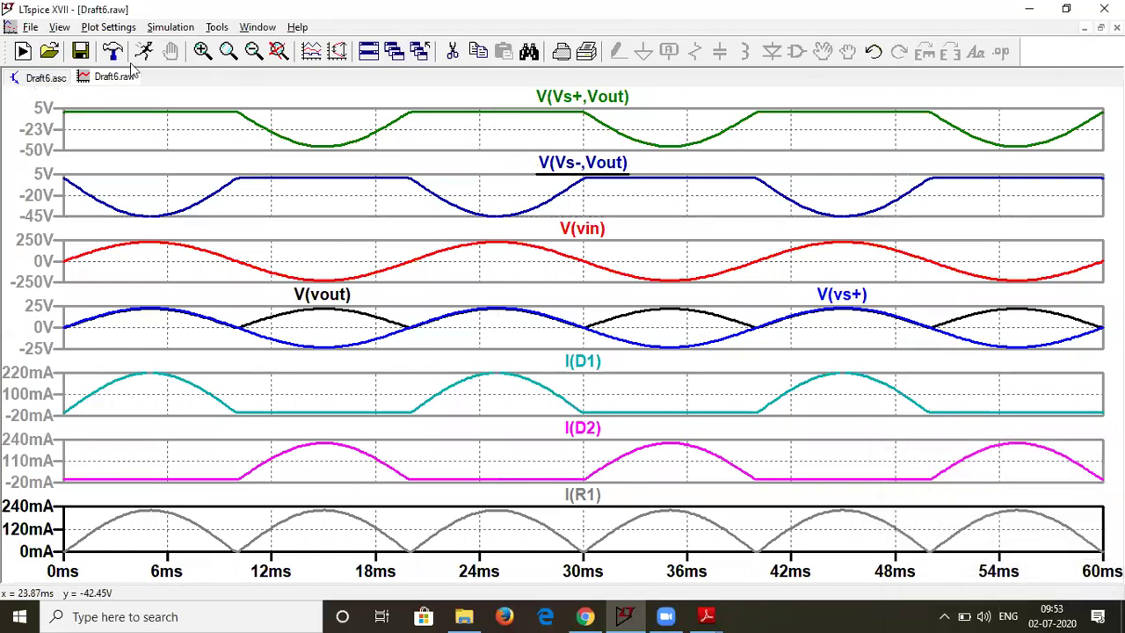
pyautogui.click(63, 82)
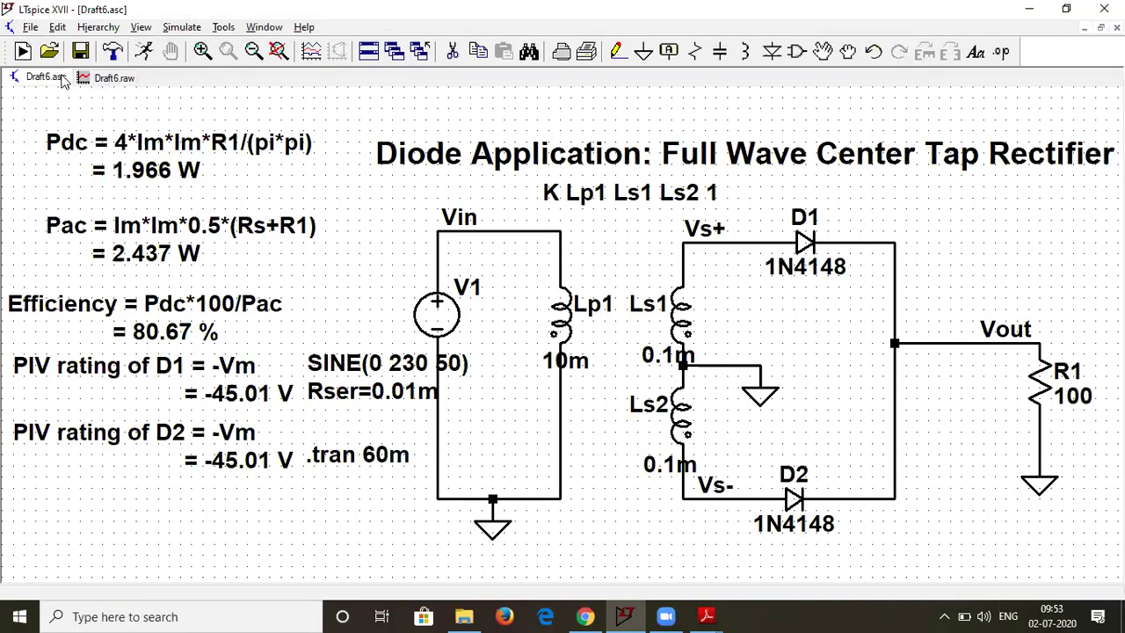